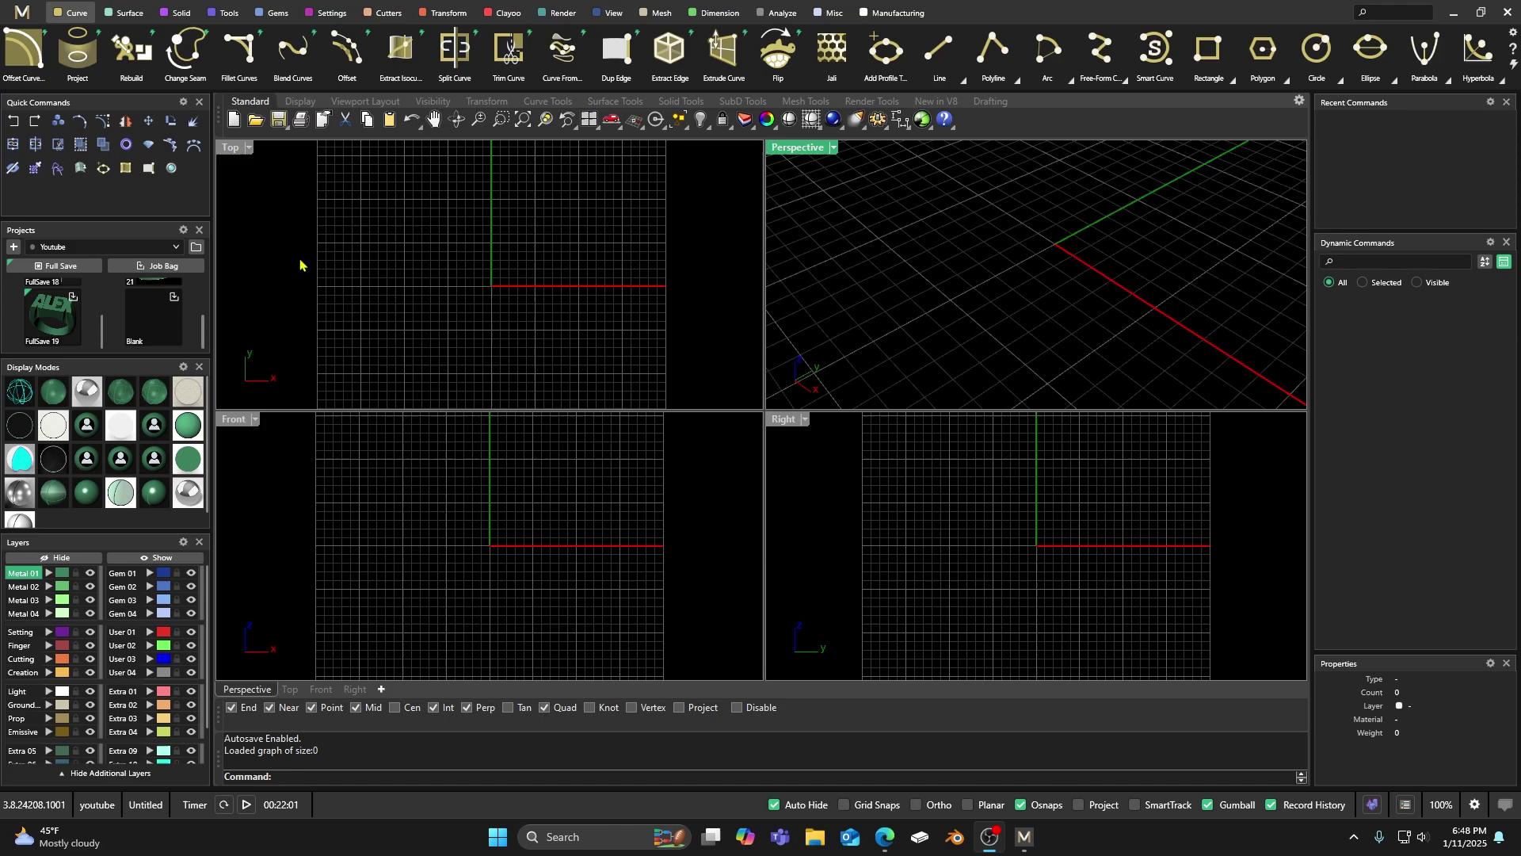
Create a US size 7 ring rail from the Tools ribbon
{"action": "left_click", "coordinate": [229, 13]}
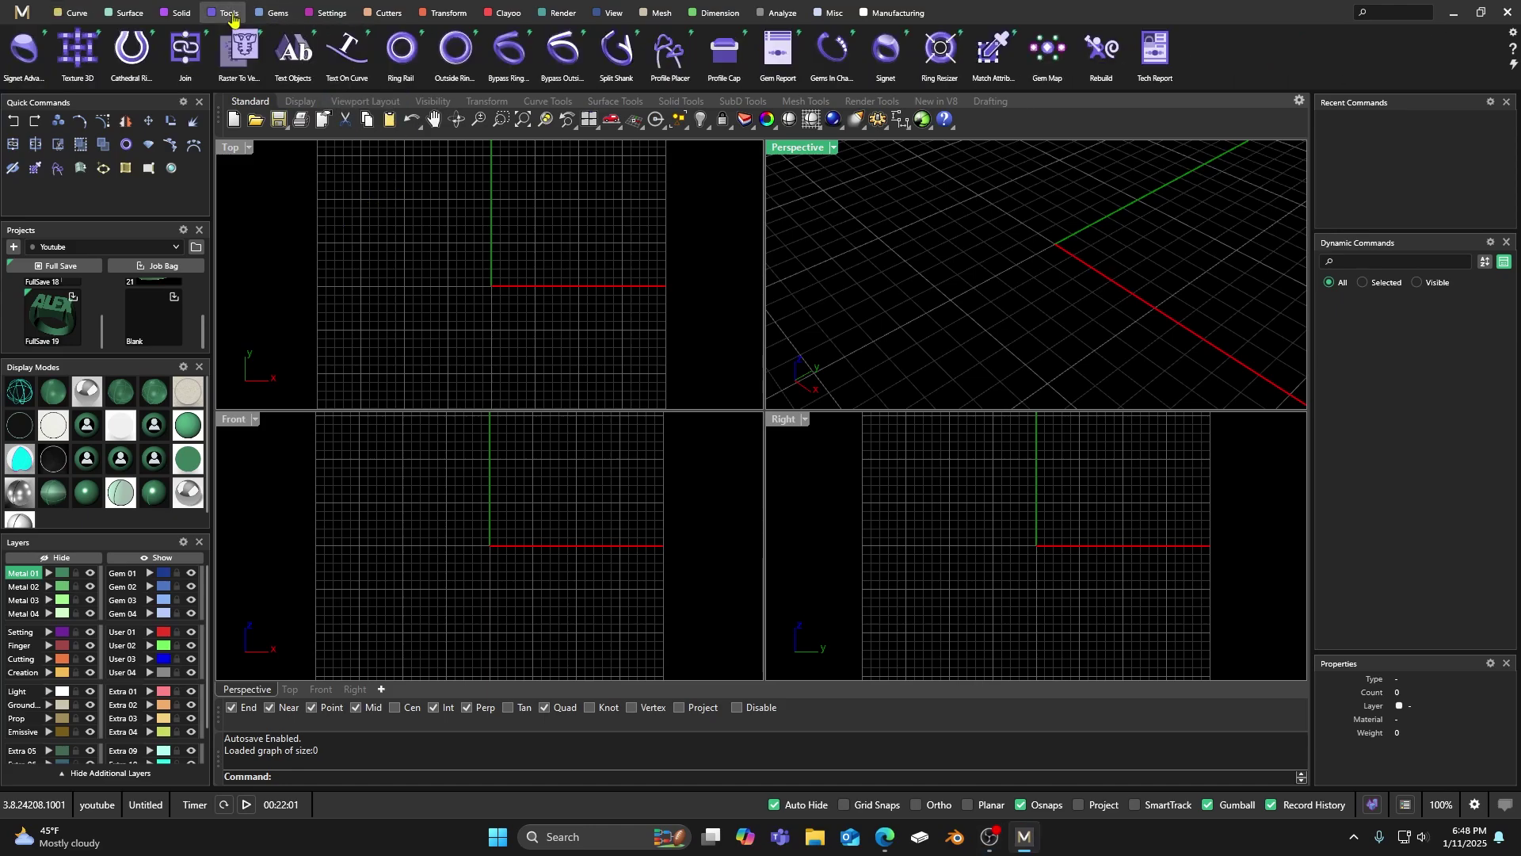
{"action": "left_click", "coordinate": [401, 49]}
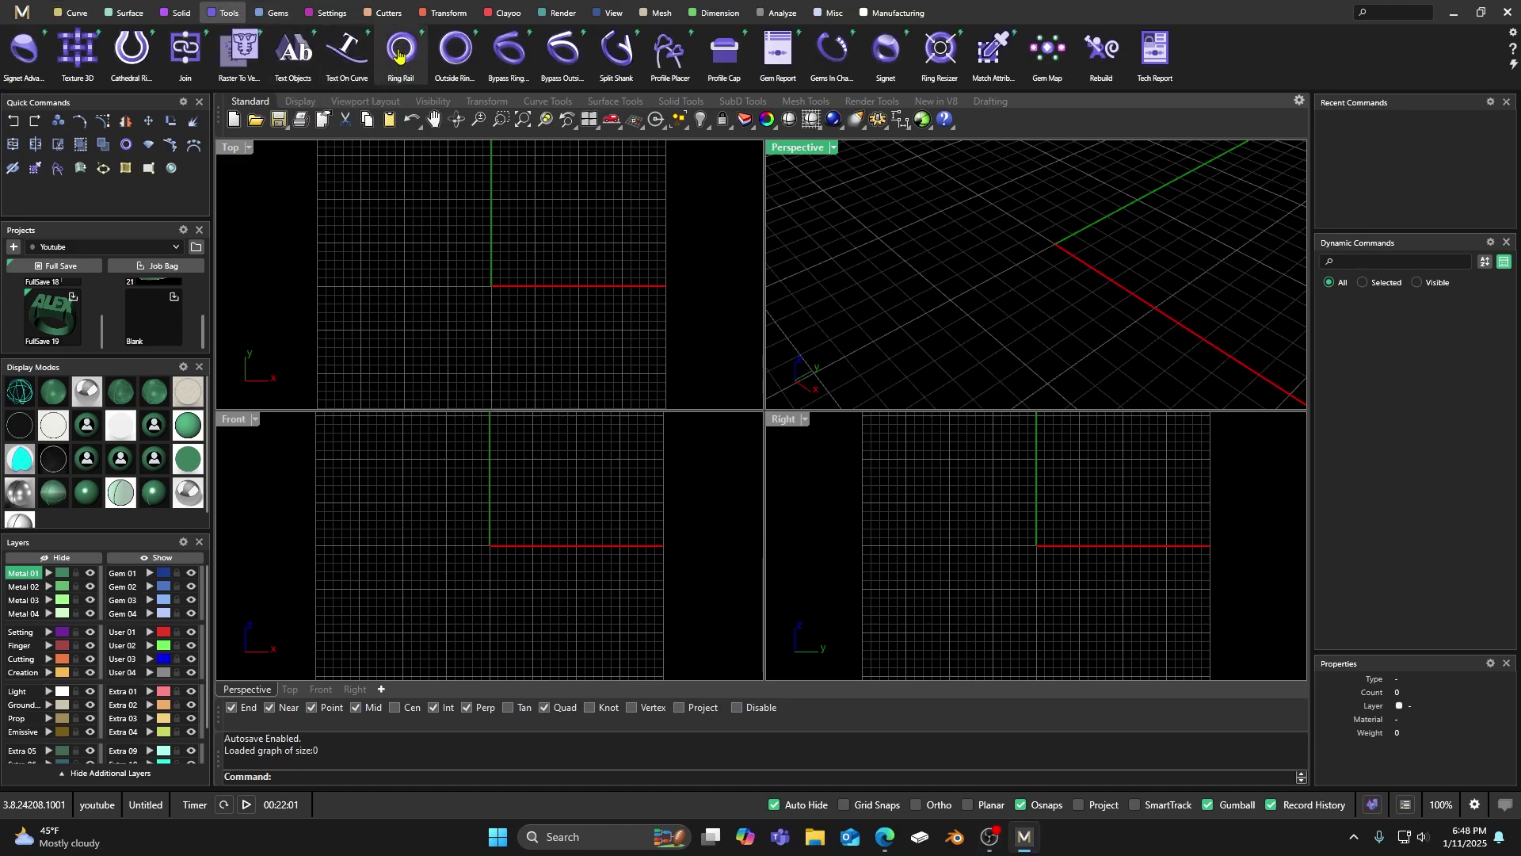
{"action": "right_click", "coordinate": [480, 251]}
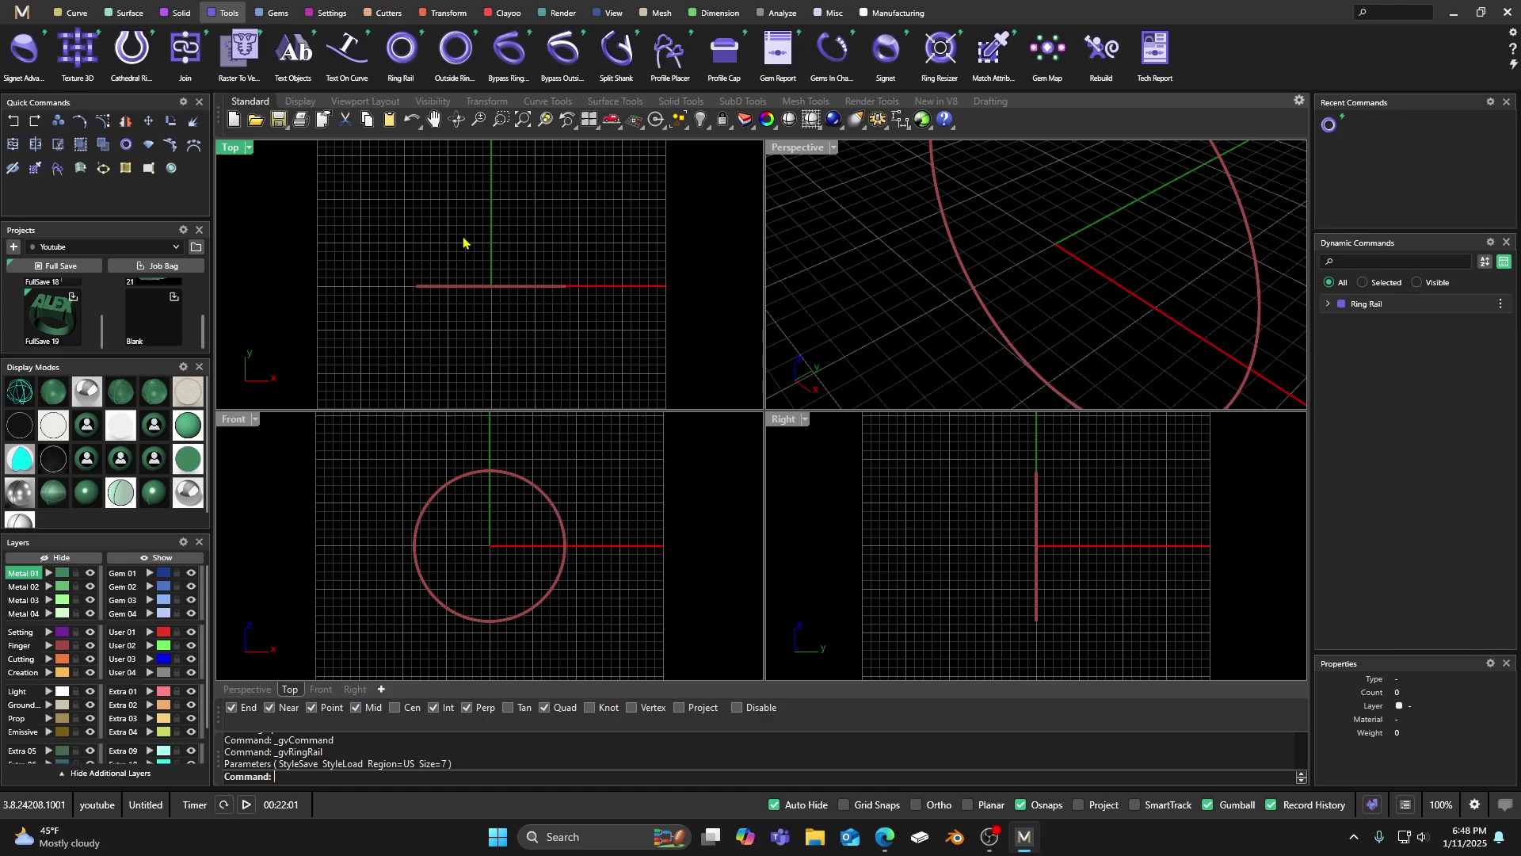
Draw a short vertical line to the left of the ring rail
{"action": "left_click", "coordinate": [125, 13]}
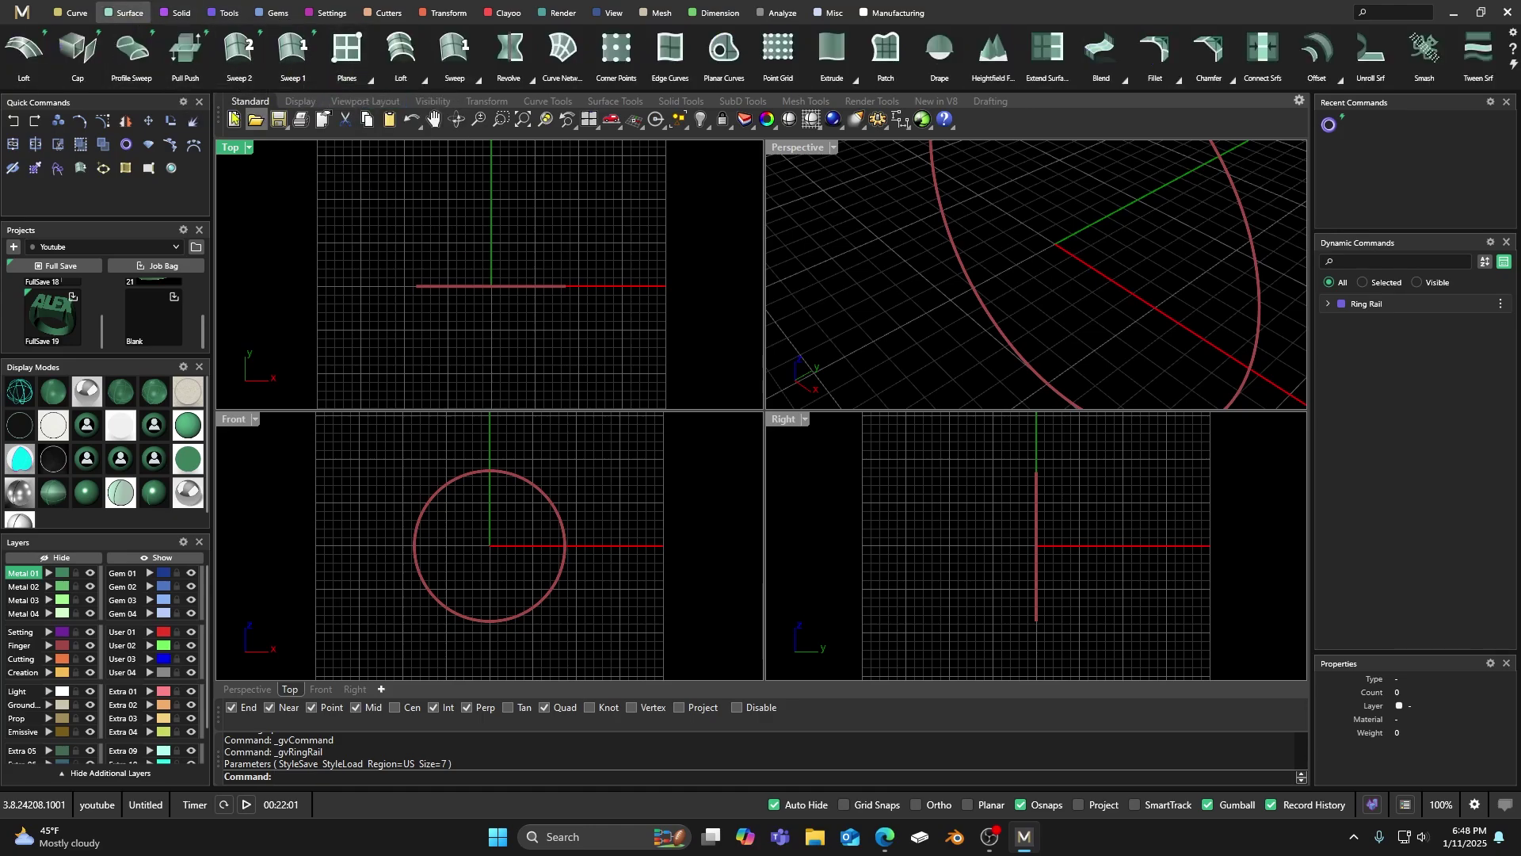
{"action": "left_click", "coordinate": [79, 12]}
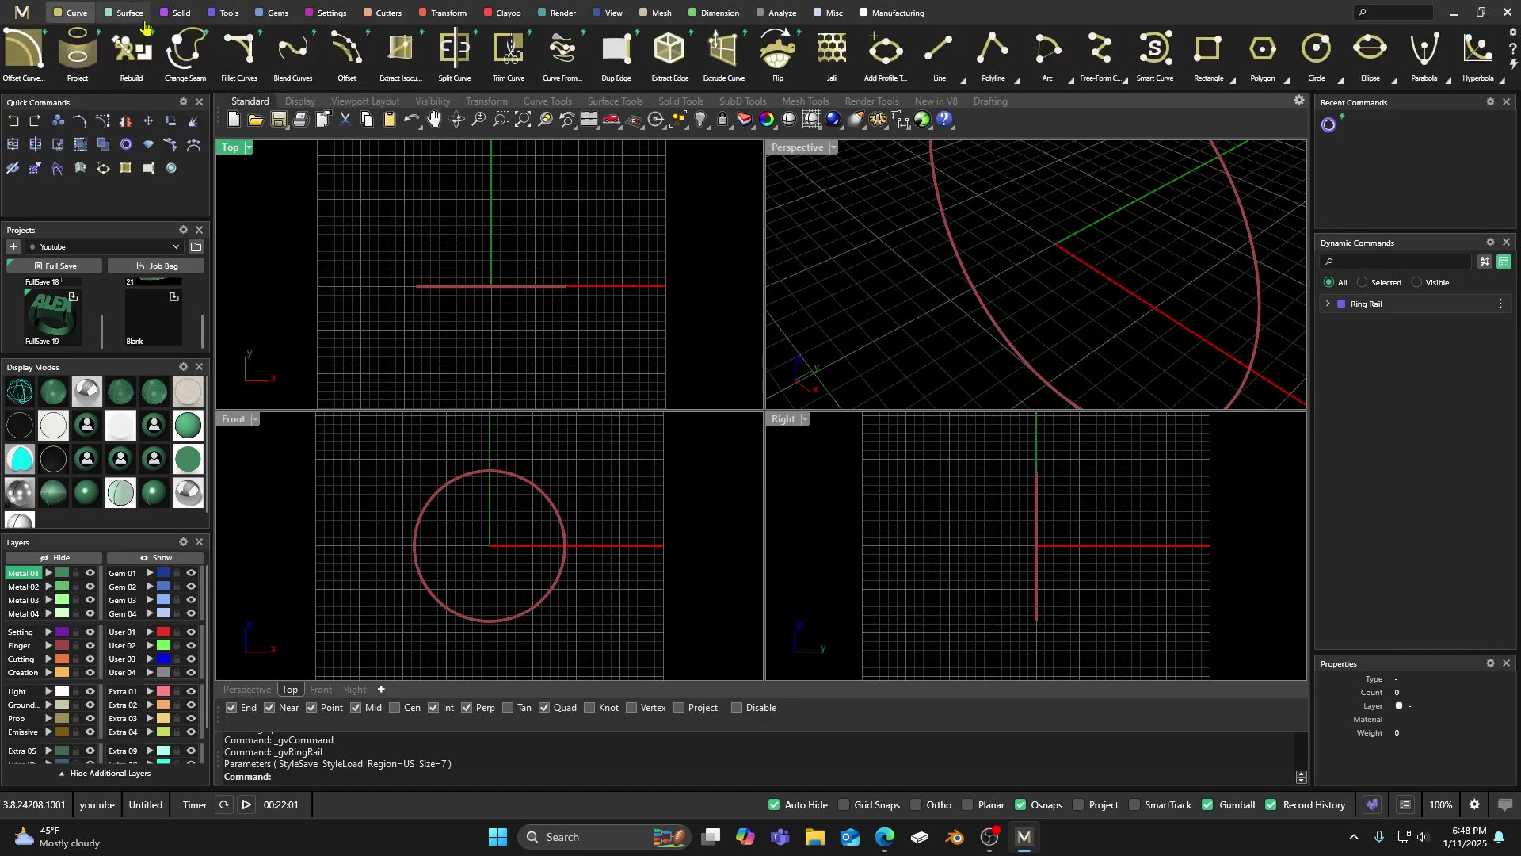
{"action": "left_click", "coordinate": [940, 49]}
{"action": "left_click", "coordinate": [389, 182]}
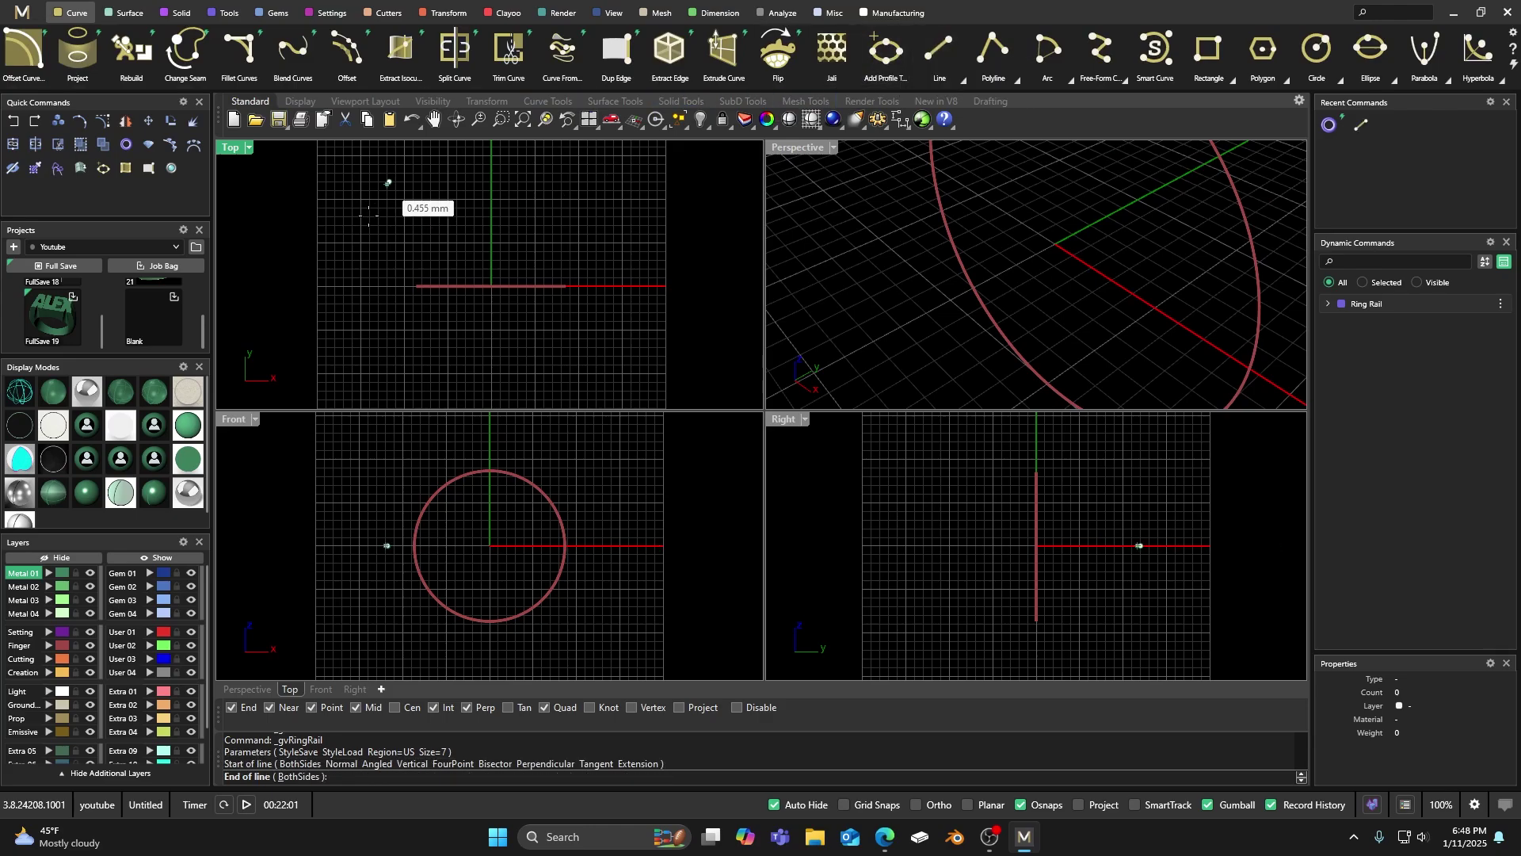
{"action": "left_click", "coordinate": [389, 244]}
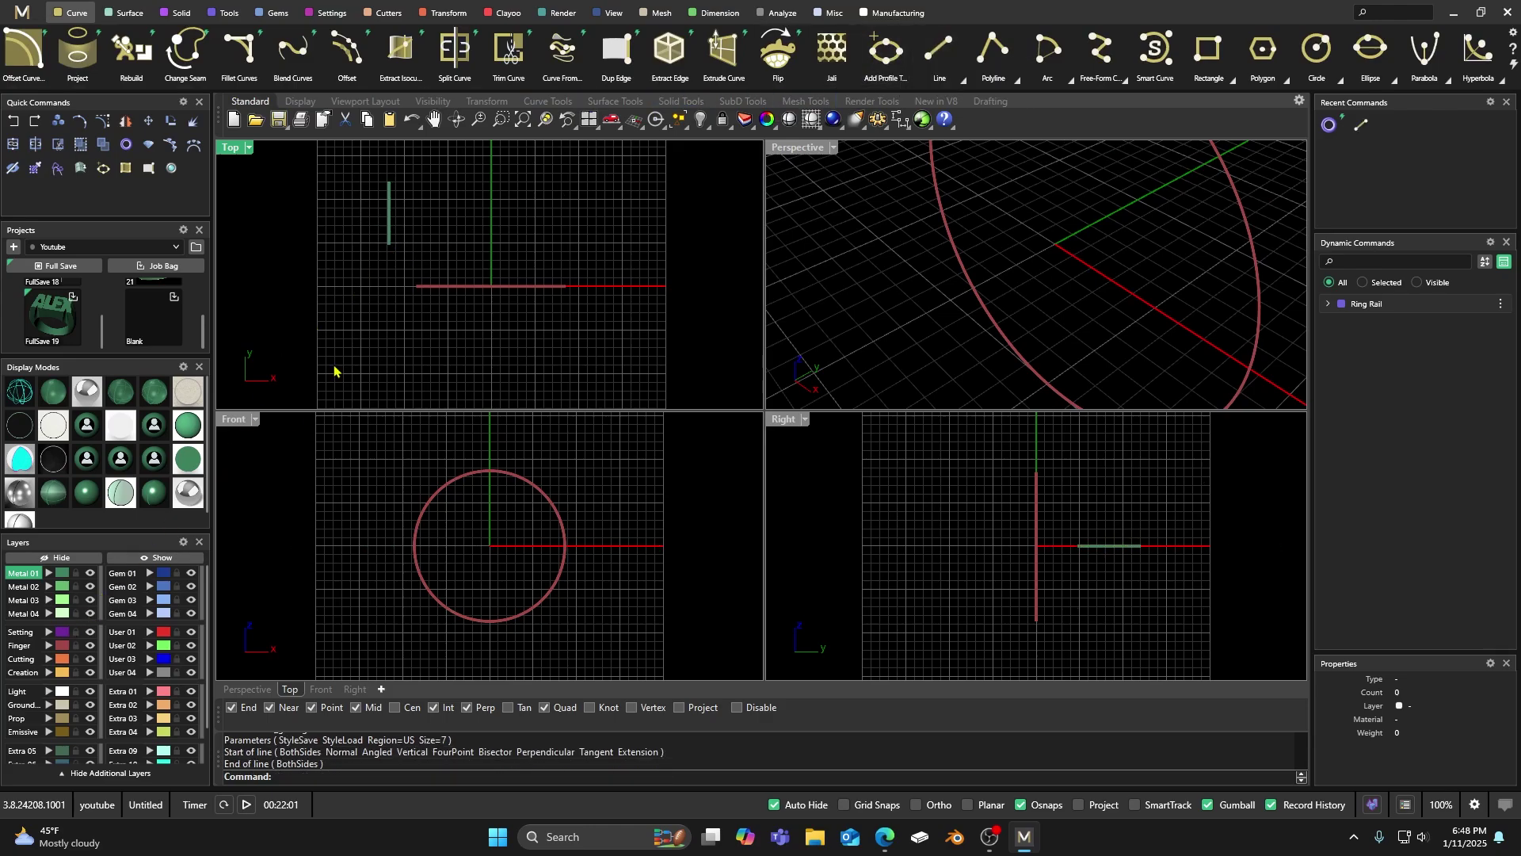
Put the line on the Creation layer and copy it 12.195 mm to the right
{"action": "left_click_drag", "start_coordinate": [441, 279], "coordinate": [363, 215]}
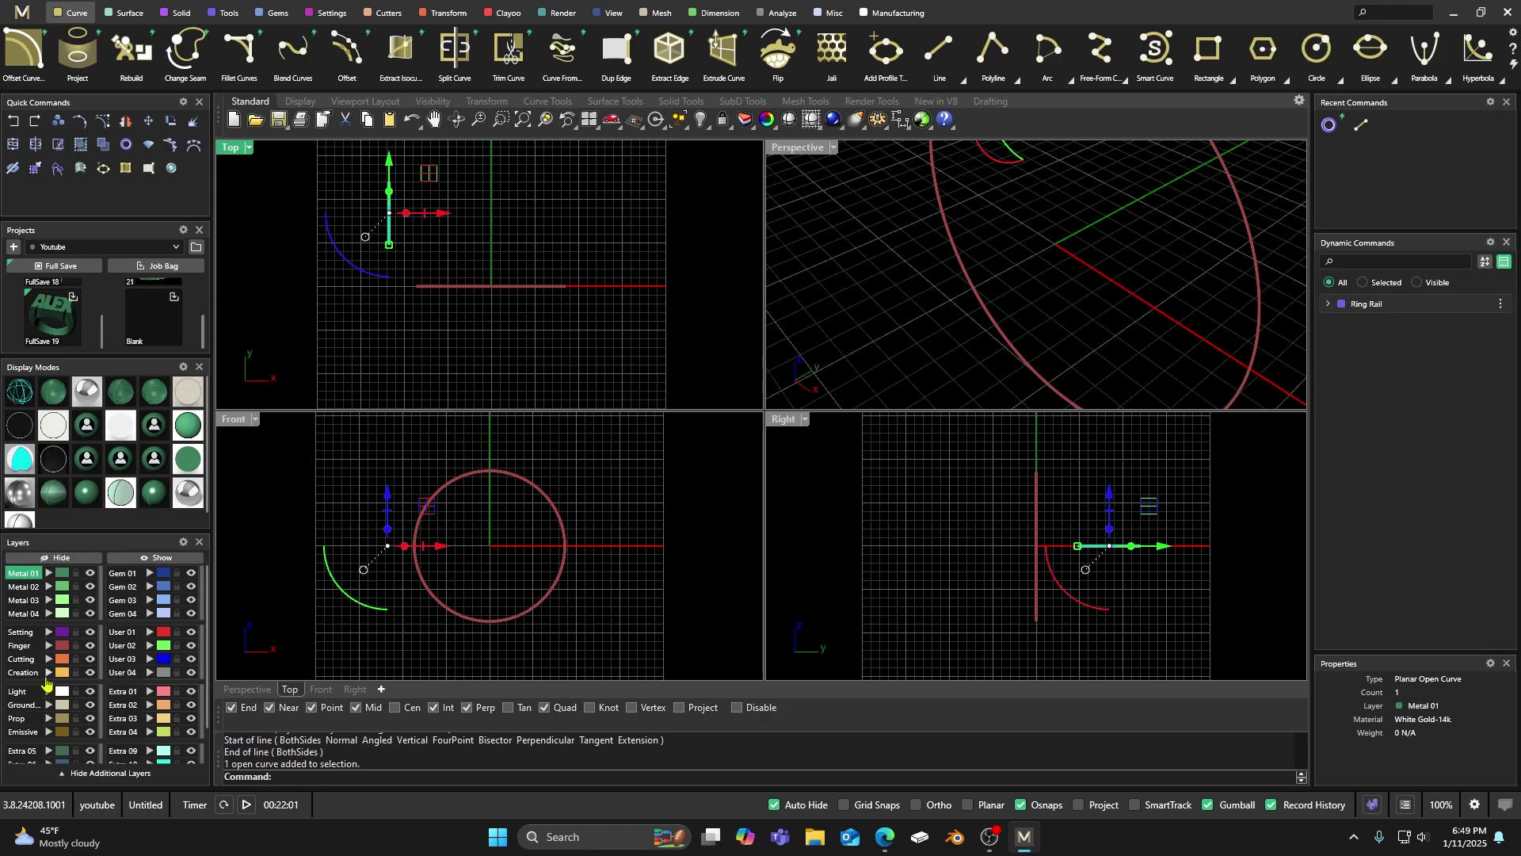
{"action": "left_click", "coordinate": [48, 673]}
{"action": "left_click", "coordinate": [287, 302]}
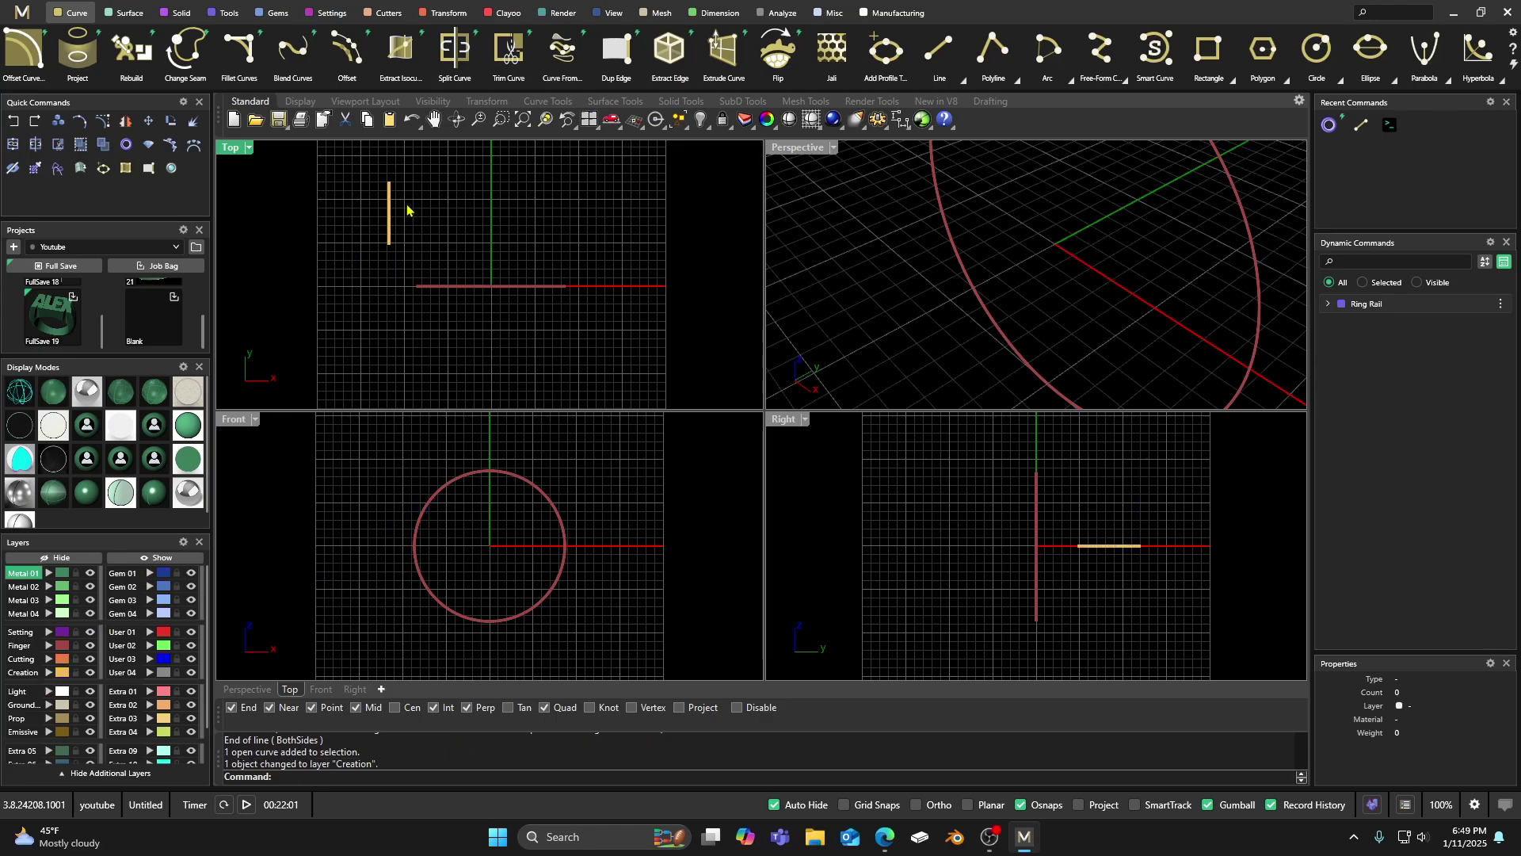
{"action": "left_click", "coordinate": [391, 210]}
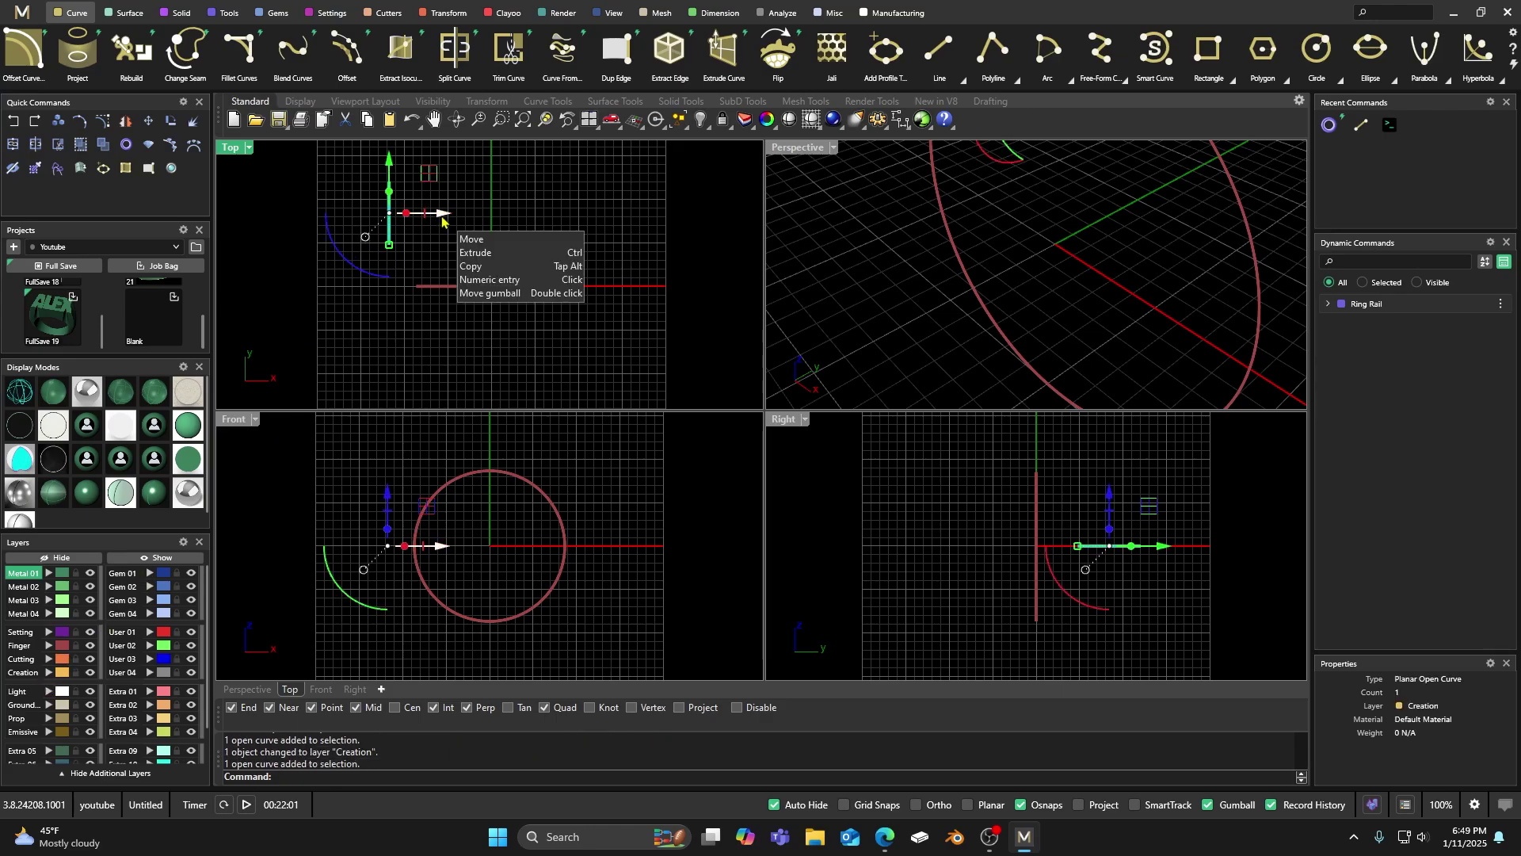
{"action": "left_click_drag", "start_coordinate": [445, 221], "coordinate": [551, 222]}
{"action": "key", "text": "Escape"}
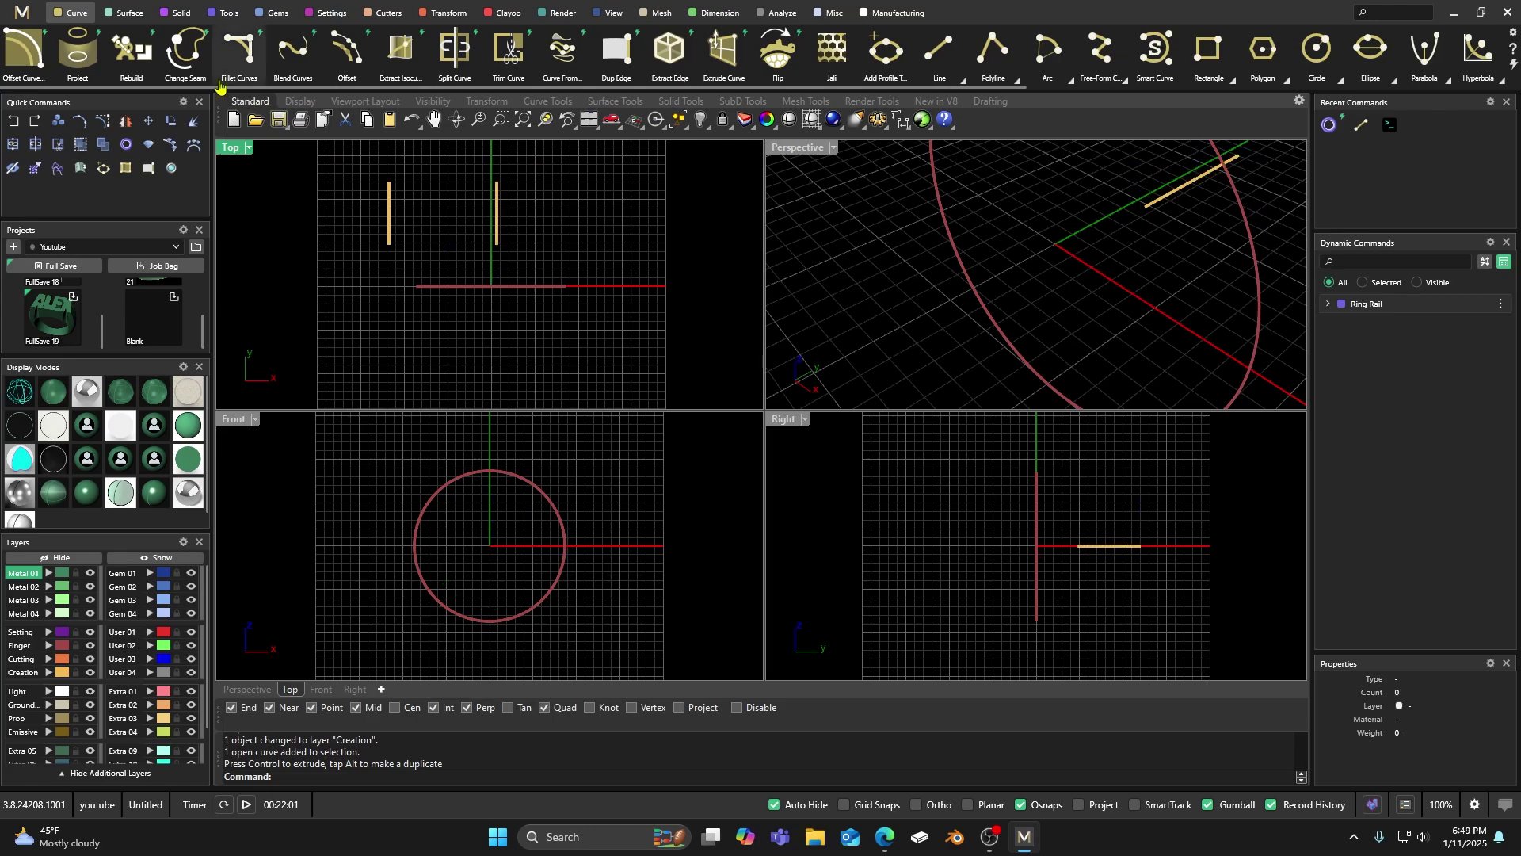
Loft the left and right lines into a flat surface, previewed shaded
{"action": "left_click", "coordinate": [120, 14]}
{"action": "left_click", "coordinate": [24, 49]}
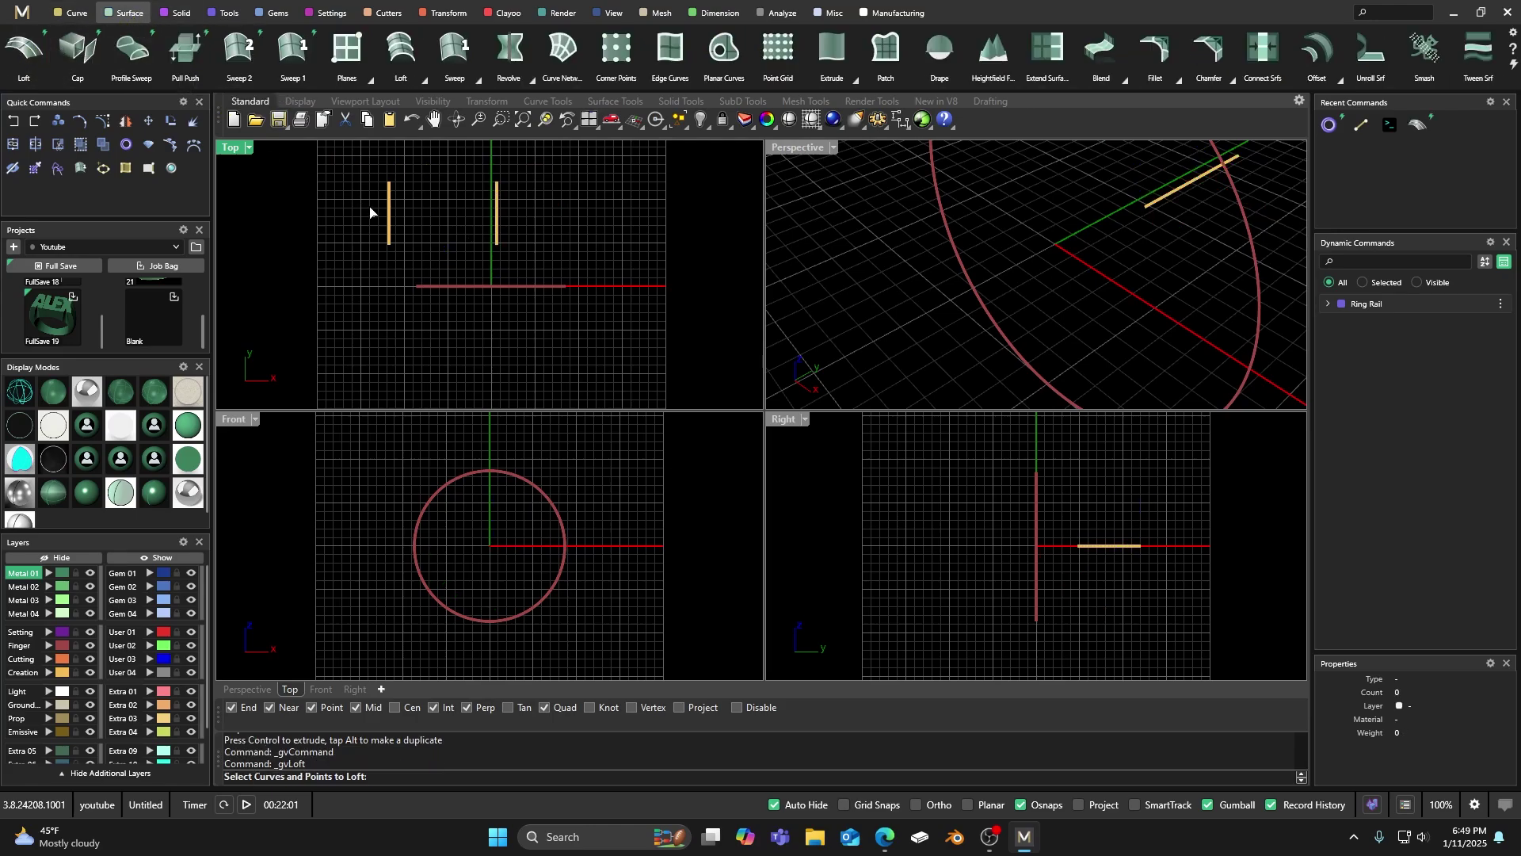
{"action": "left_click", "coordinate": [389, 220]}
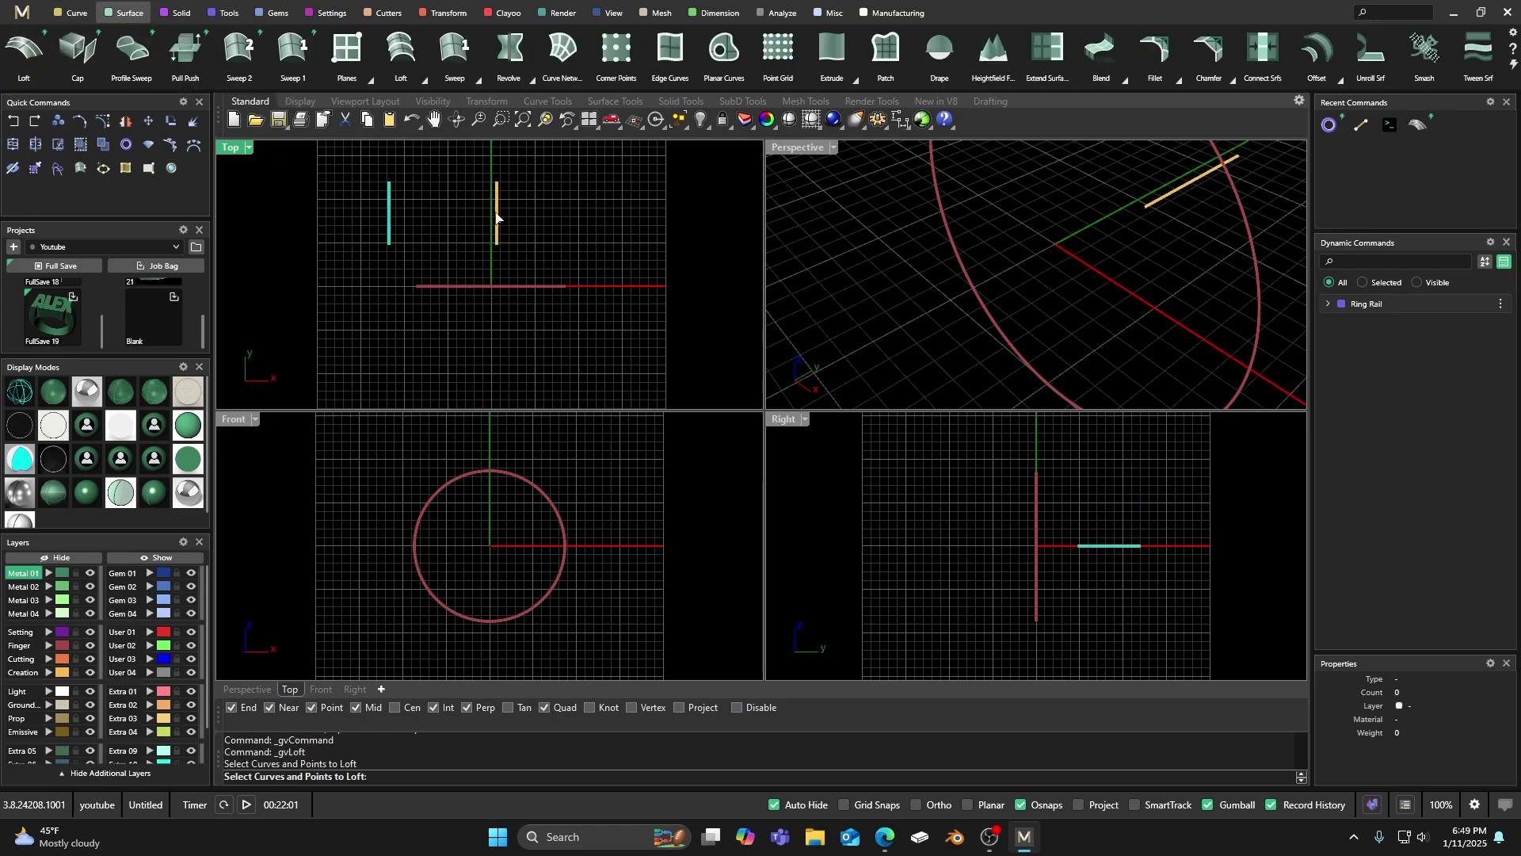
{"action": "left_click", "coordinate": [496, 215]}
{"action": "key", "text": "Return"}
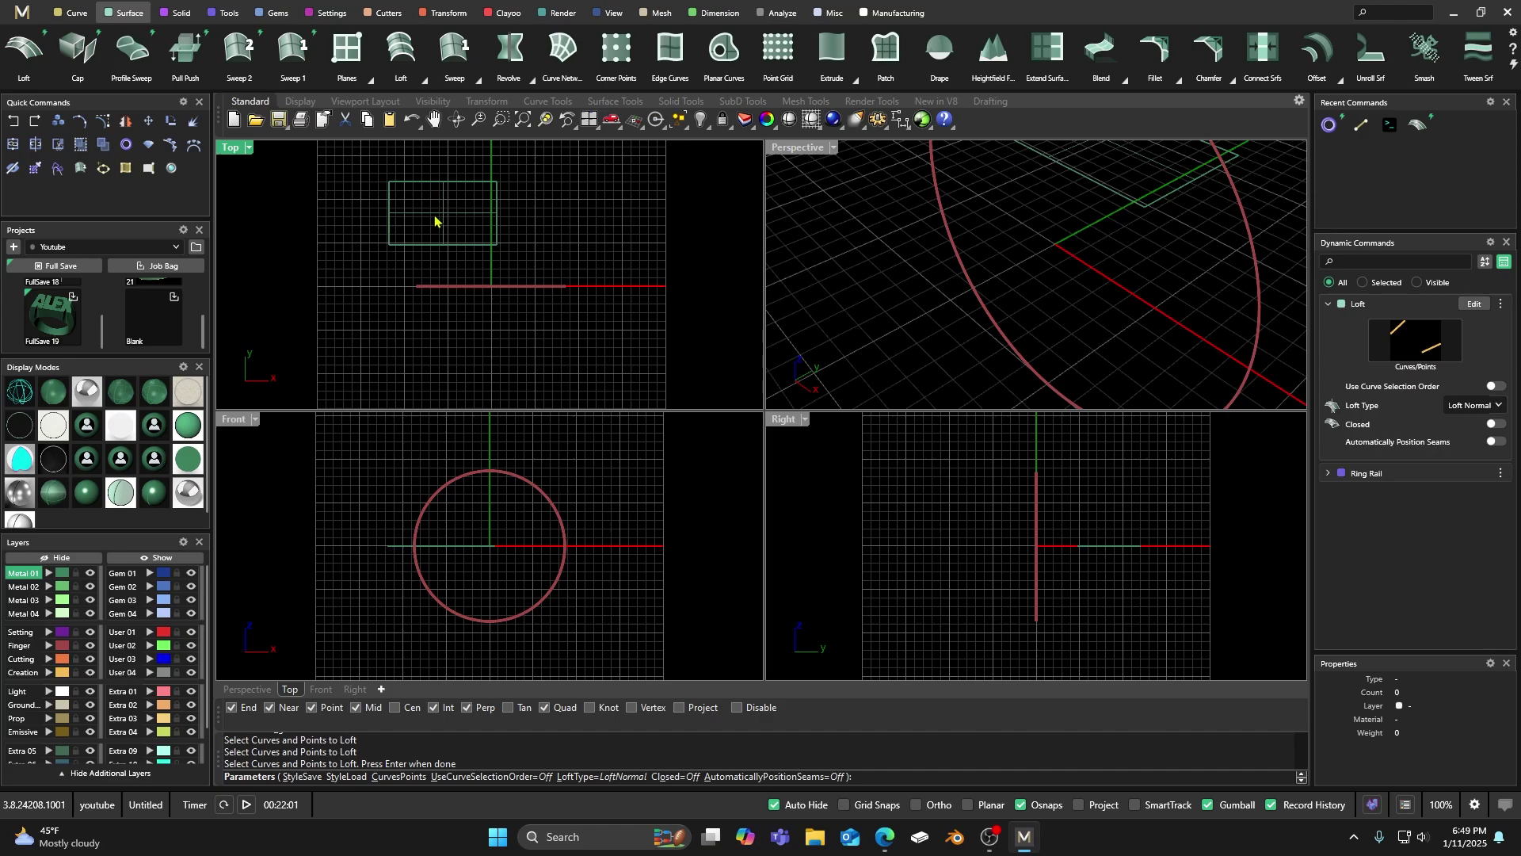
{"action": "left_click", "coordinate": [59, 397]}
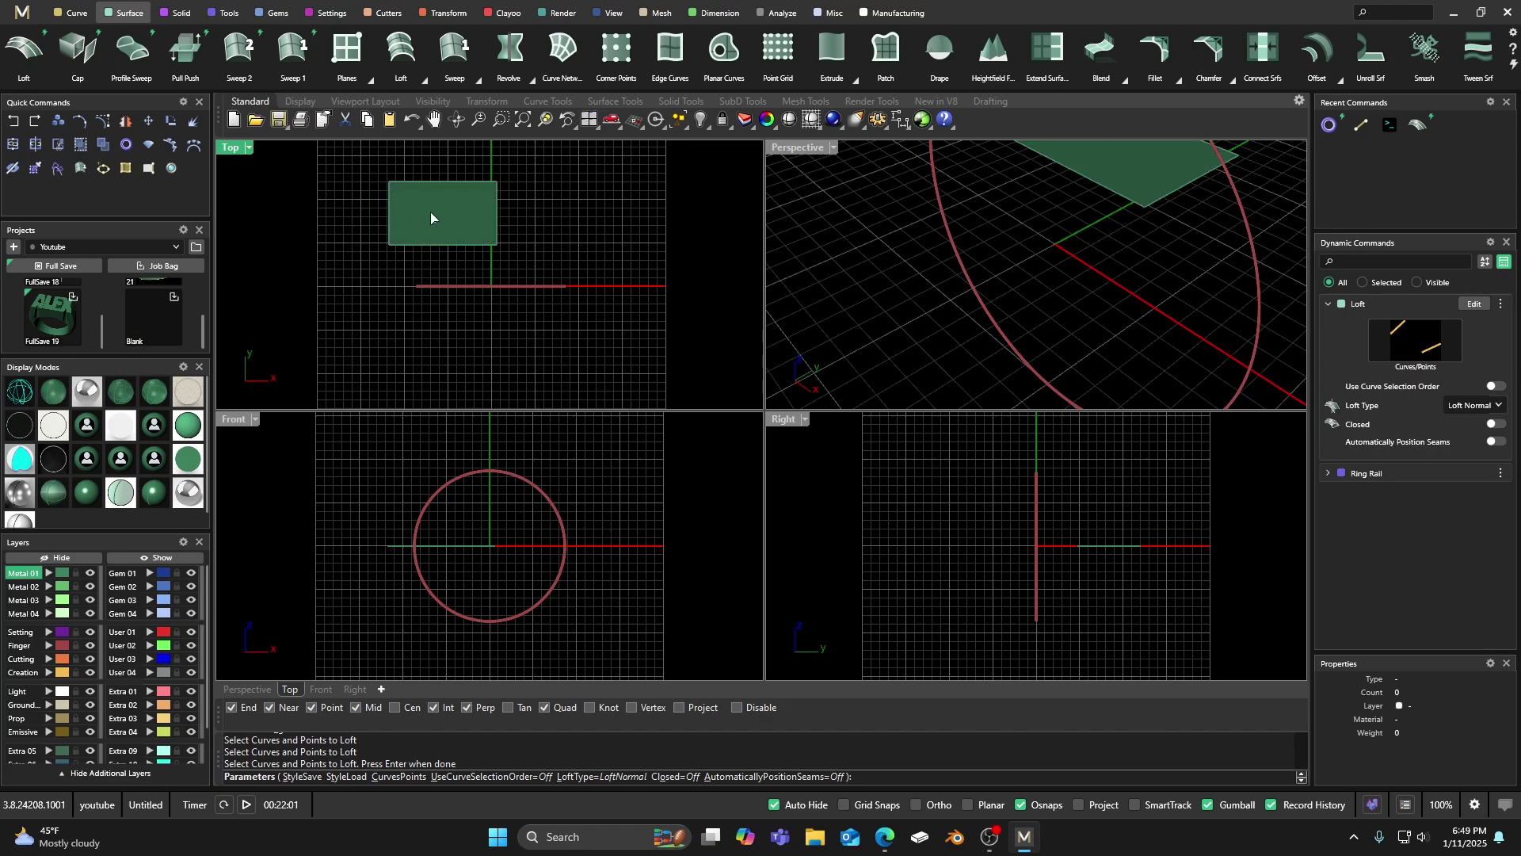
{"action": "key", "text": "Return"}
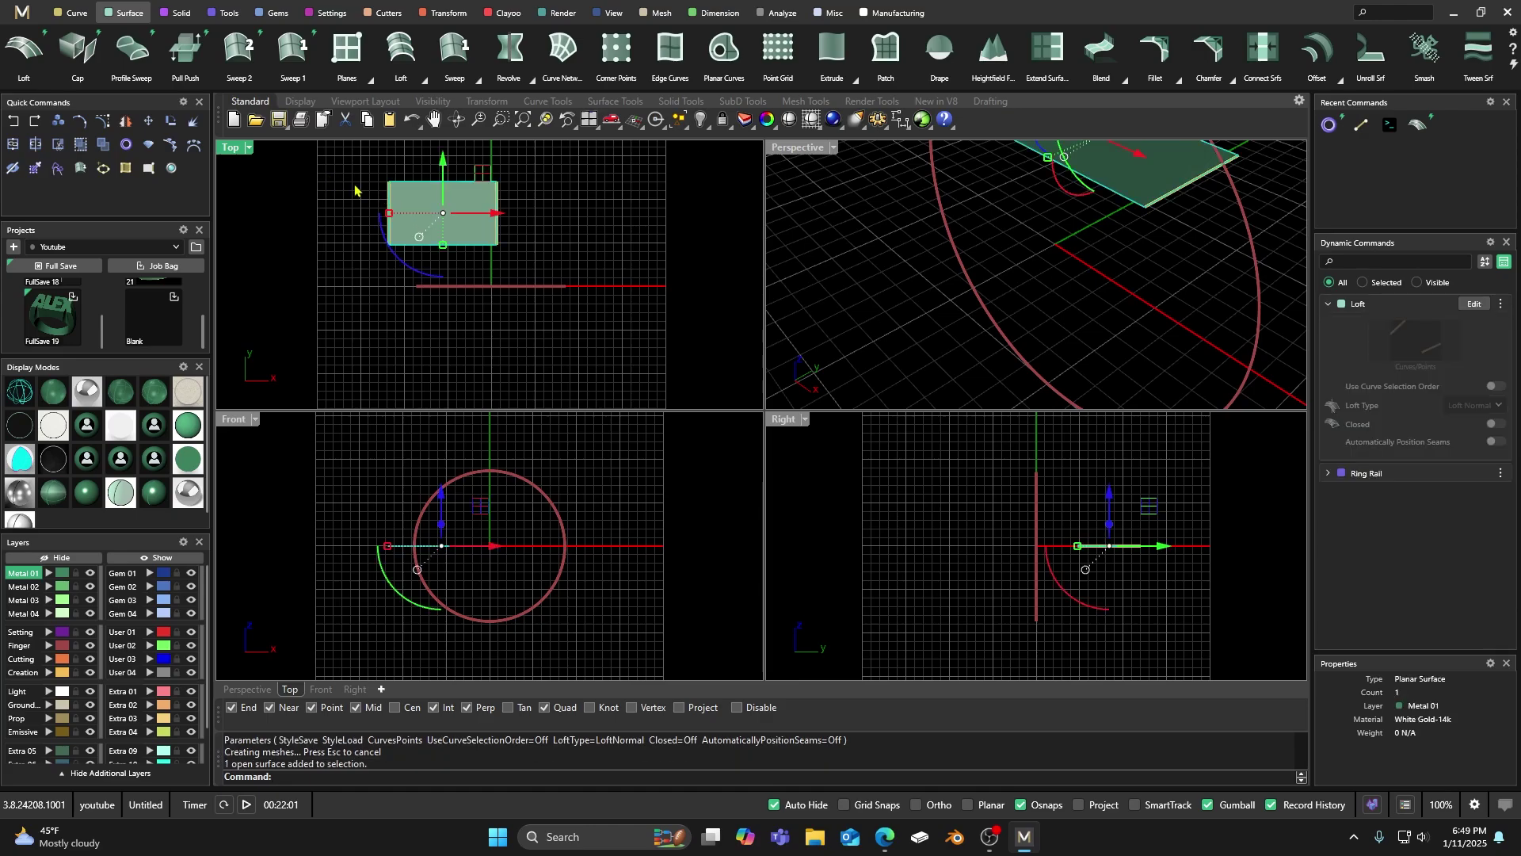
Turn on the lofted surface's control points and inspect one of them
{"action": "left_click", "coordinate": [103, 121]}
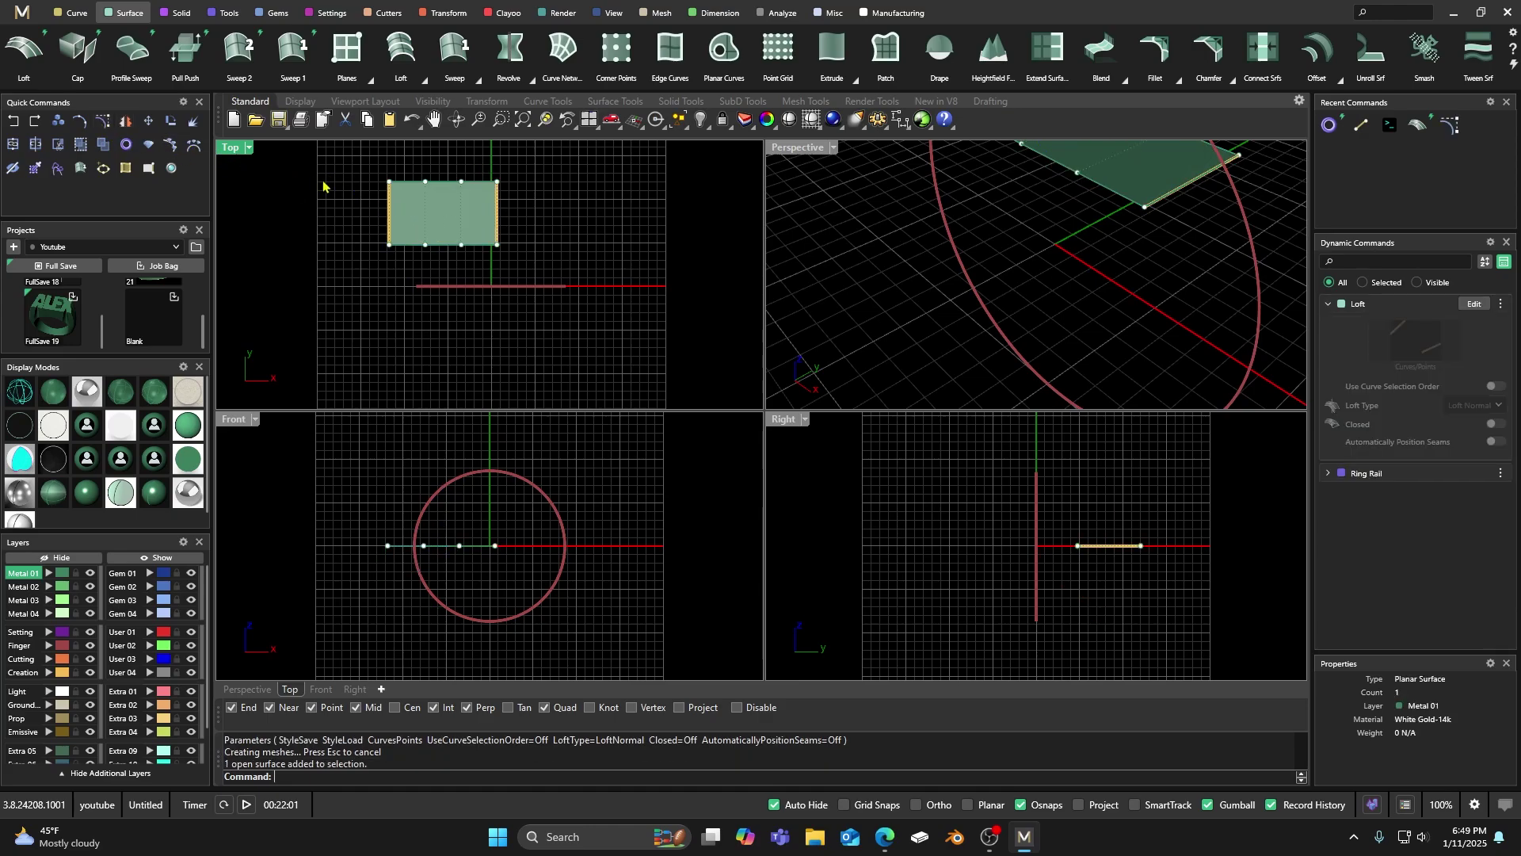
{"action": "scroll", "coordinate": [433, 194], "scroll_direction": "up", "scroll_amount": 2}
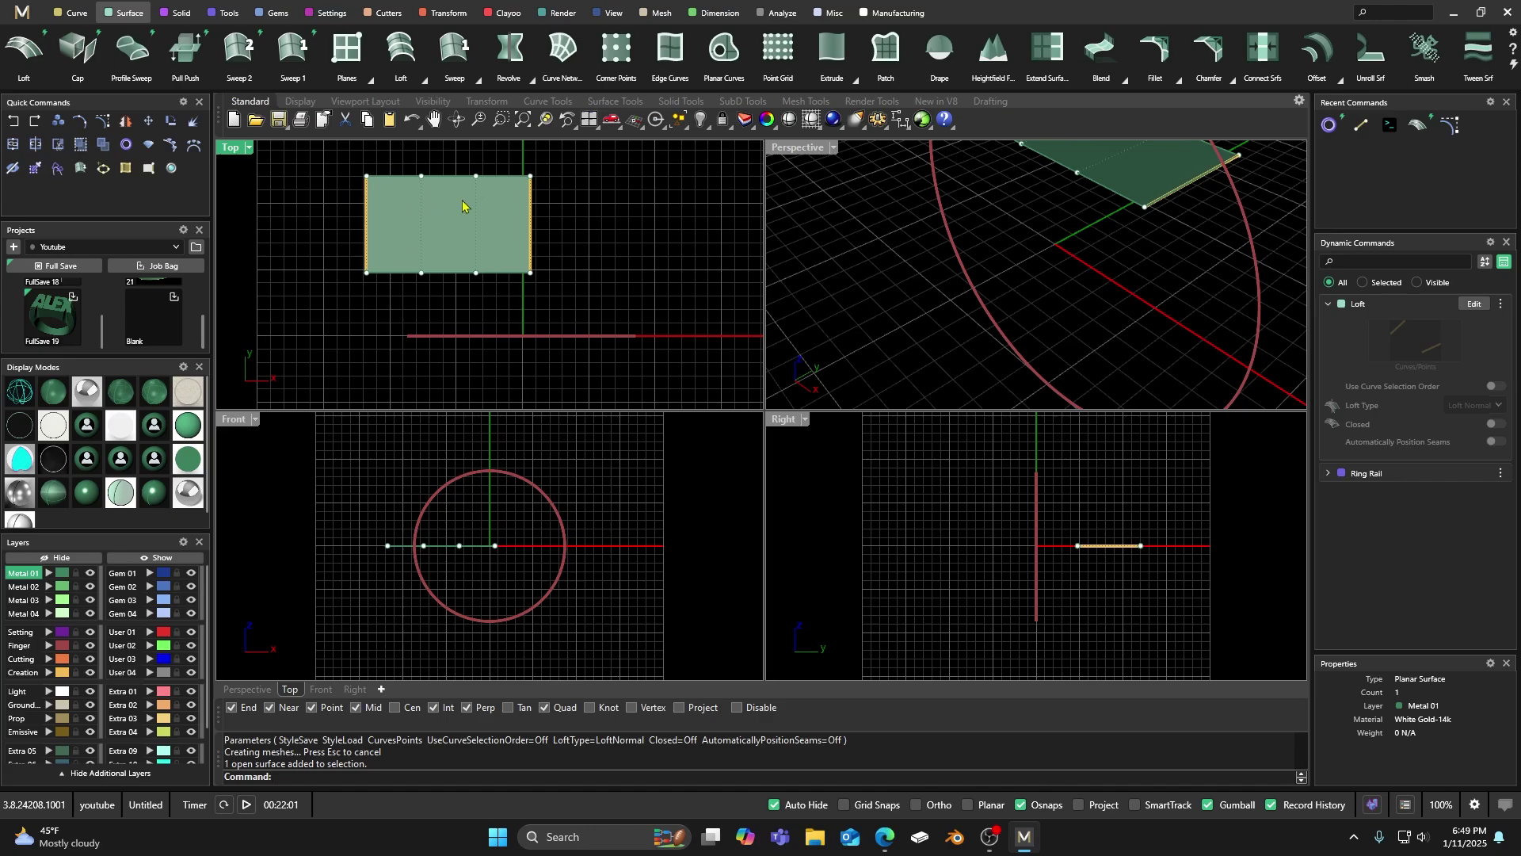
{"action": "left_click", "coordinate": [421, 175]}
{"action": "left_click", "coordinate": [333, 161]}
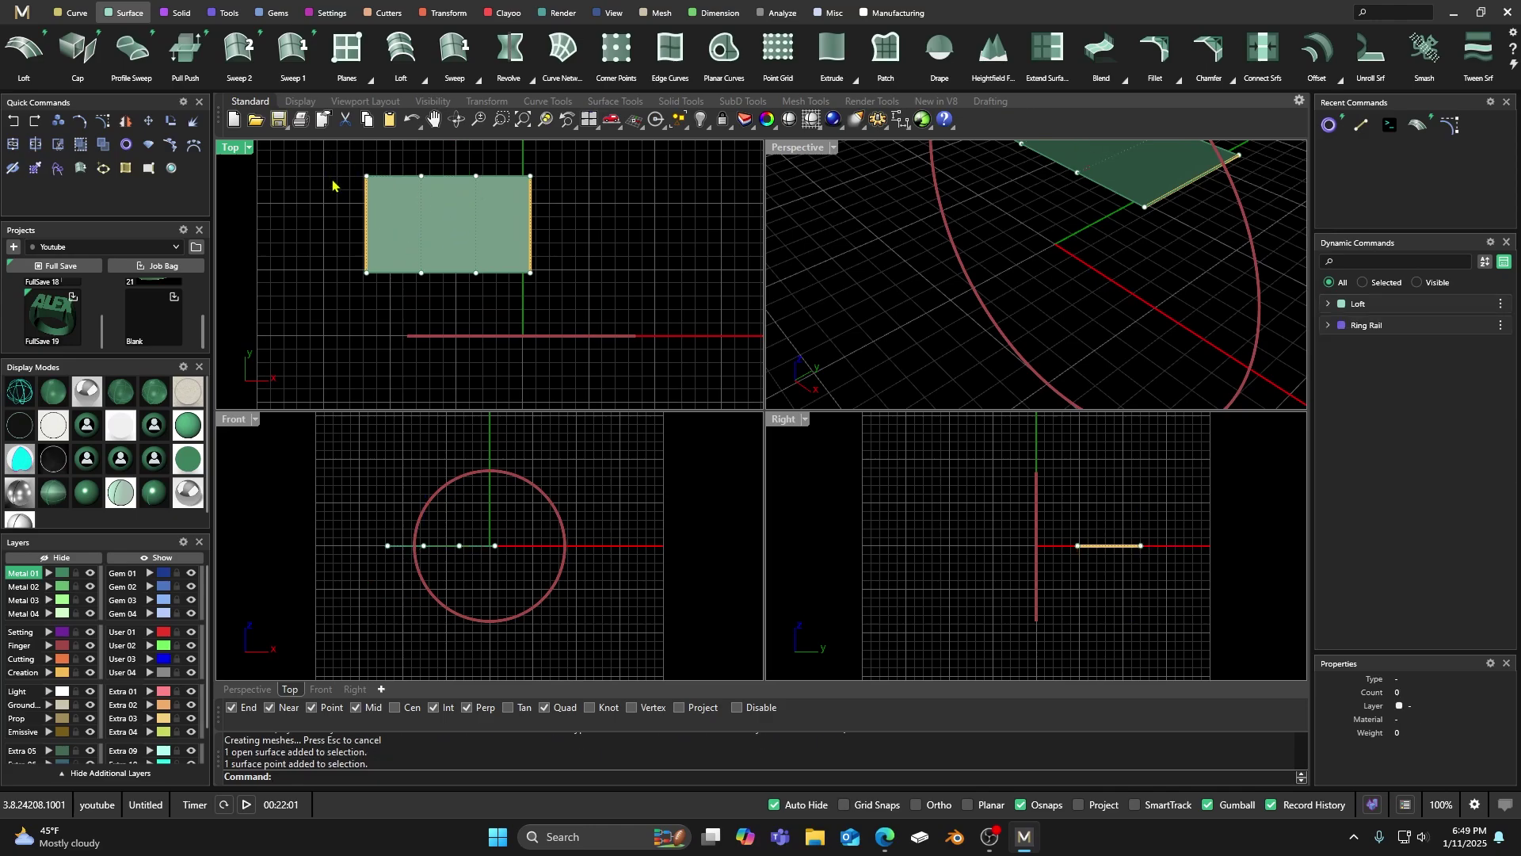
Copy the surface's right edge line 6.572 mm lower
{"action": "key", "text": "Escape"}
{"action": "left_click", "coordinate": [531, 288]}
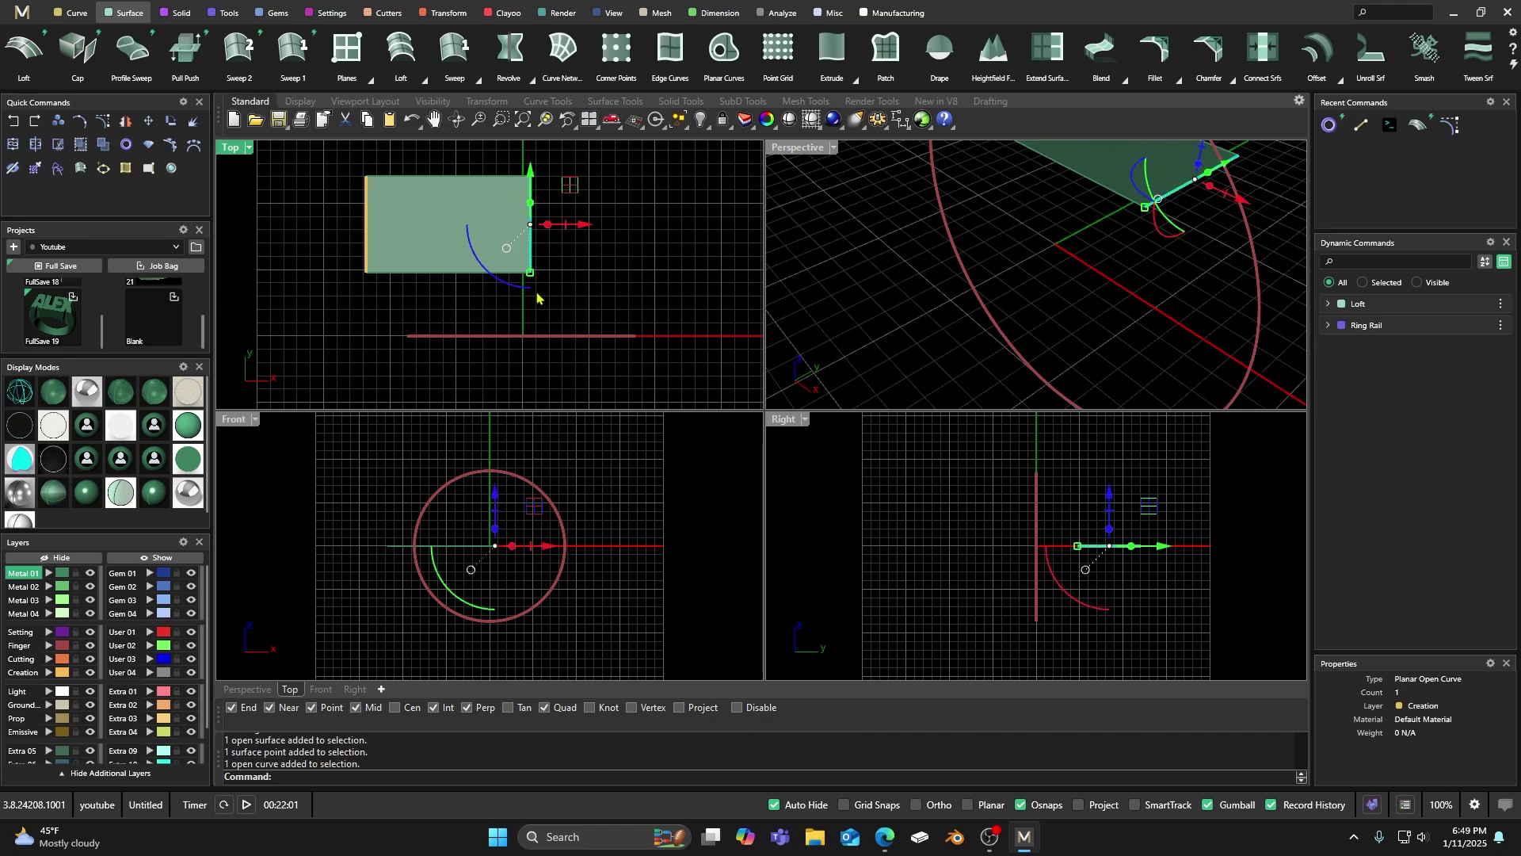
{"action": "right_click", "coordinate": [506, 507]}
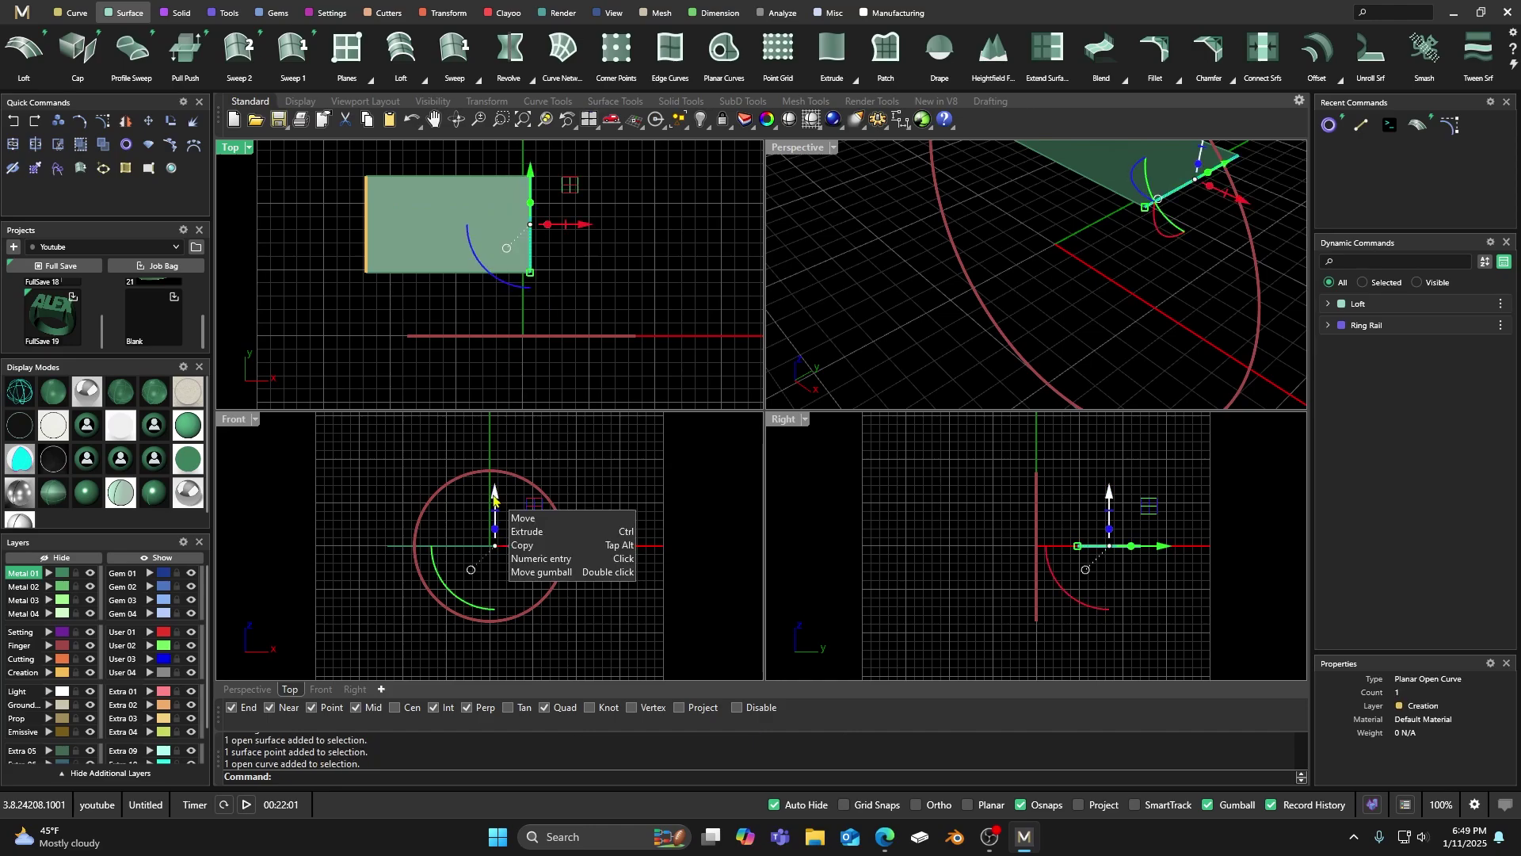
{"action": "left_click_drag", "start_coordinate": [496, 502], "coordinate": [486, 554]}
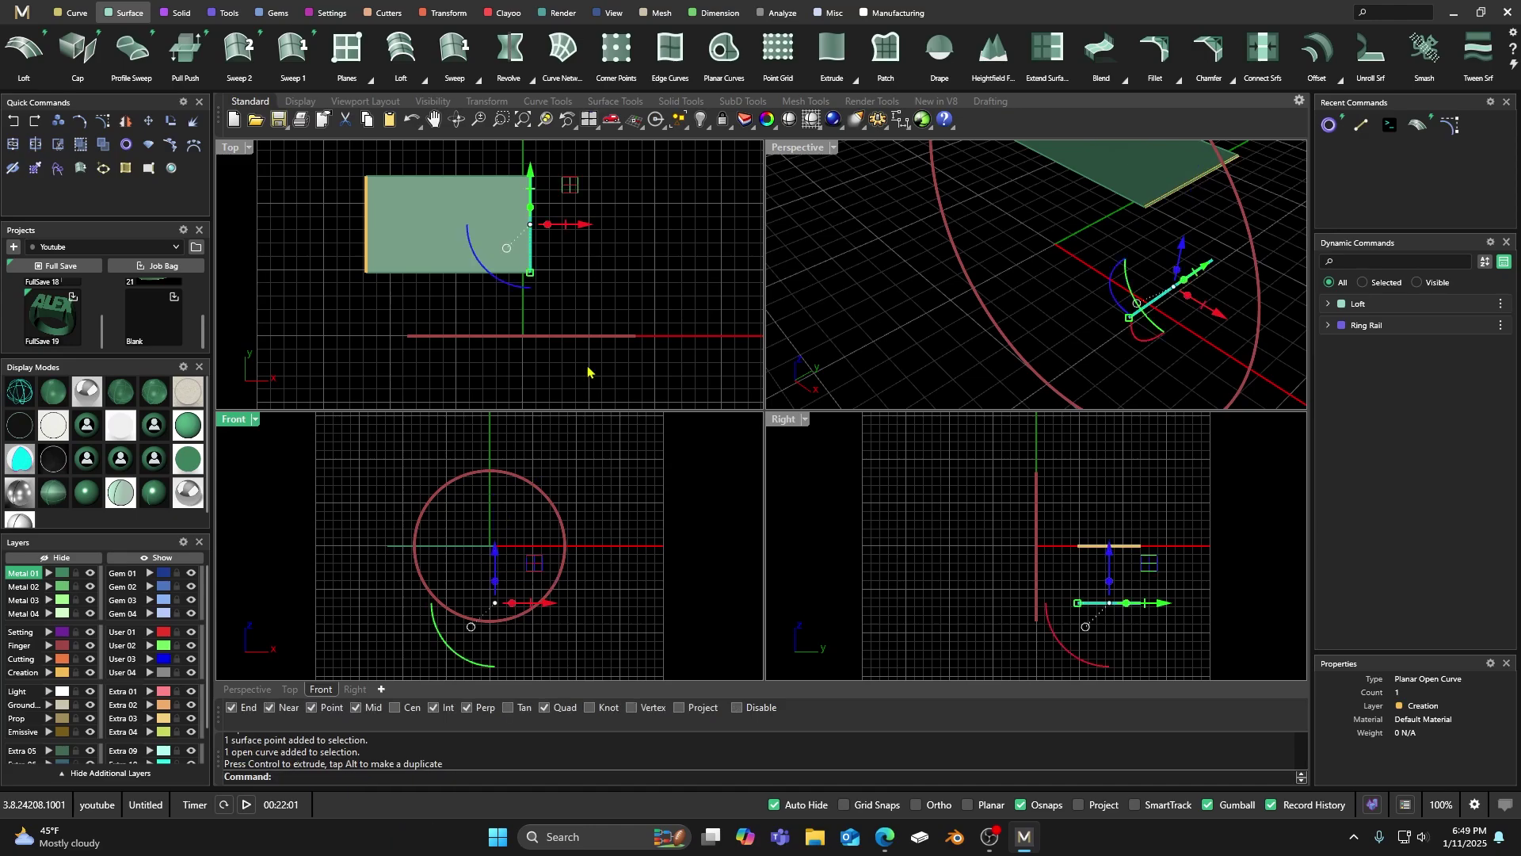
{"action": "left_click", "coordinate": [604, 283]}
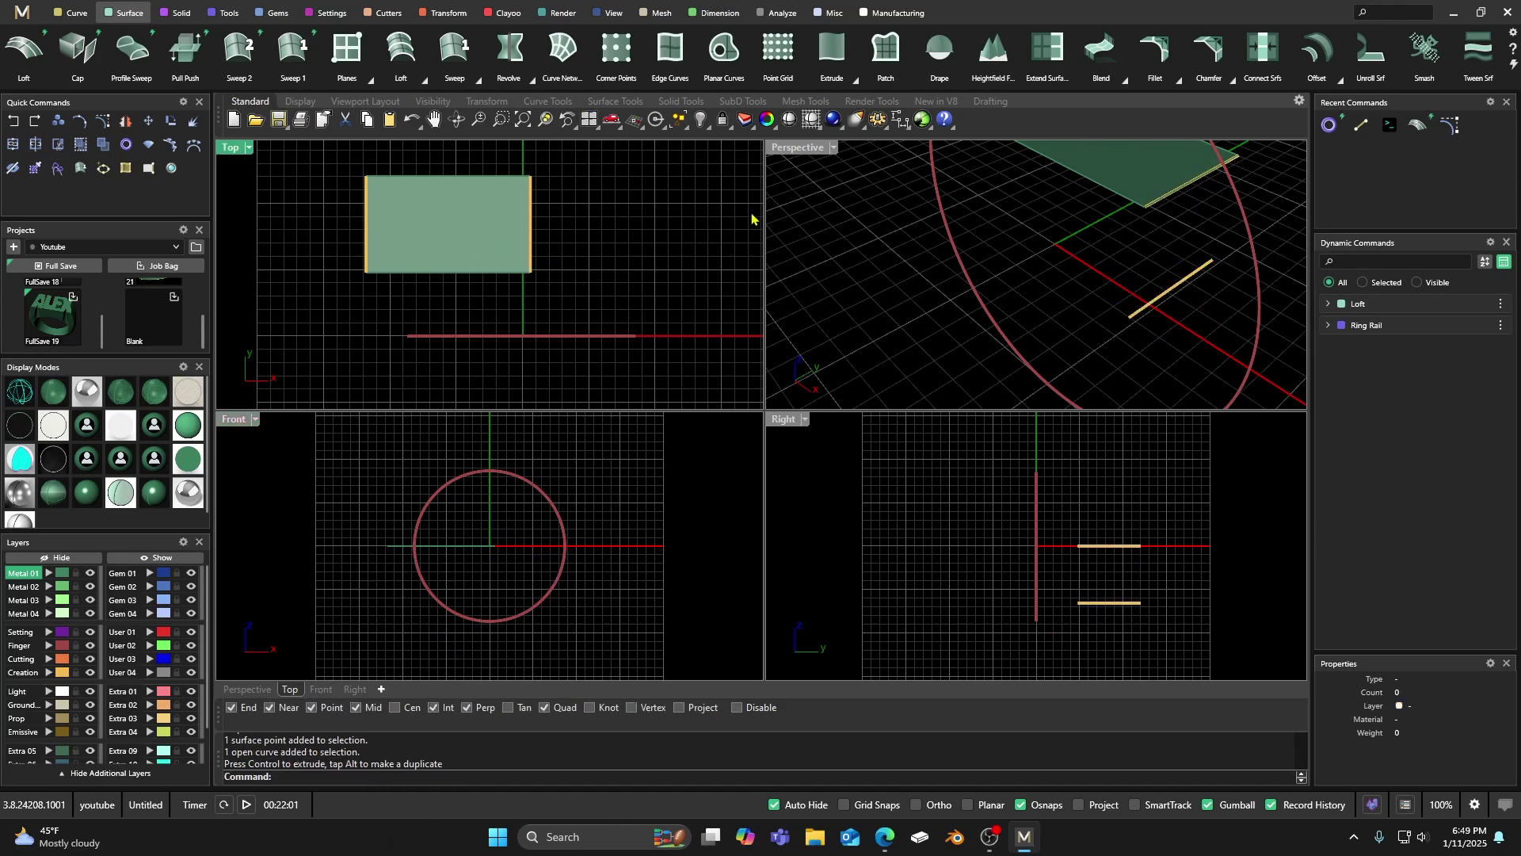
Loft a vertical wall between the surface edge and the lower line
{"action": "left_click", "coordinate": [28, 51]}
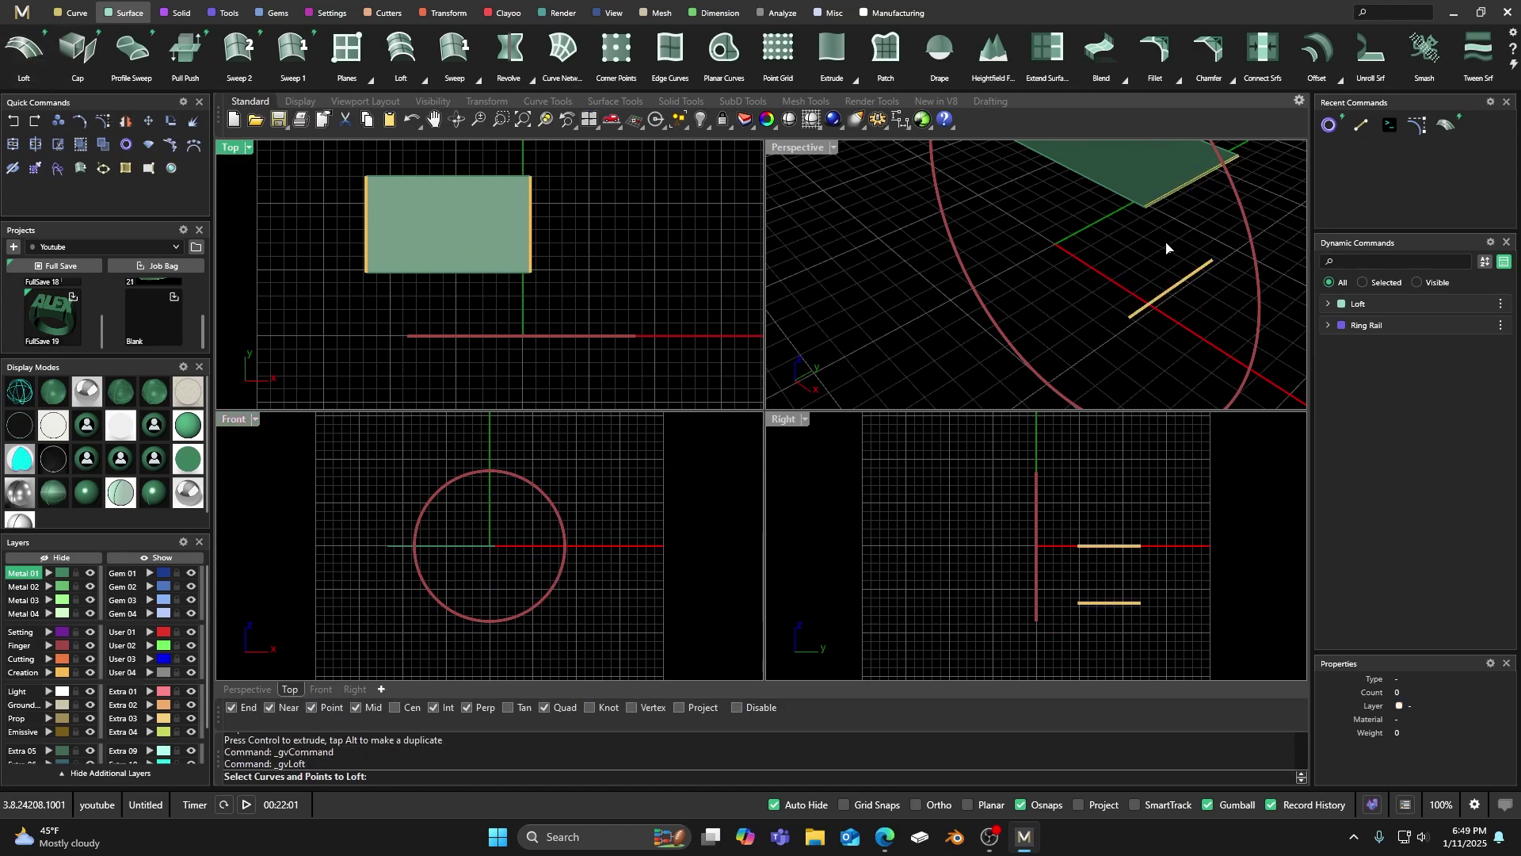
{"action": "left_click", "coordinate": [1174, 198]}
{"action": "left_click", "coordinate": [1219, 243]}
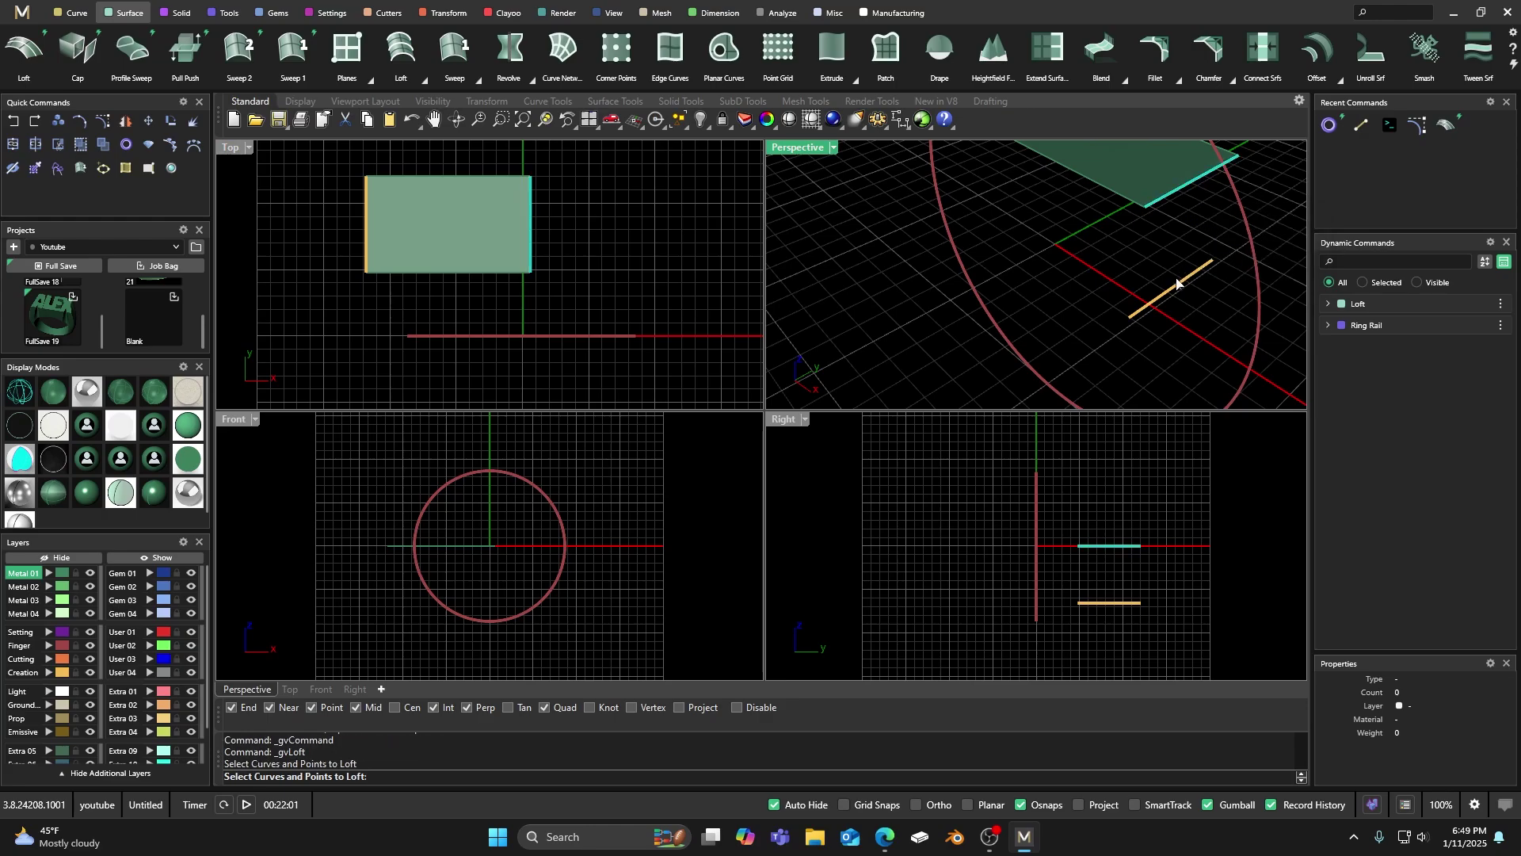
{"action": "left_click", "coordinate": [1163, 287]}
{"action": "key", "text": "Return"}
{"action": "key", "text": "Return"}
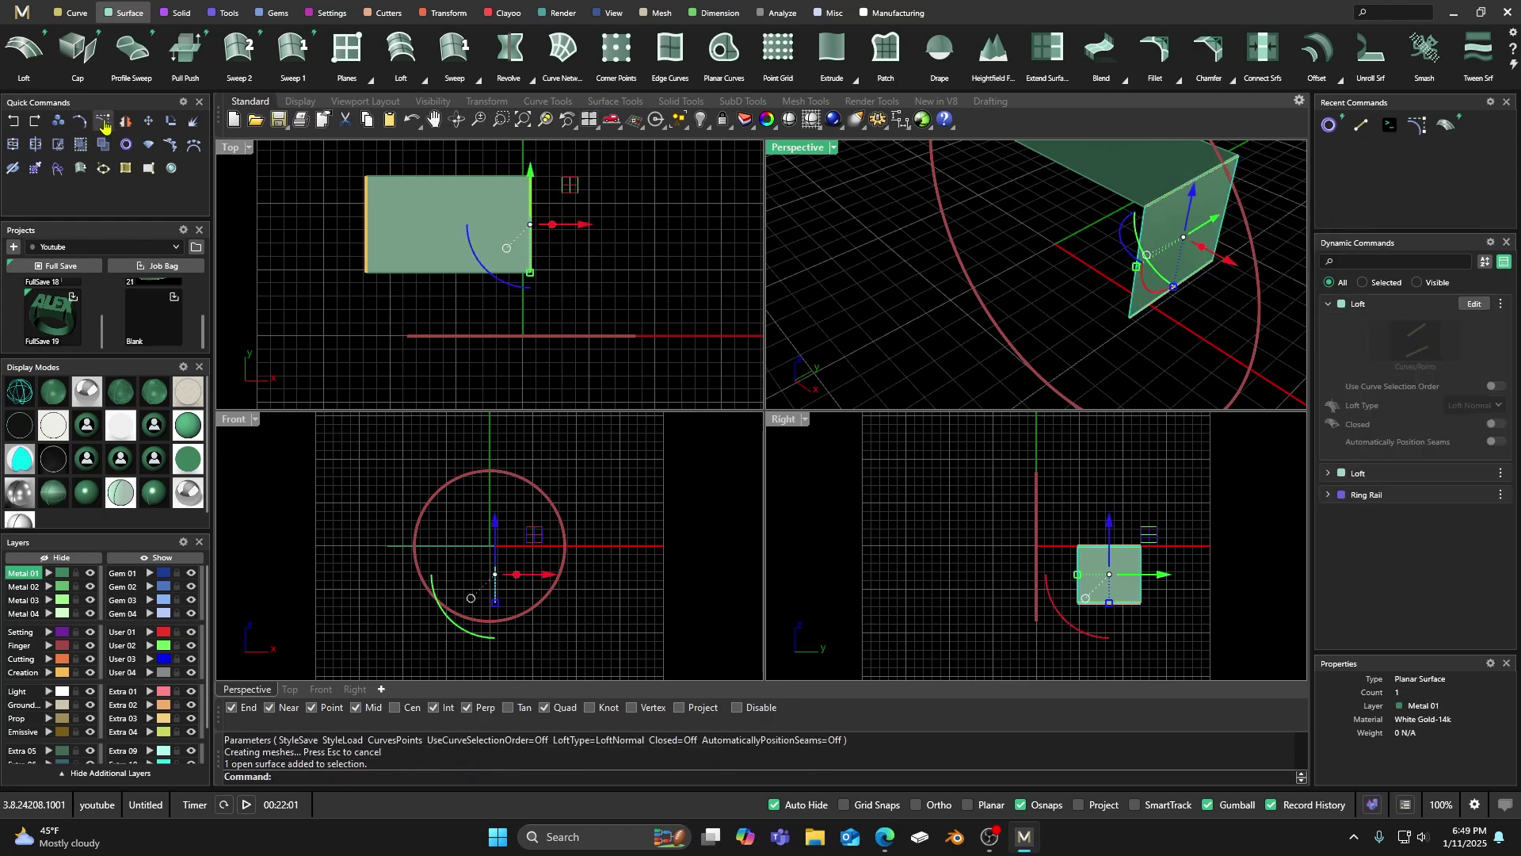
{"action": "left_click", "coordinate": [81, 144]}
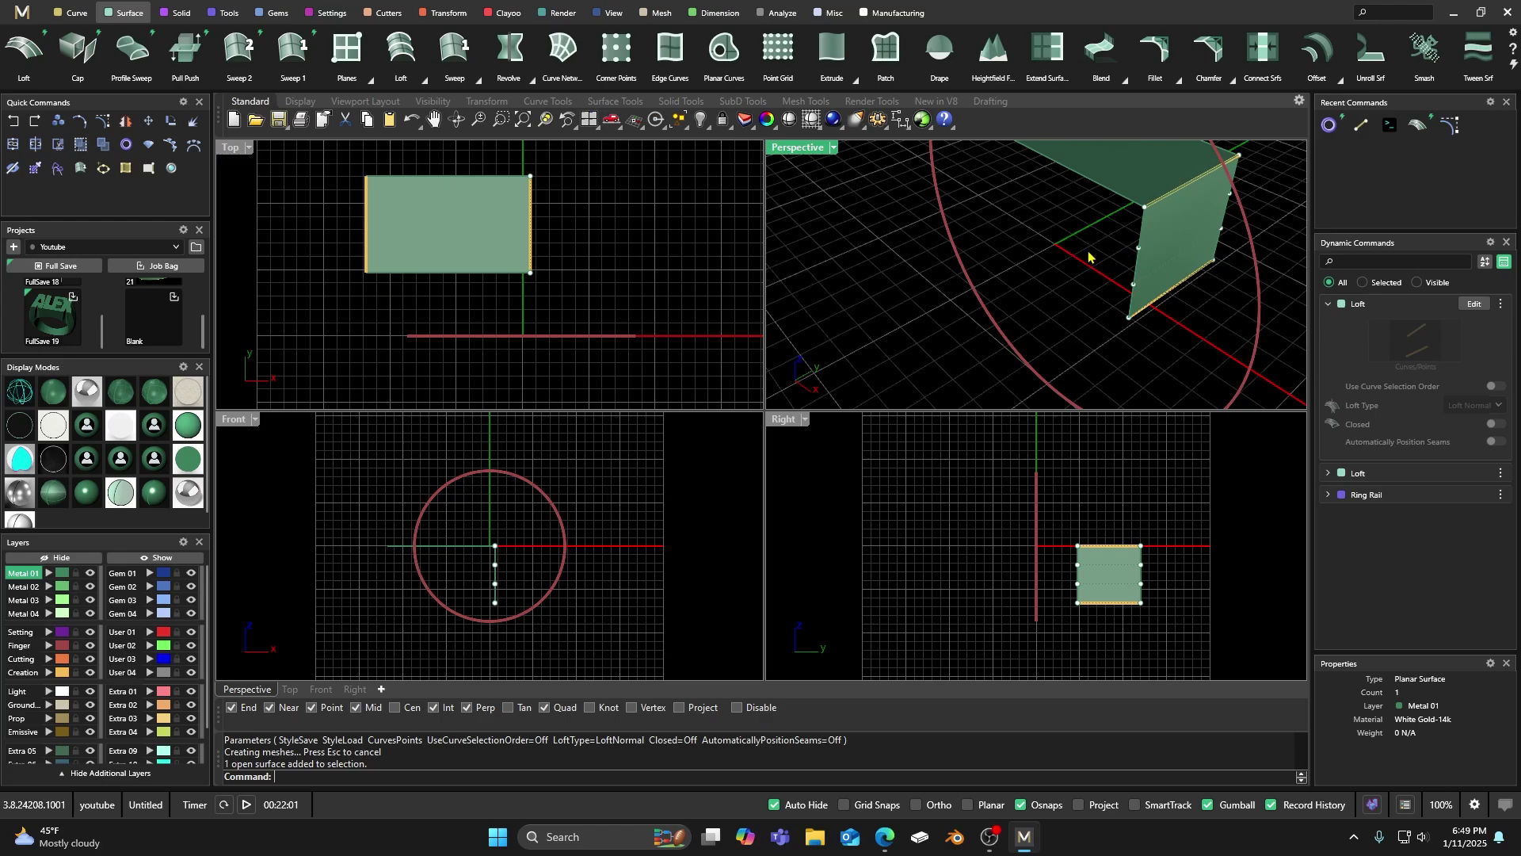
{"action": "key", "text": "Escape"}
Join the vertical and flat surfaces into one open L-shaped polysurface
{"action": "left_click", "coordinate": [1168, 234]}
{"action": "left_click", "coordinate": [1138, 187], "text": "shift"}
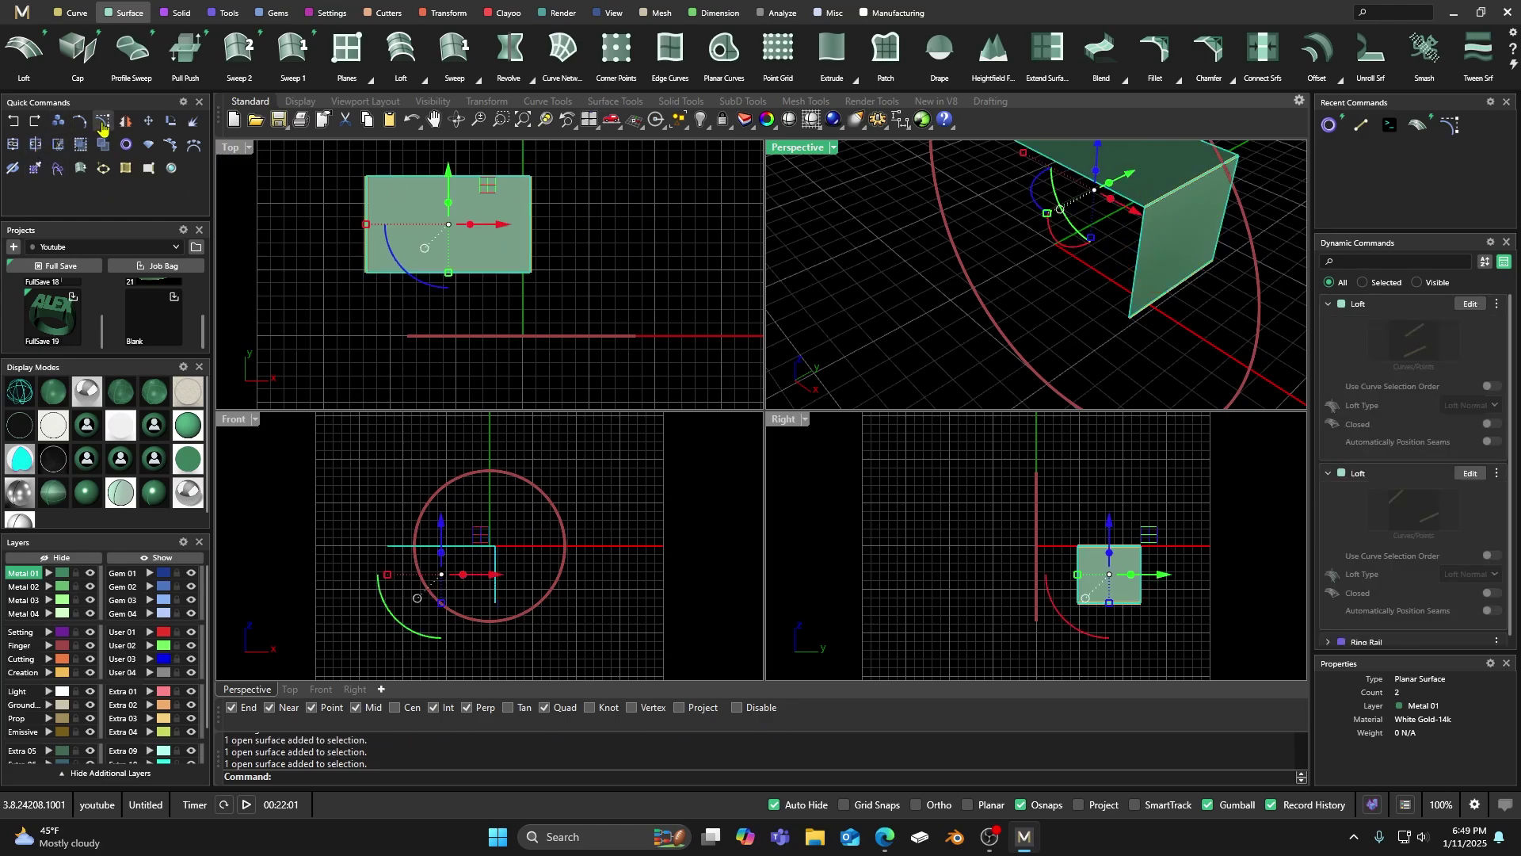
{"action": "left_click", "coordinate": [12, 144]}
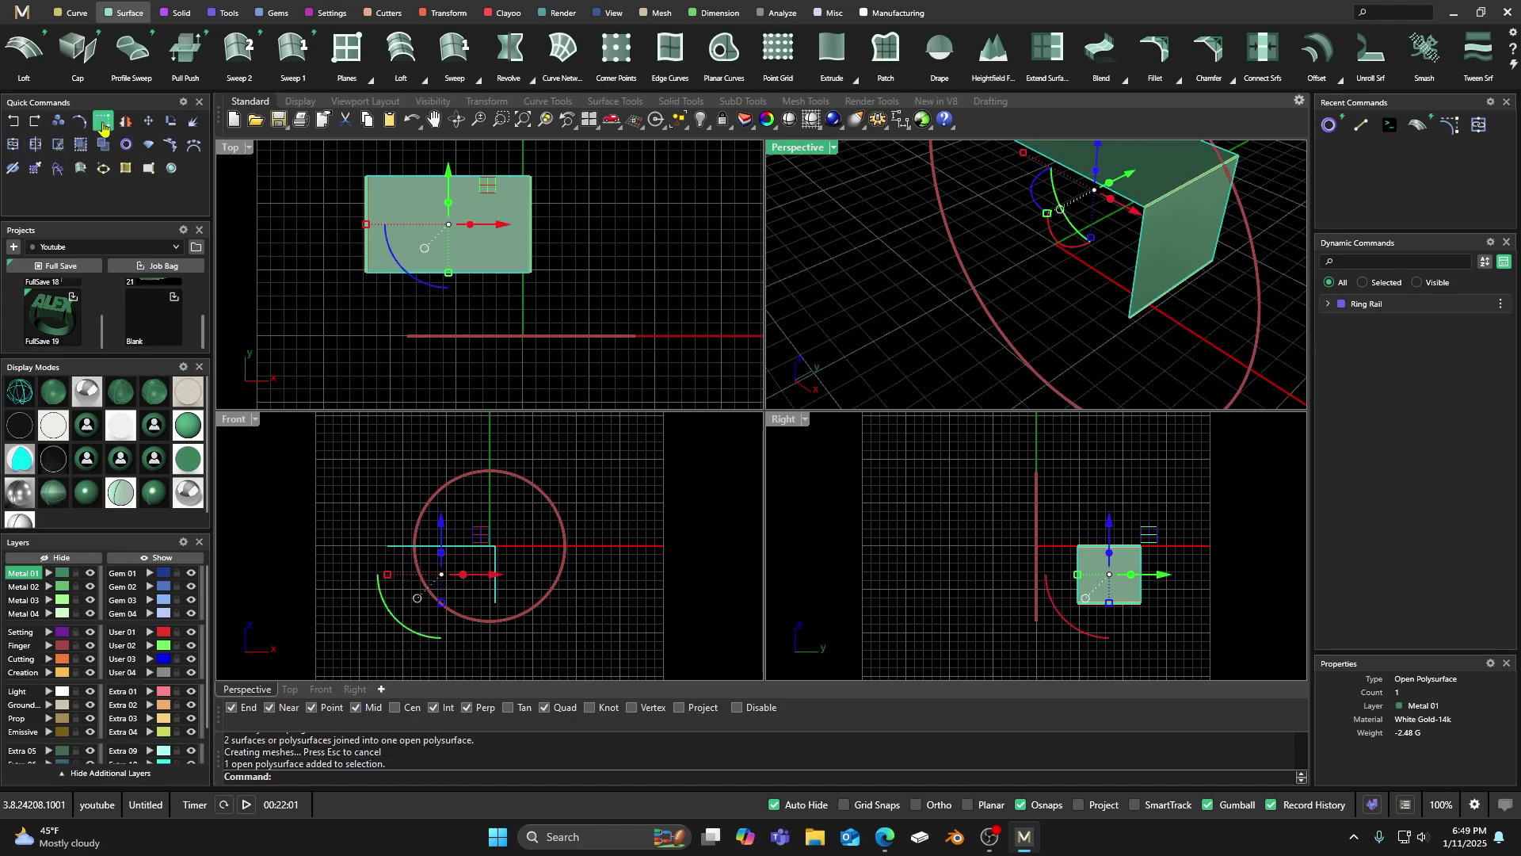
Maximize the Perspective view and try showing control points on the folded surface
{"action": "left_click", "coordinate": [103, 122]}
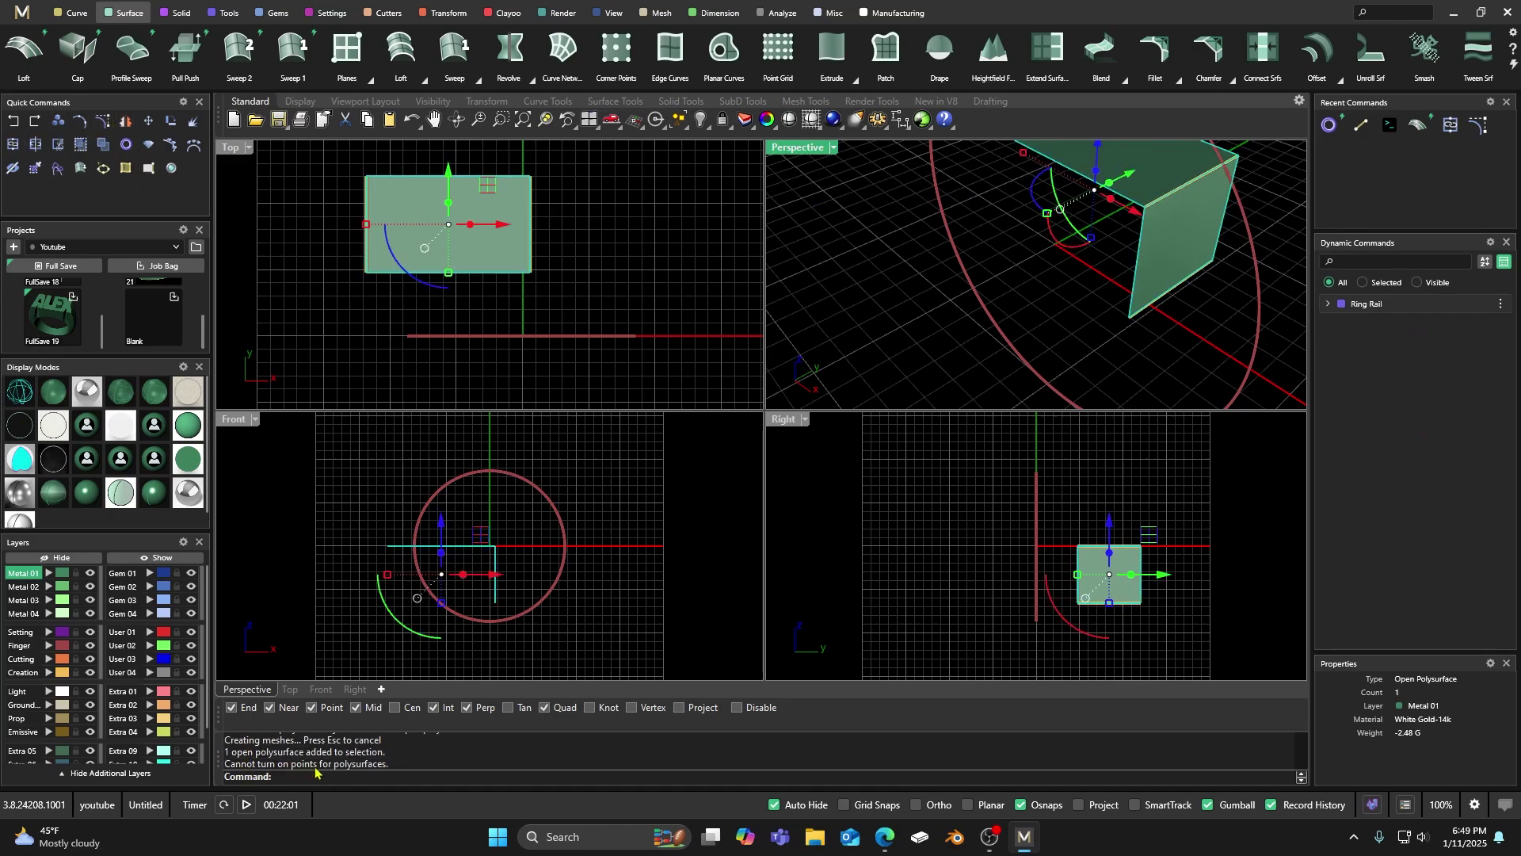
{"action": "double_click", "coordinate": [792, 149]}
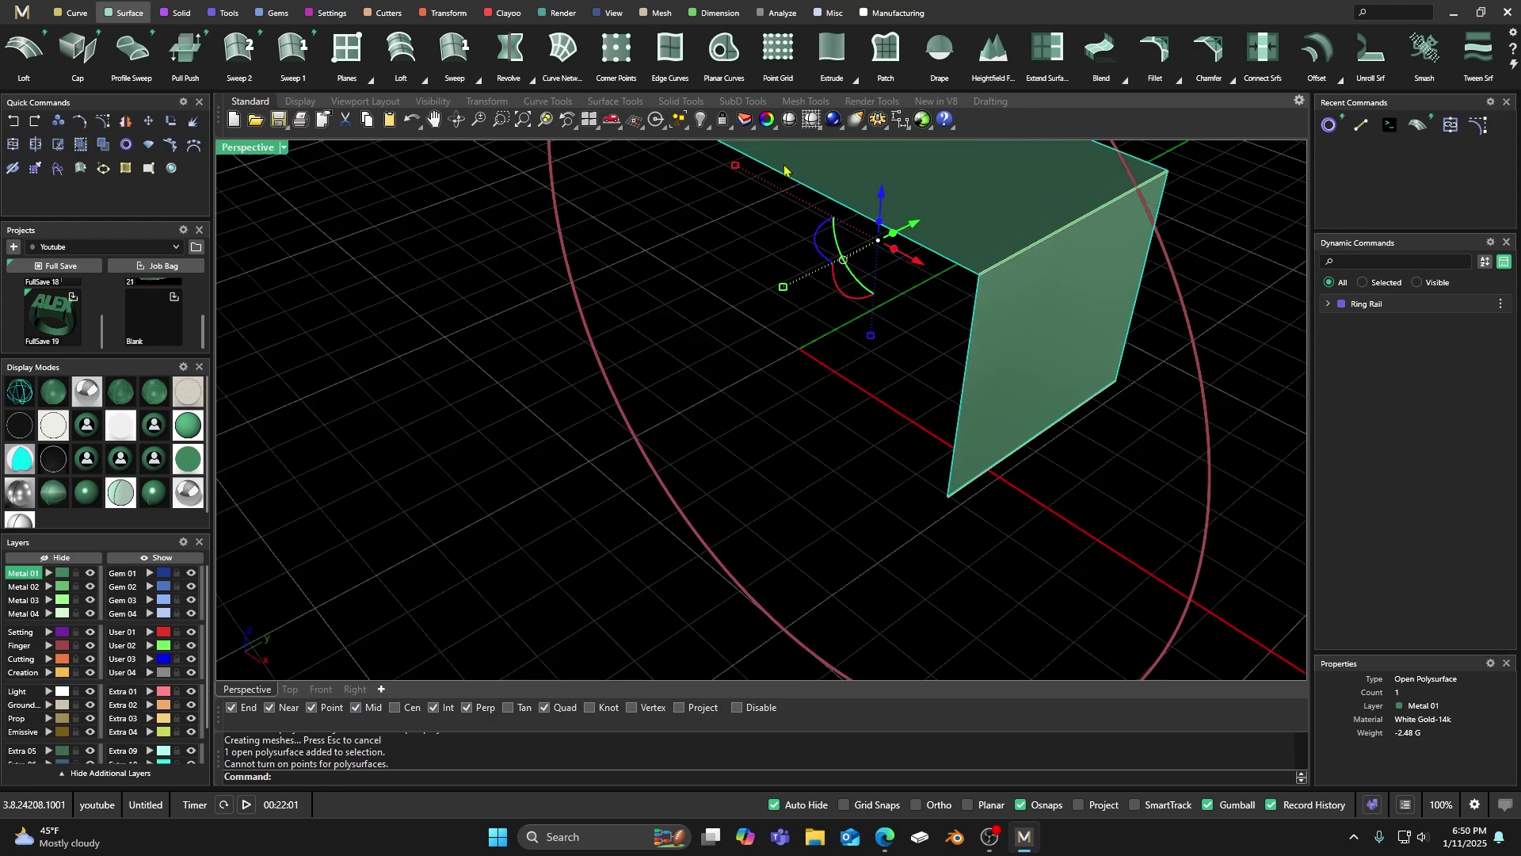
{"action": "scroll", "coordinate": [713, 447], "scroll_direction": "up", "scroll_amount": 2}
{"action": "left_click", "coordinate": [679, 412]}
{"action": "scroll", "coordinate": [748, 343], "scroll_direction": "up", "scroll_amount": 3}
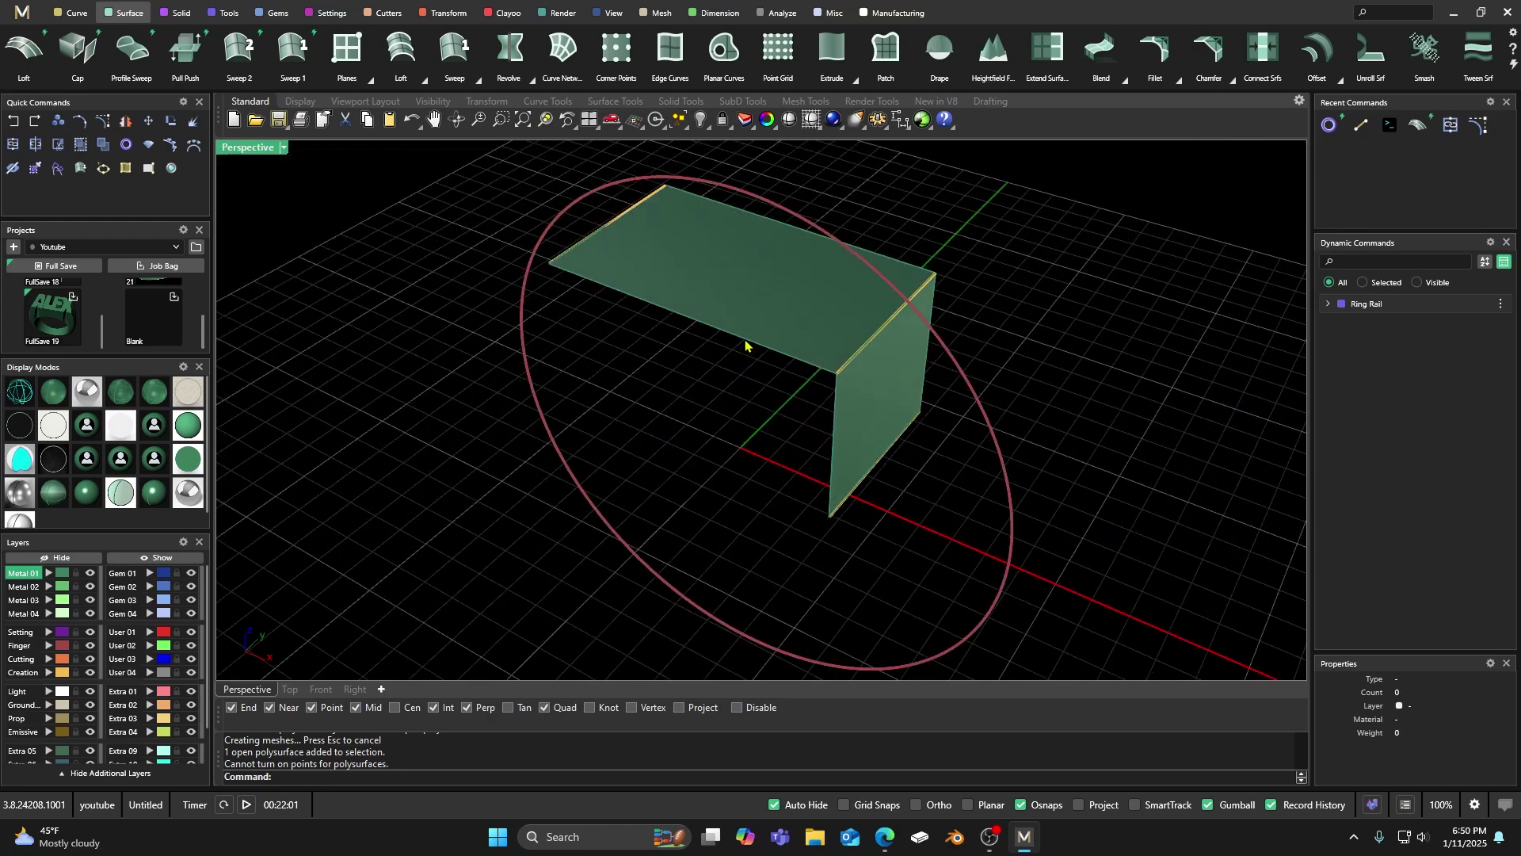
{"action": "left_click", "coordinate": [775, 302]}
{"action": "left_click", "coordinate": [608, 356]}
{"action": "left_click", "coordinate": [701, 226]}
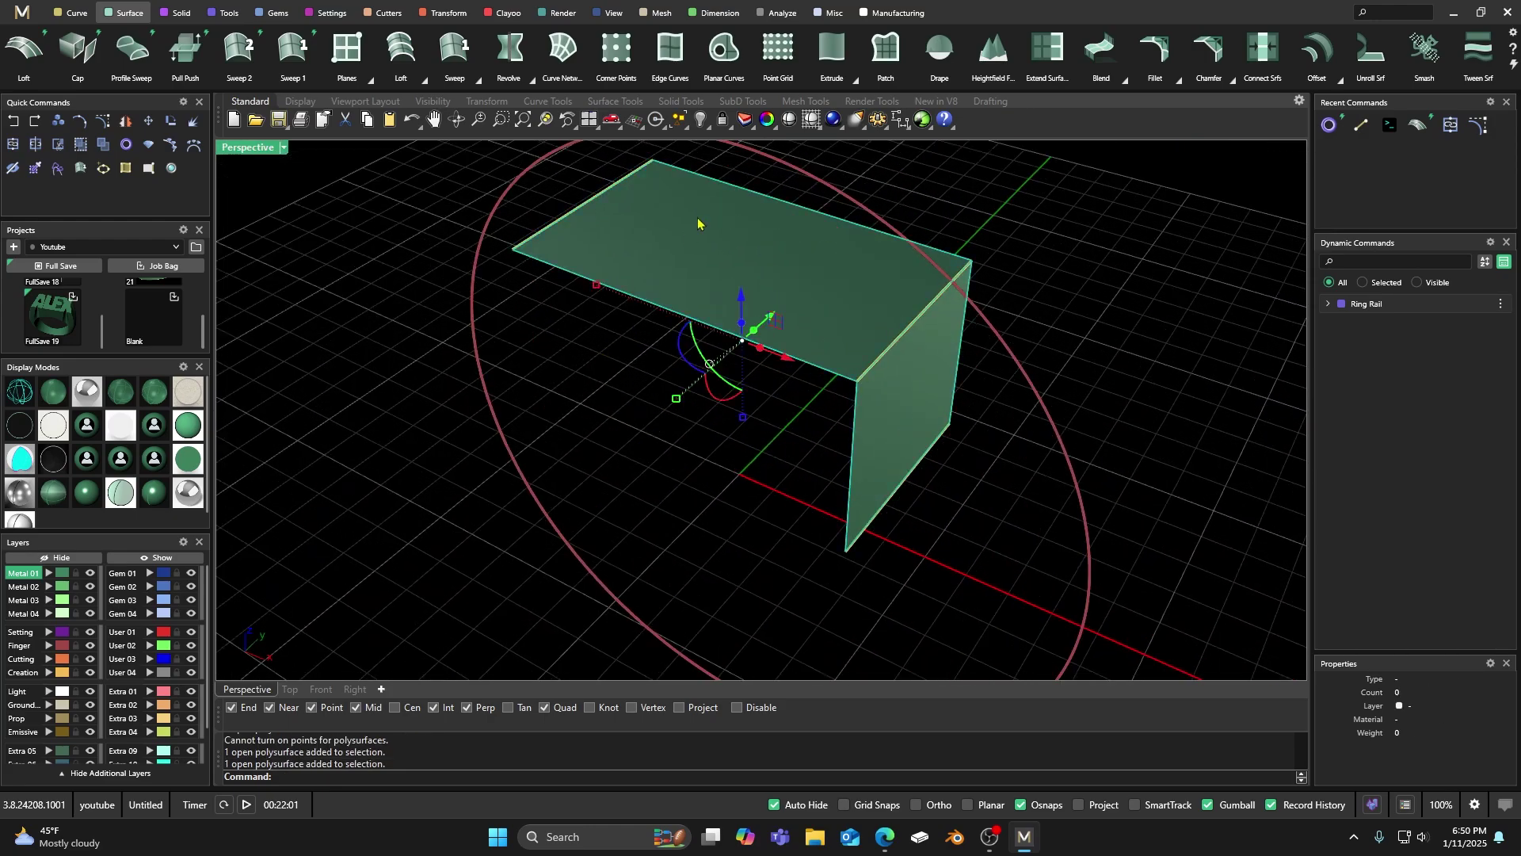
{"action": "left_click", "coordinate": [103, 121]}
Reselect the folded surface from several zoom levels and angles to inspect it
{"action": "left_click", "coordinate": [329, 291]}
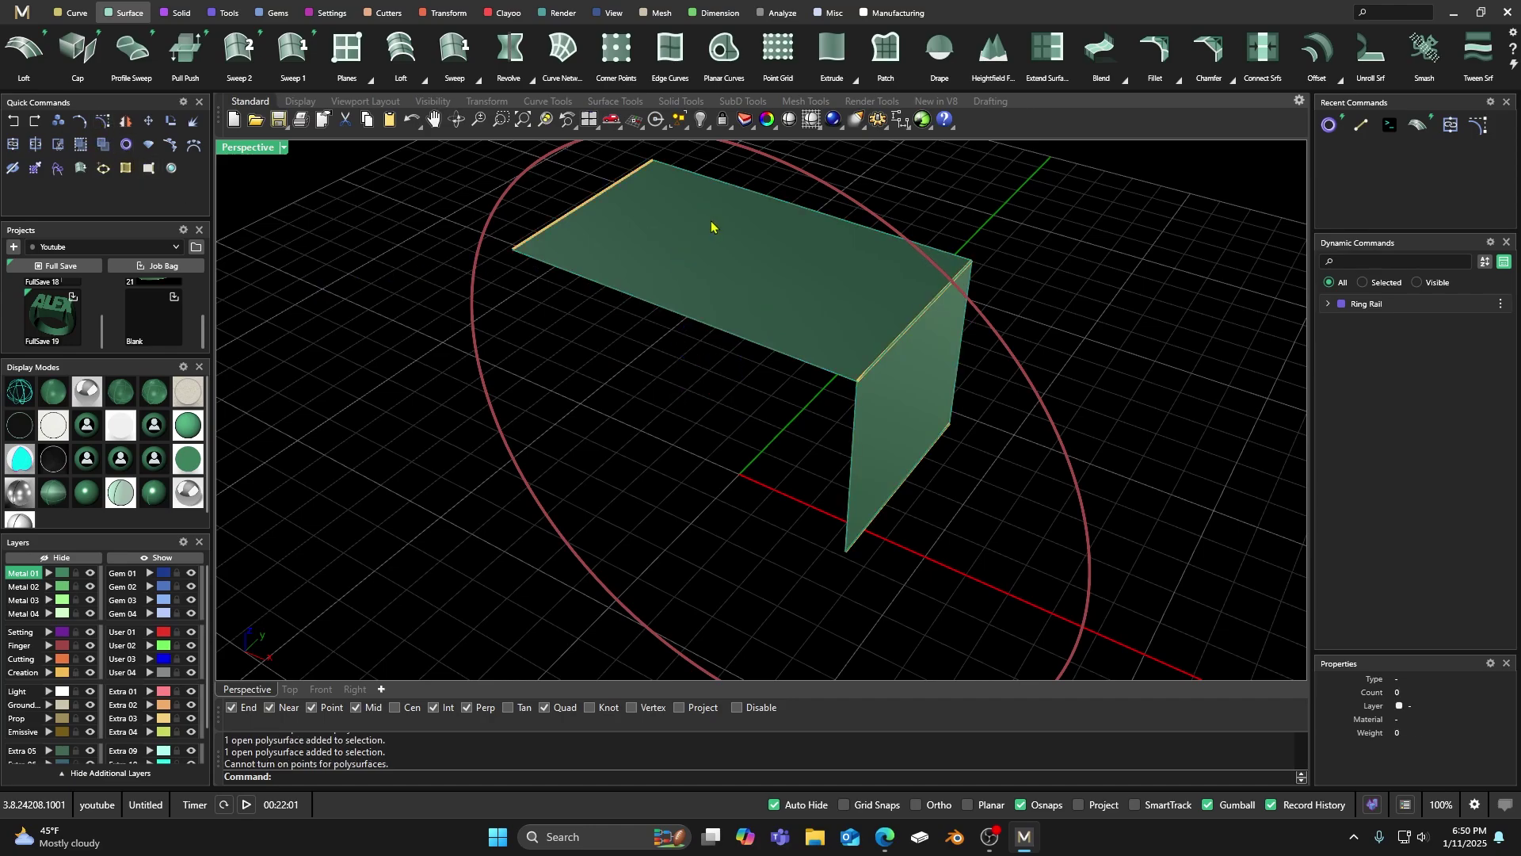
{"action": "scroll", "coordinate": [697, 285], "scroll_direction": "down", "scroll_amount": 2}
{"action": "left_click", "coordinate": [697, 287]}
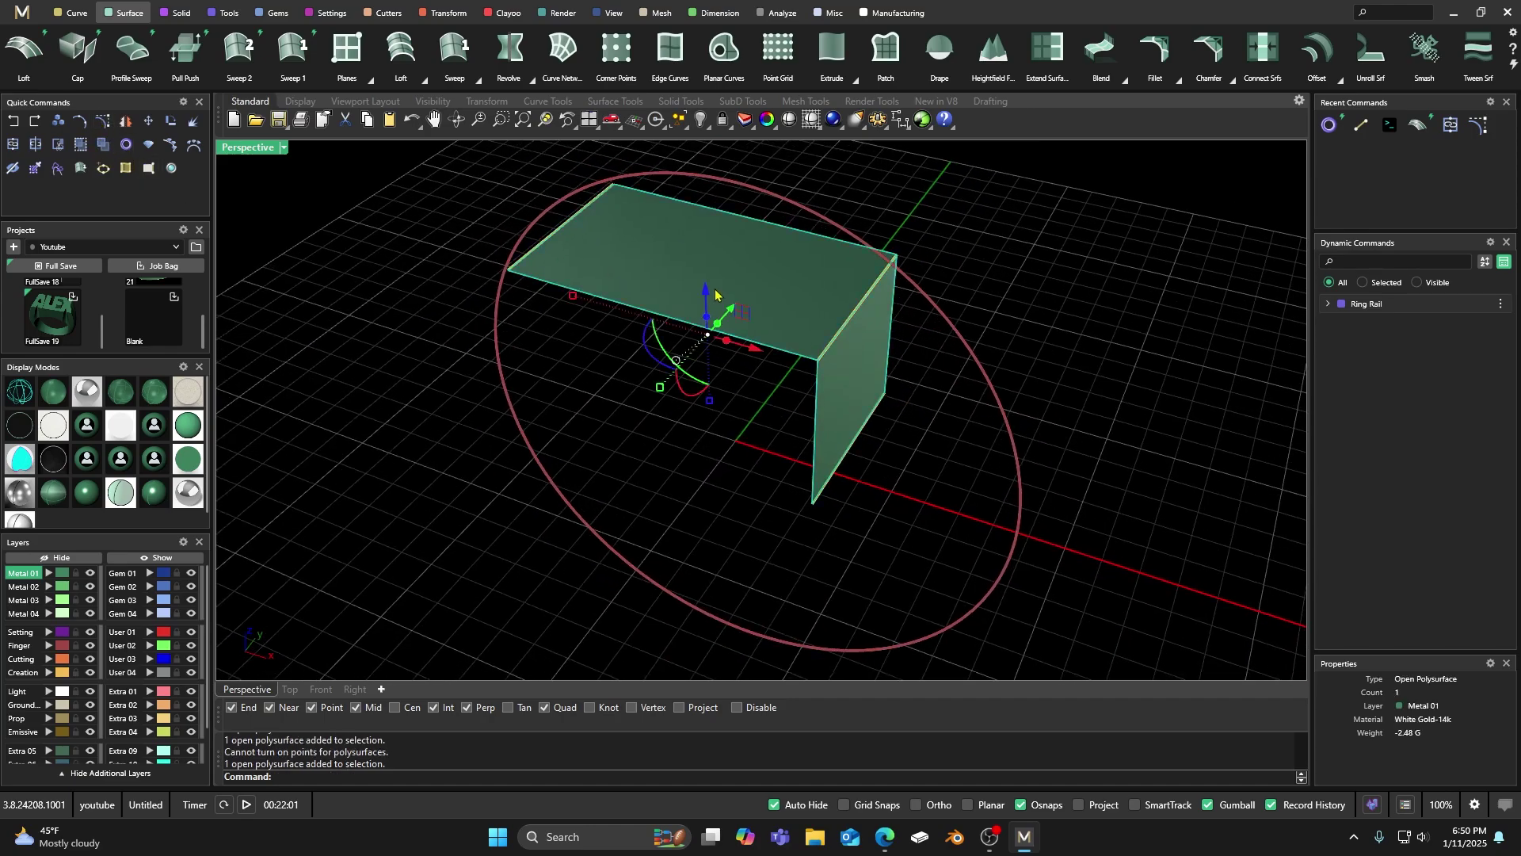
{"action": "left_click", "coordinate": [575, 398]}
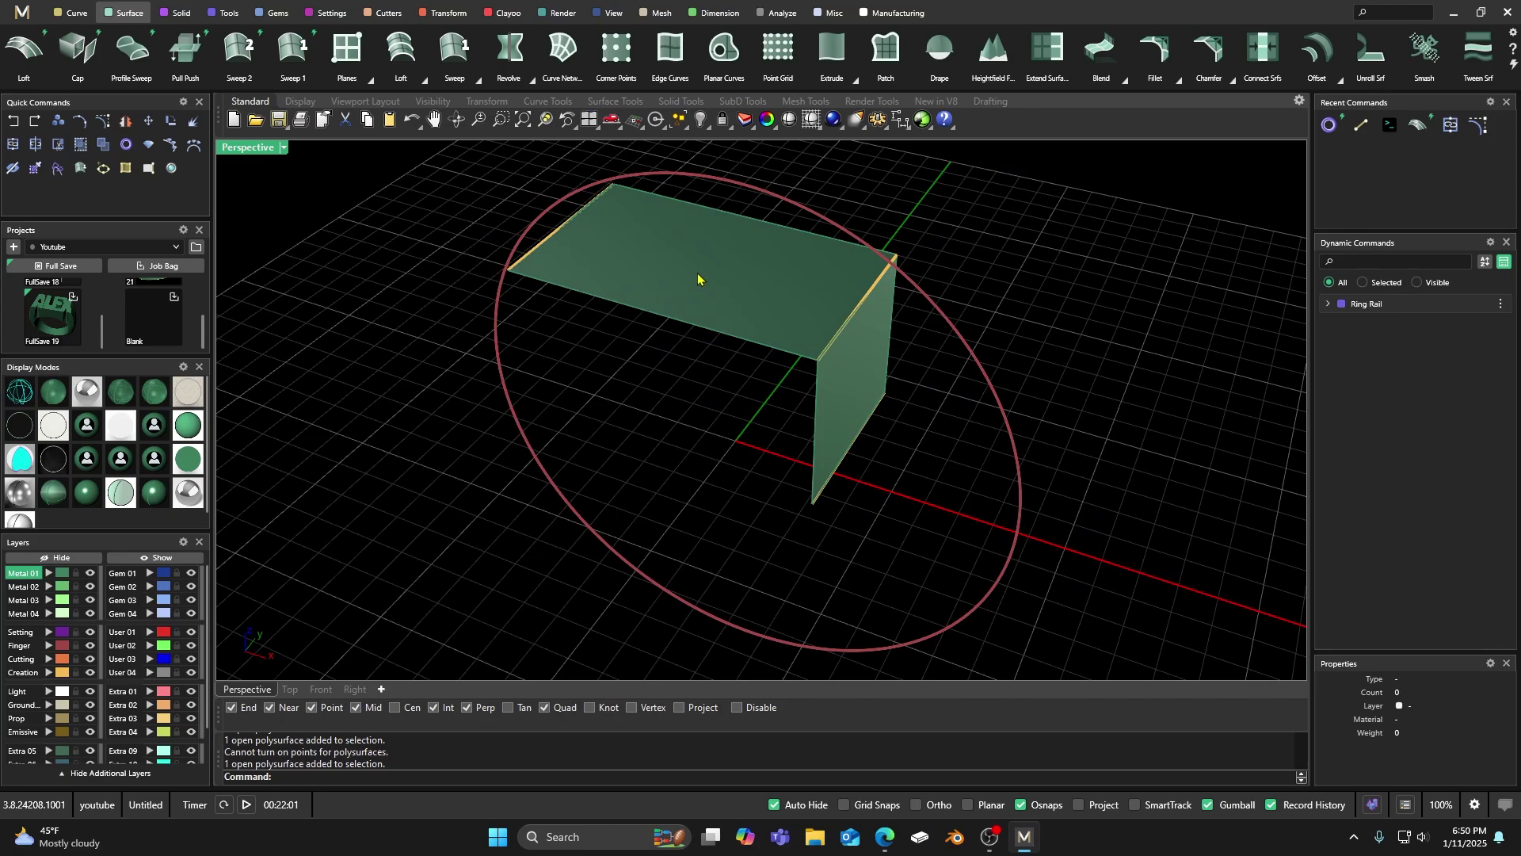
{"action": "scroll", "coordinate": [606, 386], "scroll_direction": "down", "scroll_amount": 3}
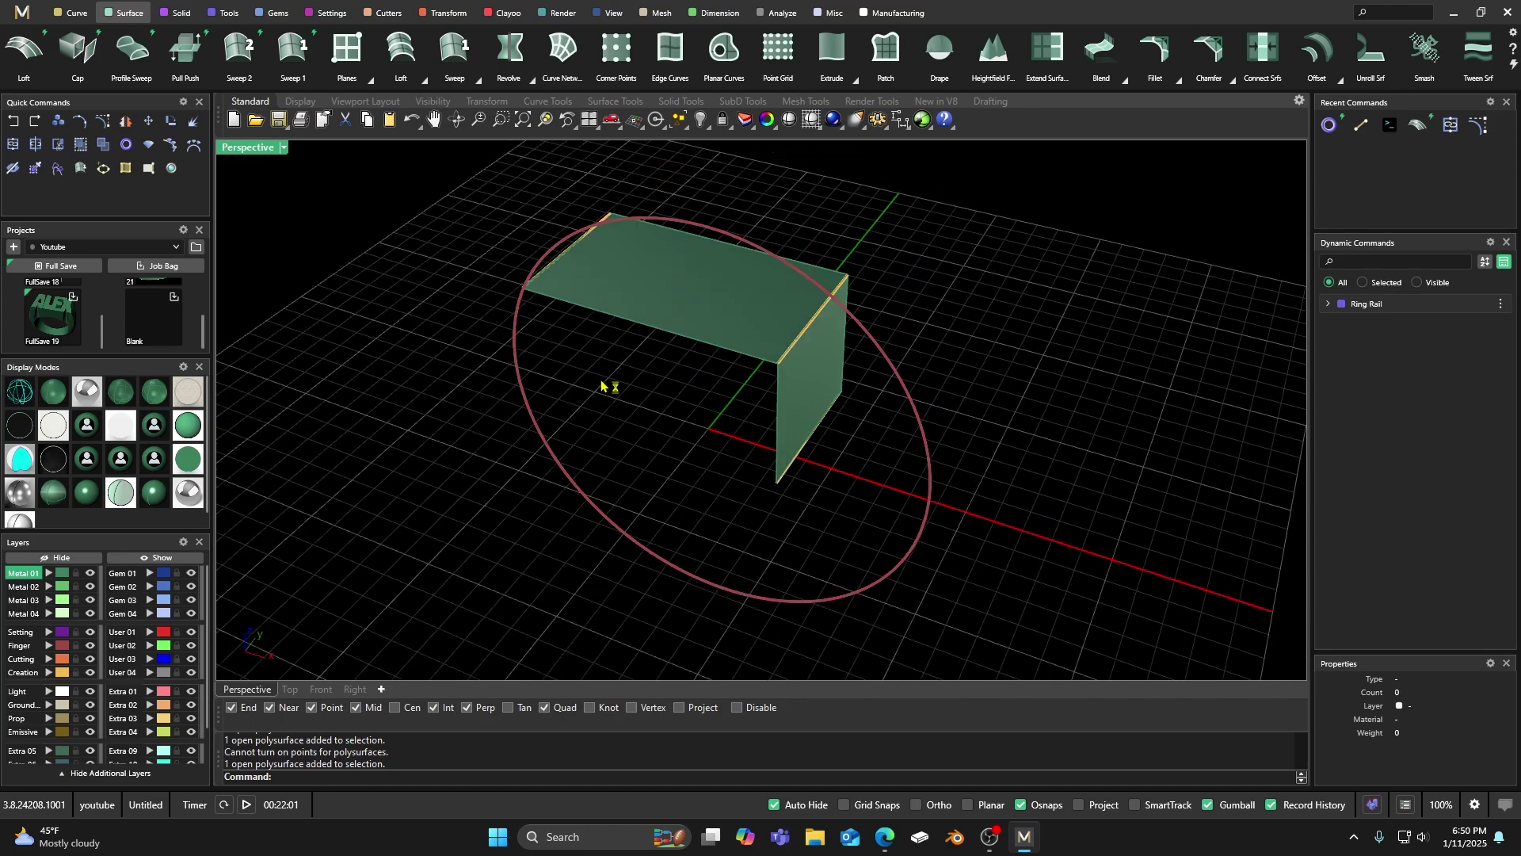
{"action": "scroll", "coordinate": [700, 363], "scroll_direction": "up", "scroll_amount": 1}
{"action": "left_click", "coordinate": [697, 339]}
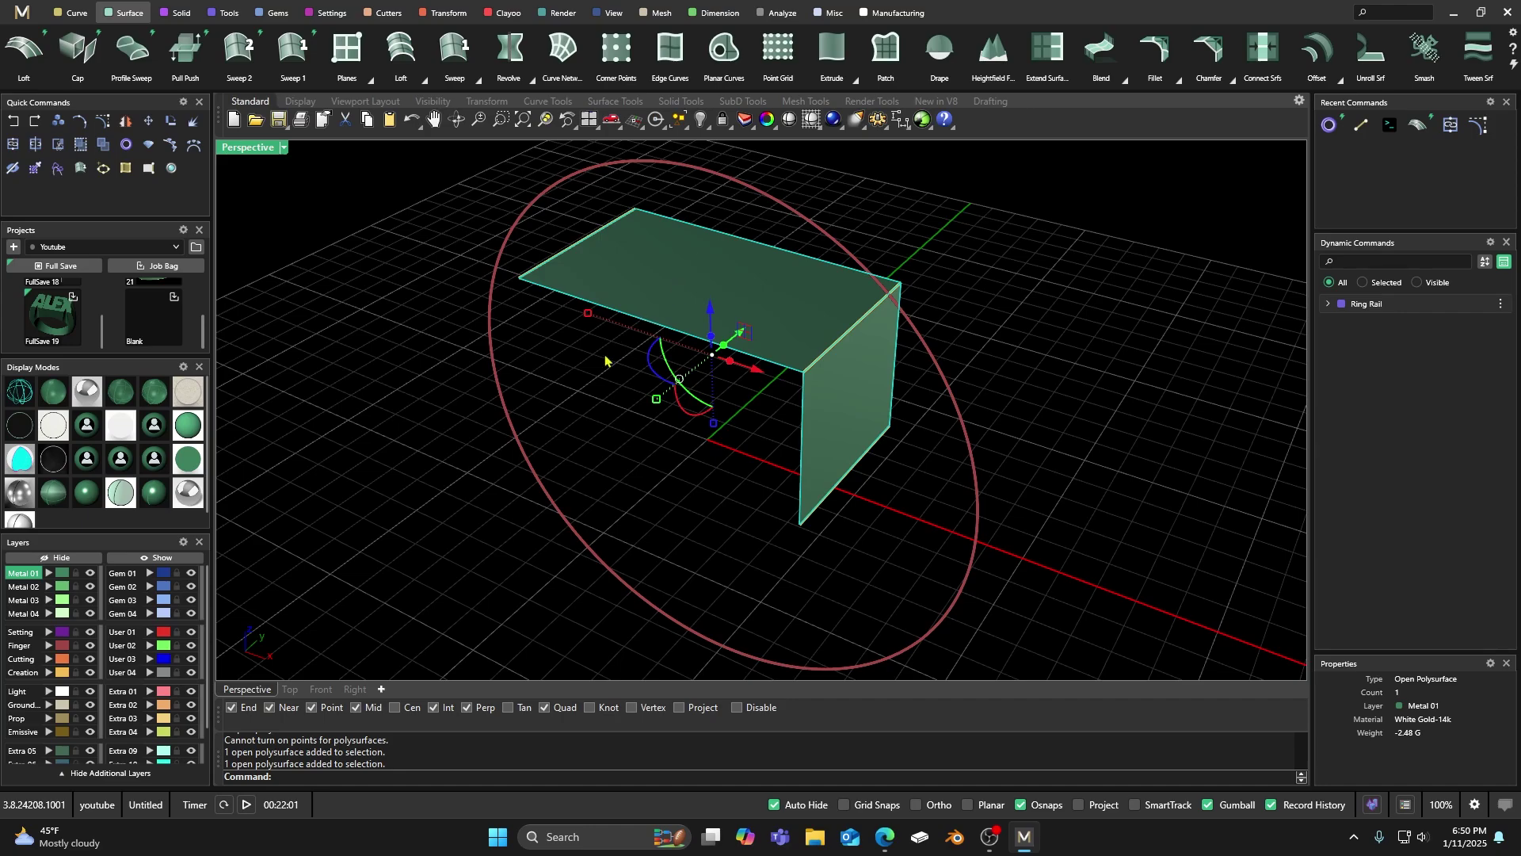
{"action": "left_click", "coordinate": [584, 383]}
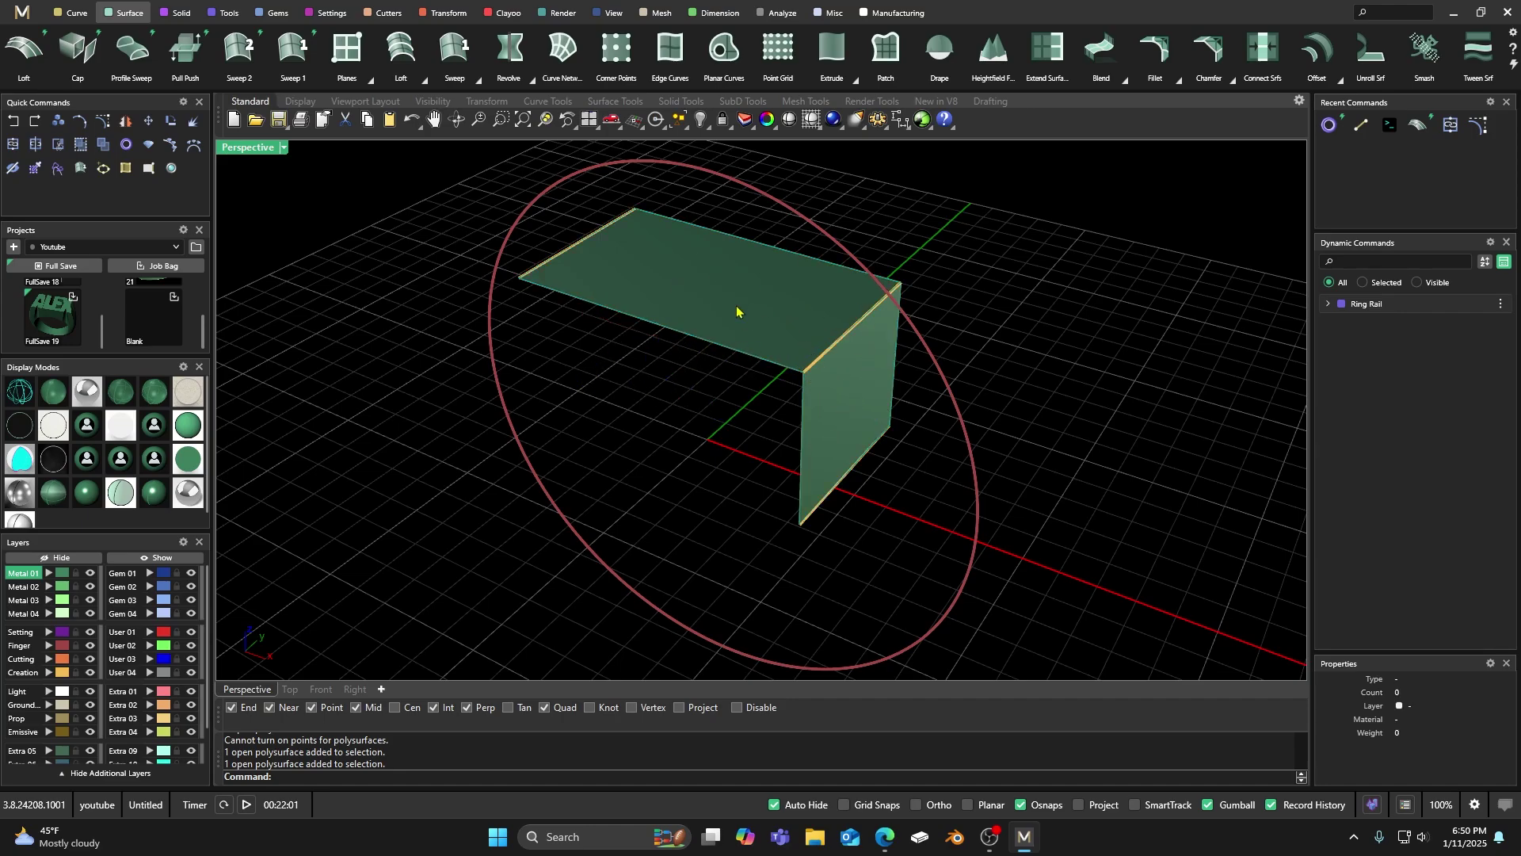
{"action": "scroll", "coordinate": [727, 424], "scroll_direction": "down", "scroll_amount": 3}
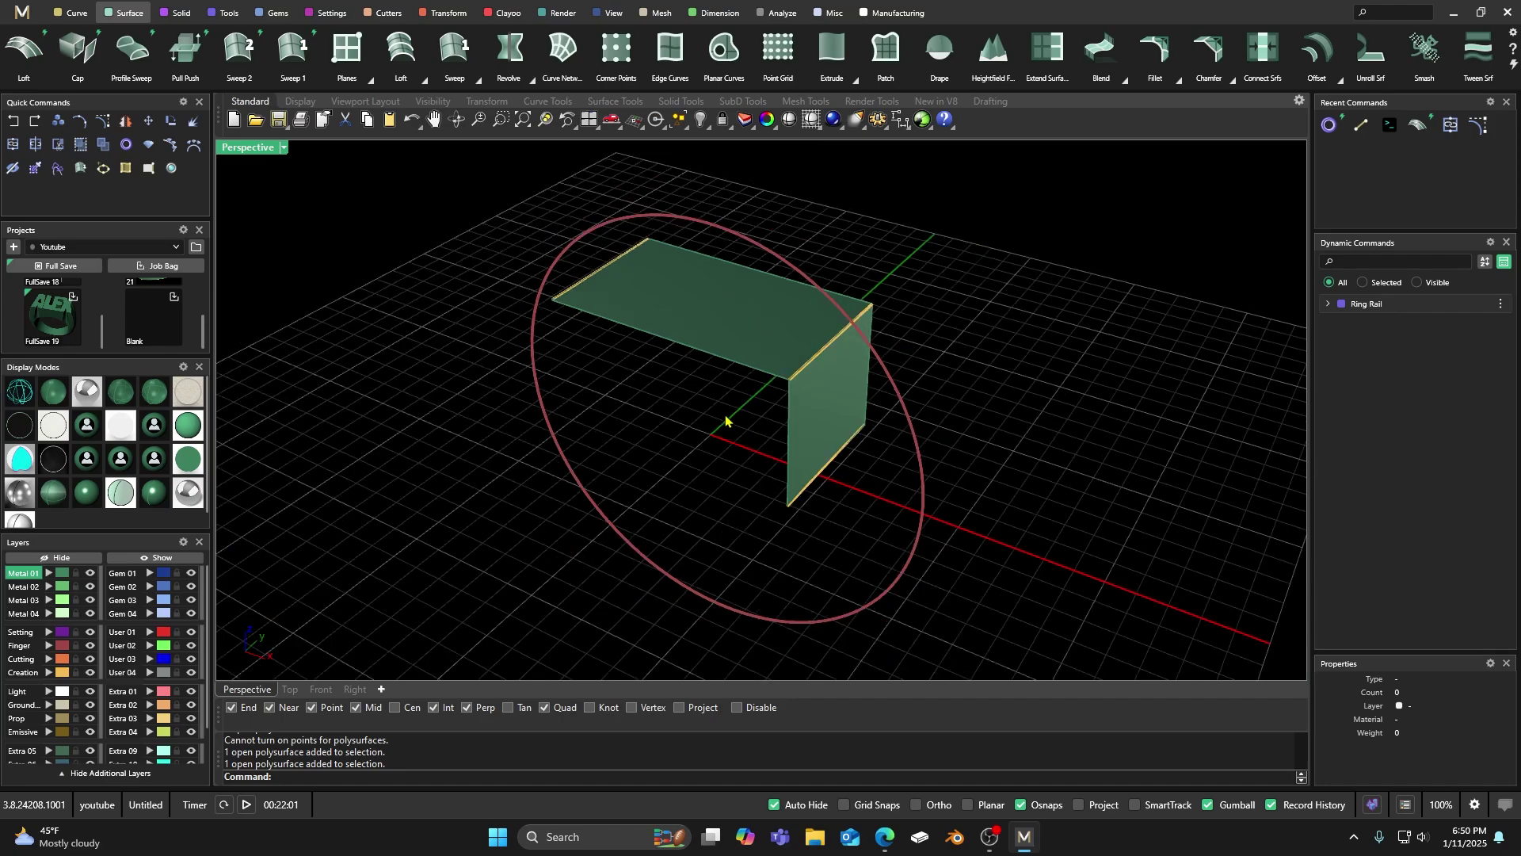
{"action": "right_click_drag", "start_coordinate": [726, 408], "coordinate": [555, 355]}
Window-select the L-shaped surface and its three curves and delete them
{"action": "left_click_drag", "start_coordinate": [491, 266], "coordinate": [845, 527]}
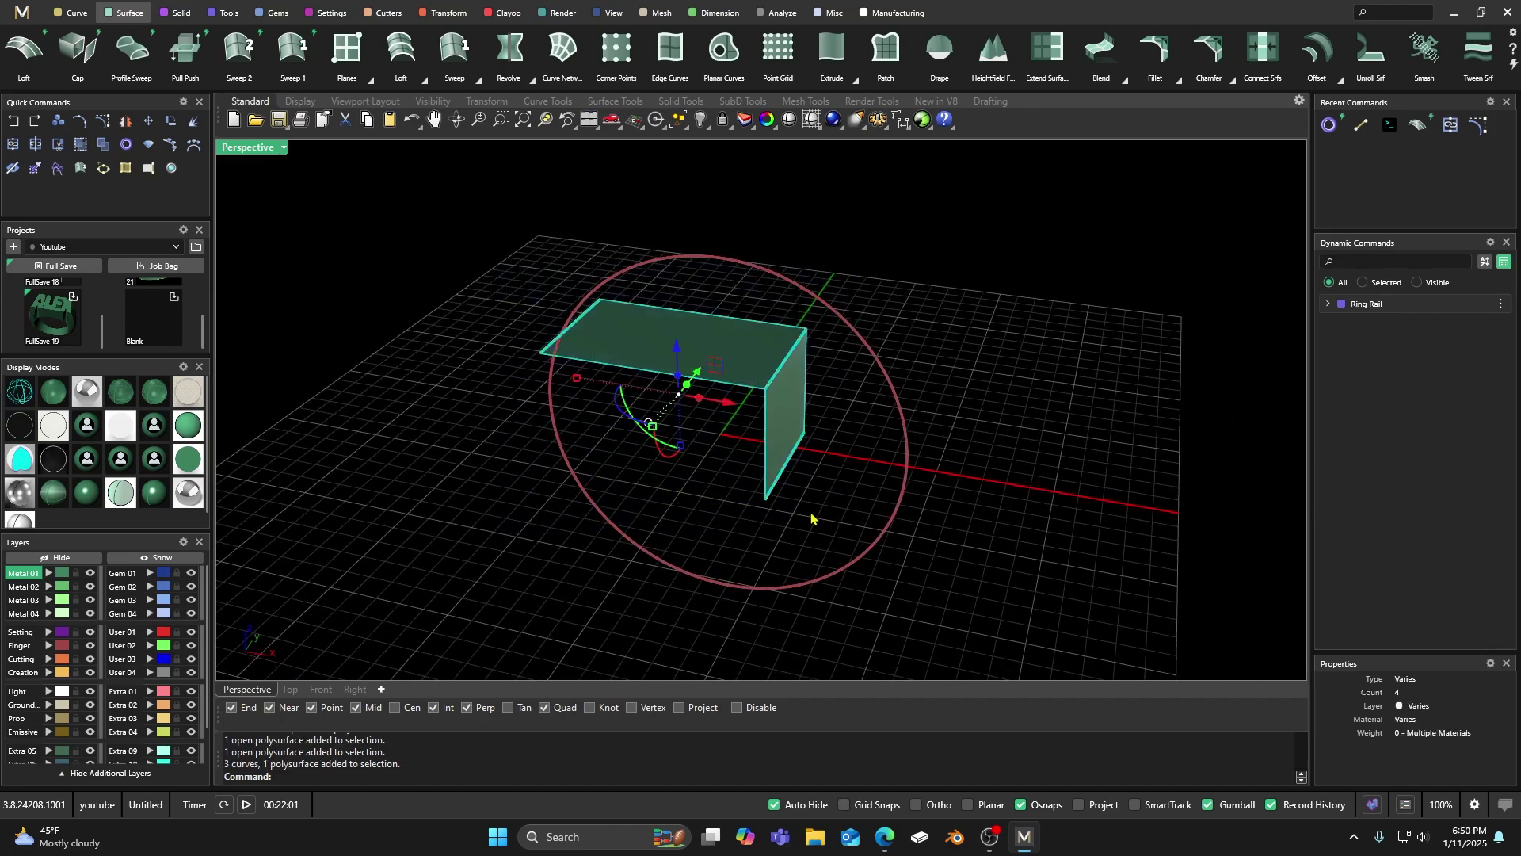
{"action": "key", "text": "Delete"}
{"action": "right_click_drag", "start_coordinate": [686, 459], "coordinate": [664, 495]}
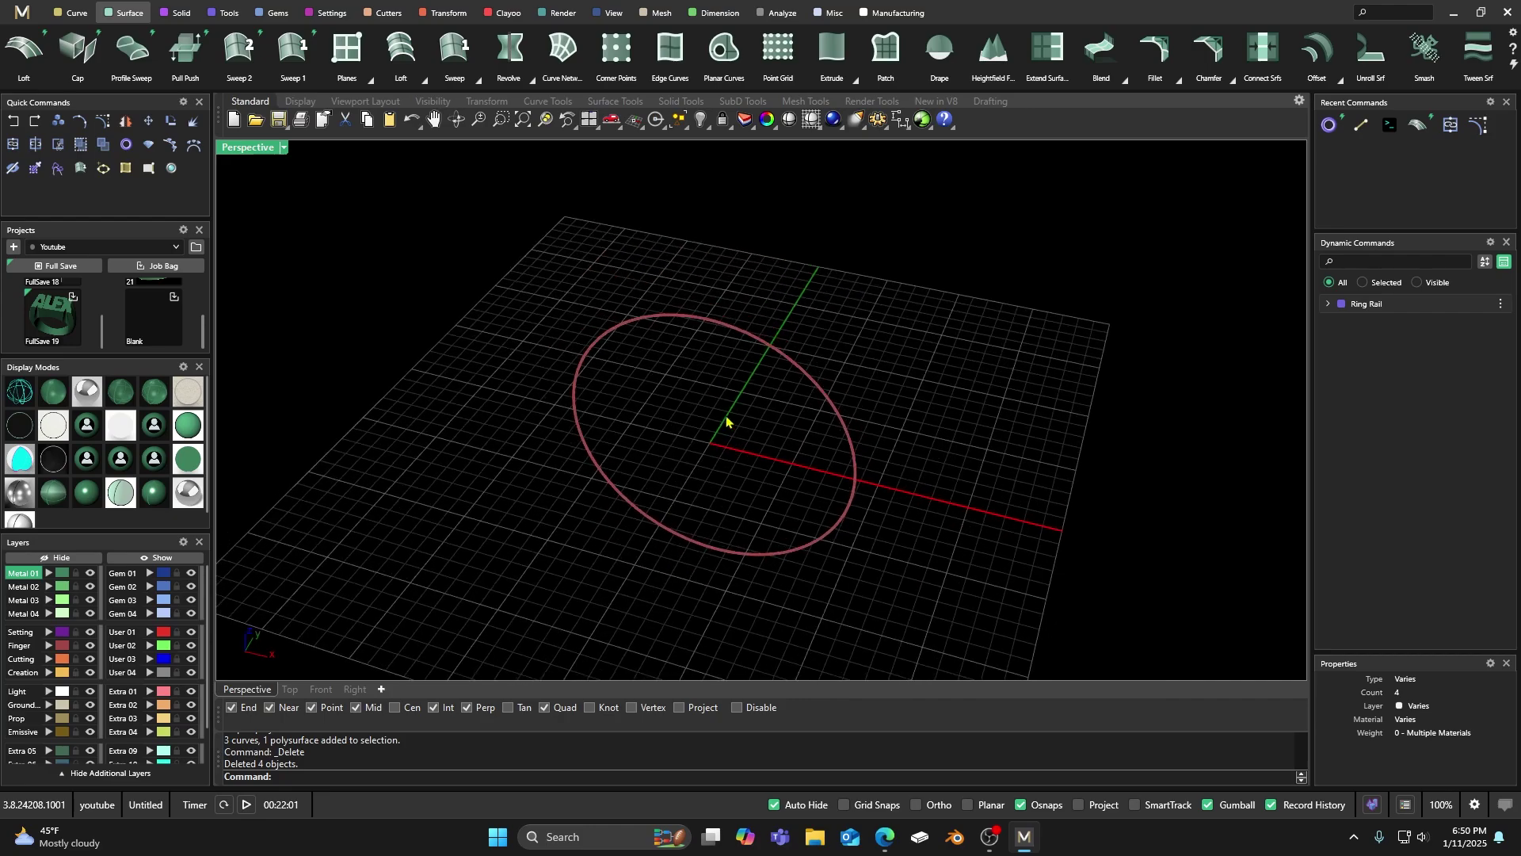
{"action": "scroll", "coordinate": [726, 420], "scroll_direction": "up", "scroll_amount": 3}
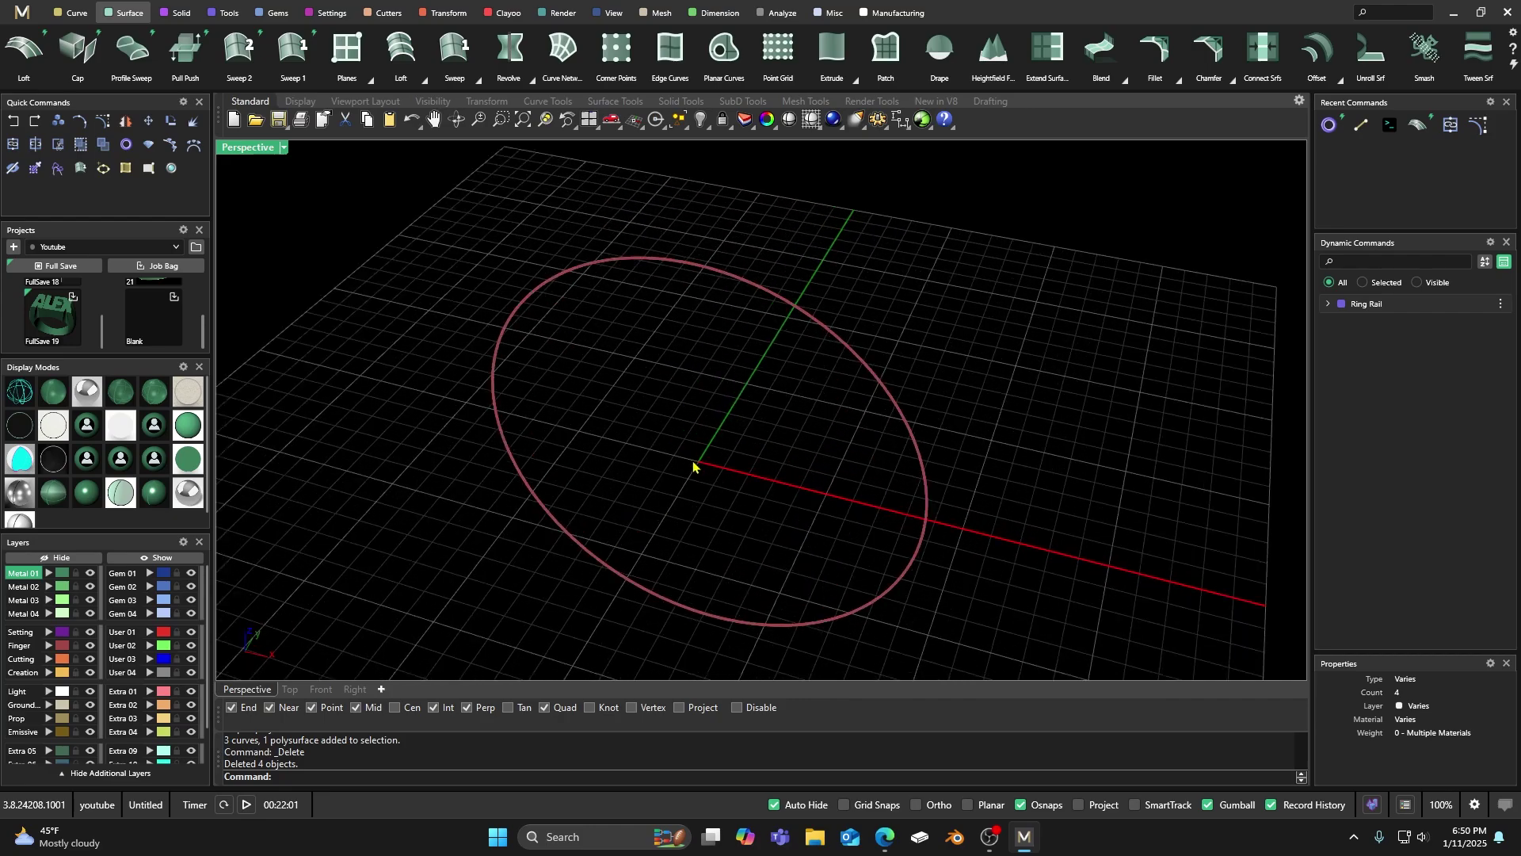
Inspect the ring rail circle by selecting it a few times, then bring up the ring tools
{"action": "scroll", "coordinate": [682, 458], "scroll_direction": "down", "scroll_amount": 3}
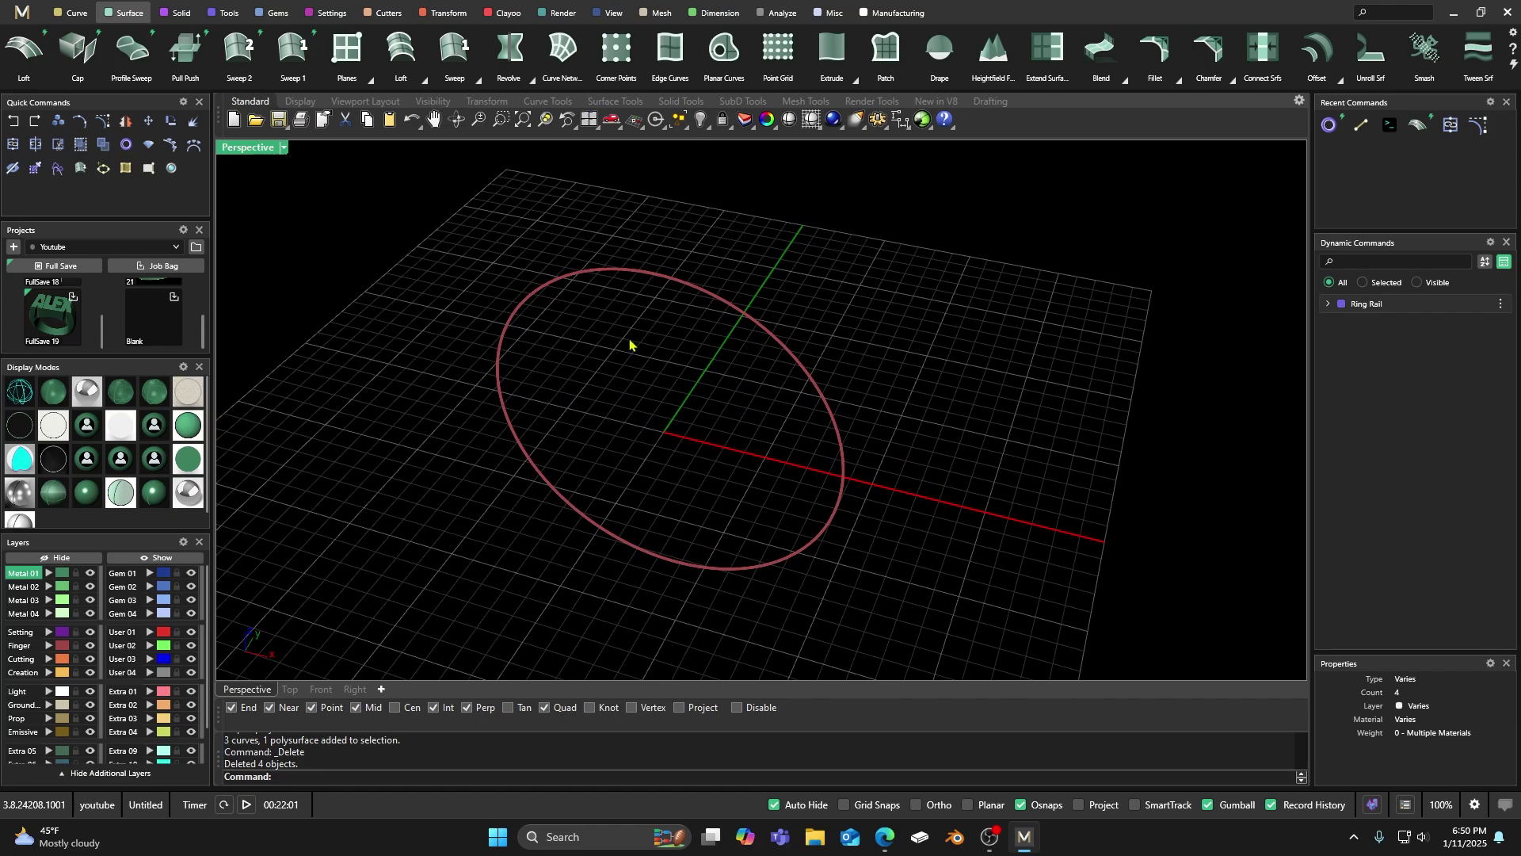
{"action": "left_click", "coordinate": [669, 279]}
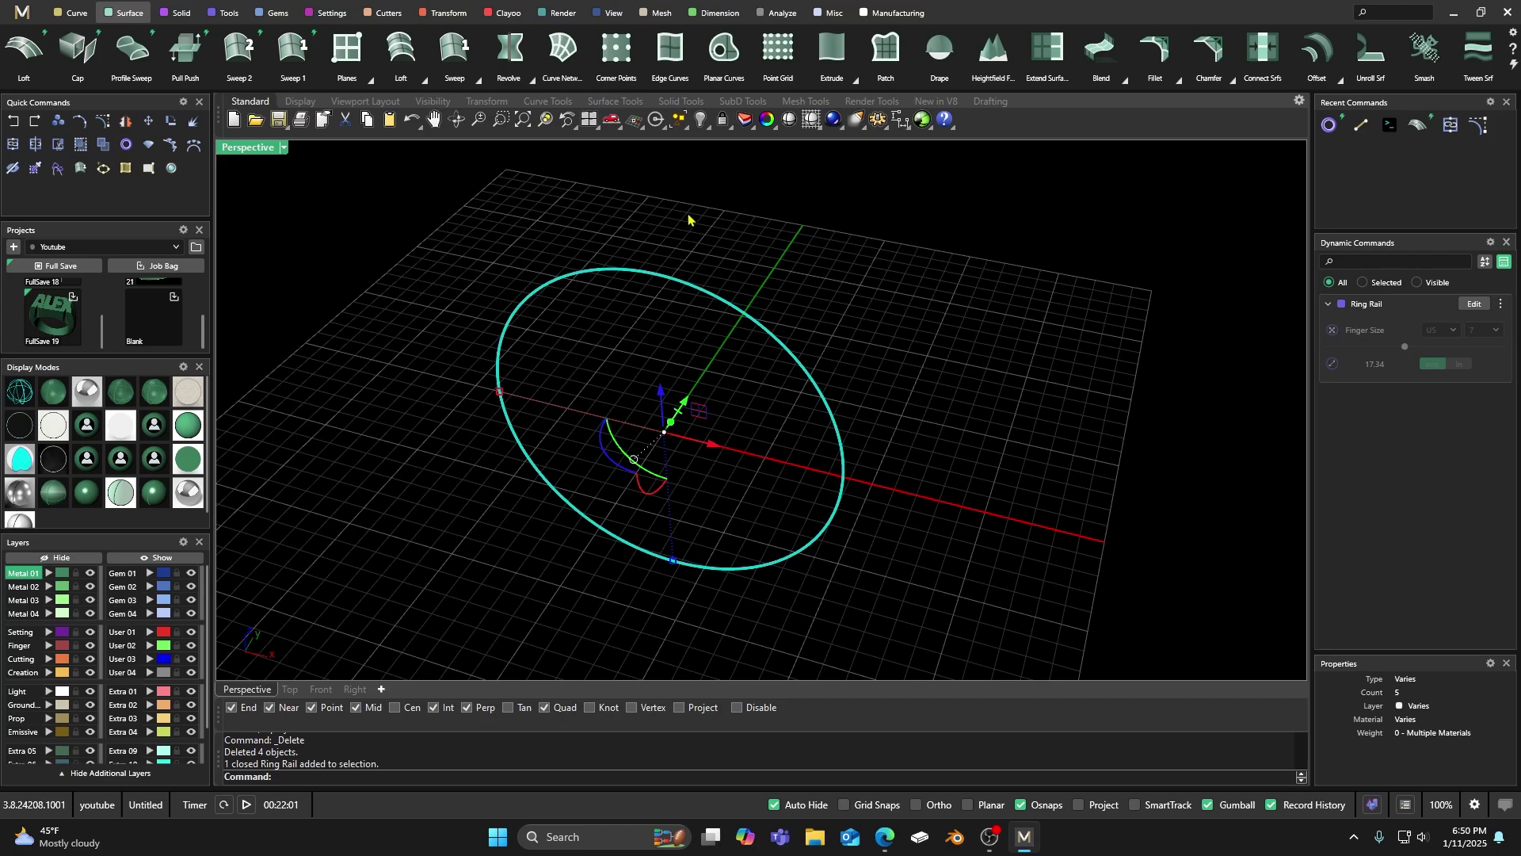
{"action": "left_click", "coordinate": [688, 219]}
{"action": "left_click", "coordinate": [667, 271]}
{"action": "left_click", "coordinate": [679, 255]}
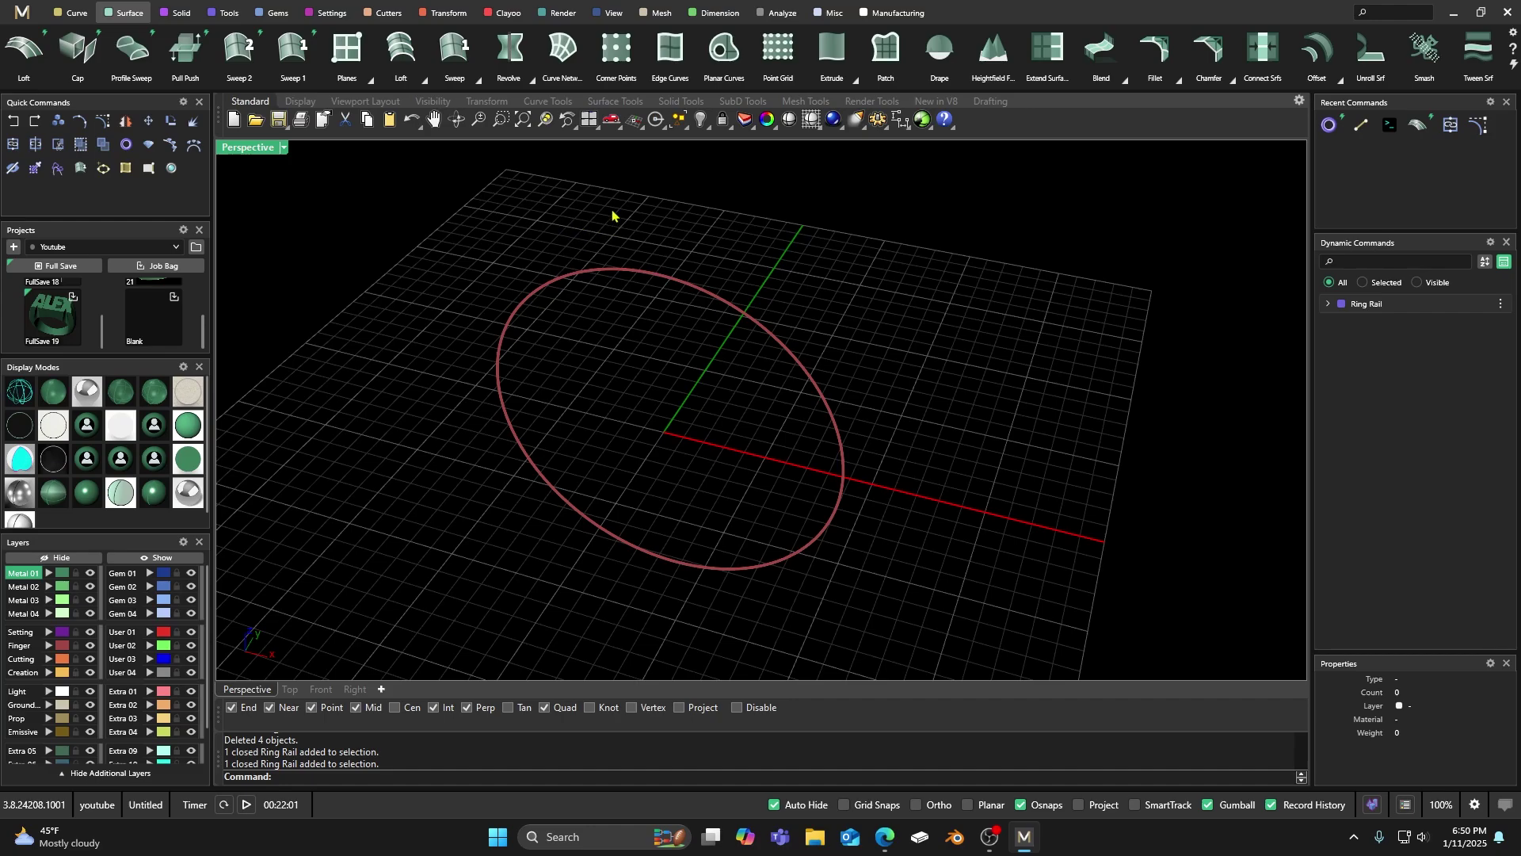
{"action": "left_click", "coordinate": [643, 283]}
{"action": "left_click", "coordinate": [543, 208]}
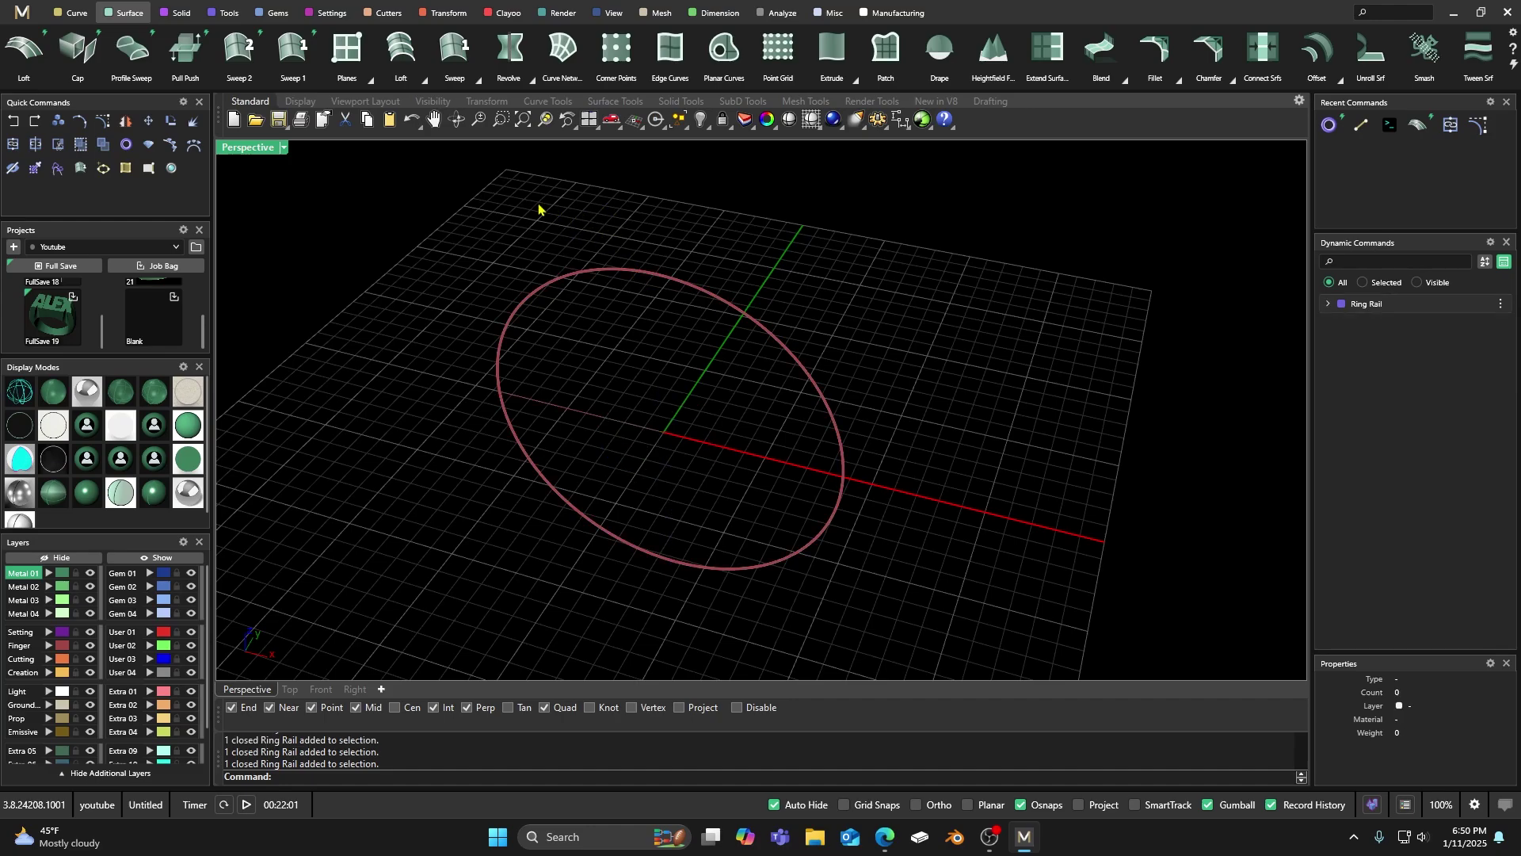
{"action": "left_click", "coordinate": [230, 12]}
Place a 4 × 2 profile on the ring rail with Activate Auto Sweep on
{"action": "left_click", "coordinate": [670, 50]}
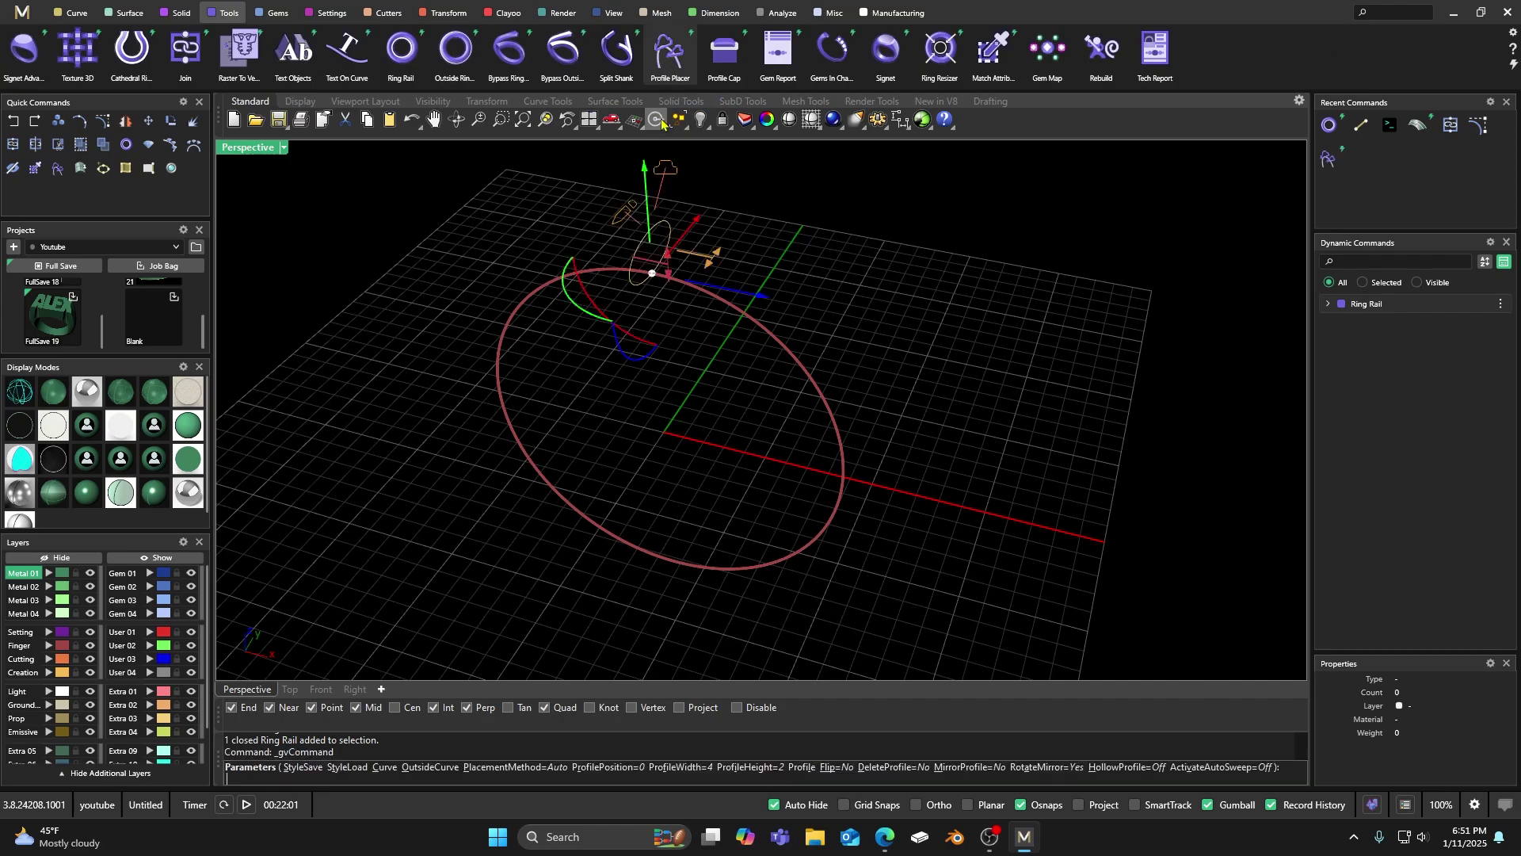
{"action": "right_click_drag", "start_coordinate": [713, 408], "coordinate": [671, 291]}
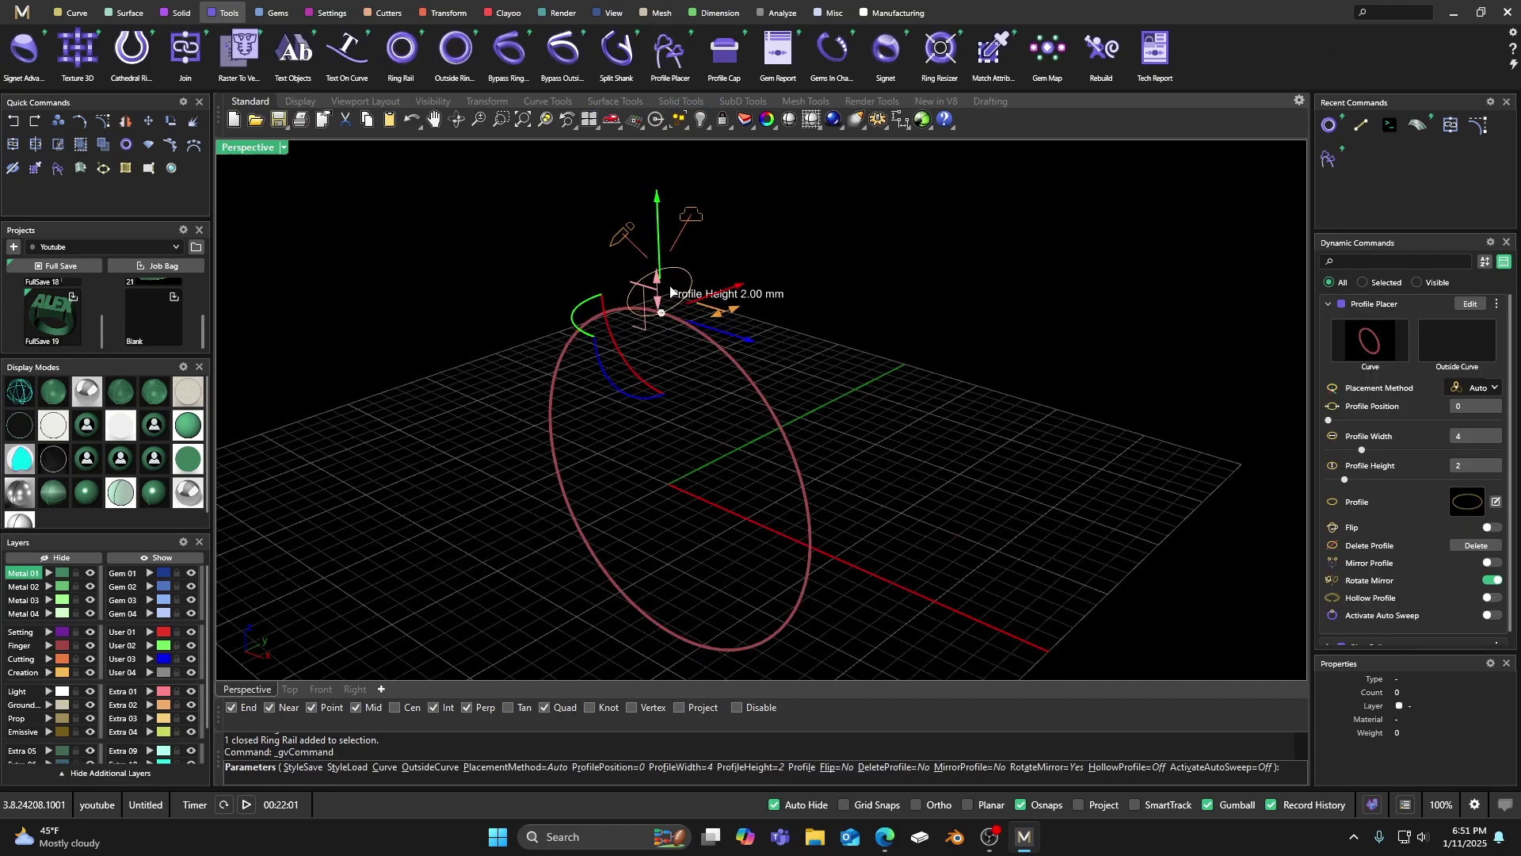
{"action": "scroll", "coordinate": [671, 292], "scroll_direction": "up", "scroll_amount": 2}
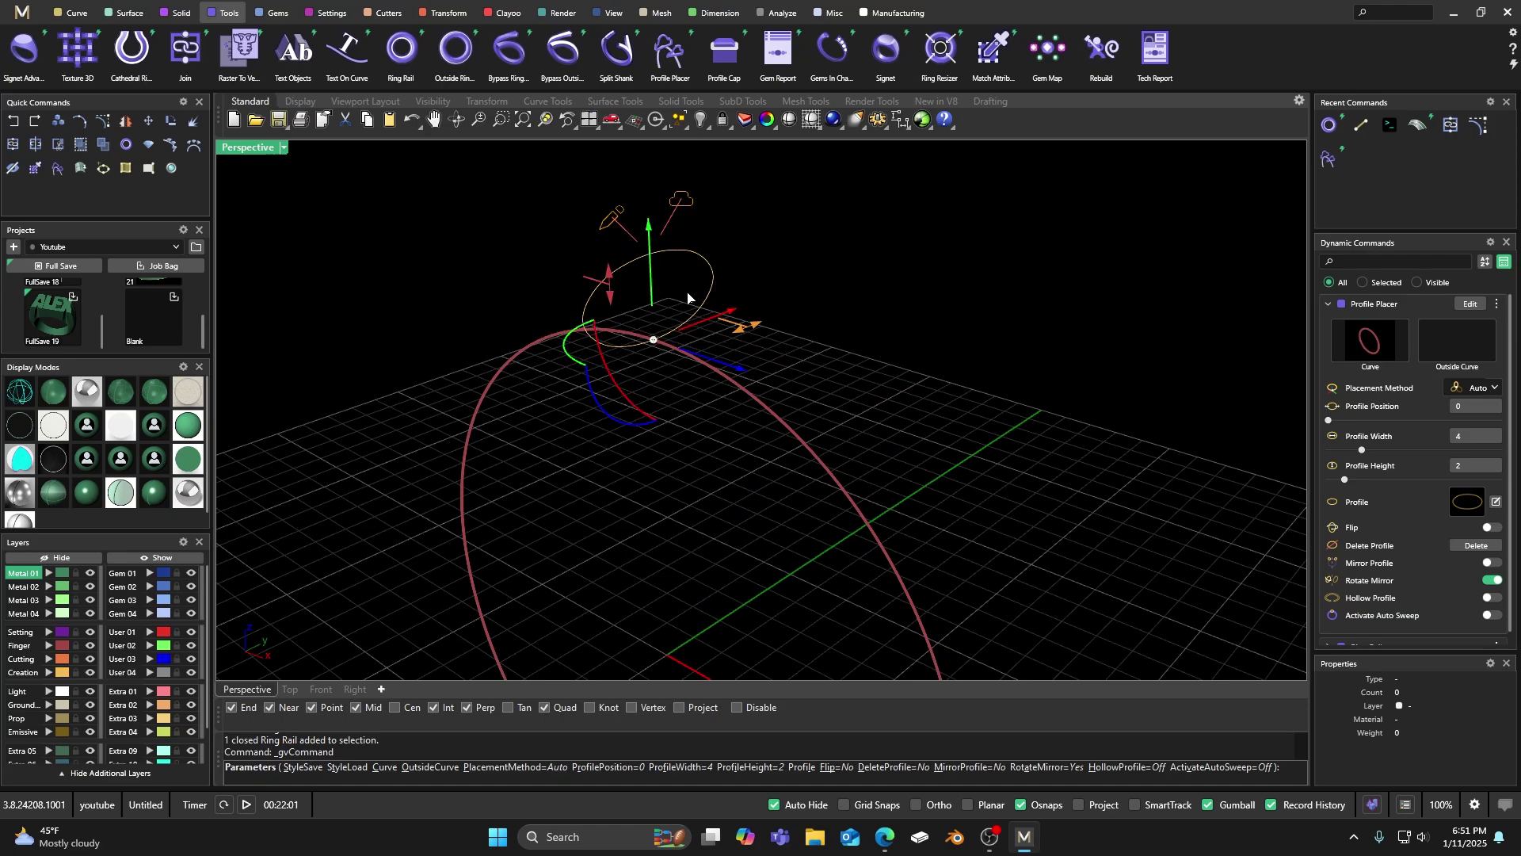
{"action": "left_click", "coordinate": [1493, 615]}
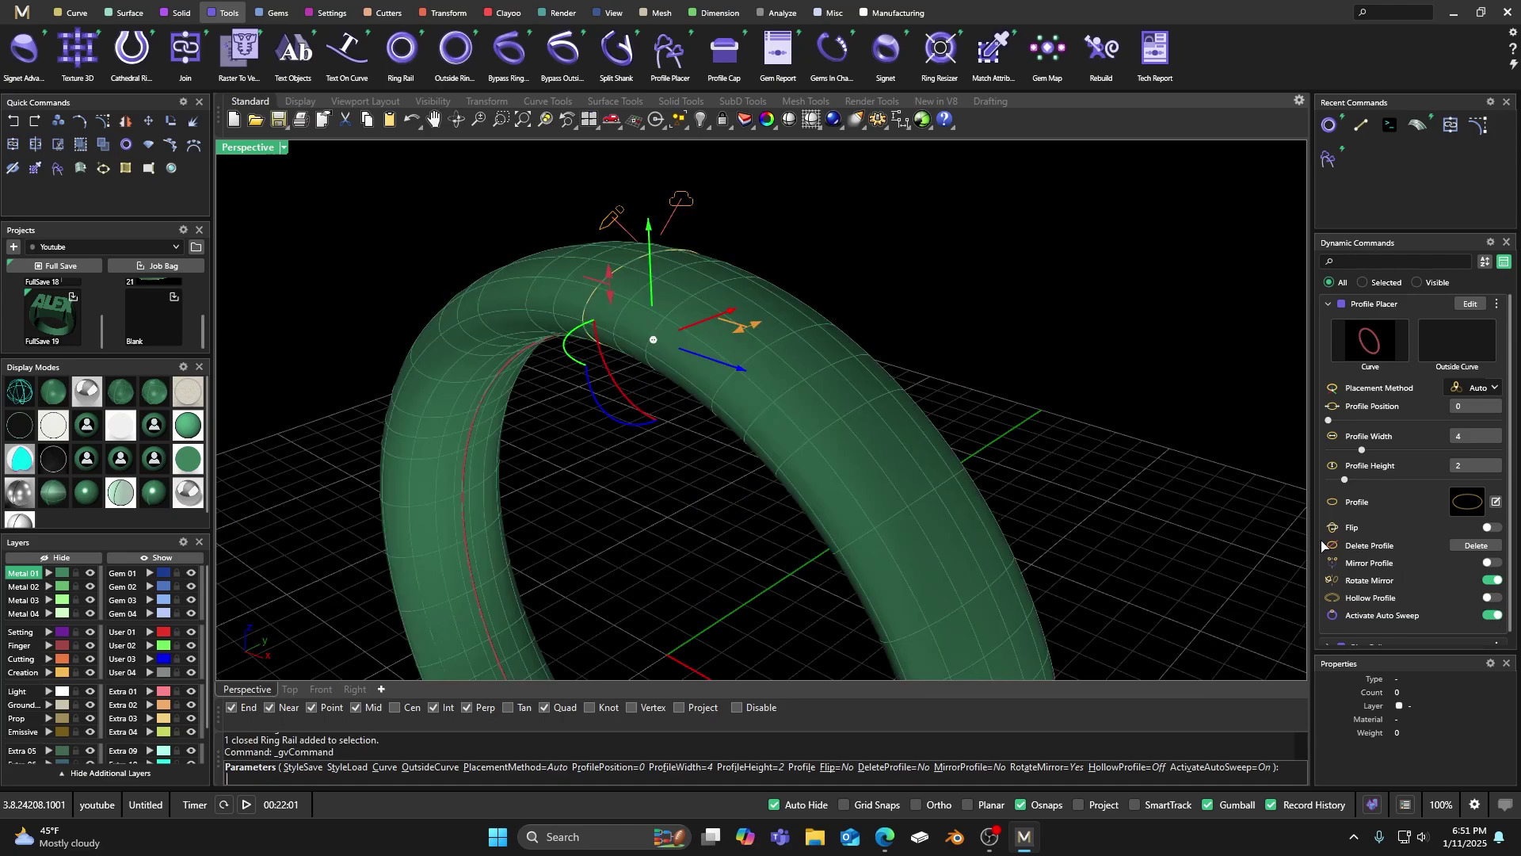
{"action": "key", "text": "Return"}
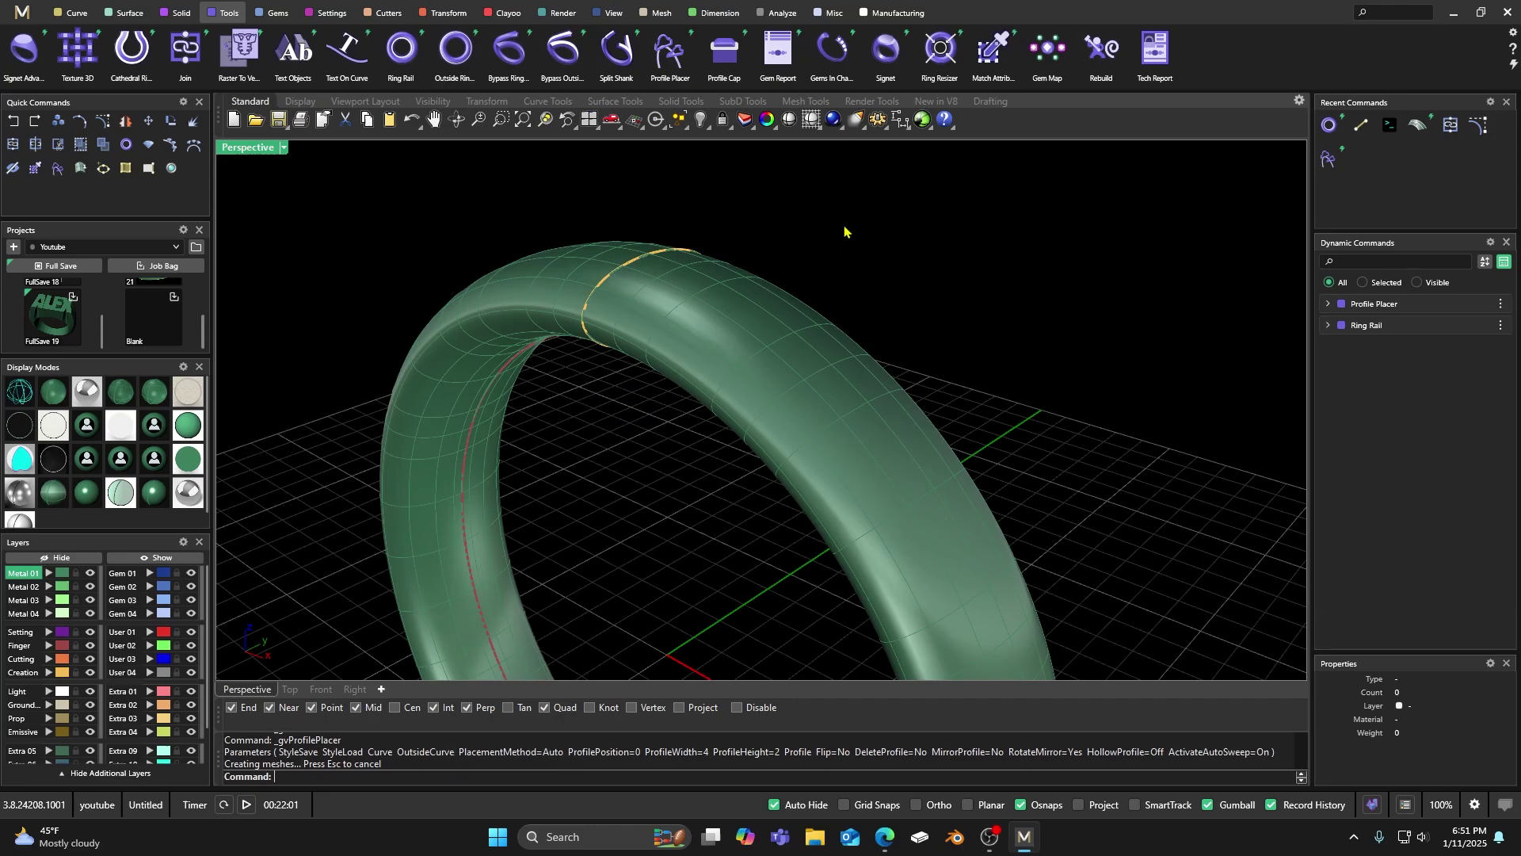
Inspect the new ring band's control points and orbit around it
{"action": "left_click", "coordinate": [748, 307]}
{"action": "left_click", "coordinate": [103, 120]}
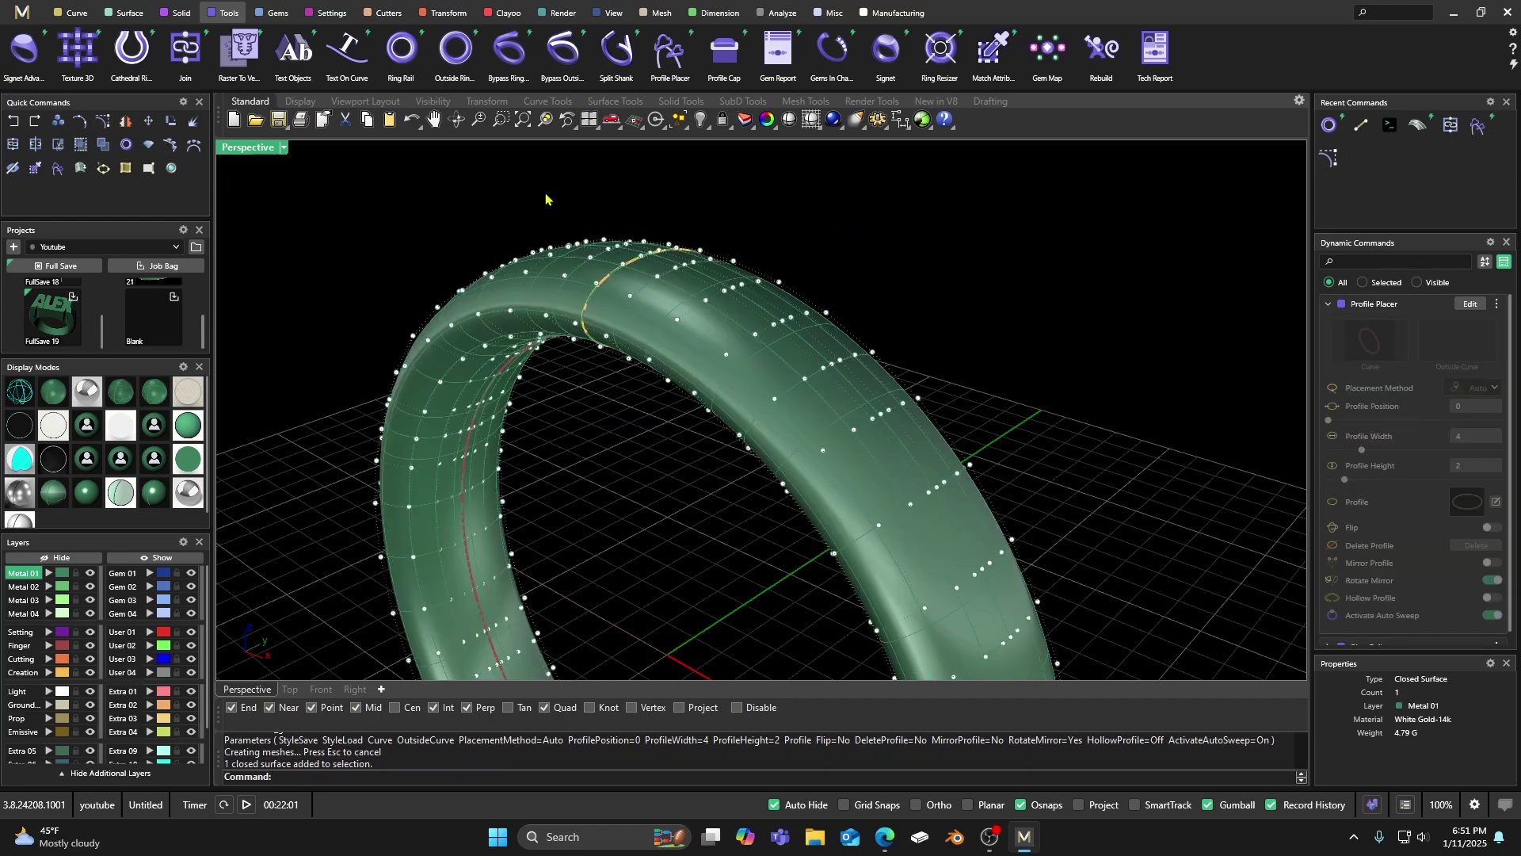
{"action": "key", "text": "Escape"}
{"action": "left_click", "coordinate": [564, 282]}
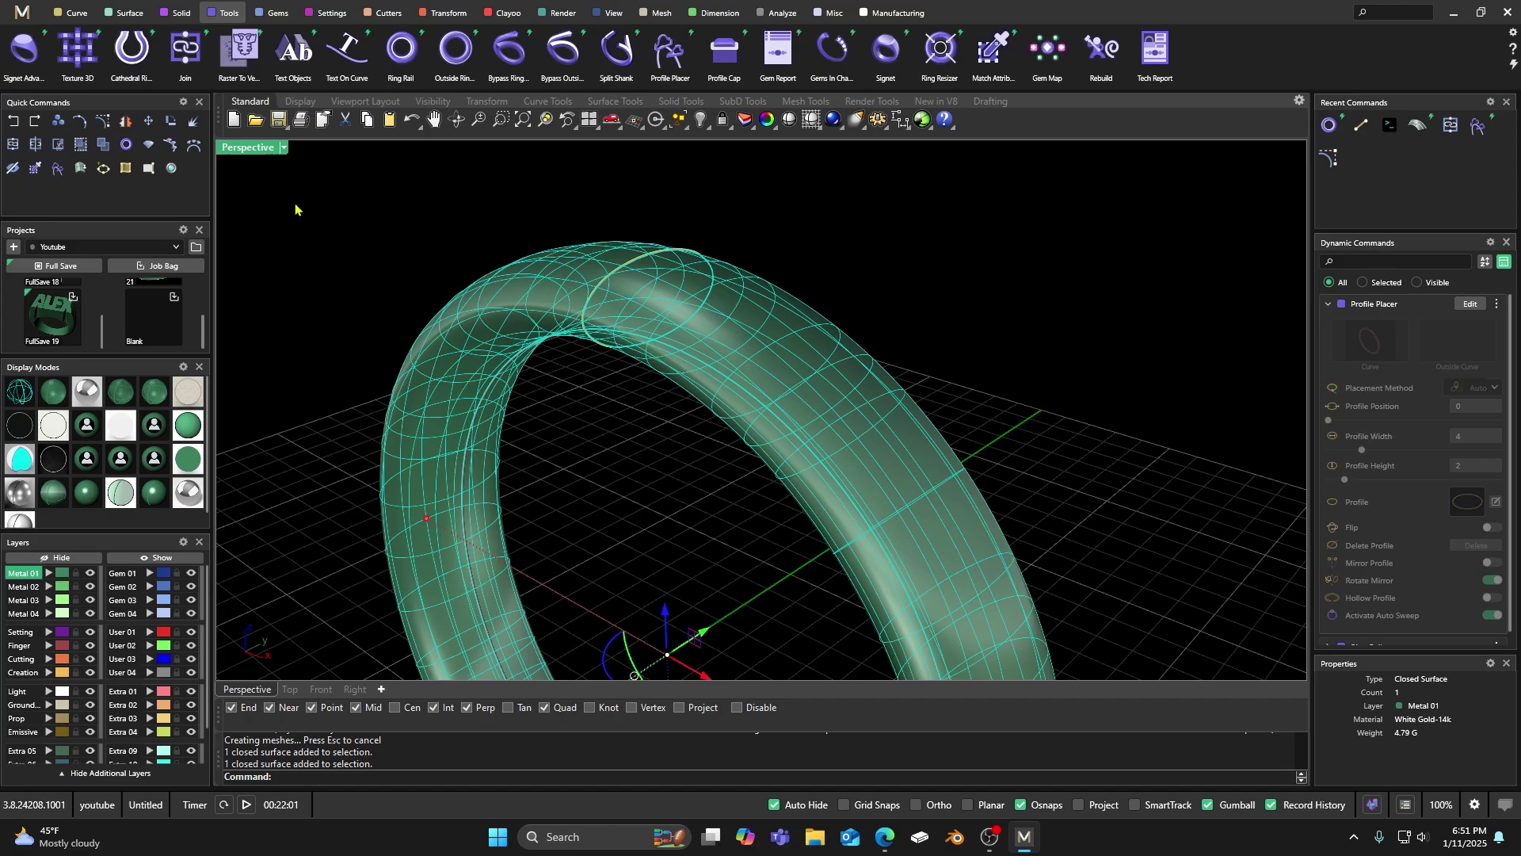
{"action": "key", "text": "Escape"}
{"action": "right_click_drag", "start_coordinate": [364, 218], "coordinate": [468, 219]}
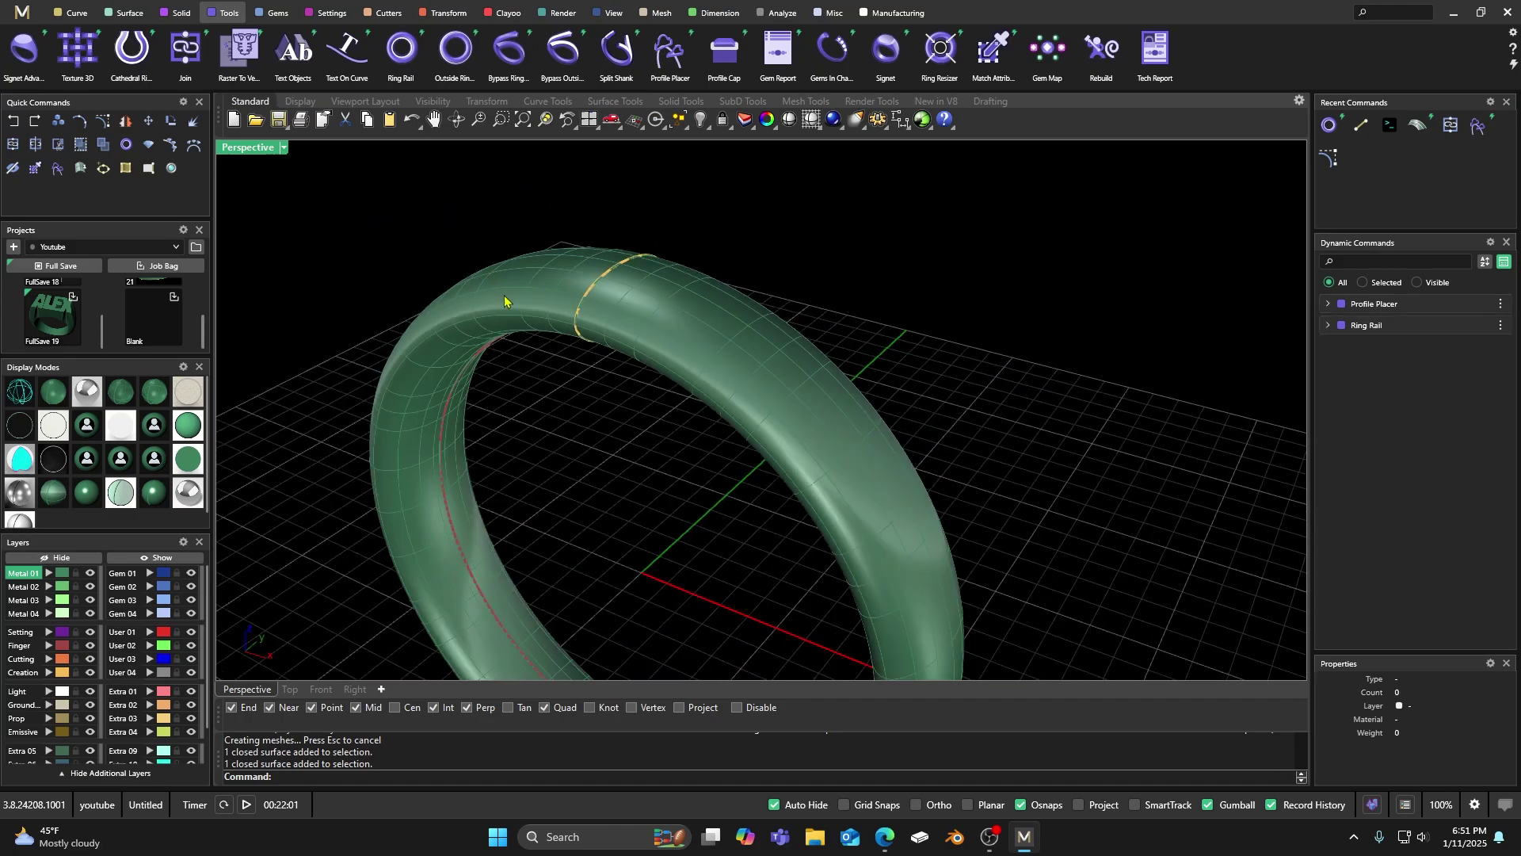
{"action": "right_click_drag", "start_coordinate": [505, 301], "coordinate": [526, 316]}
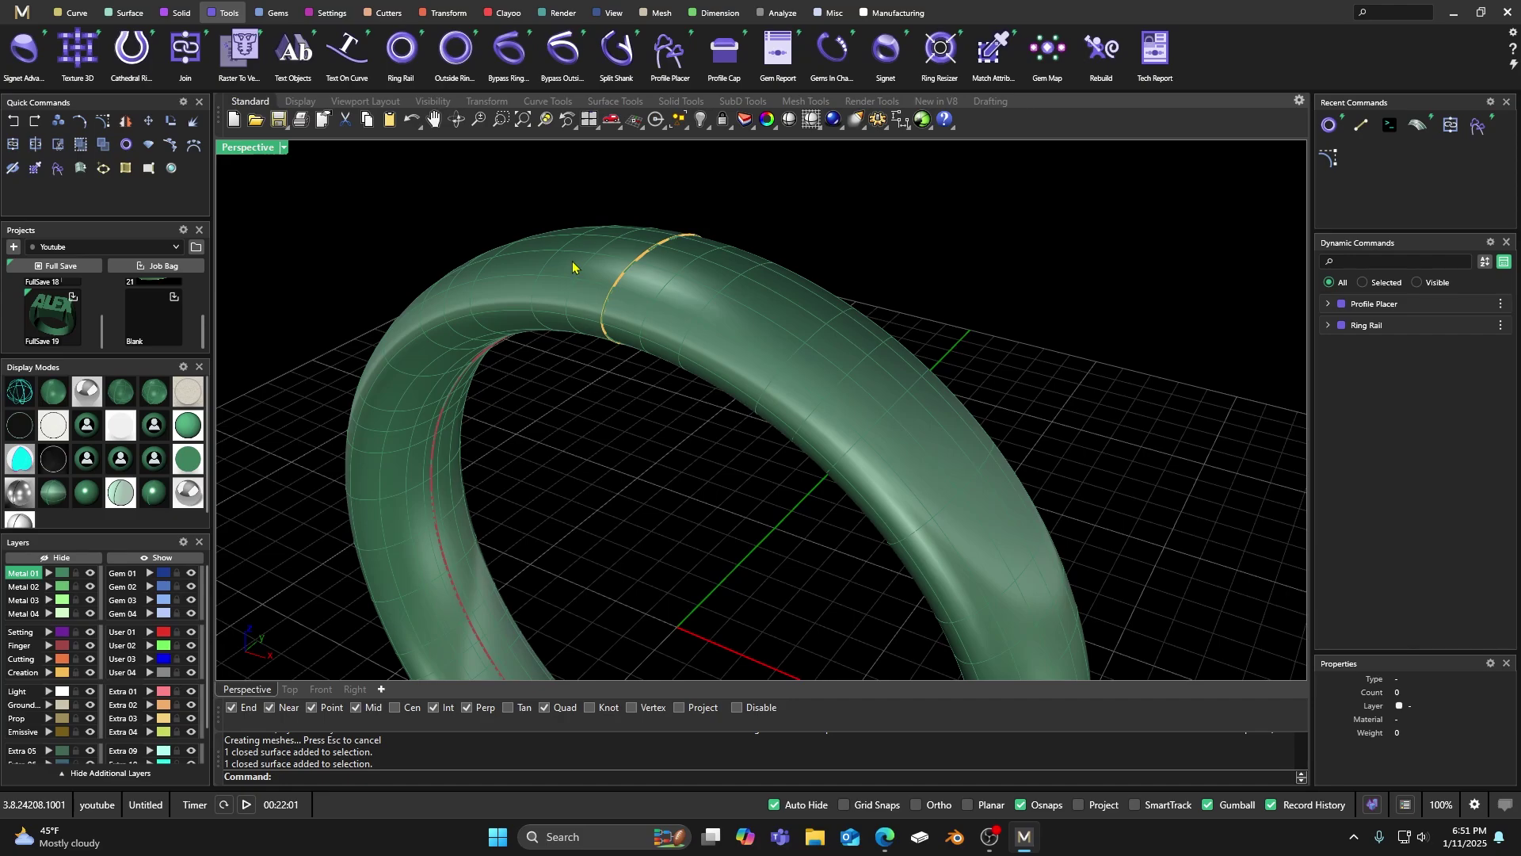
{"action": "left_click", "coordinate": [573, 267]}
{"action": "left_click", "coordinate": [456, 207]}
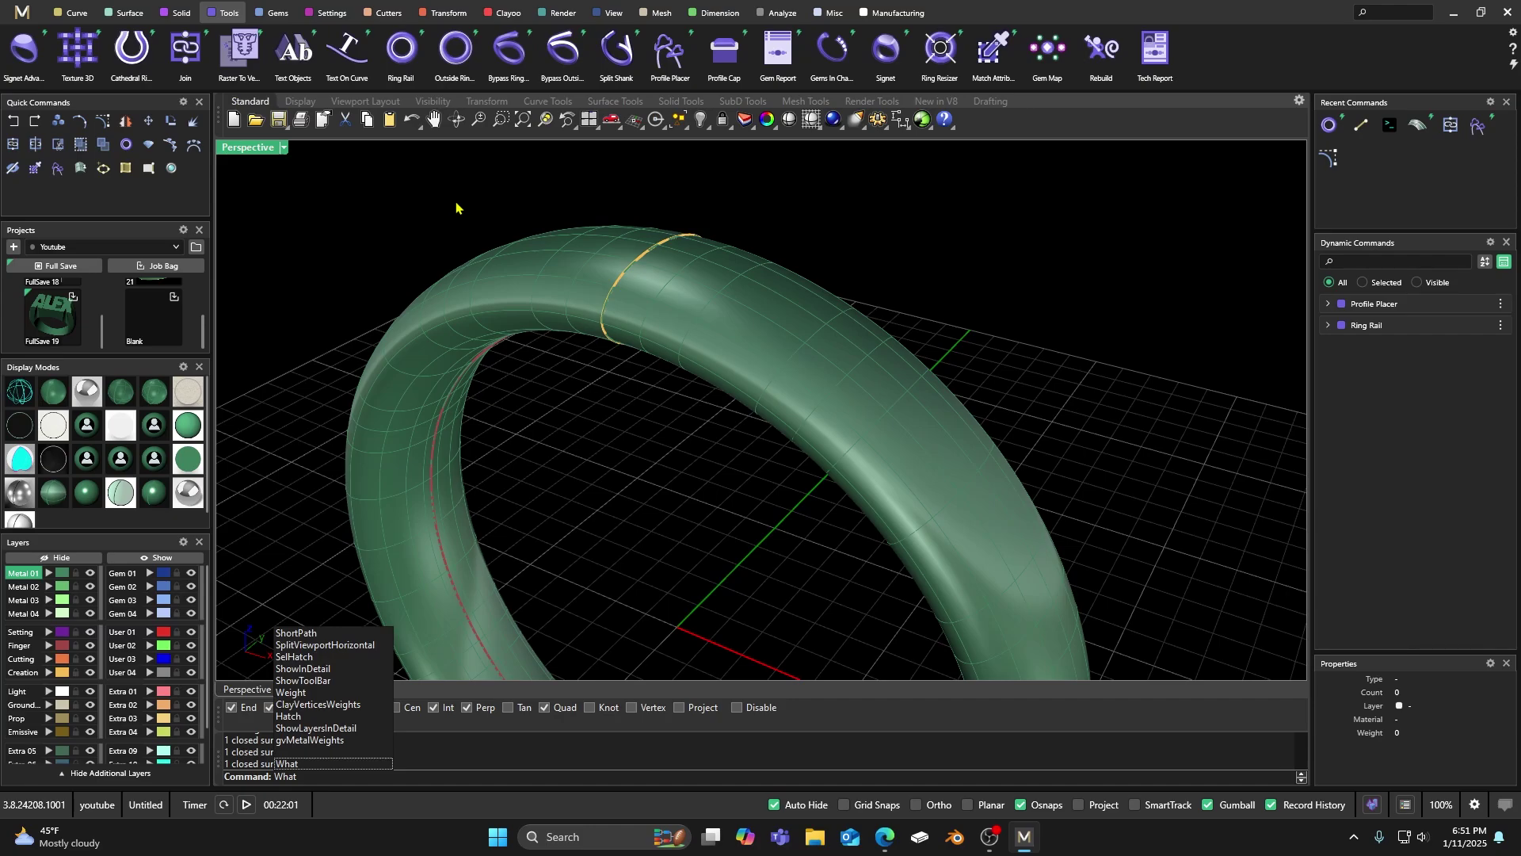
{"action": "key", "text": "Return"}
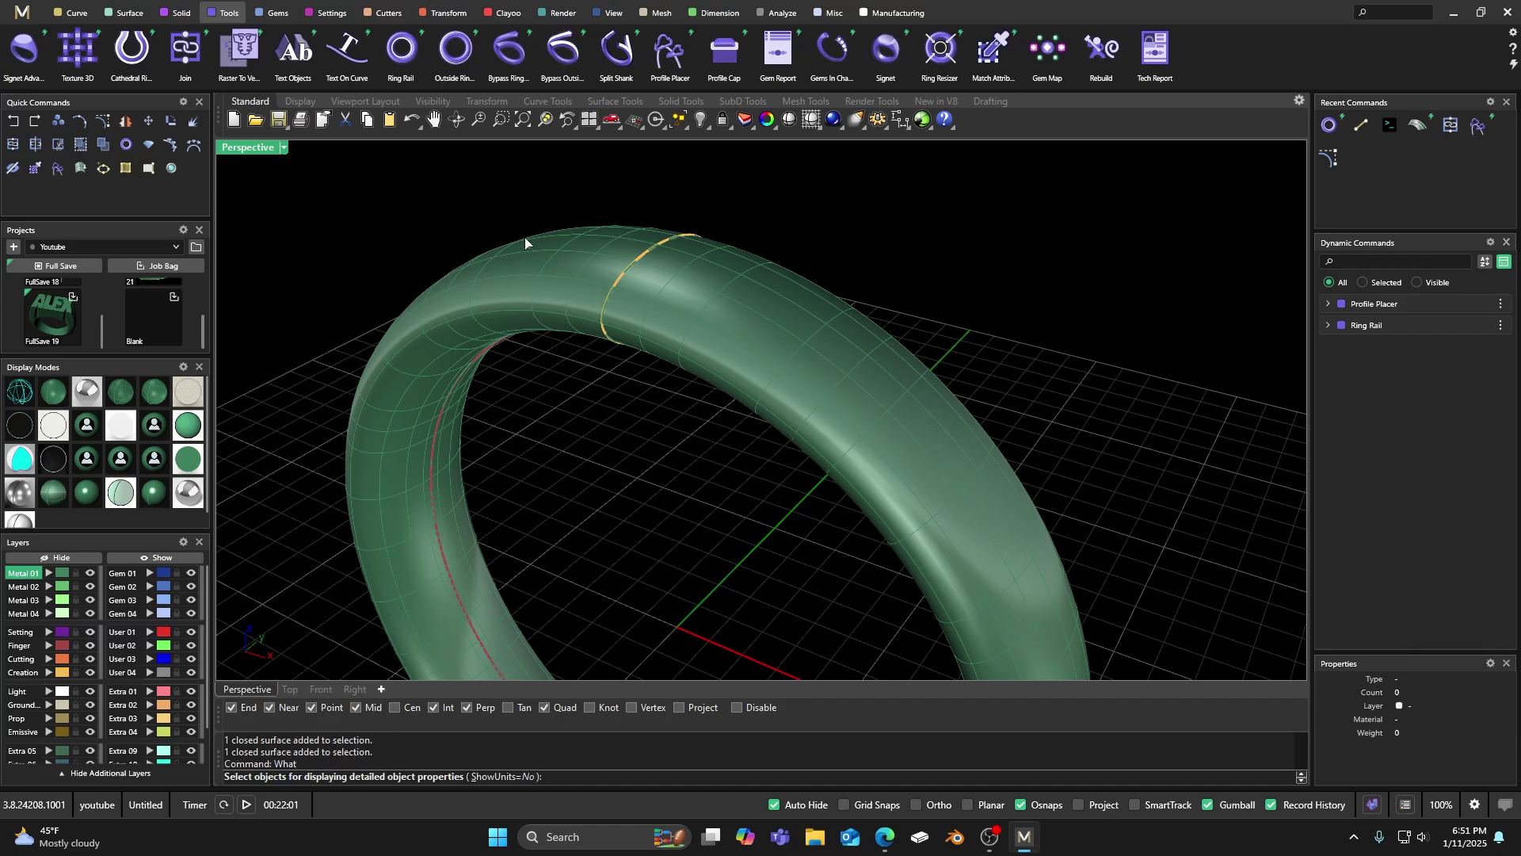
{"action": "left_click", "coordinate": [549, 254]}
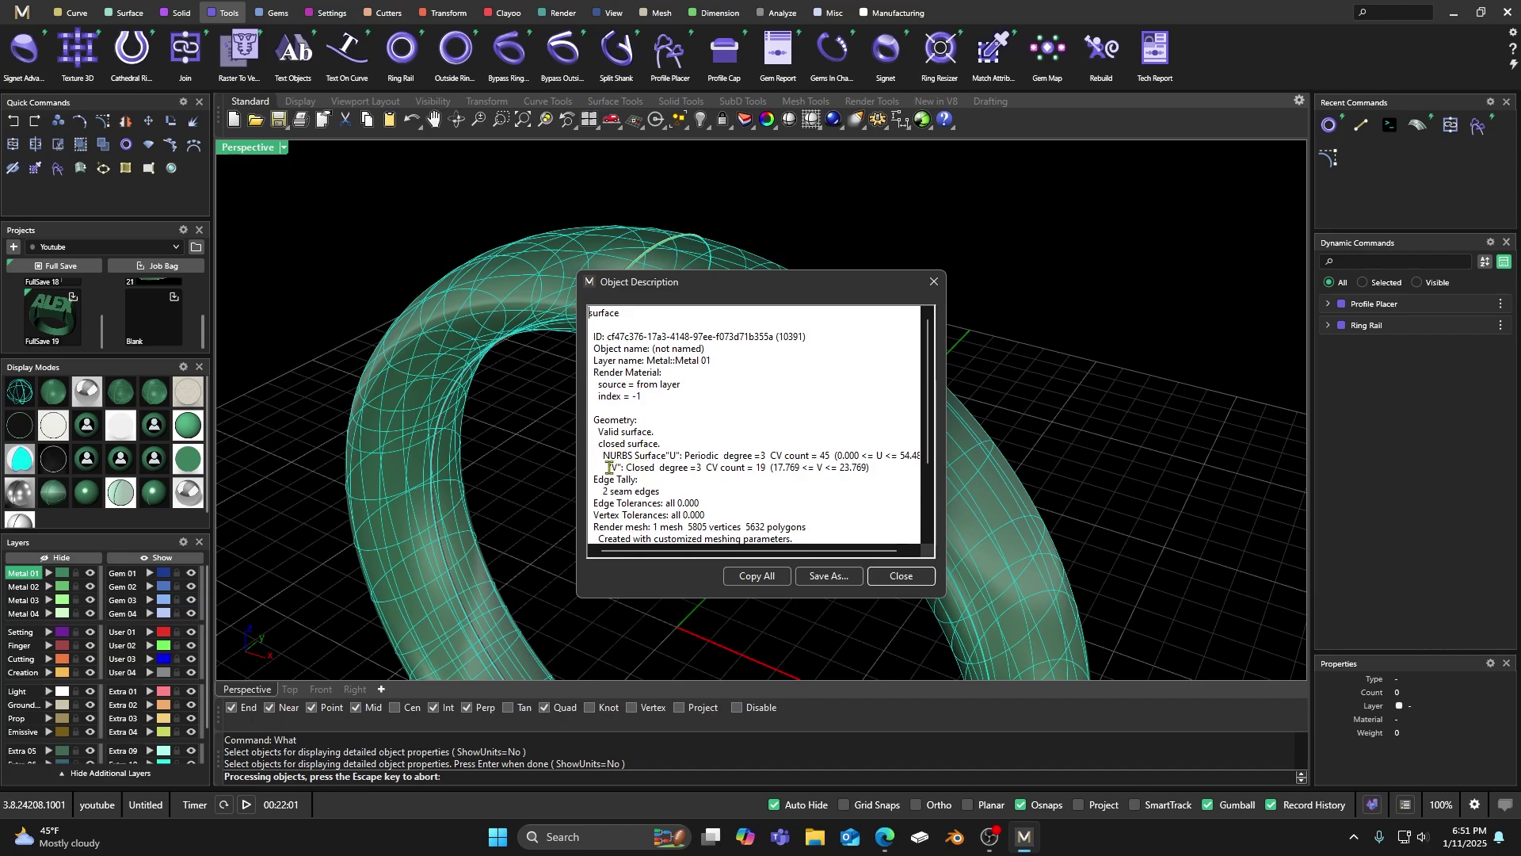
{"action": "scroll", "coordinate": [631, 481], "scroll_direction": "down", "scroll_amount": 3}
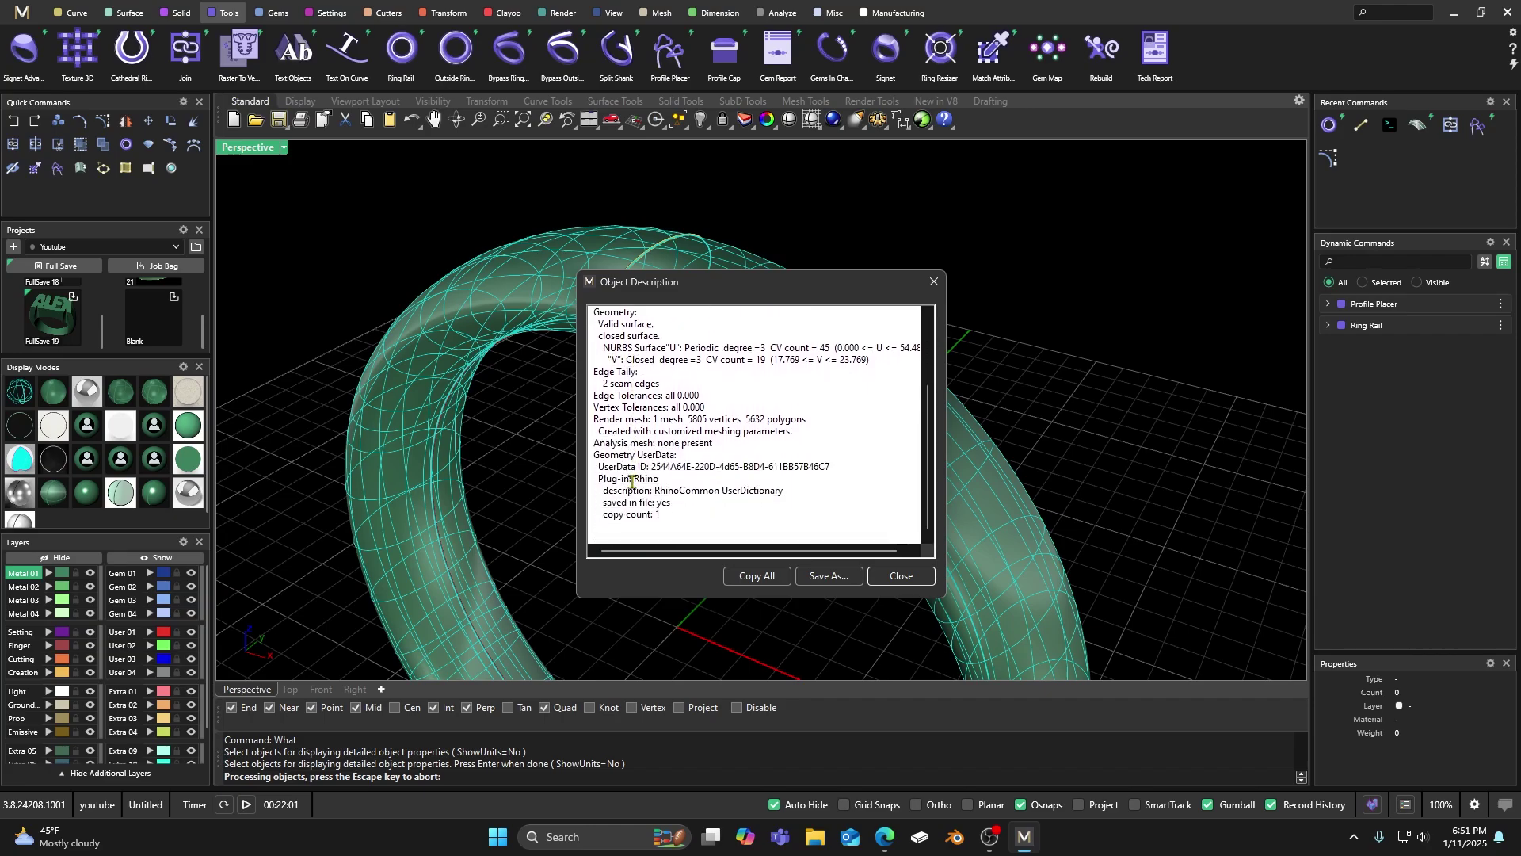
{"action": "scroll", "coordinate": [632, 481], "scroll_direction": "up", "scroll_amount": 3}
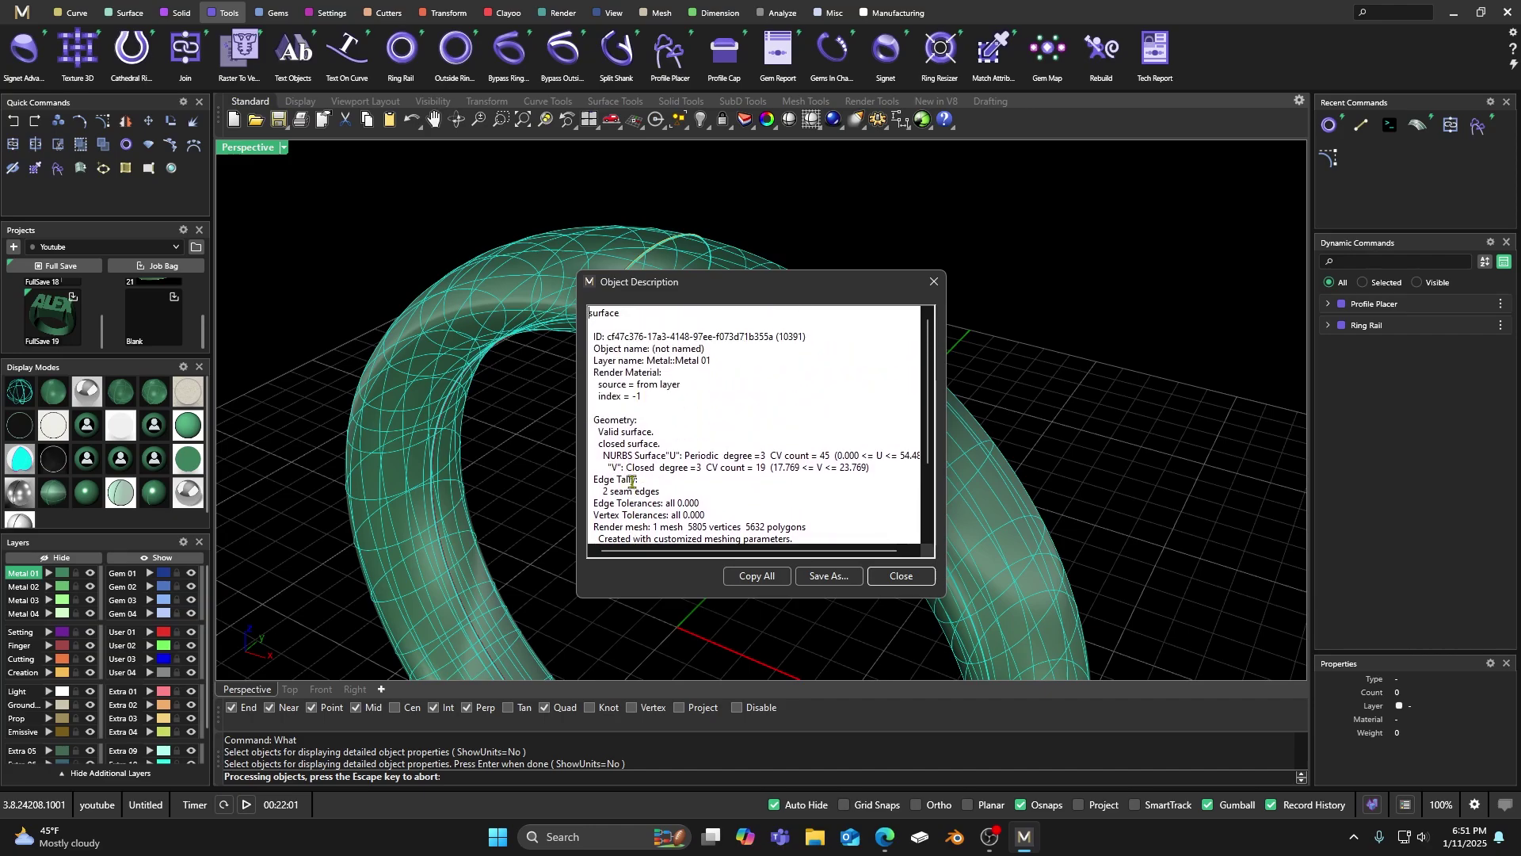
{"action": "left_click", "coordinate": [933, 283]}
{"action": "scroll", "coordinate": [689, 231], "scroll_direction": "down", "scroll_amount": 3}
{"action": "right_click_drag", "start_coordinate": [679, 245], "coordinate": [674, 282]}
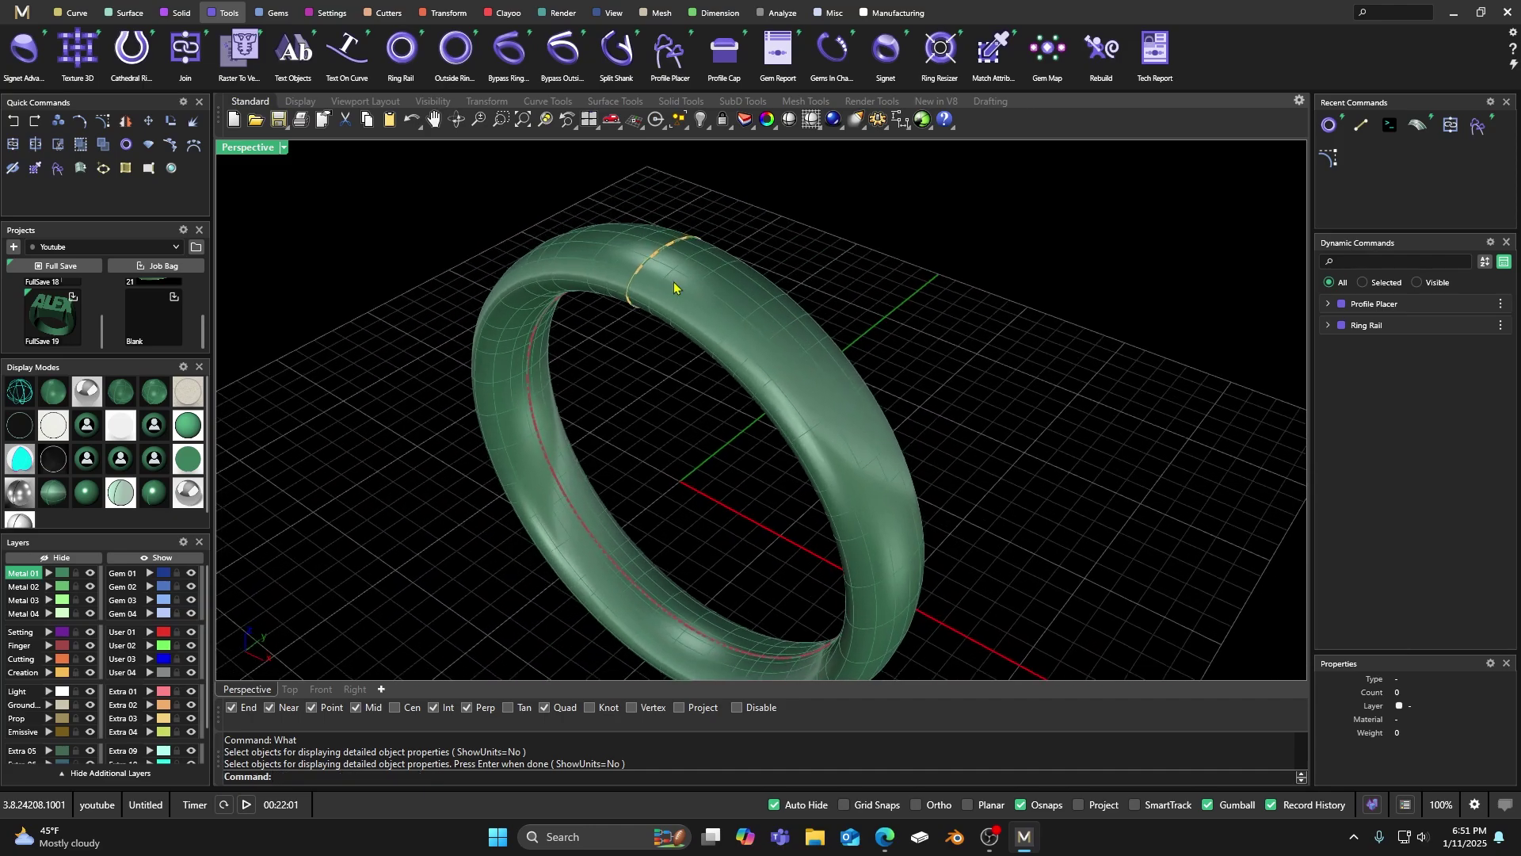
{"action": "scroll", "coordinate": [691, 290], "scroll_direction": "up", "scroll_amount": 3}
{"action": "scroll", "coordinate": [663, 315], "scroll_direction": "down", "scroll_amount": 1}
{"action": "left_click", "coordinate": [721, 276]}
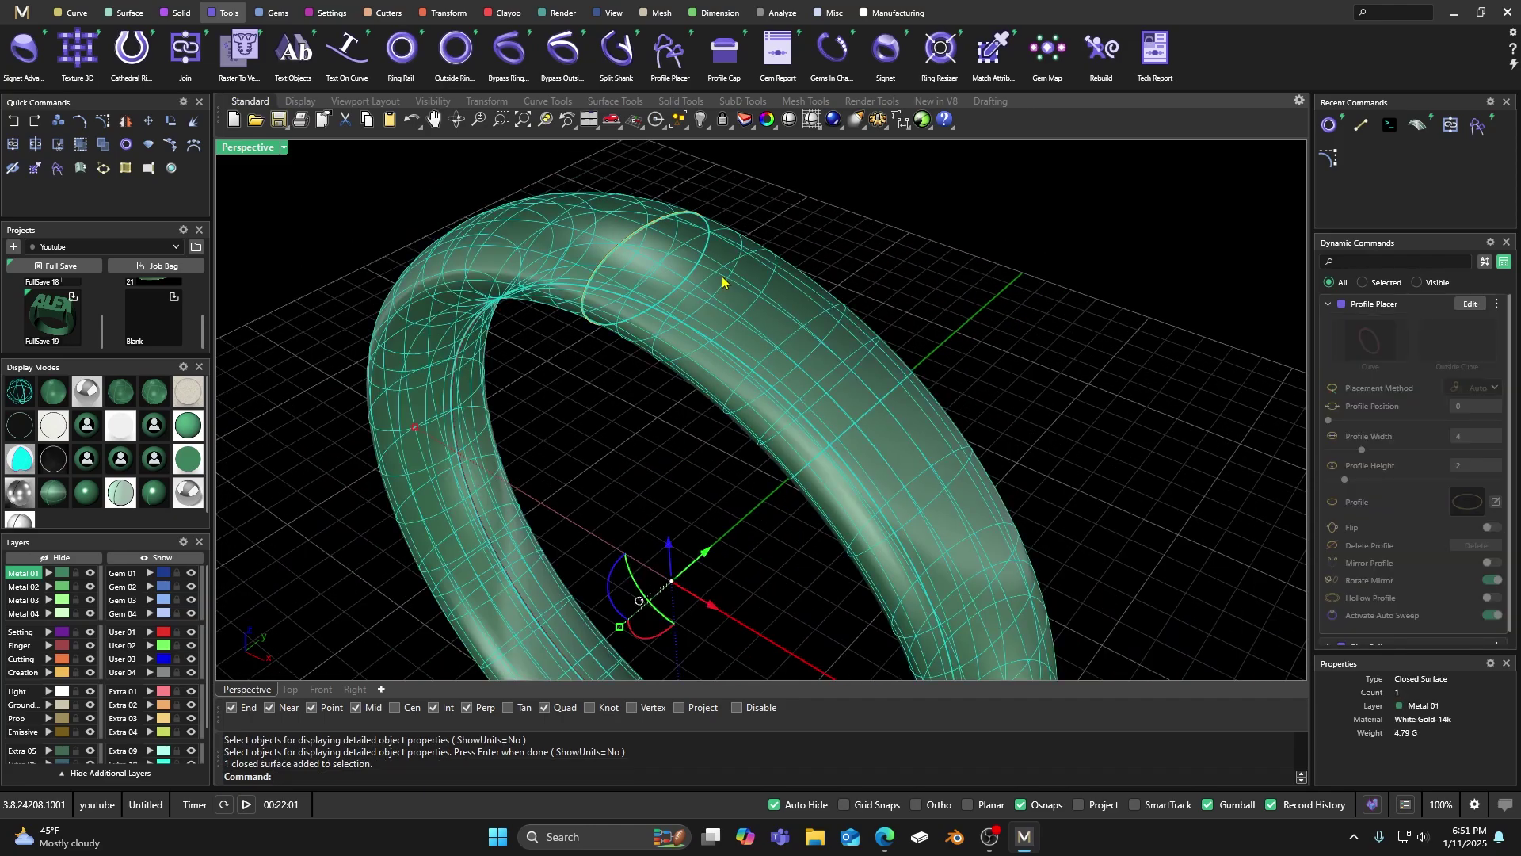
Delete the old ring surface and its small profile circle
{"action": "key", "text": "Delete"}
{"action": "left_click", "coordinate": [711, 266]}
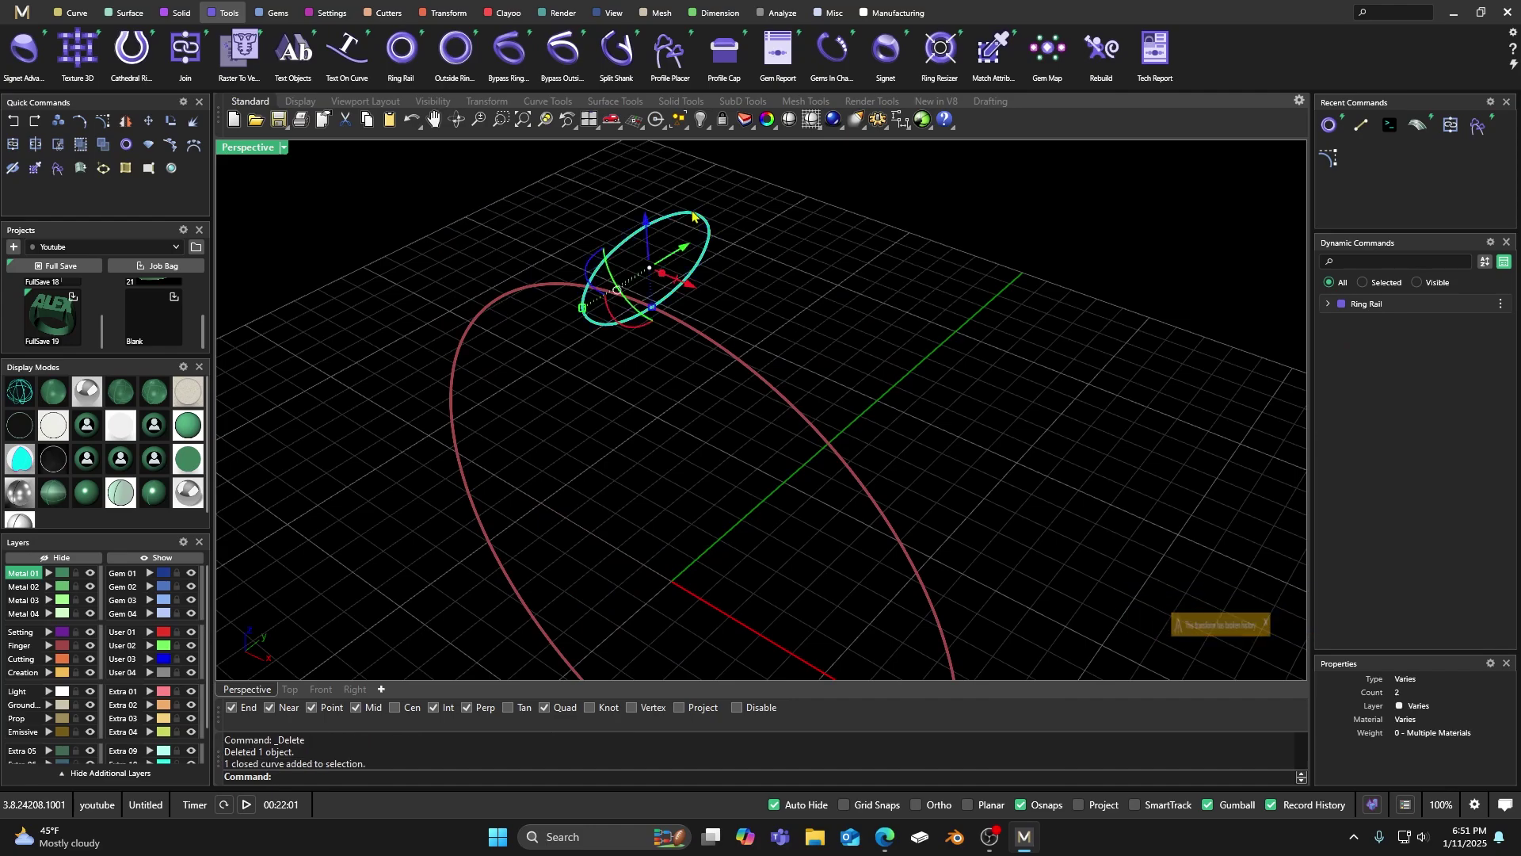
{"action": "key", "text": "Delete"}
Place Shank profile 10 from the library on the rail with Activate Auto Sweep
{"action": "left_click", "coordinate": [668, 63]}
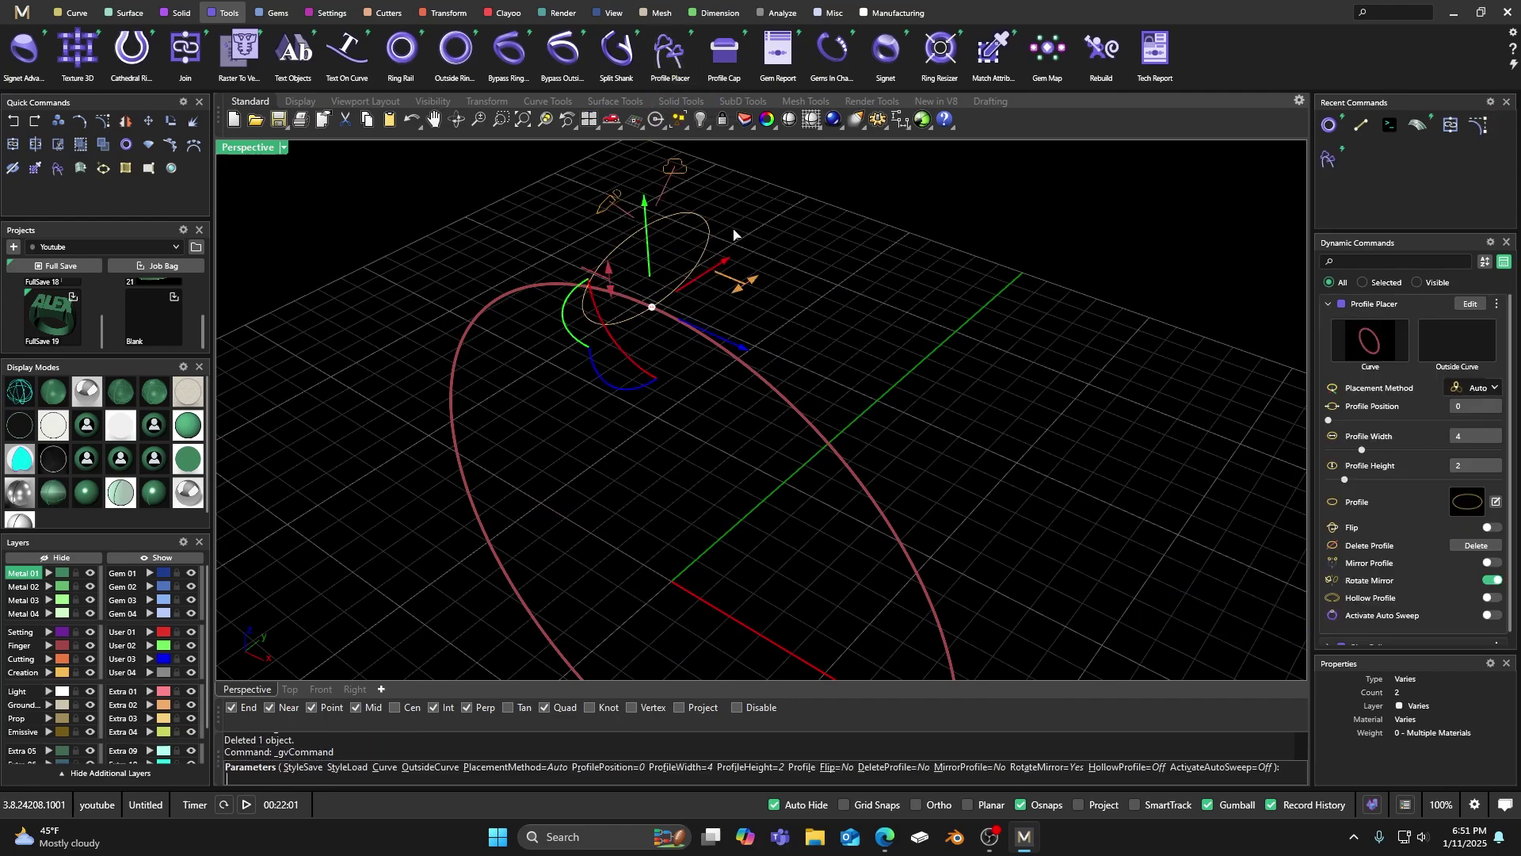
{"action": "left_click", "coordinate": [1468, 503]}
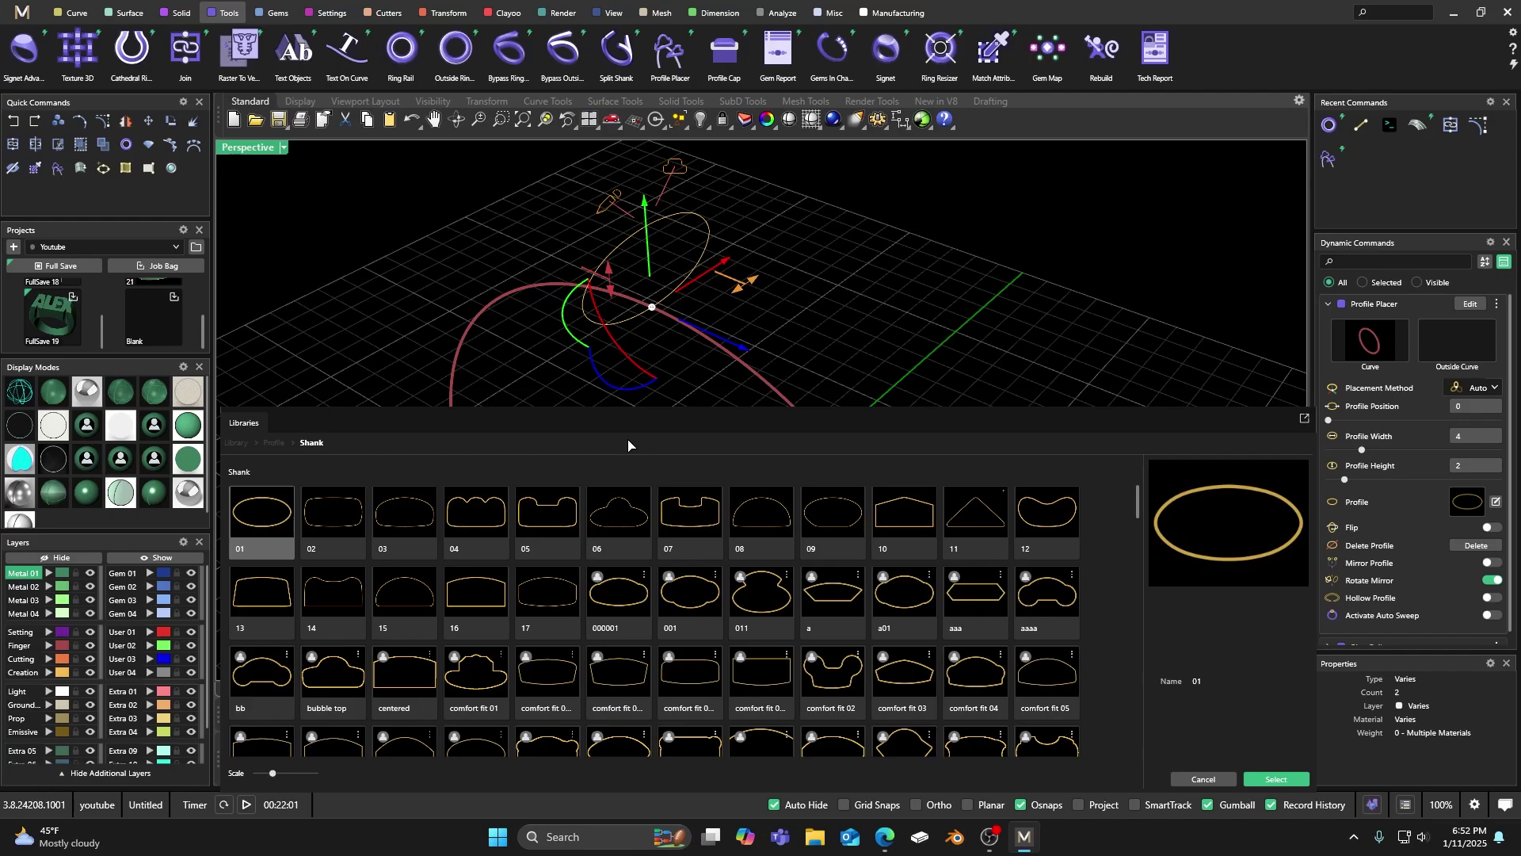
{"action": "left_click", "coordinate": [903, 520]}
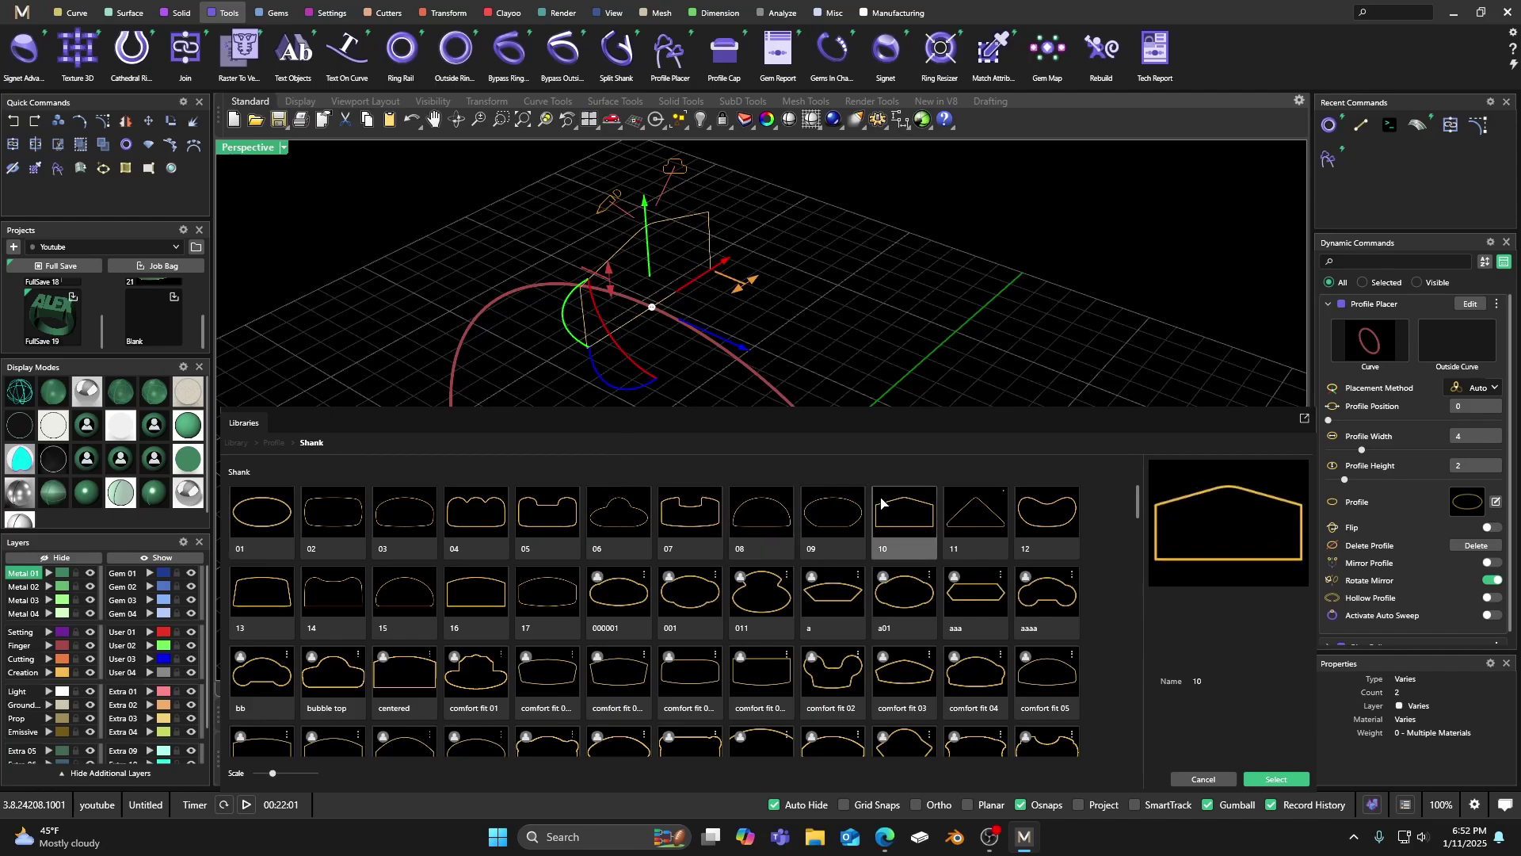
{"action": "double_click", "coordinate": [886, 505]}
{"action": "right_click_drag", "start_coordinate": [707, 588], "coordinate": [570, 238]}
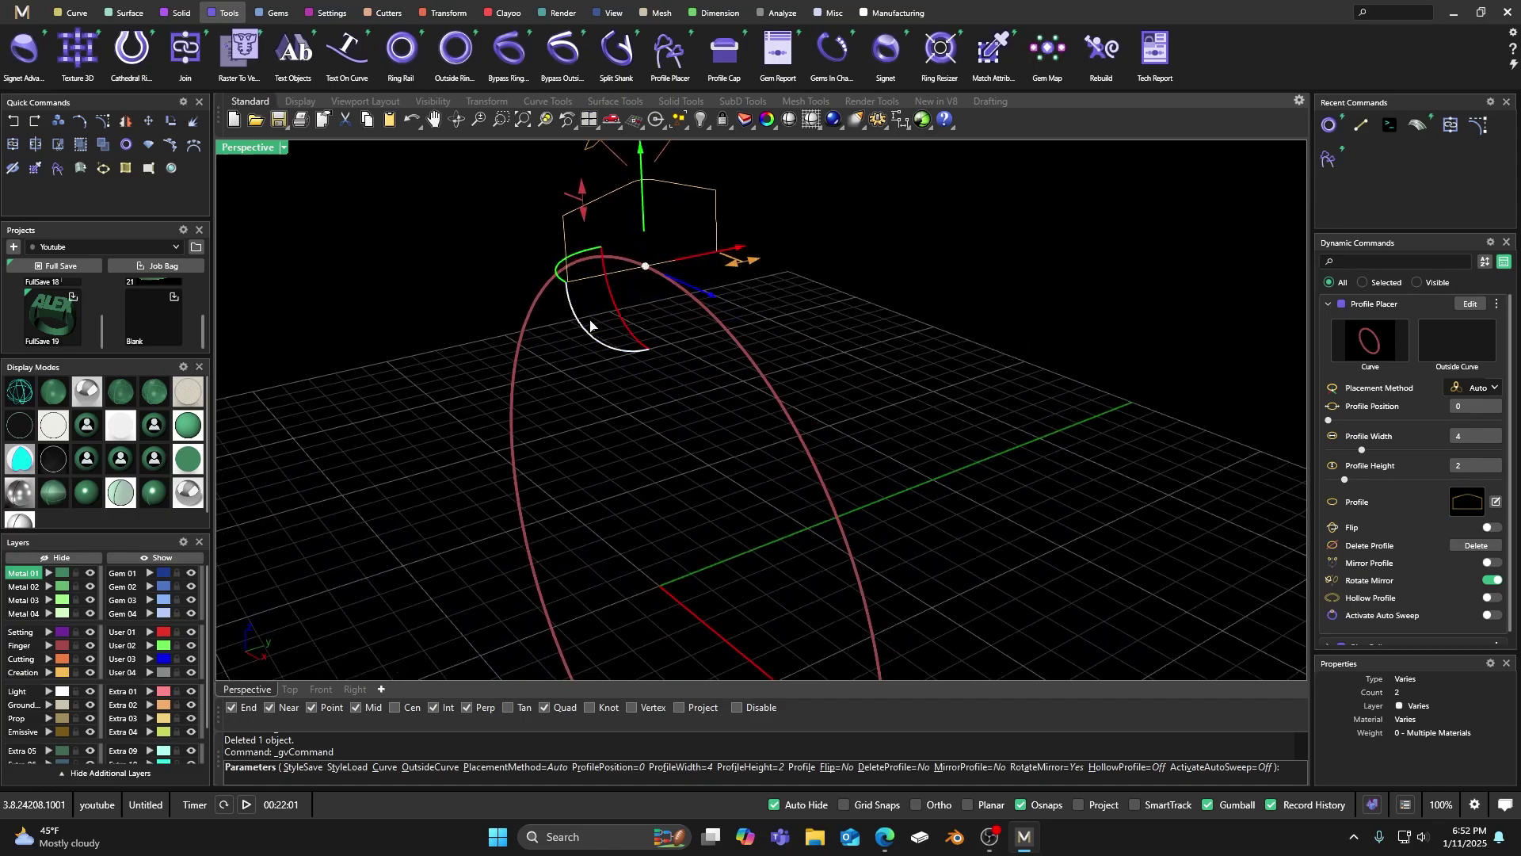
{"action": "scroll", "coordinate": [569, 237], "scroll_direction": "up", "scroll_amount": 3}
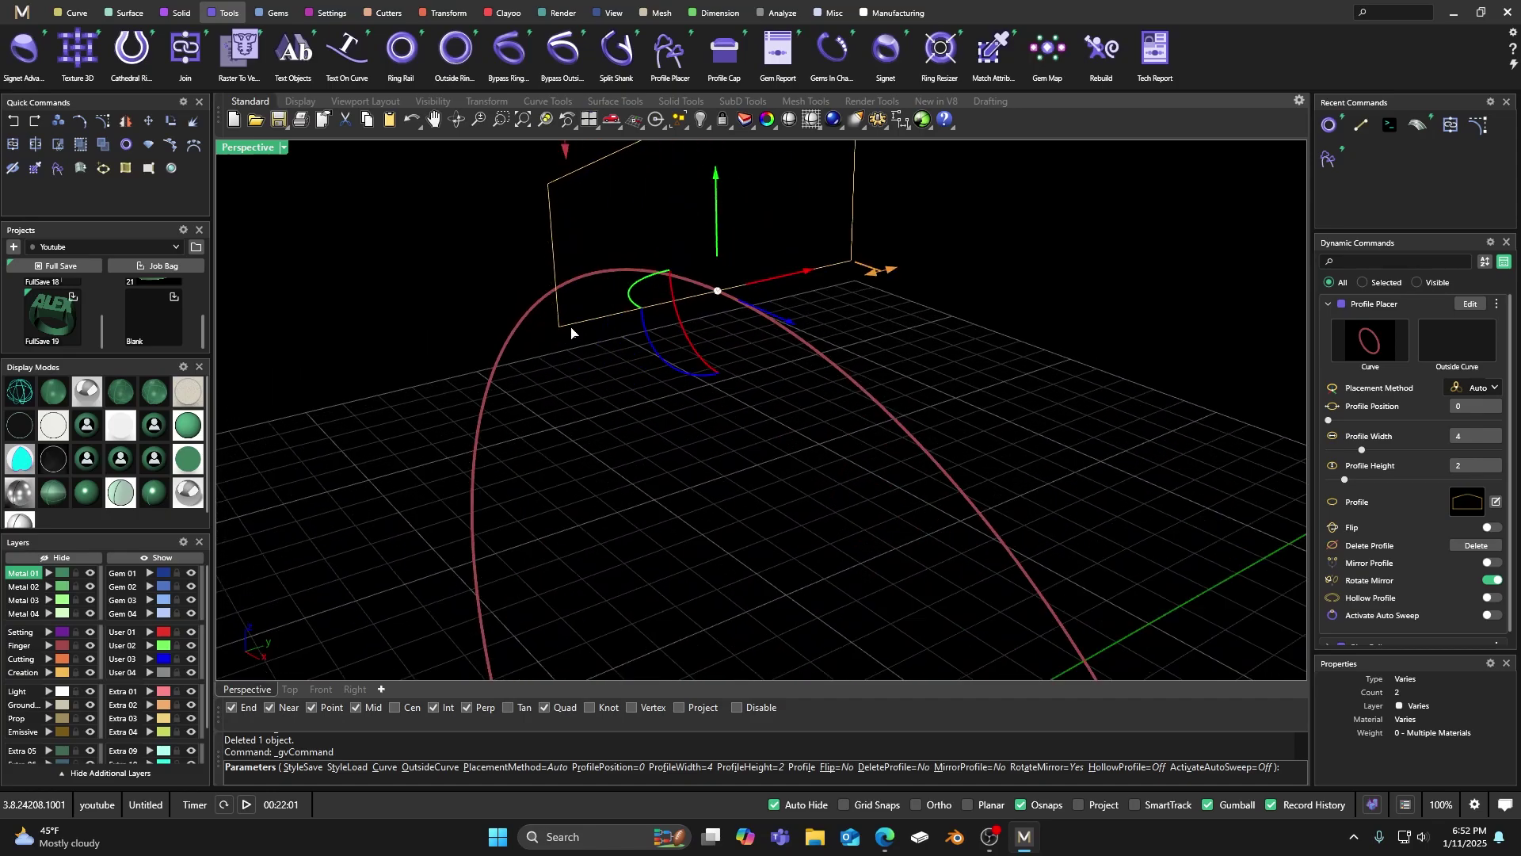
{"action": "left_click", "coordinate": [1491, 615]}
Orbit around the swept ring and try showing its control points
{"action": "scroll", "coordinate": [564, 401], "scroll_direction": "down", "scroll_amount": 5}
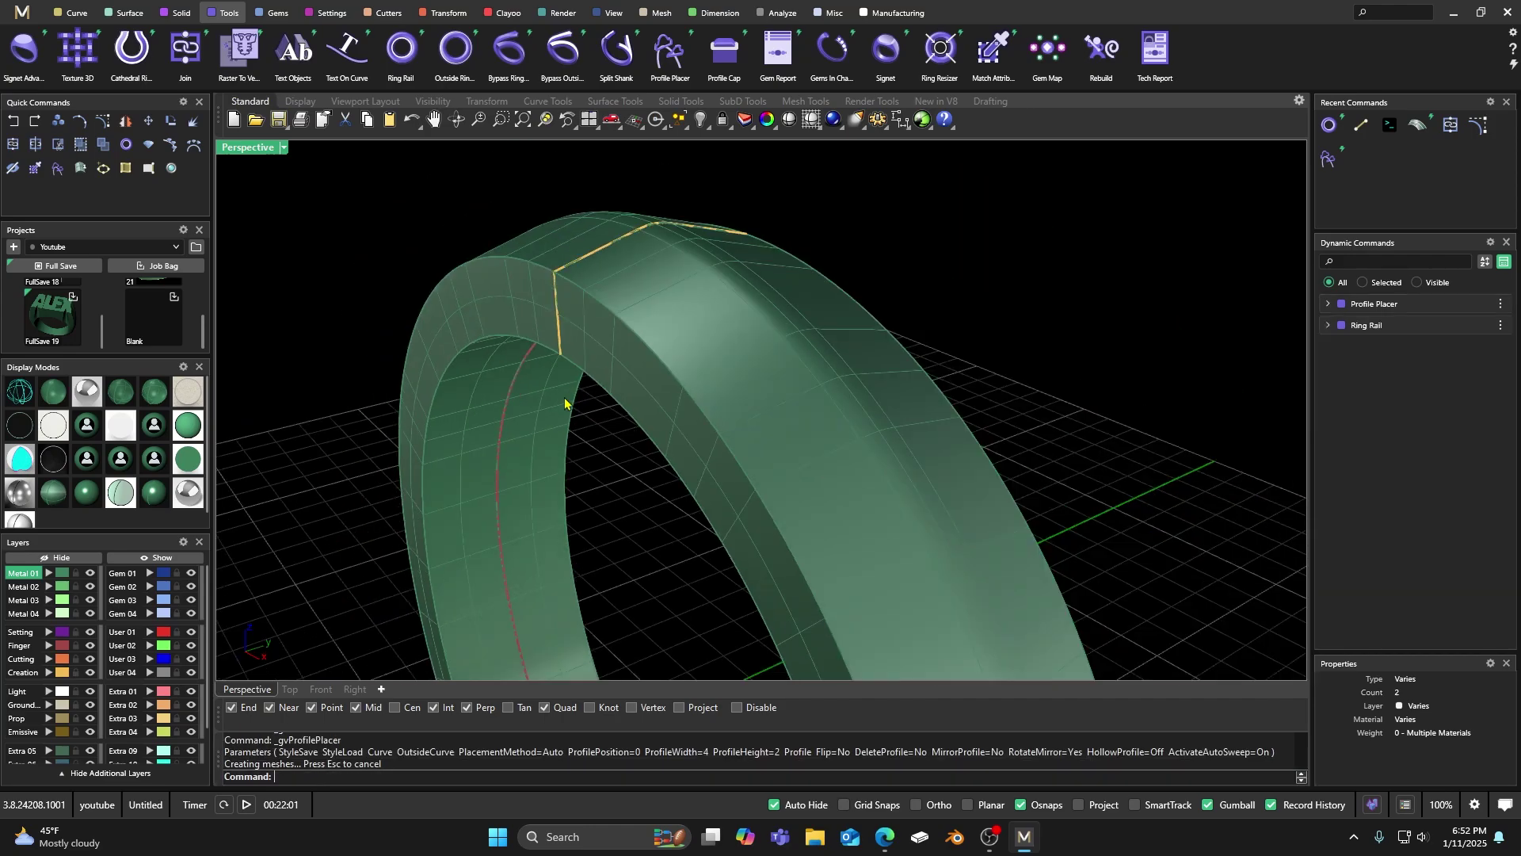
{"action": "right_click_drag", "start_coordinate": [565, 402], "coordinate": [679, 373]}
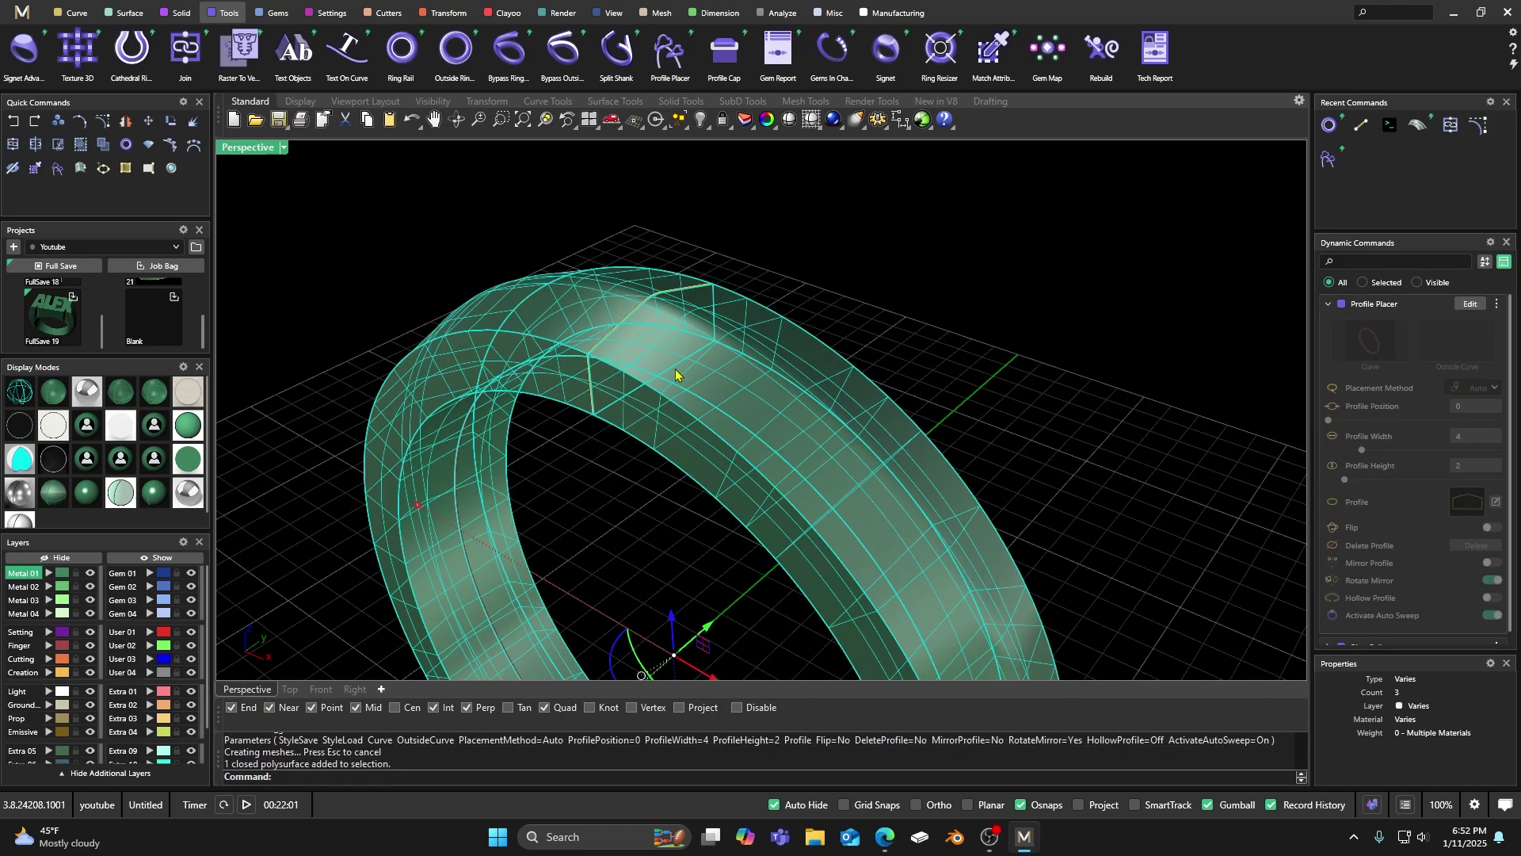
{"action": "left_click", "coordinate": [103, 121]}
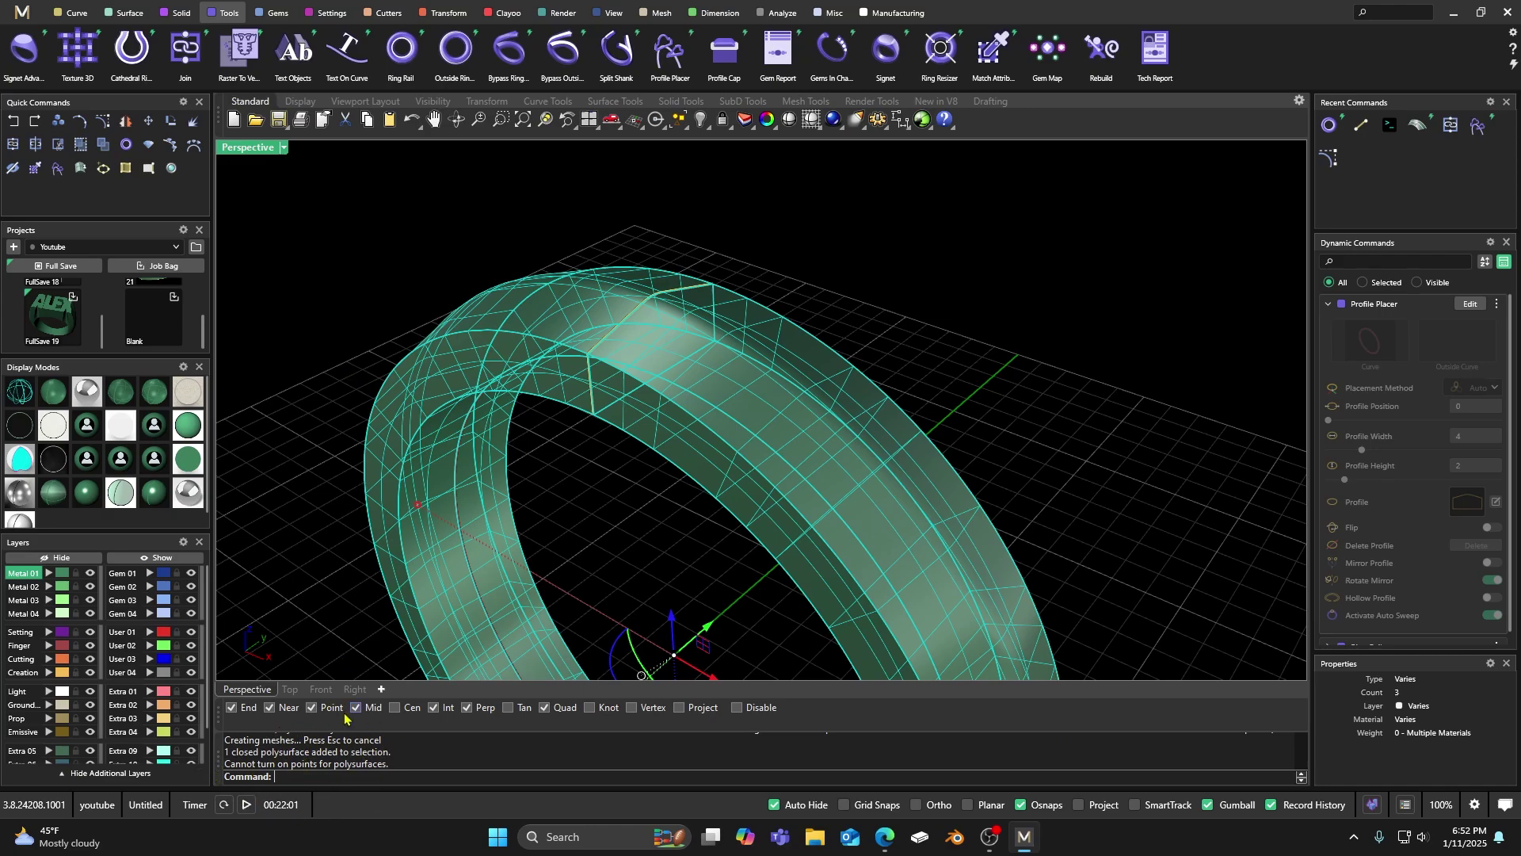
{"action": "left_click", "coordinate": [561, 526]}
{"action": "scroll", "coordinate": [556, 377], "scroll_direction": "up", "scroll_amount": 3}
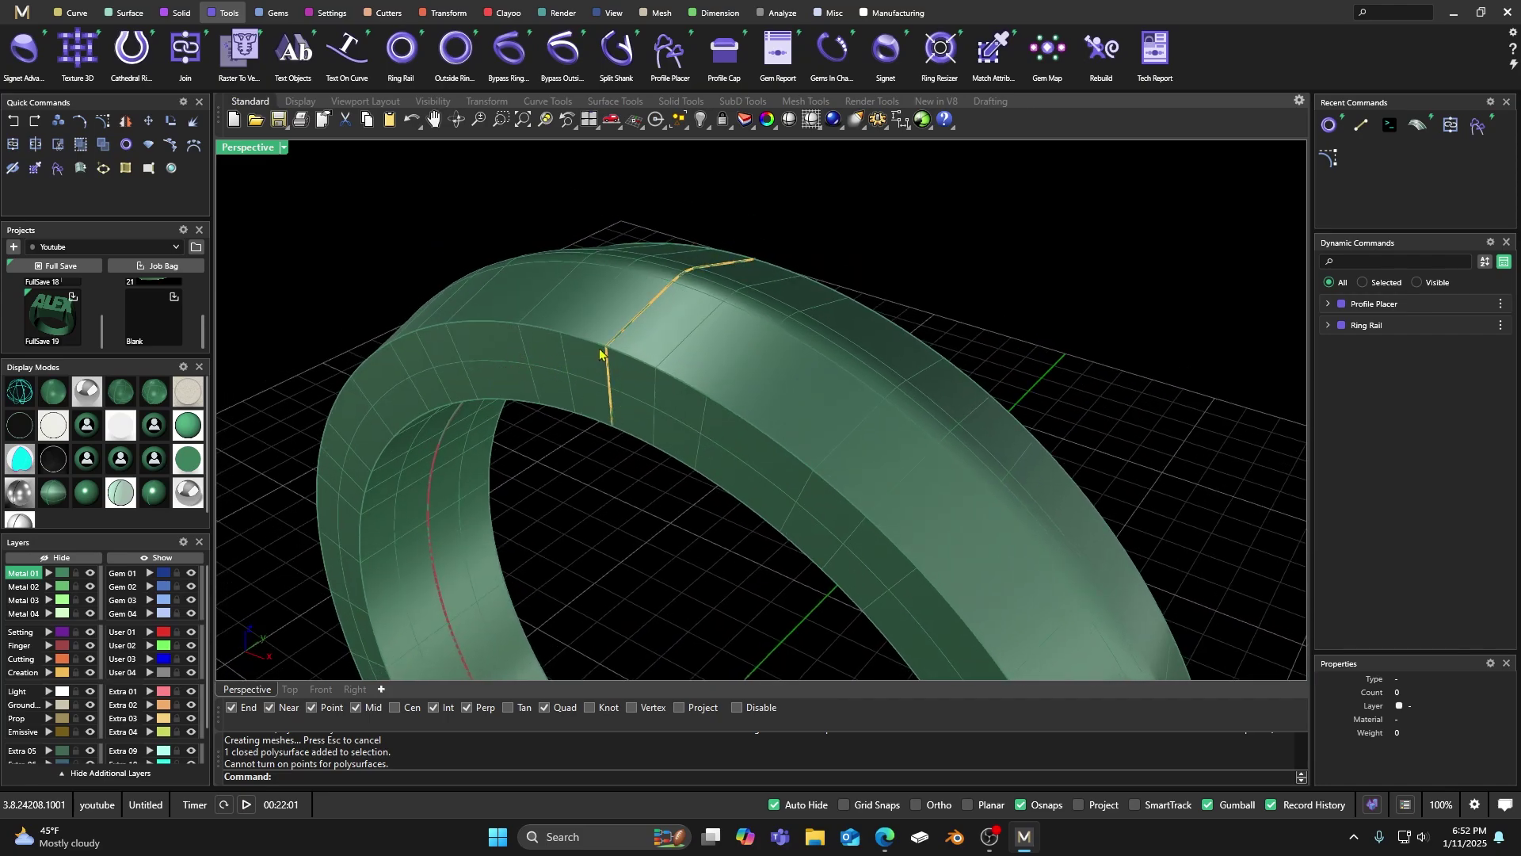
{"action": "right_click_drag", "start_coordinate": [600, 354], "coordinate": [578, 311]}
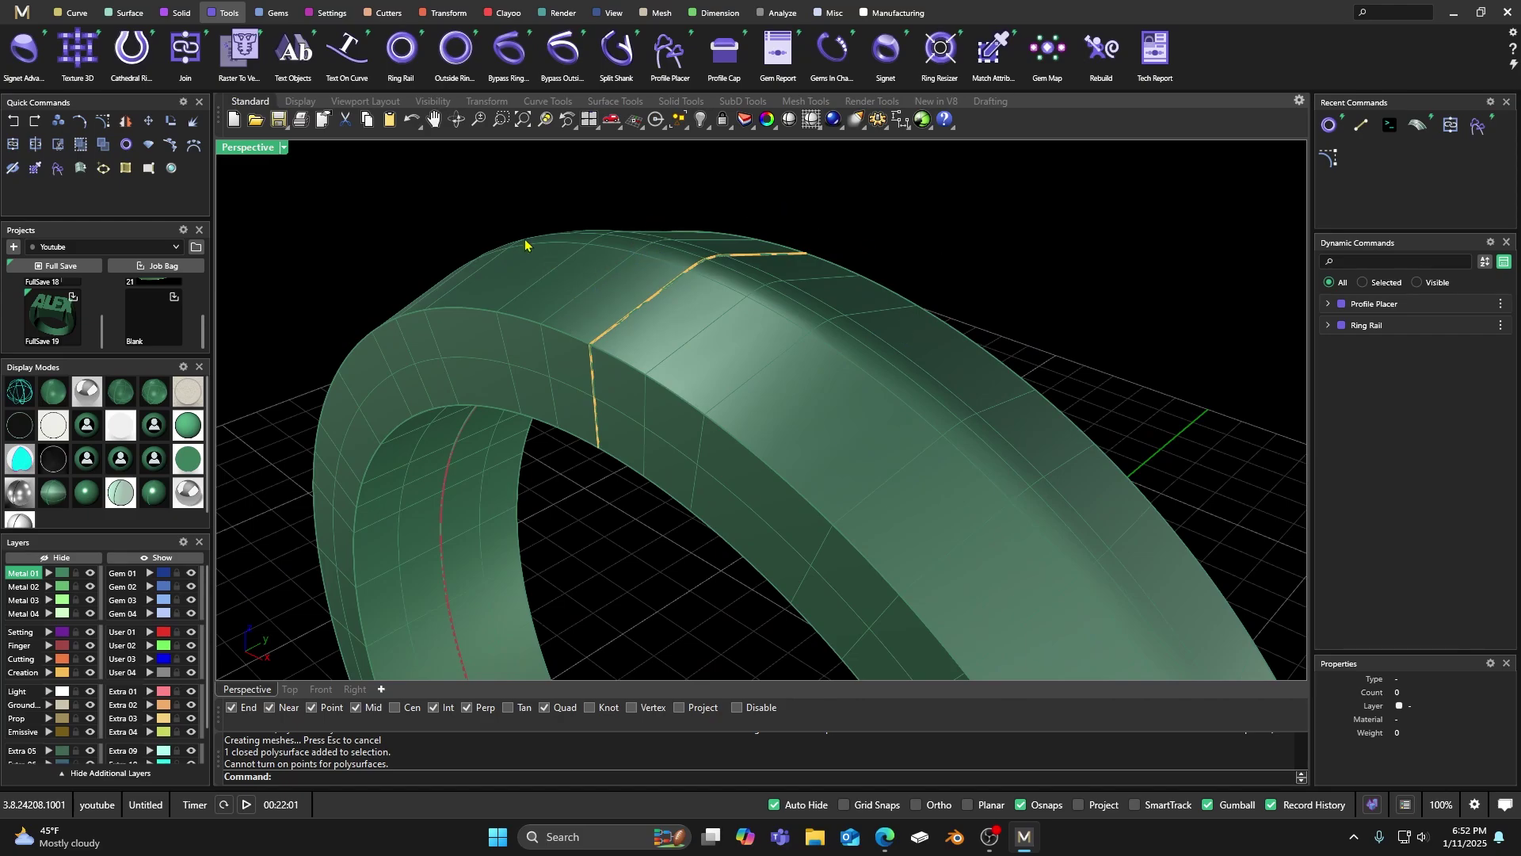
Zoom in and out on the swept ring band, then select it
{"action": "scroll", "coordinate": [594, 244], "scroll_direction": "down", "scroll_amount": 2}
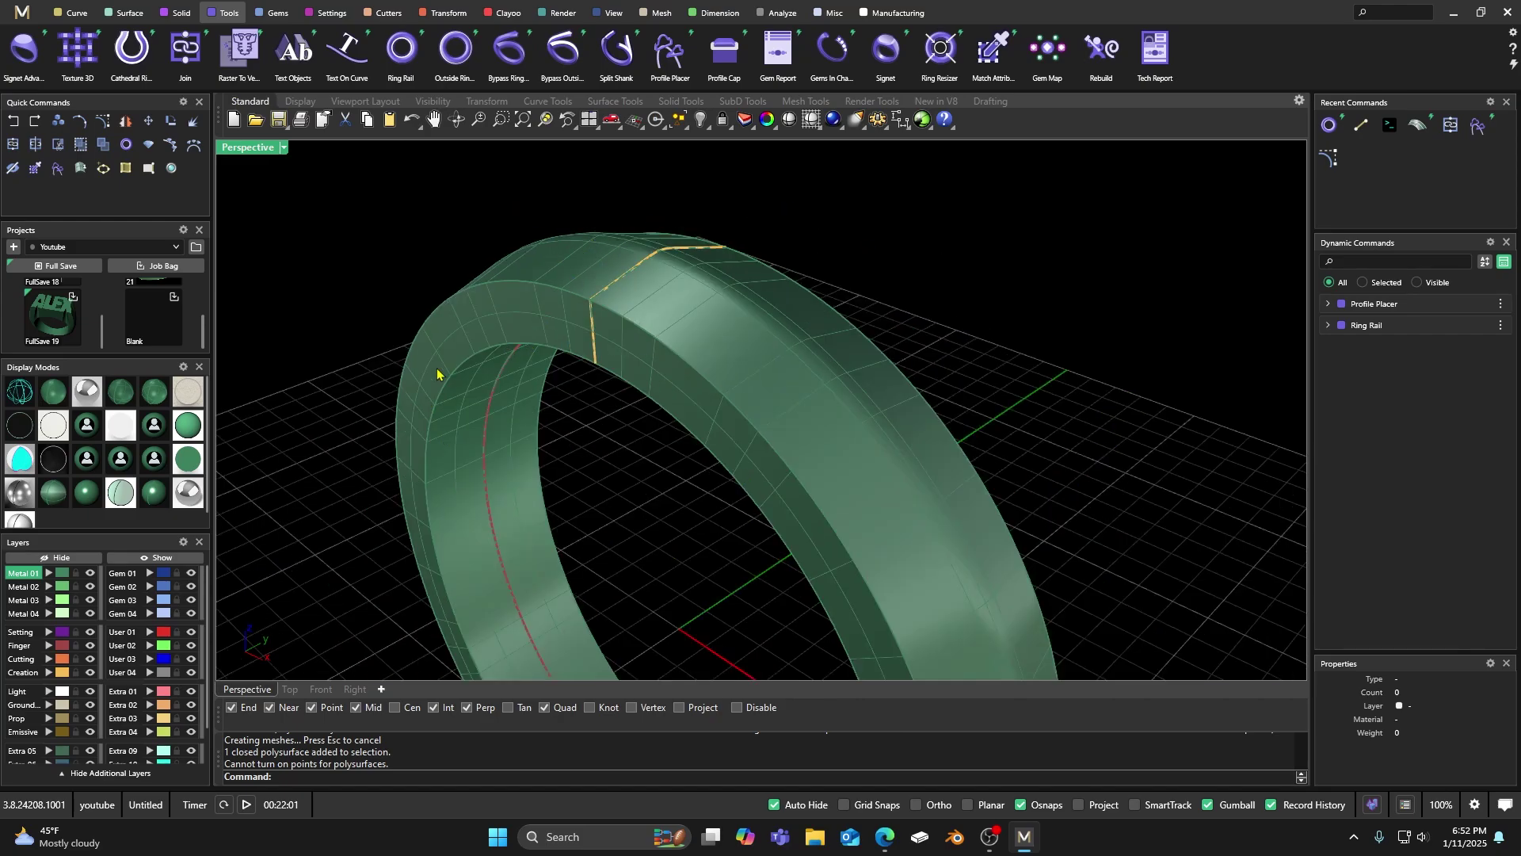
{"action": "scroll", "coordinate": [572, 340], "scroll_direction": "up", "scroll_amount": 2}
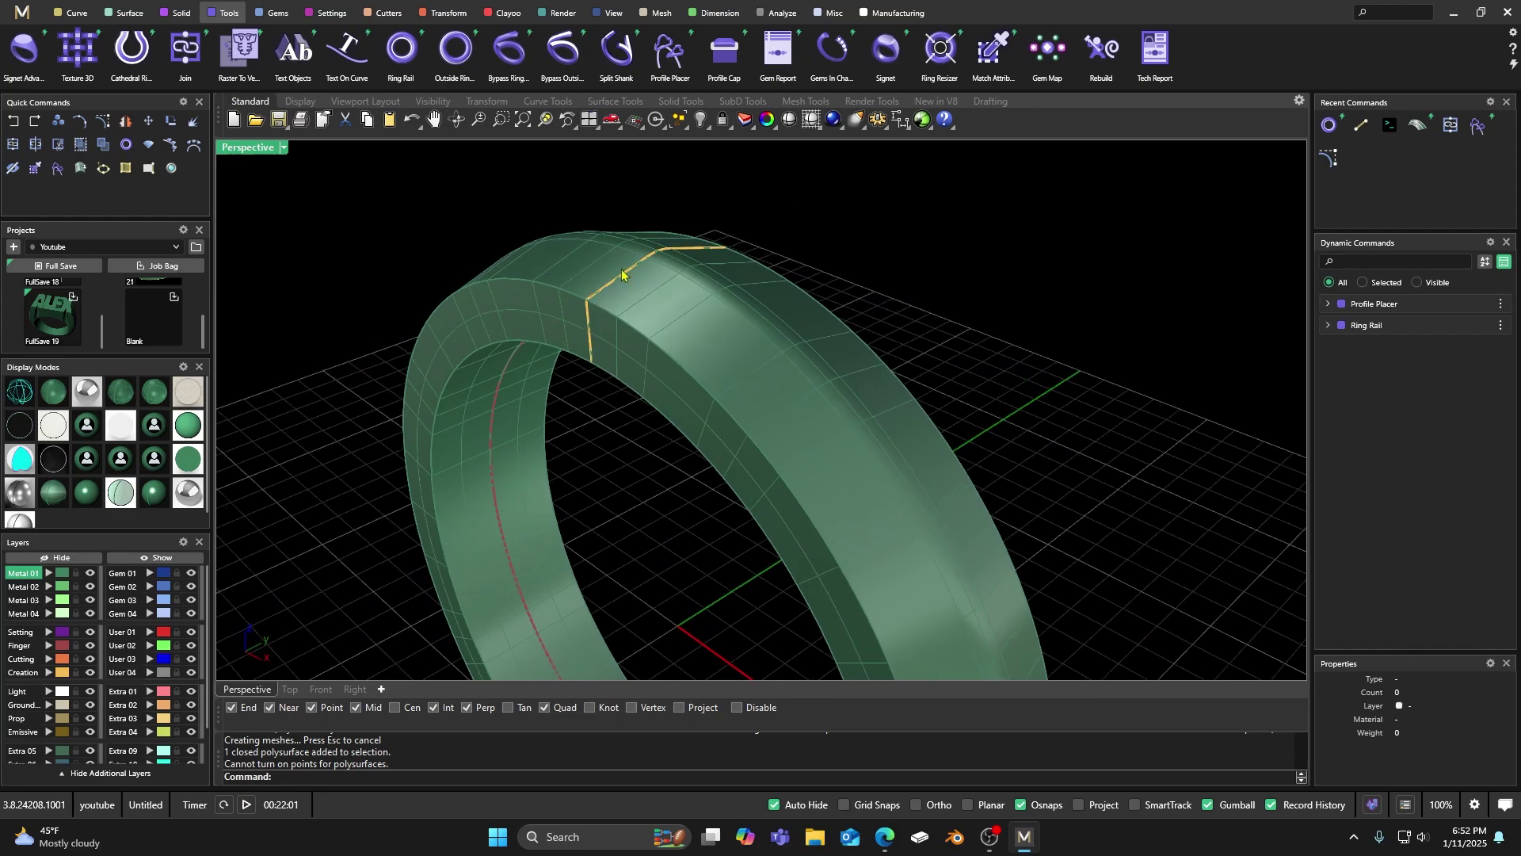
{"action": "scroll", "coordinate": [594, 326], "scroll_direction": "up", "scroll_amount": 2}
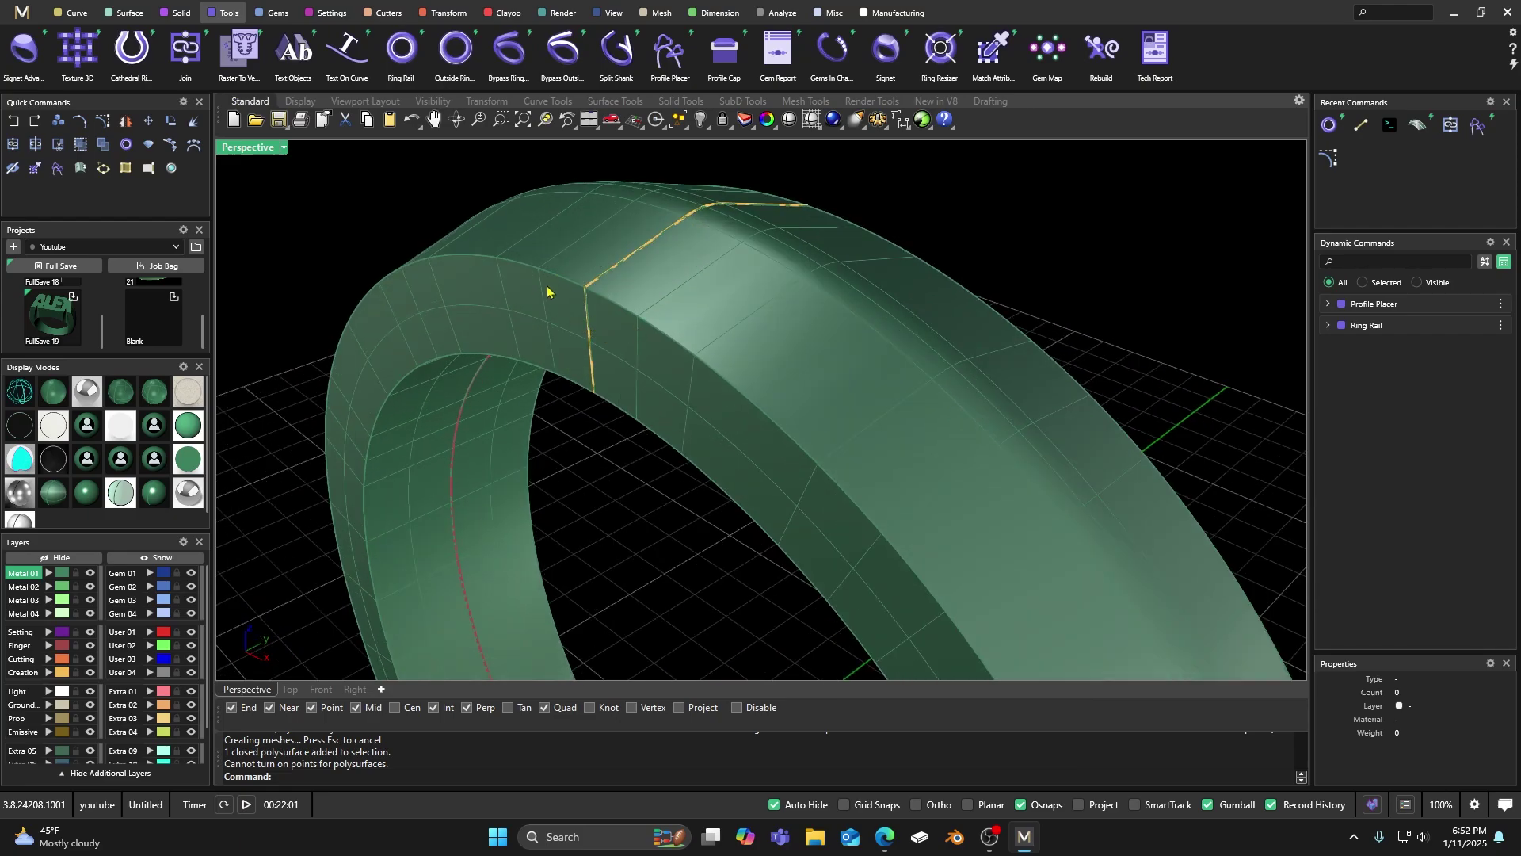
{"action": "scroll", "coordinate": [548, 292], "scroll_direction": "down", "scroll_amount": 1}
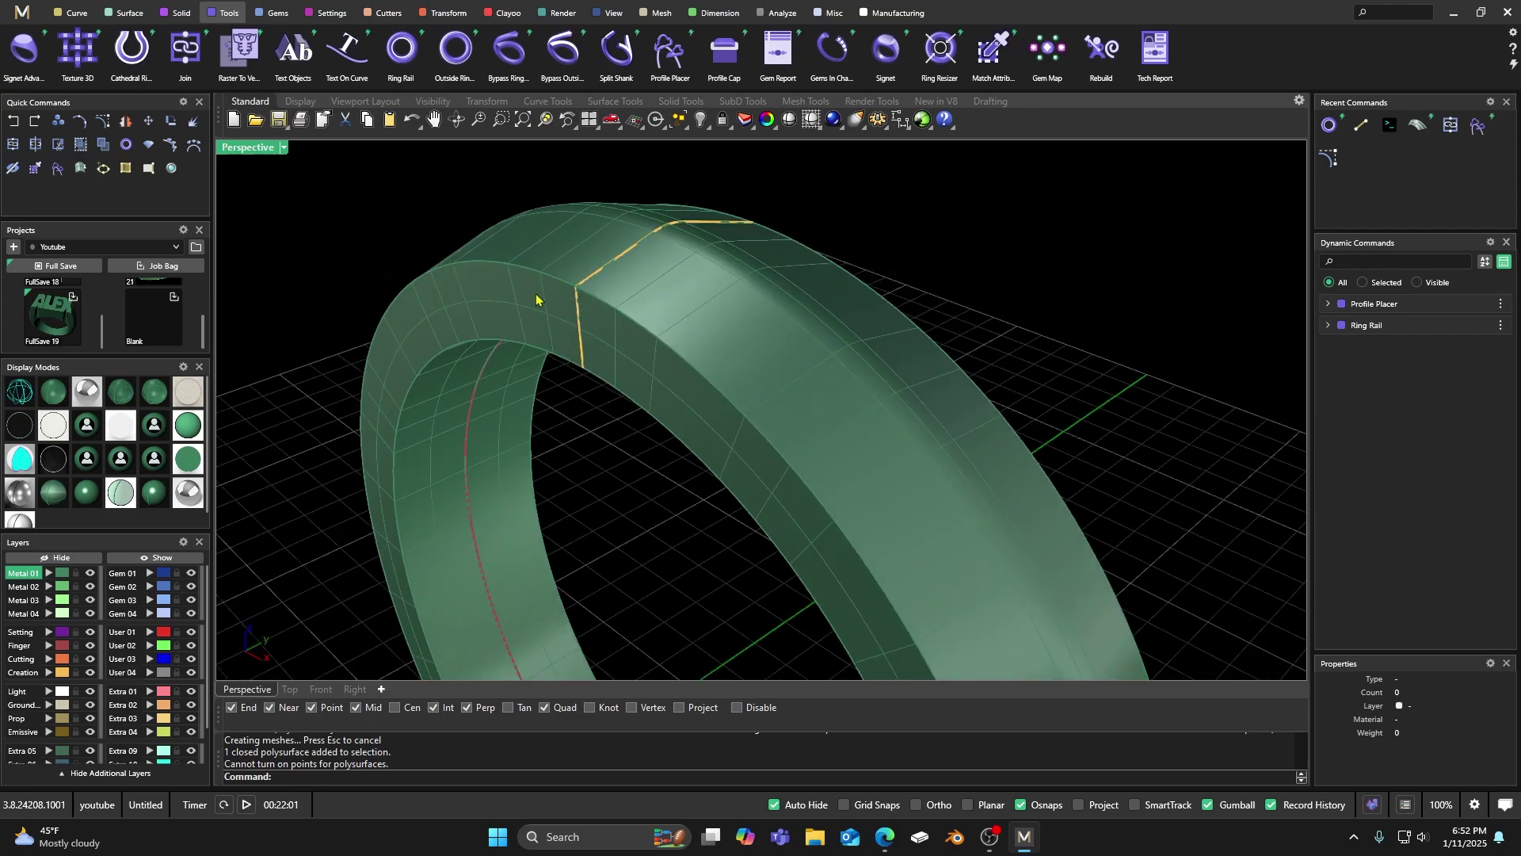
{"action": "left_click", "coordinate": [536, 300]}
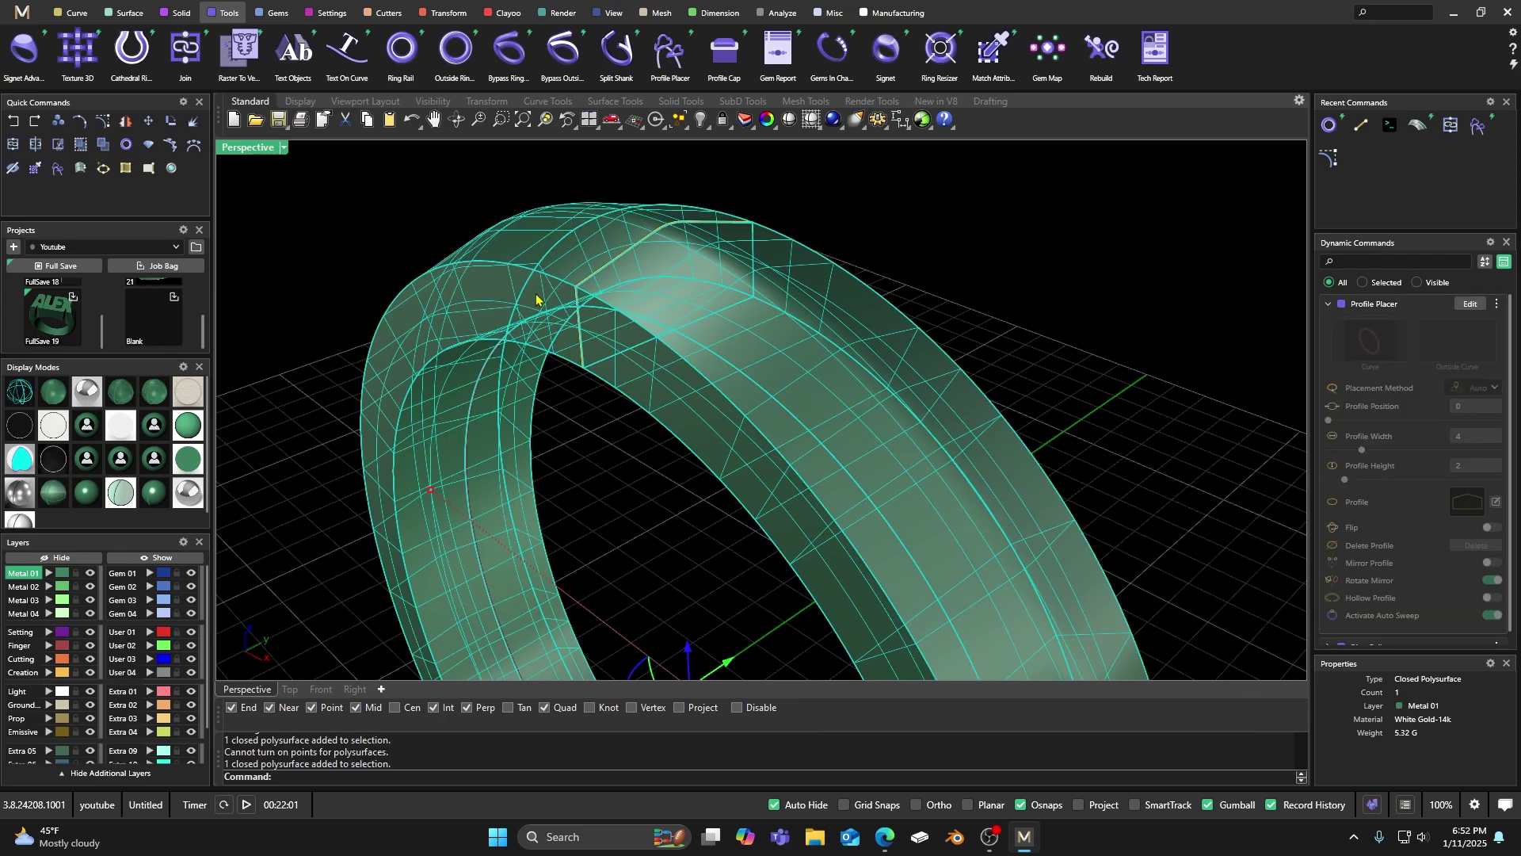
Delete the ring band and fillet the hexagonal profile's corners with radius 0.1
{"action": "key", "text": "Delete"}
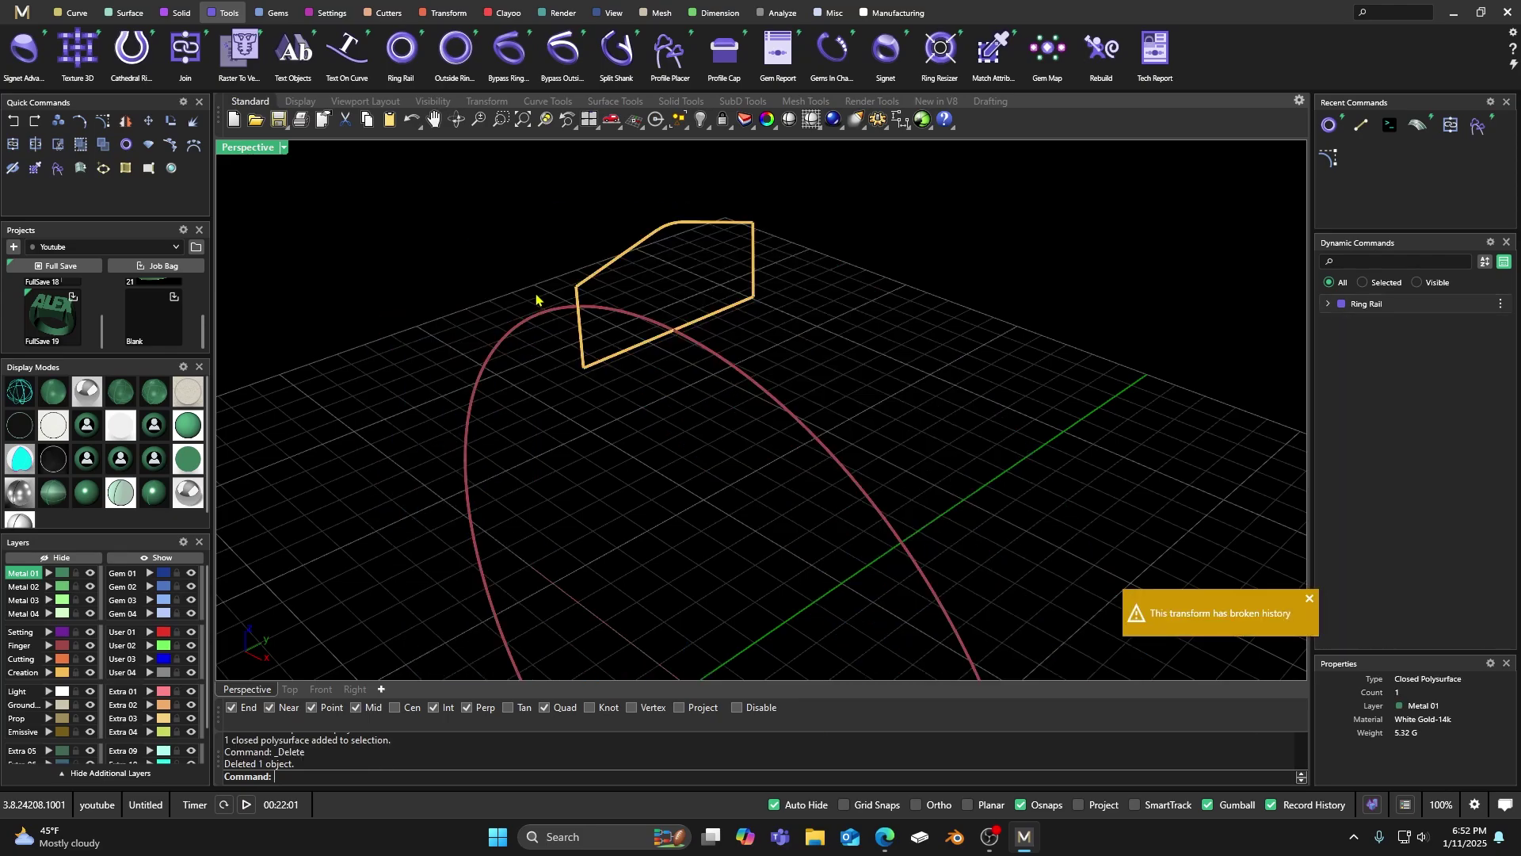
{"action": "left_click", "coordinate": [588, 282]}
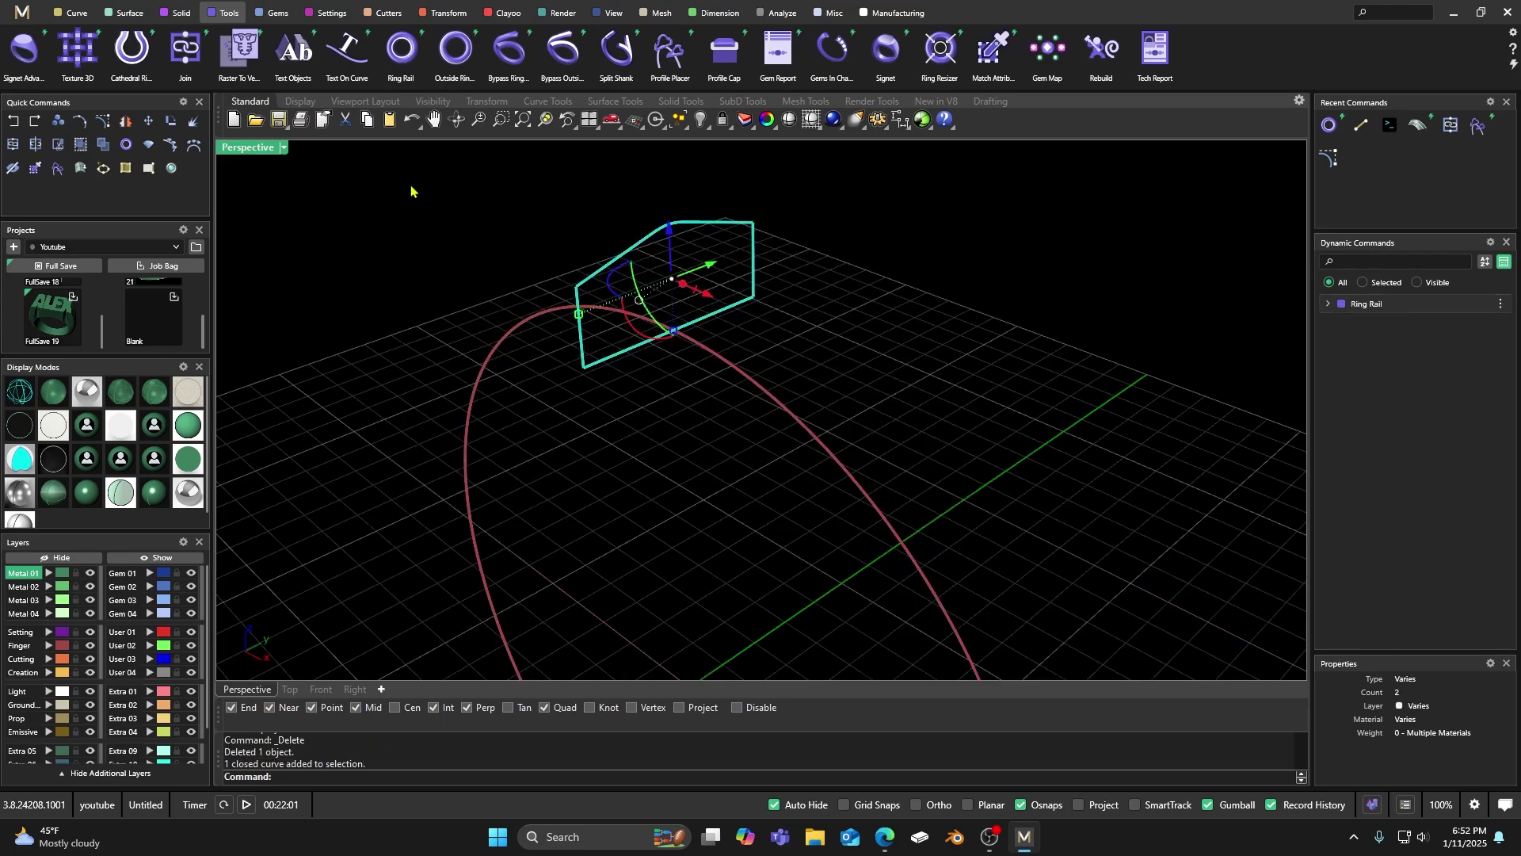
{"action": "left_click", "coordinate": [79, 15]}
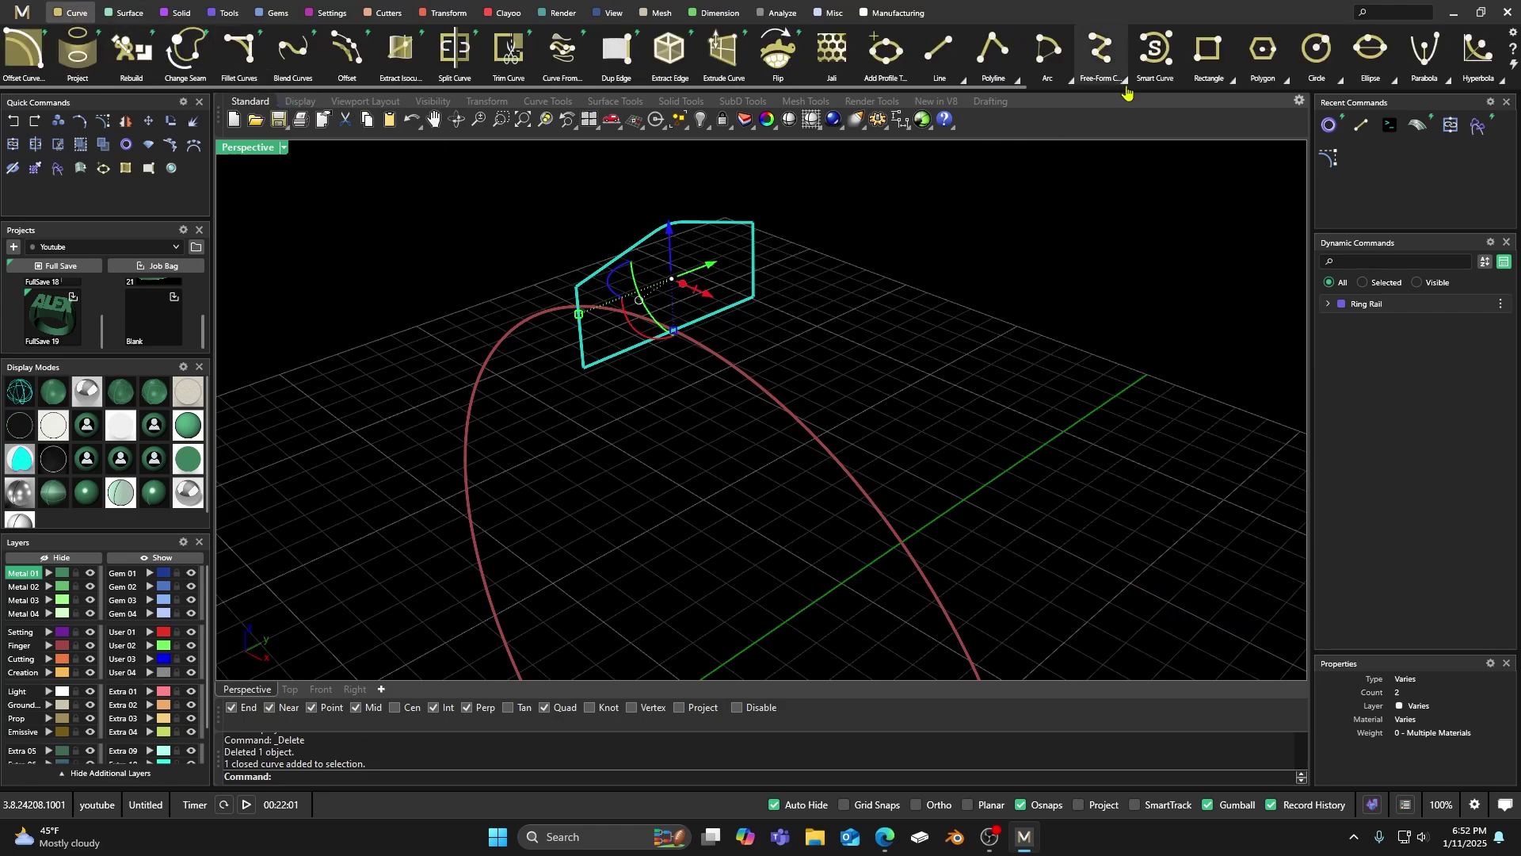
{"action": "scroll", "coordinate": [1152, 70], "scroll_direction": "down", "scroll_amount": 3}
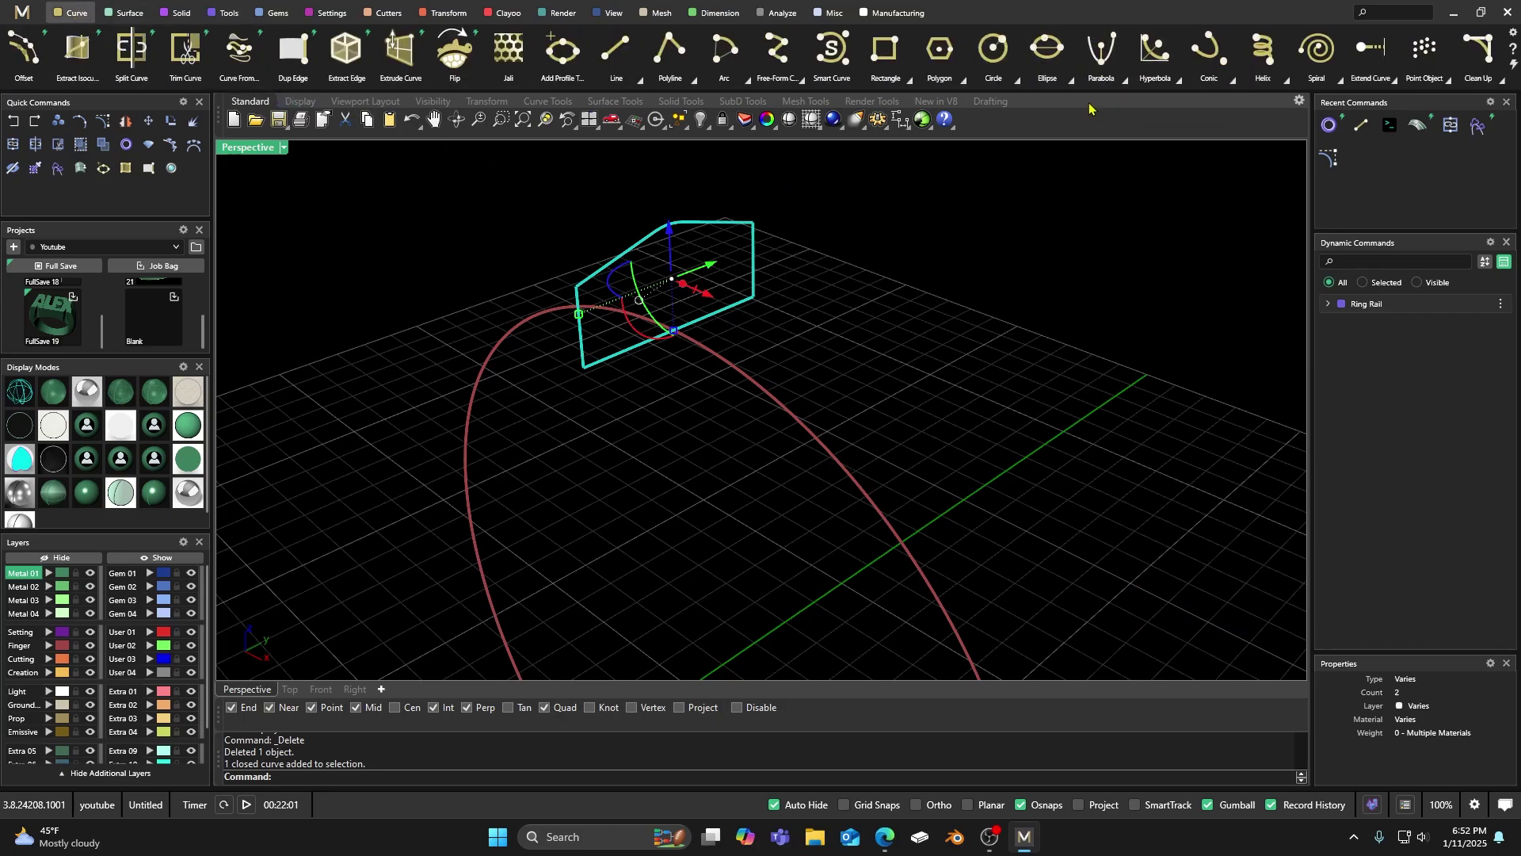
{"action": "scroll", "coordinate": [1236, 64], "scroll_direction": "down", "scroll_amount": 2}
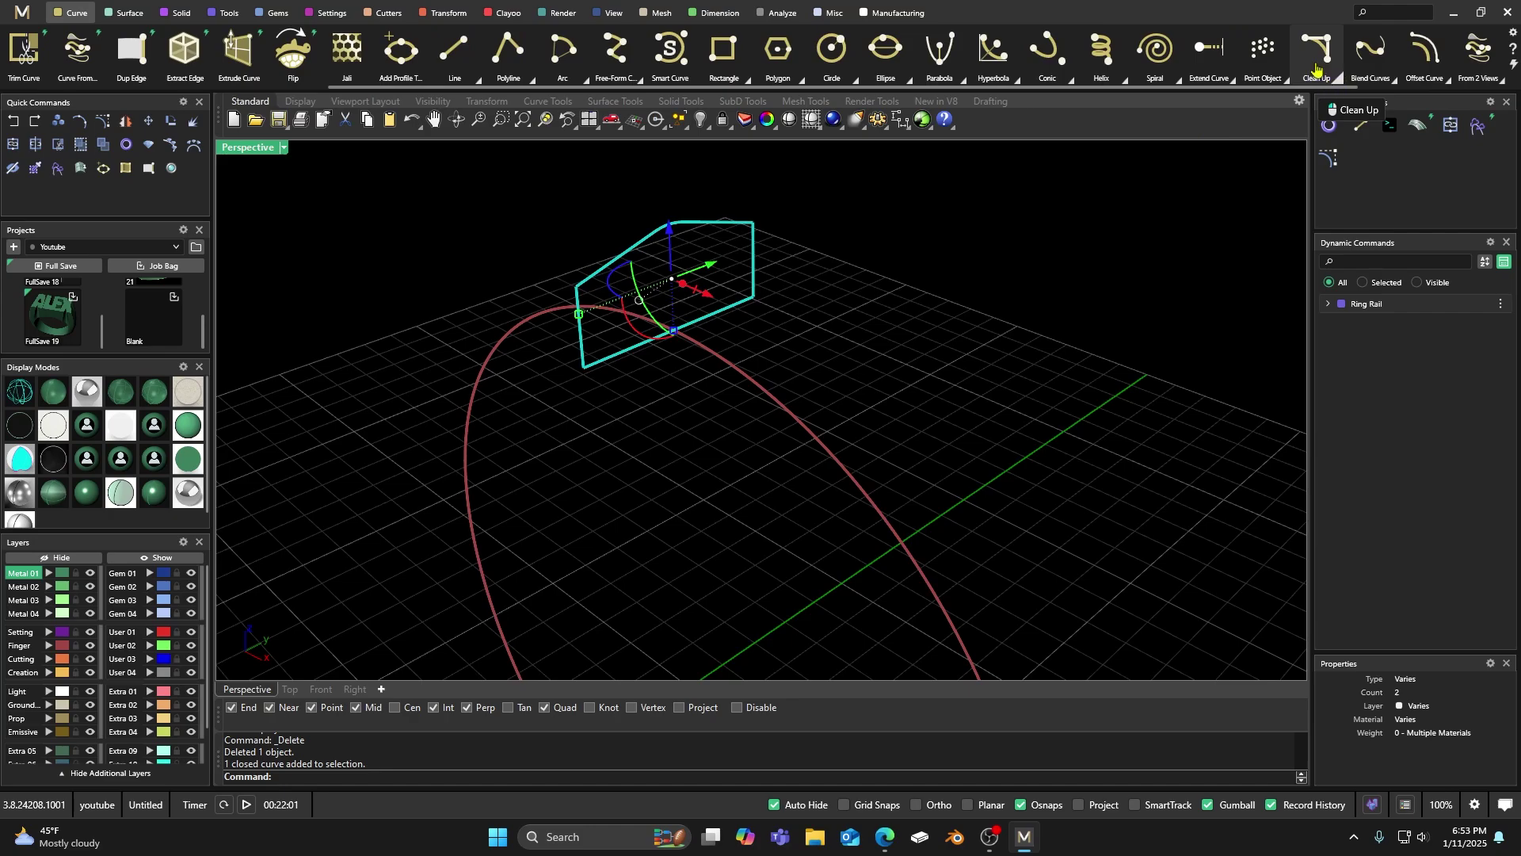
{"action": "left_click", "coordinate": [1336, 79]}
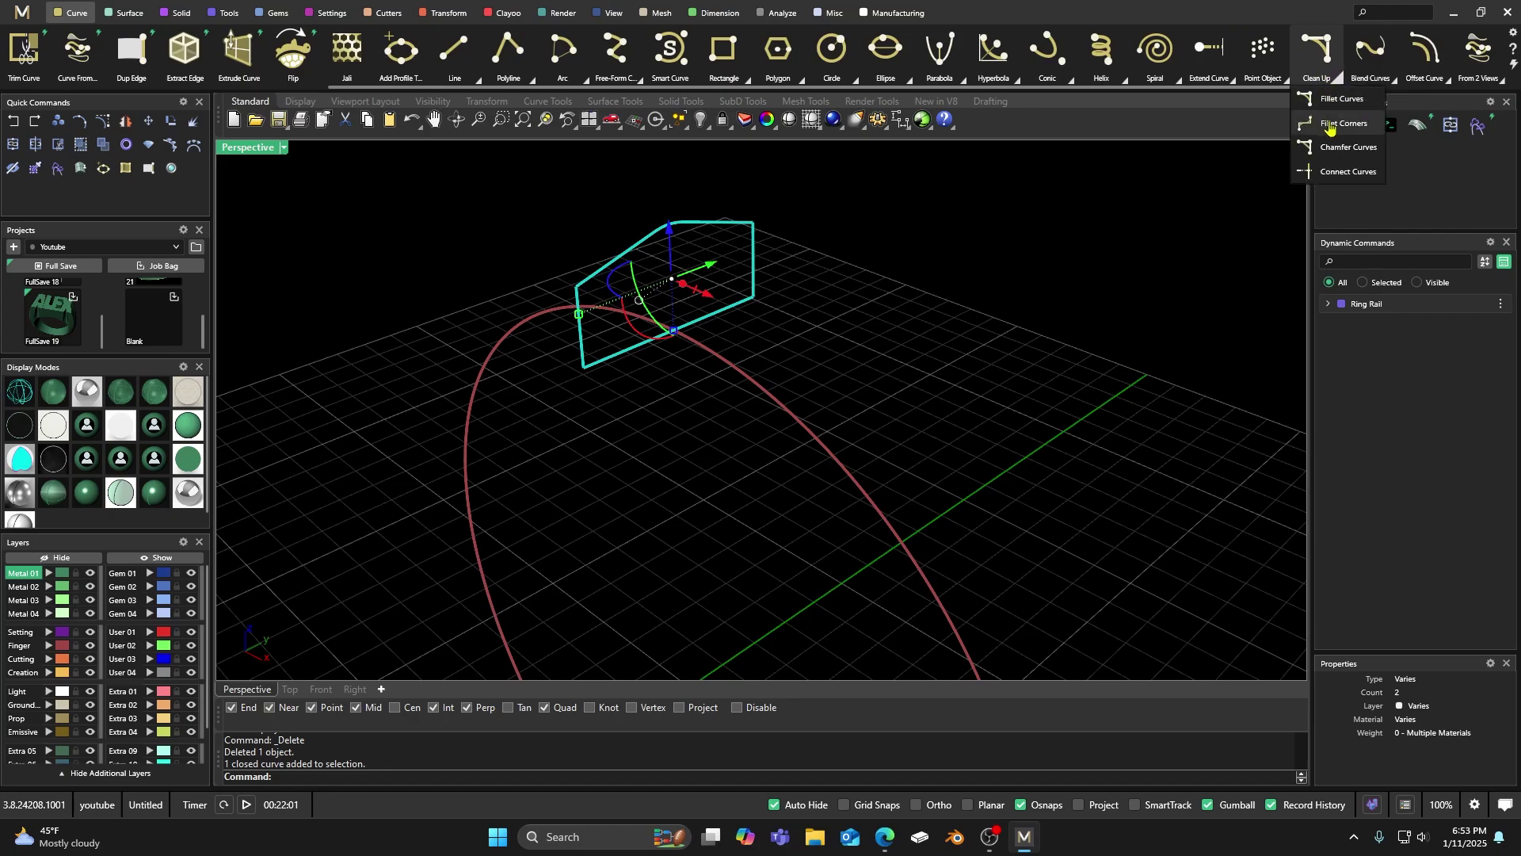
{"action": "left_click", "coordinate": [1339, 99]}
{"action": "key", "text": "Return"}
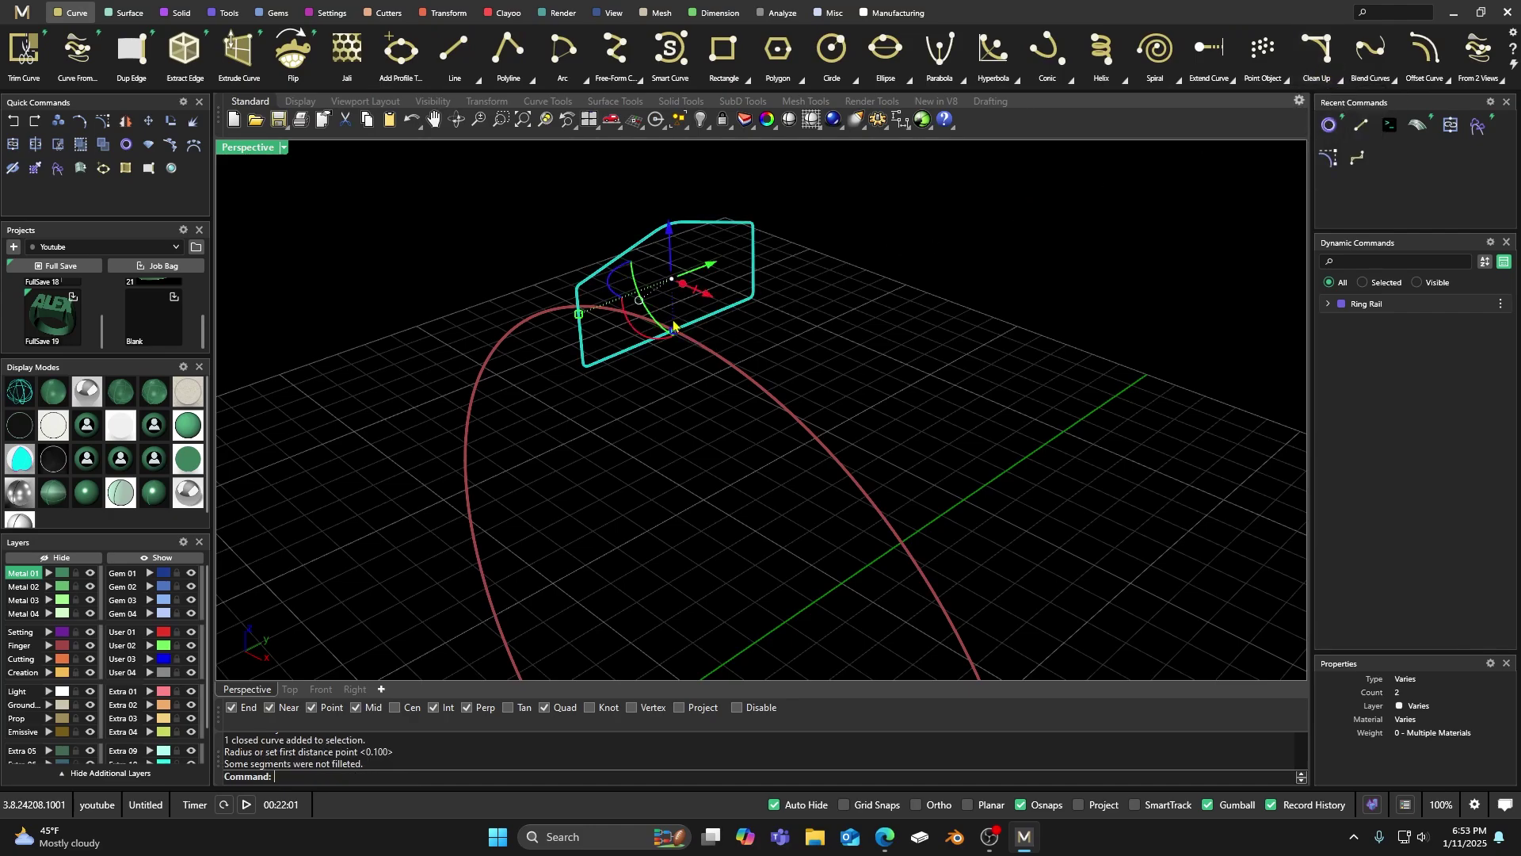
Check the filleted profile curve and orbit around the profile and rail
{"action": "scroll", "coordinate": [673, 328], "scroll_direction": "up", "scroll_amount": 4}
{"action": "left_click", "coordinate": [392, 235]}
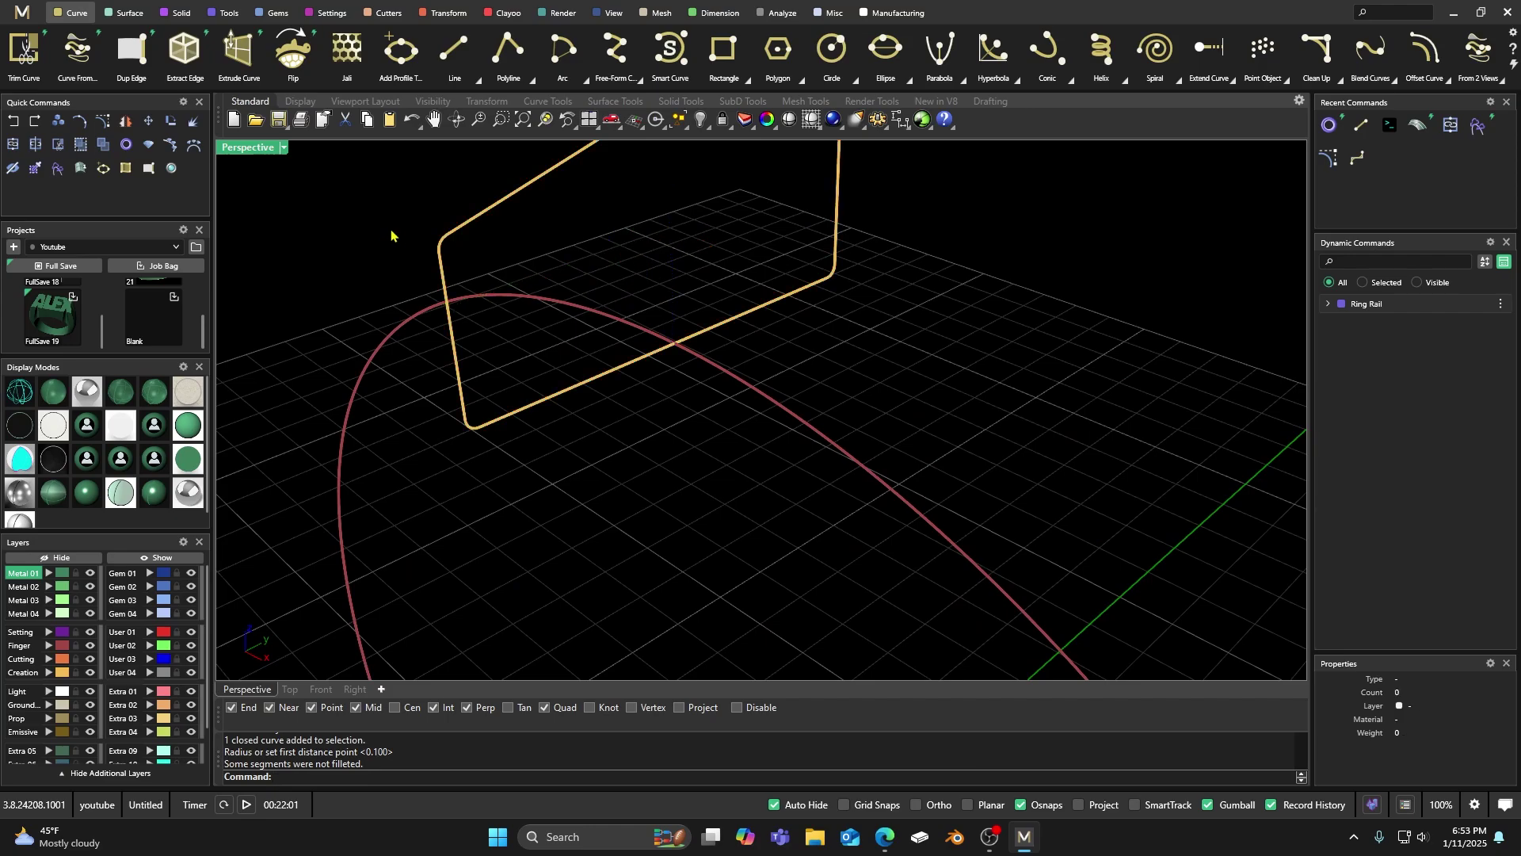
{"action": "scroll", "coordinate": [515, 230], "scroll_direction": "down", "scroll_amount": 3}
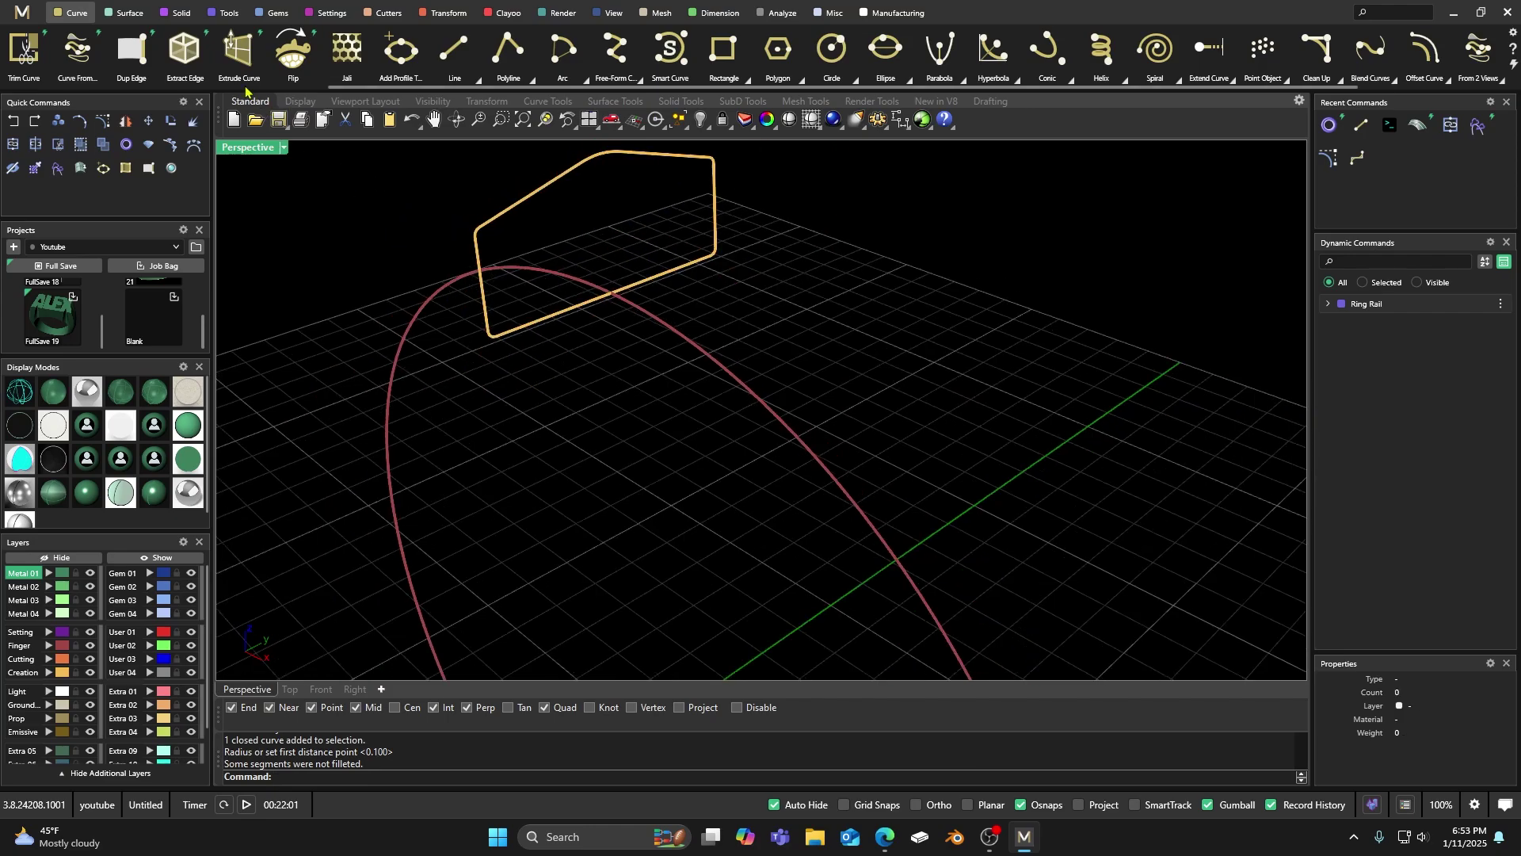
{"action": "left_click", "coordinate": [493, 222]}
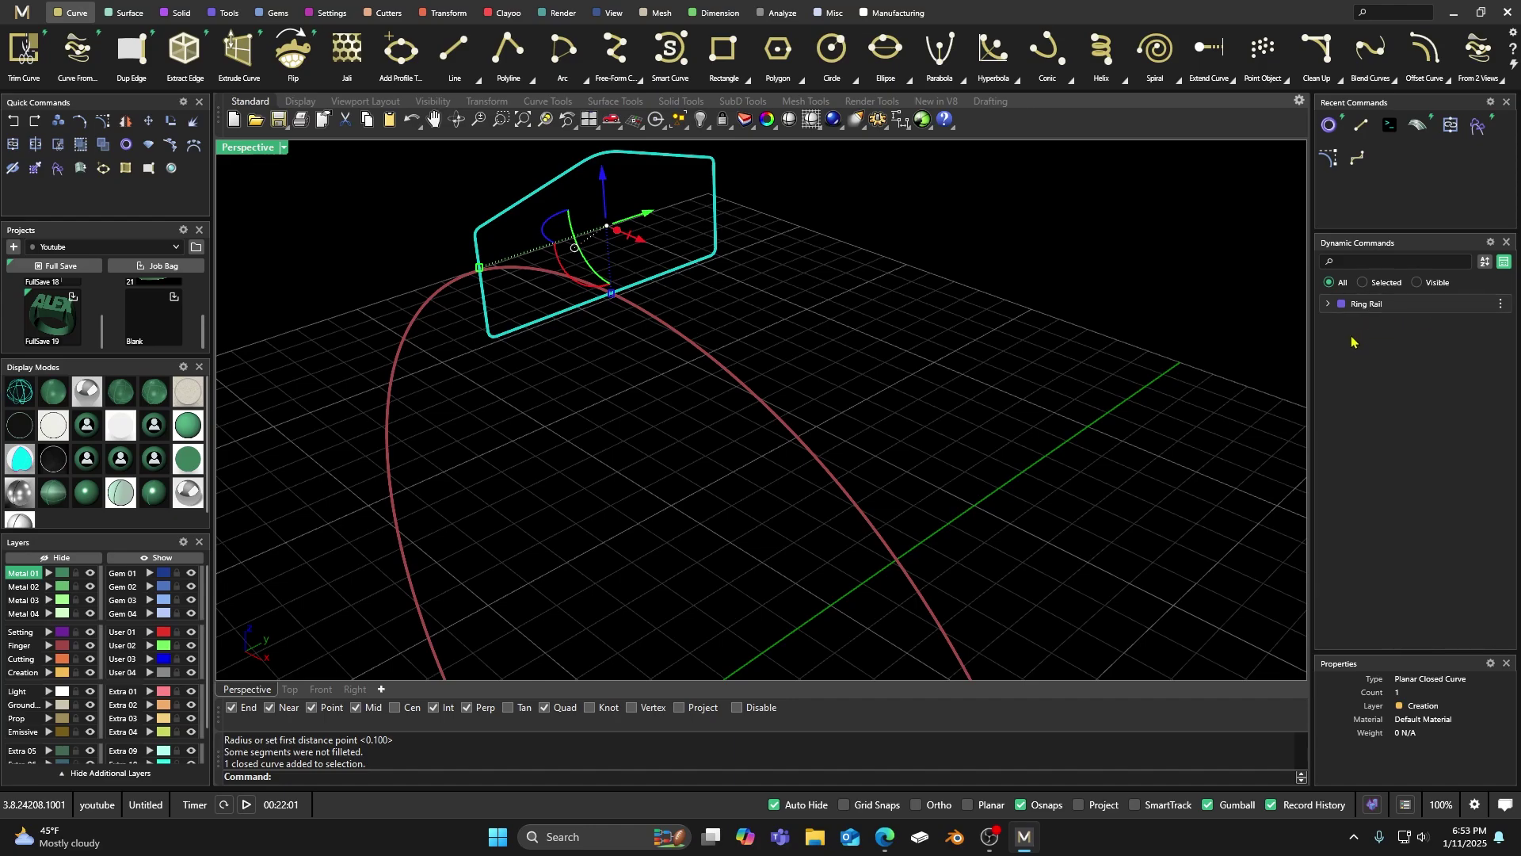
{"action": "left_click", "coordinate": [854, 298]}
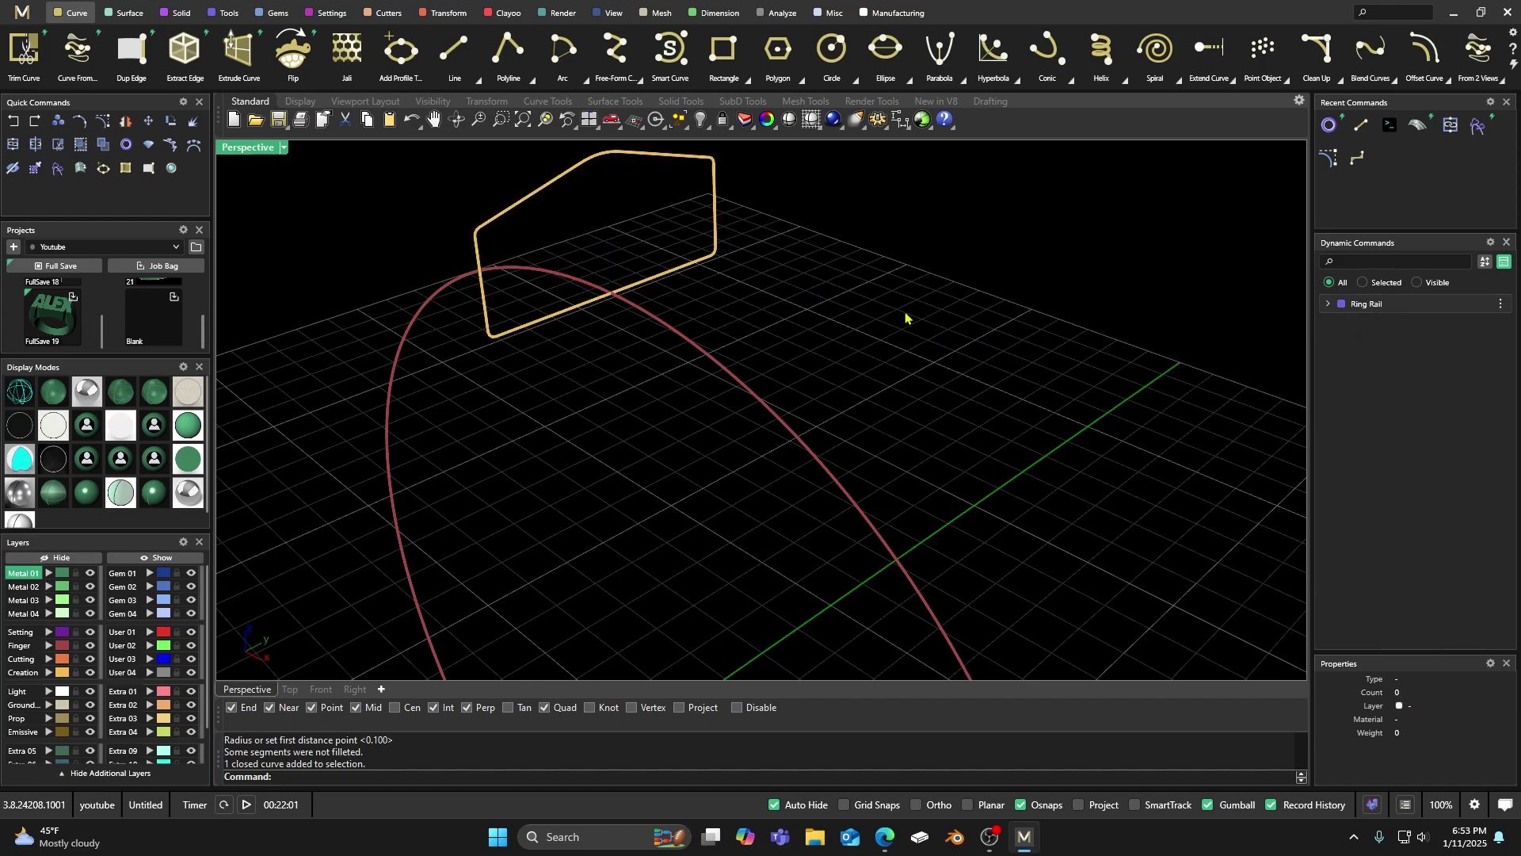
{"action": "right_click_drag", "start_coordinate": [906, 317], "coordinate": [838, 347]}
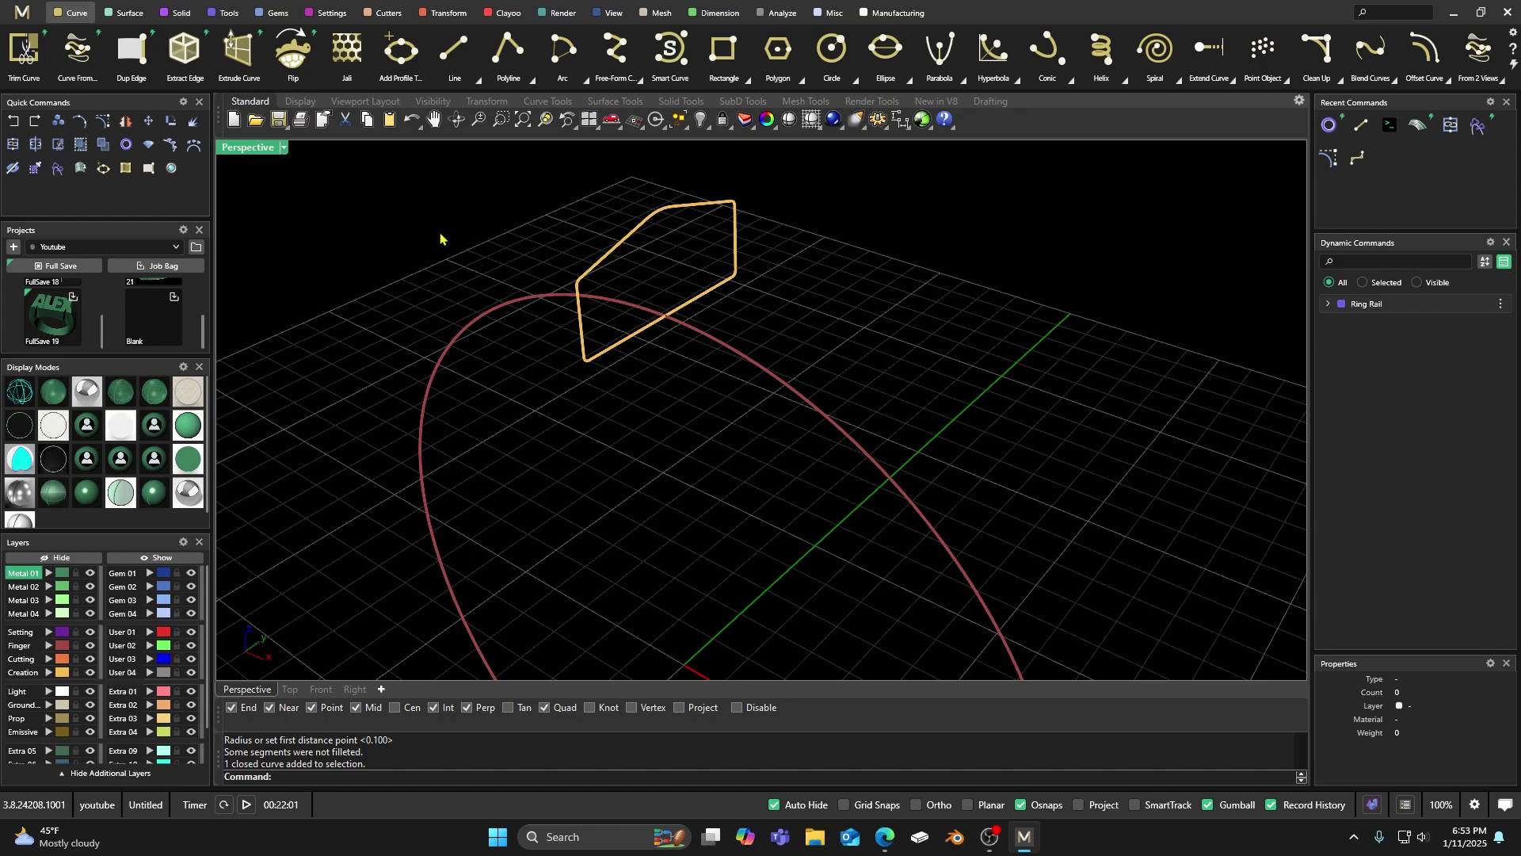
Sweep the hexagon profile along the red ring rail with a one-rail sweep
{"action": "left_click", "coordinate": [130, 14]}
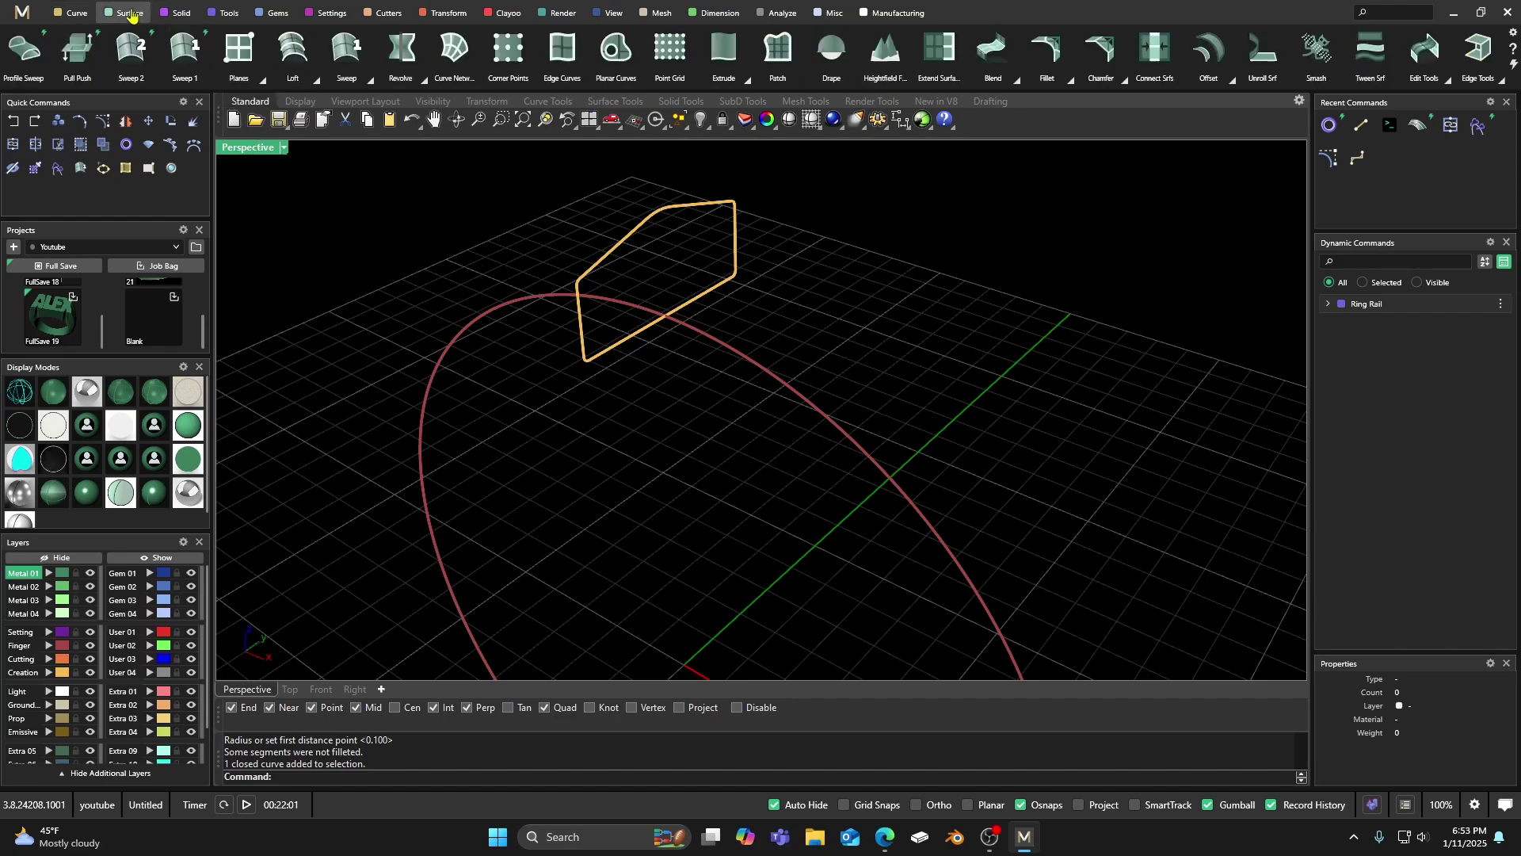
{"action": "left_click", "coordinate": [185, 49]}
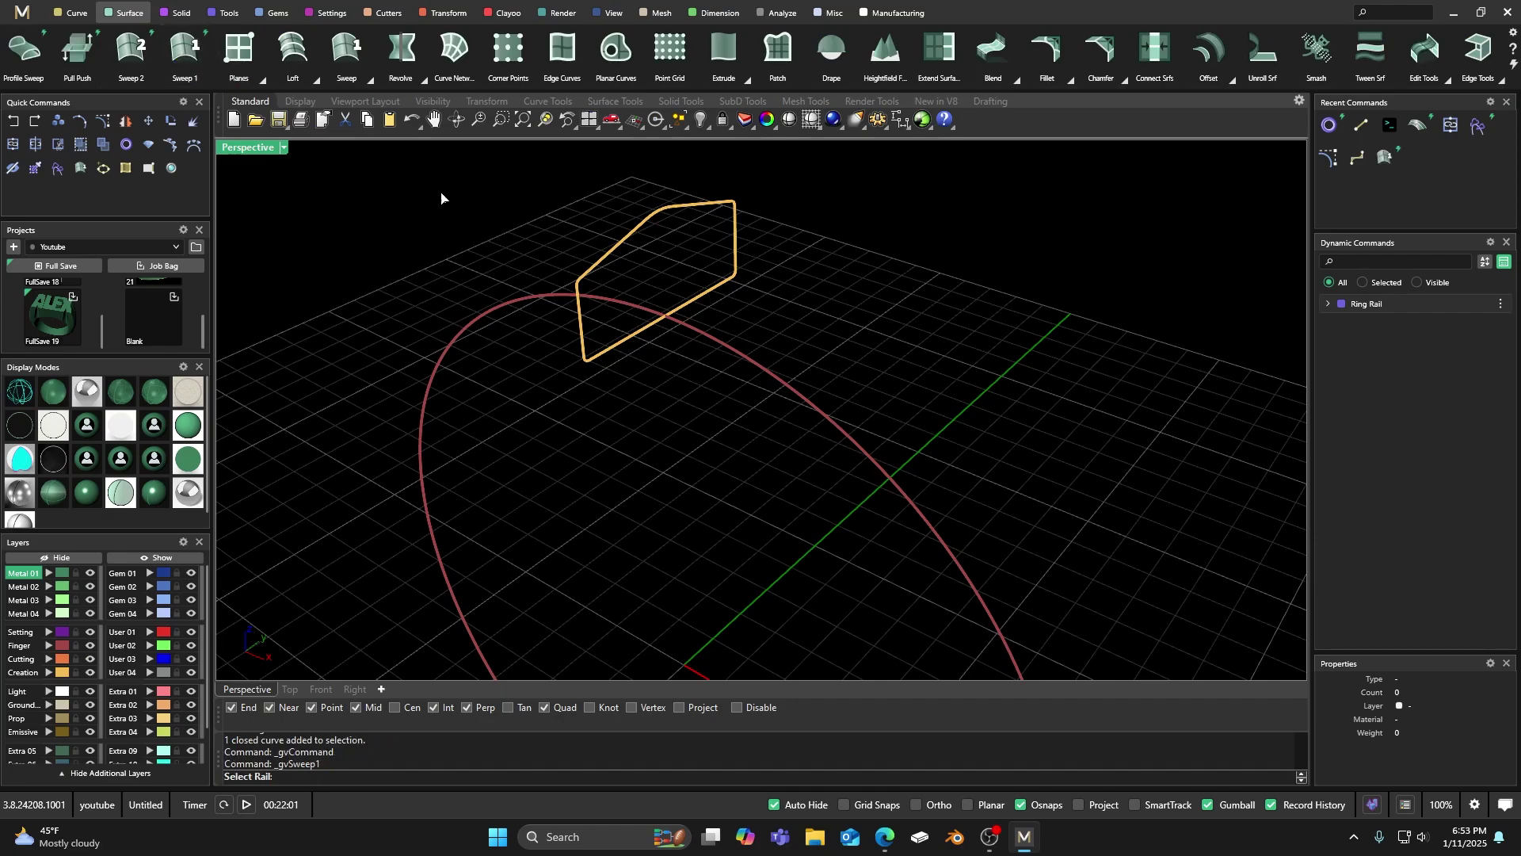
{"action": "left_click", "coordinate": [744, 364]}
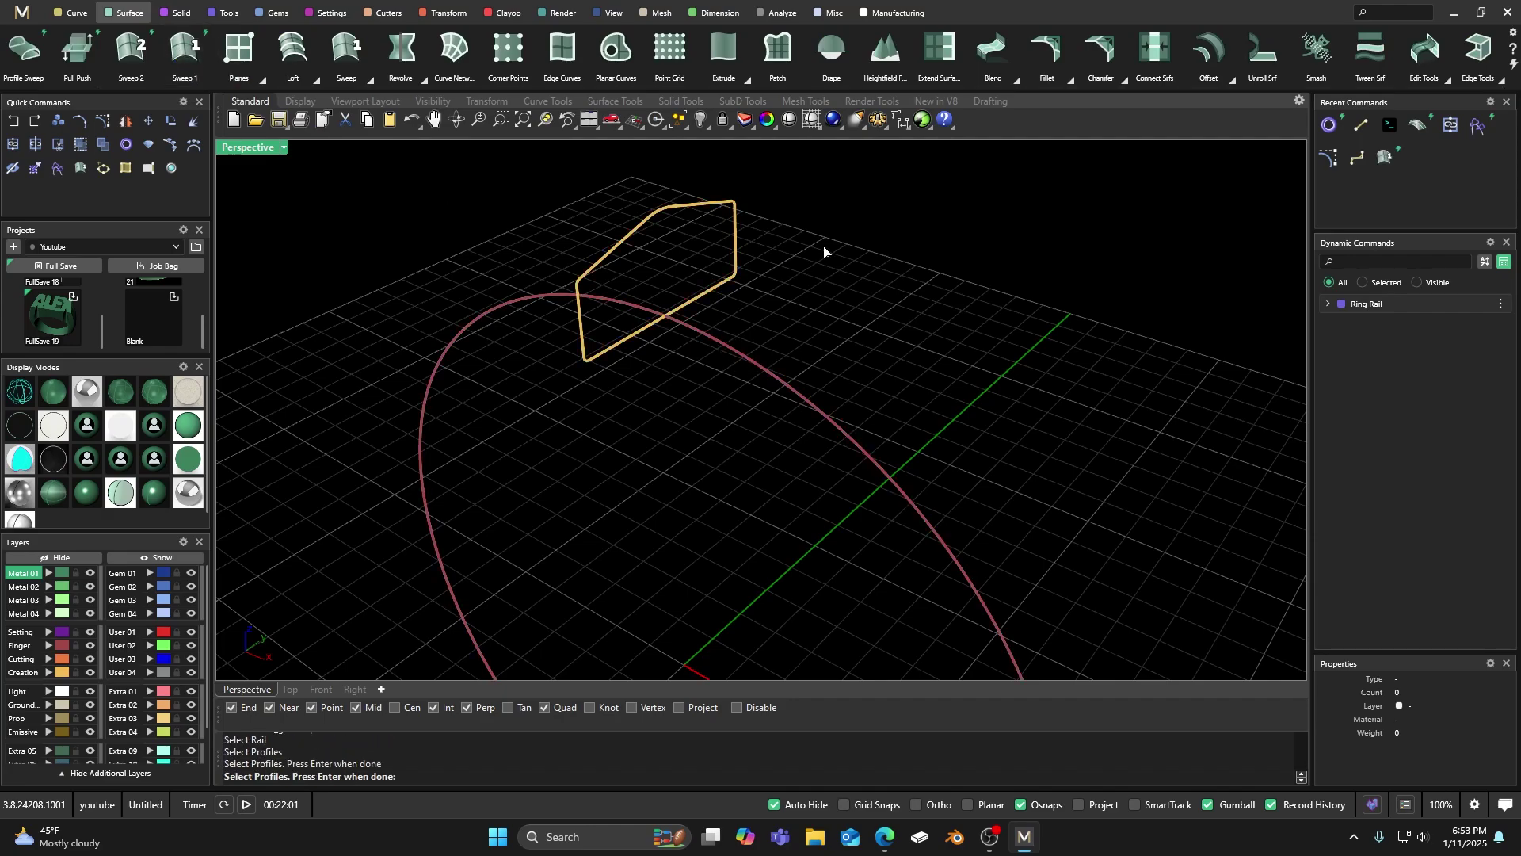
{"action": "left_click", "coordinate": [738, 282]}
{"action": "key", "text": "Return"}
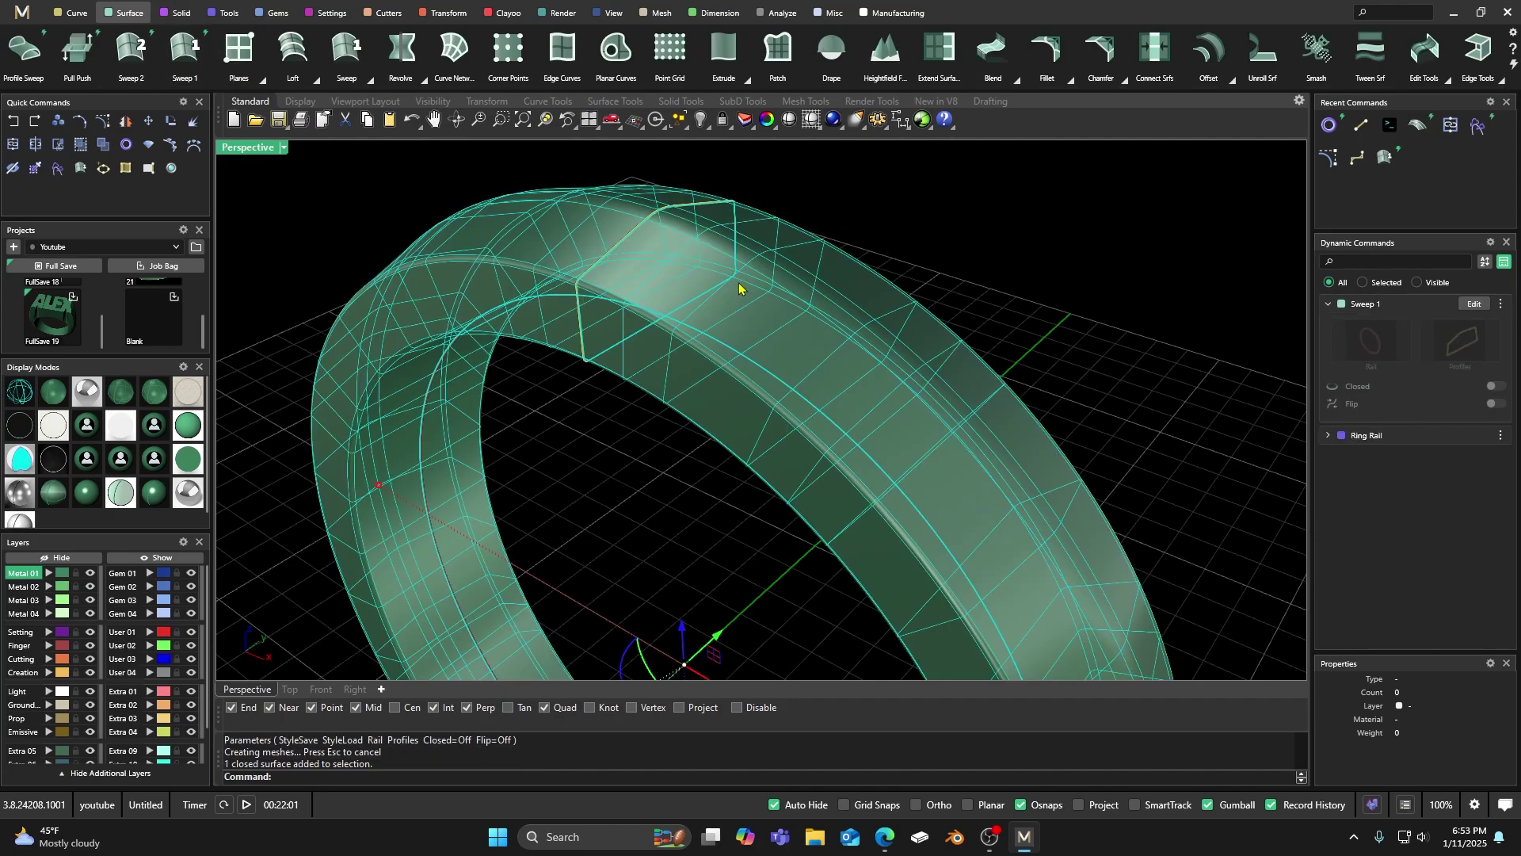
Inspect the swept ring's control points, then delete the ring surface
{"action": "left_click", "coordinate": [125, 121]}
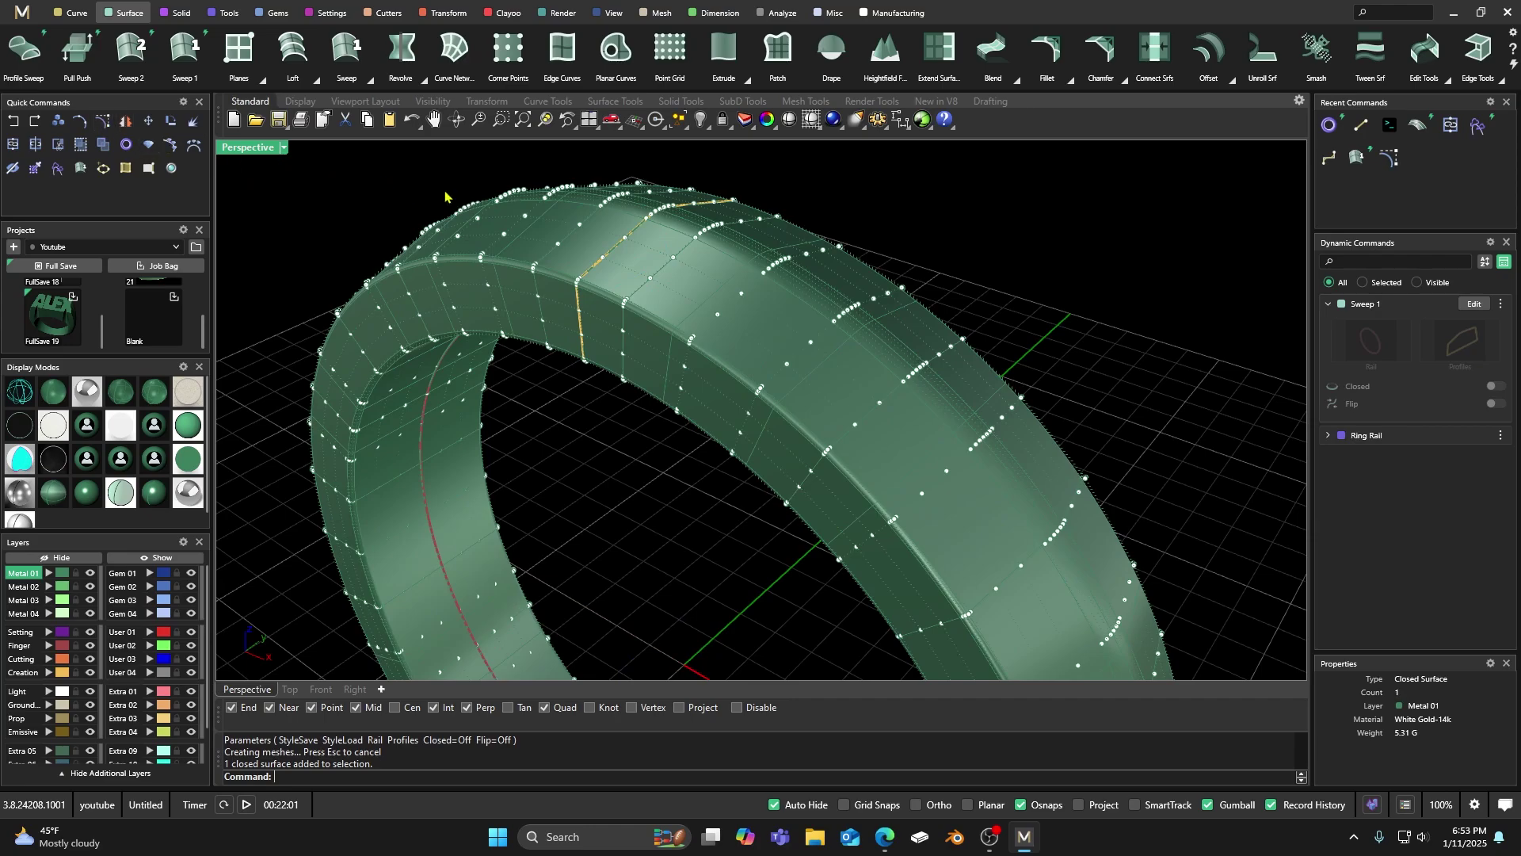
{"action": "right_click_drag", "start_coordinate": [615, 268], "coordinate": [623, 256]}
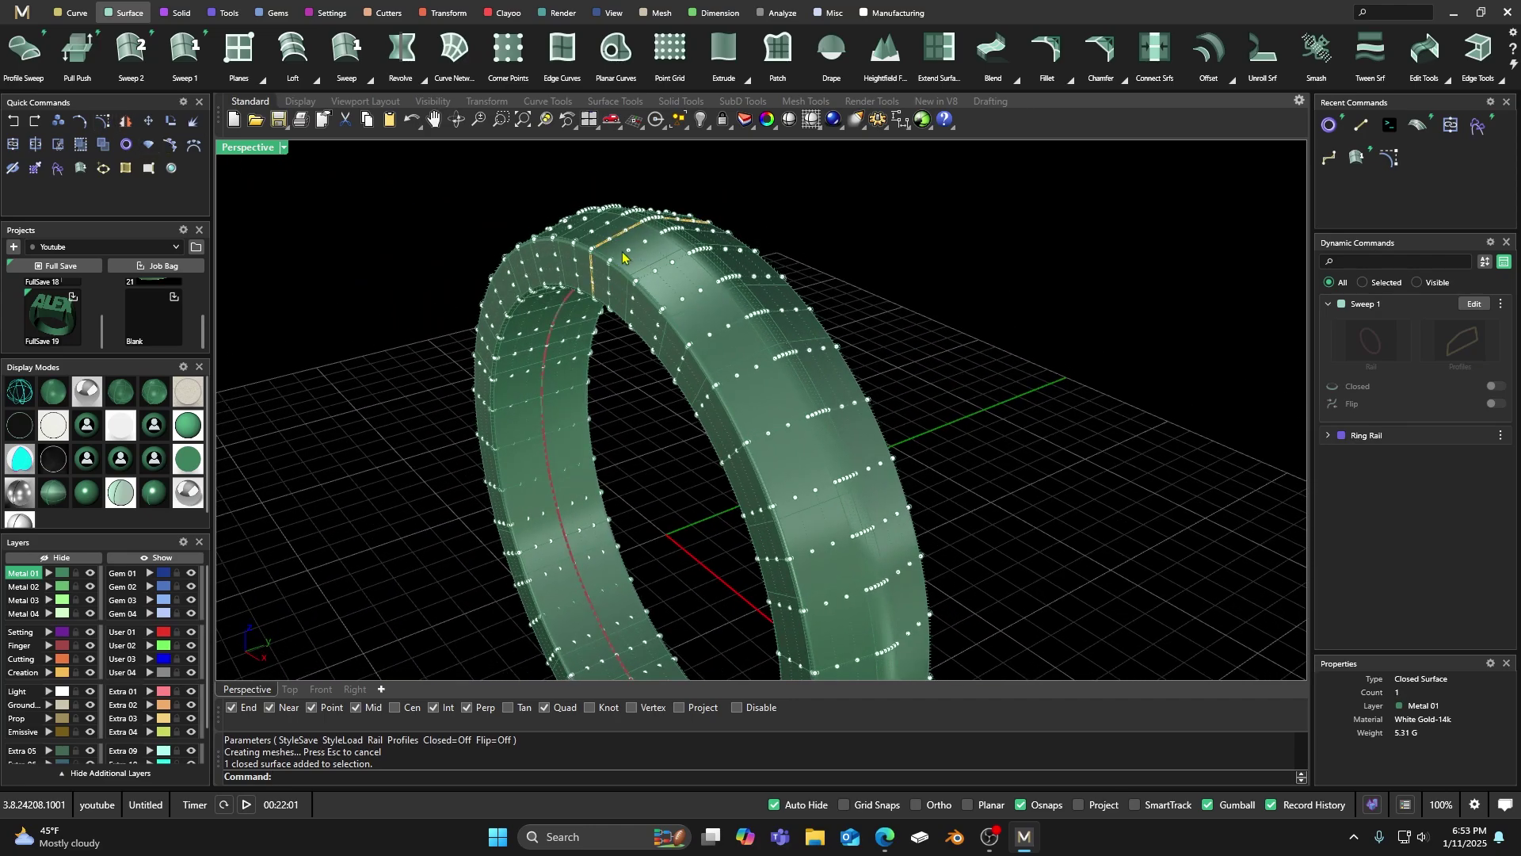
{"action": "scroll", "coordinate": [622, 256], "scroll_direction": "up", "scroll_amount": 3}
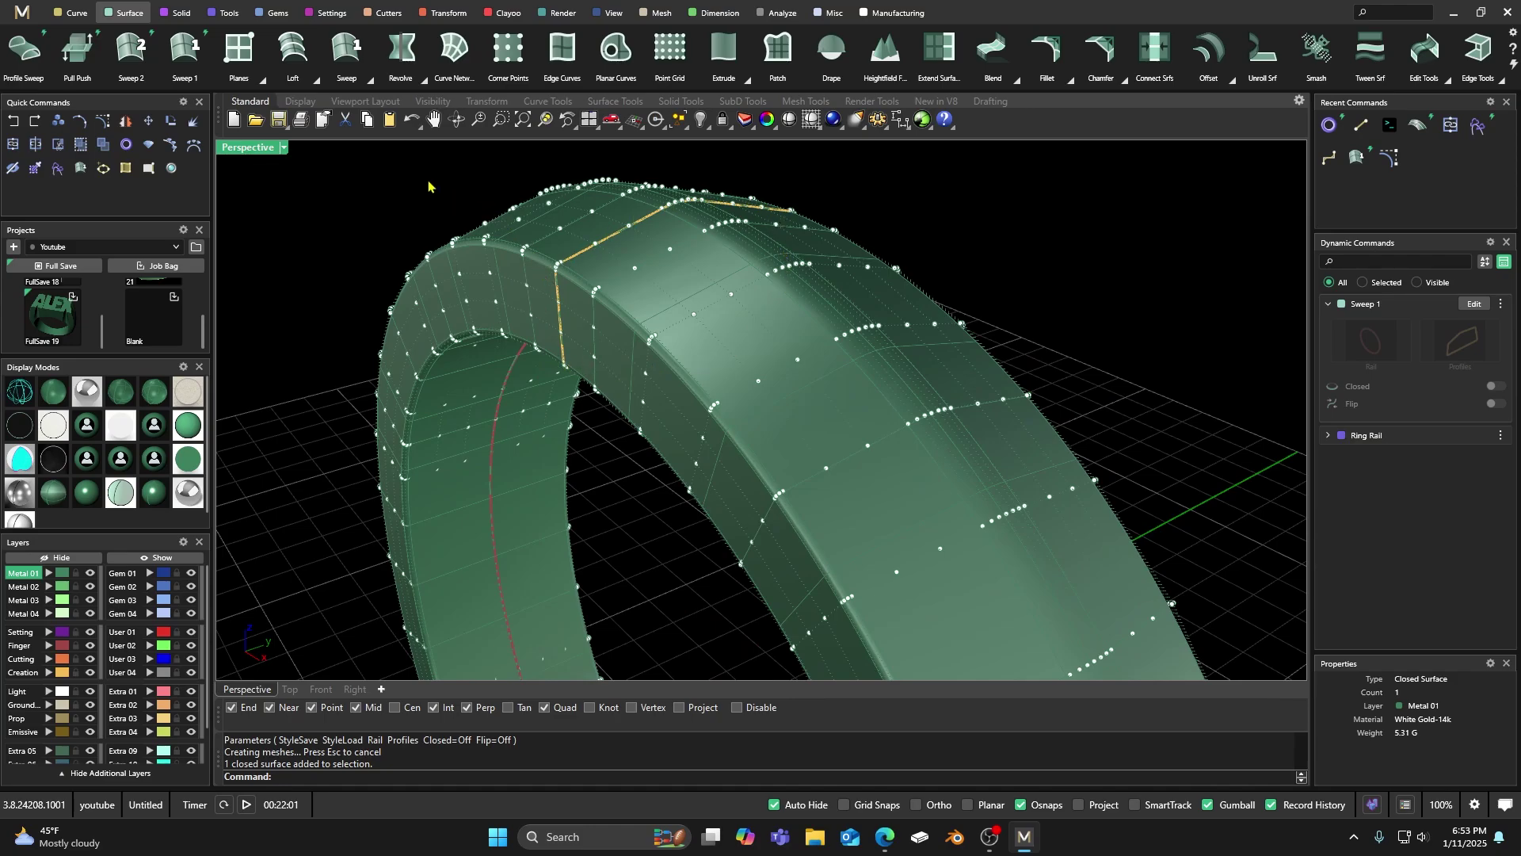
{"action": "left_click", "coordinate": [505, 235]}
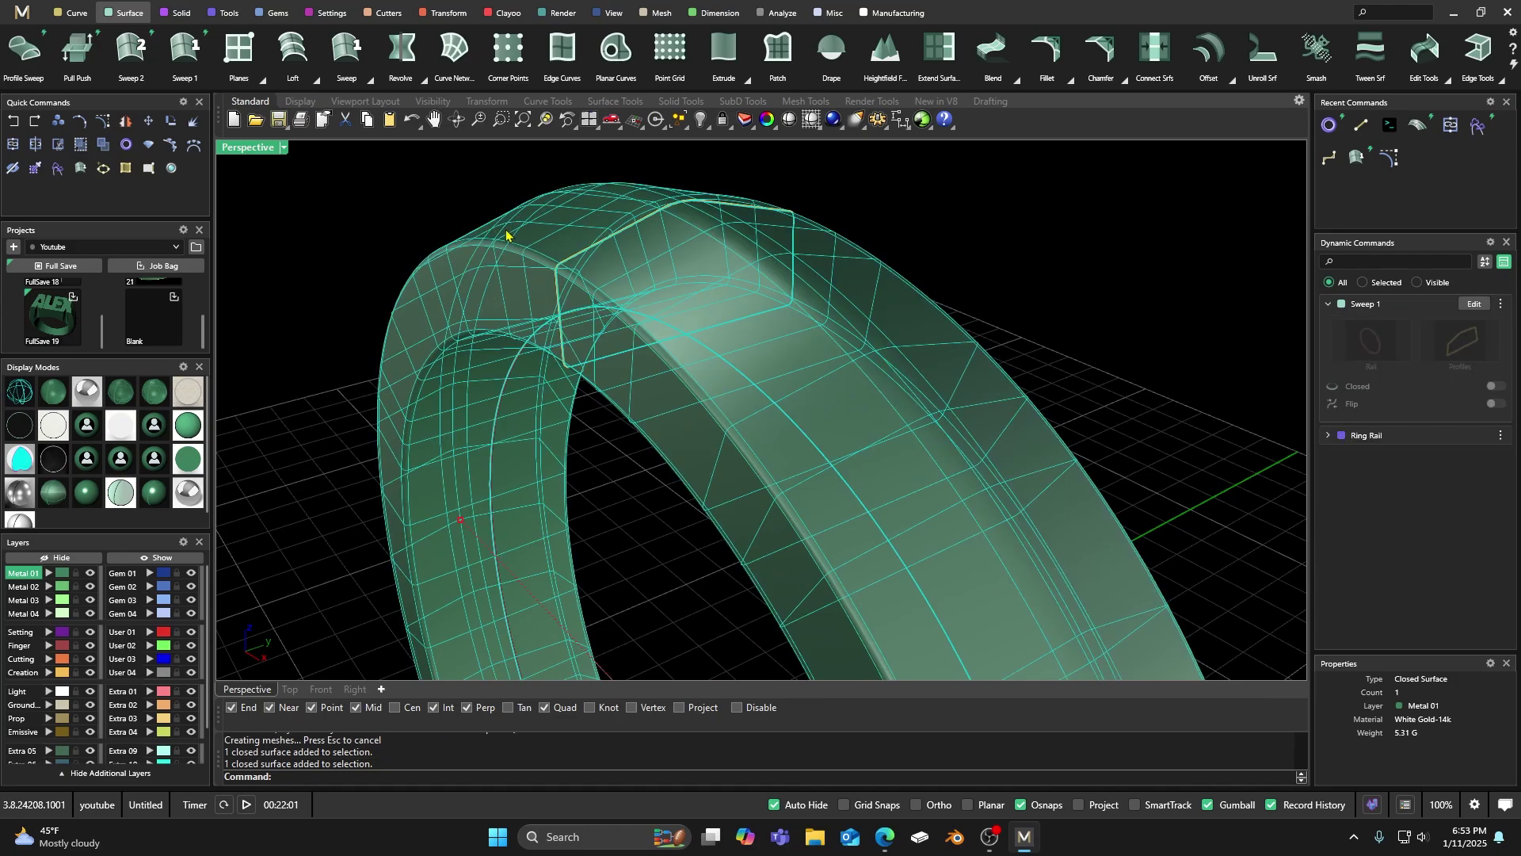
{"action": "key", "text": "Delete"}
{"action": "scroll", "coordinate": [507, 238], "scroll_direction": "down", "scroll_amount": 2}
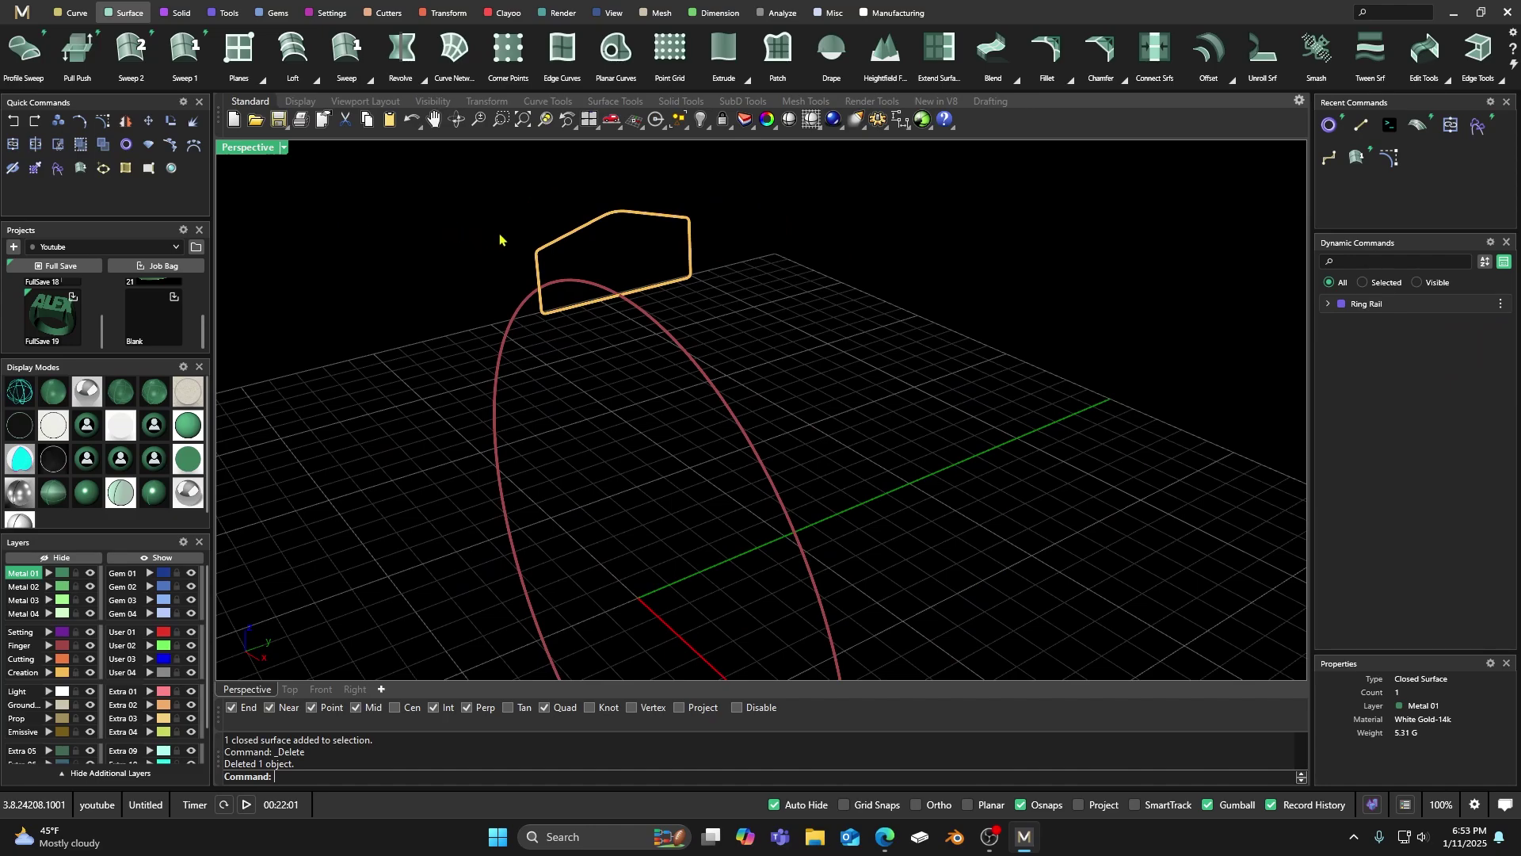
Undo Delete, gvSweep1 and FilletCorners to restore the unfilleted hexagonal profile
{"action": "left_click", "coordinate": [14, 121]}
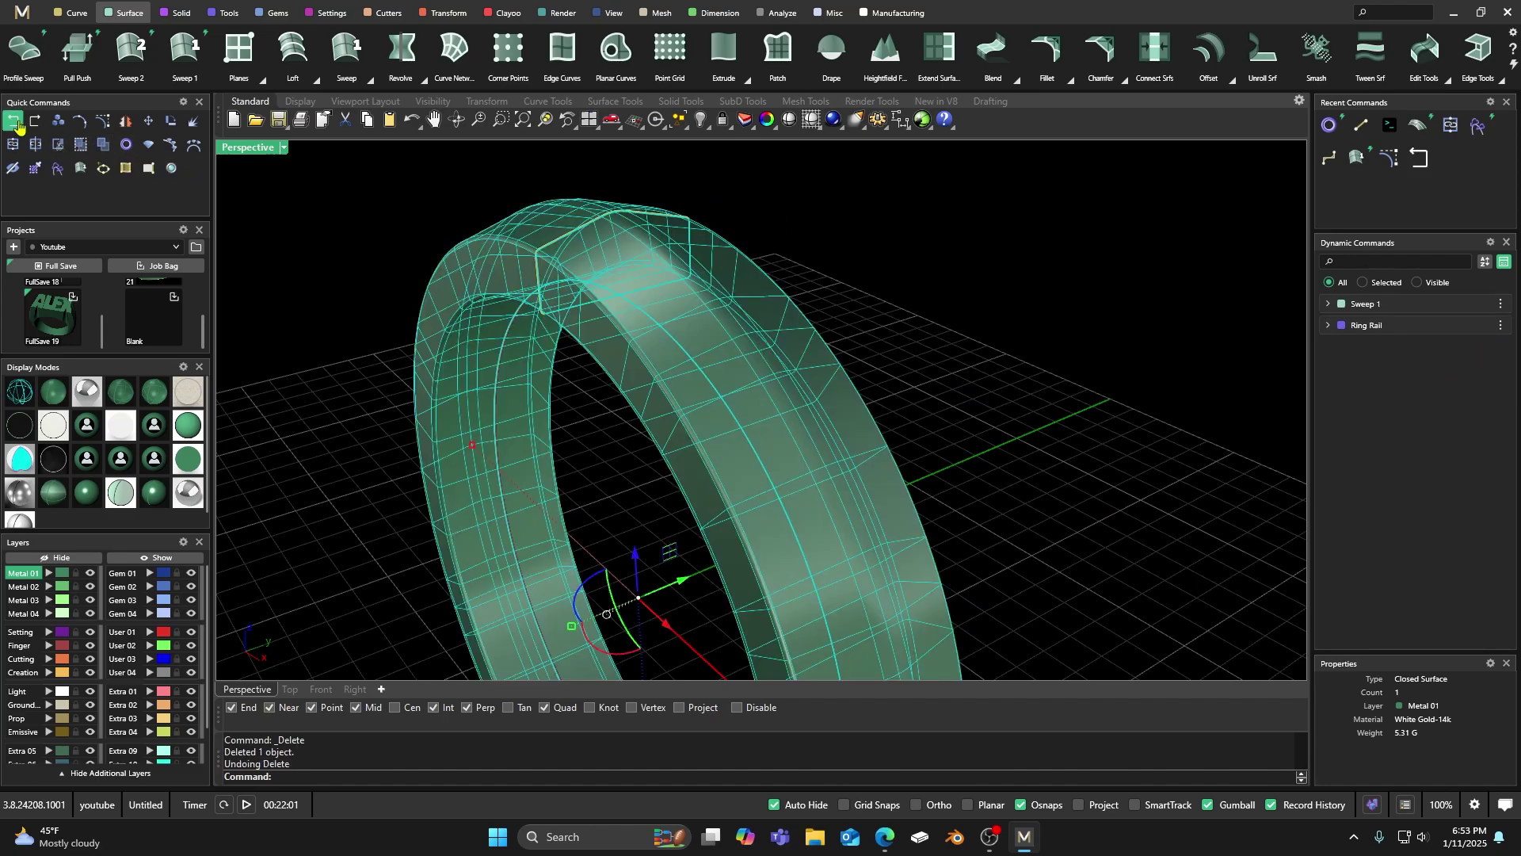
{"action": "left_click", "coordinate": [15, 121]}
{"action": "left_click", "coordinate": [14, 121]}
{"action": "left_click", "coordinate": [431, 216]}
{"action": "scroll", "coordinate": [545, 279], "scroll_direction": "up", "scroll_amount": 3}
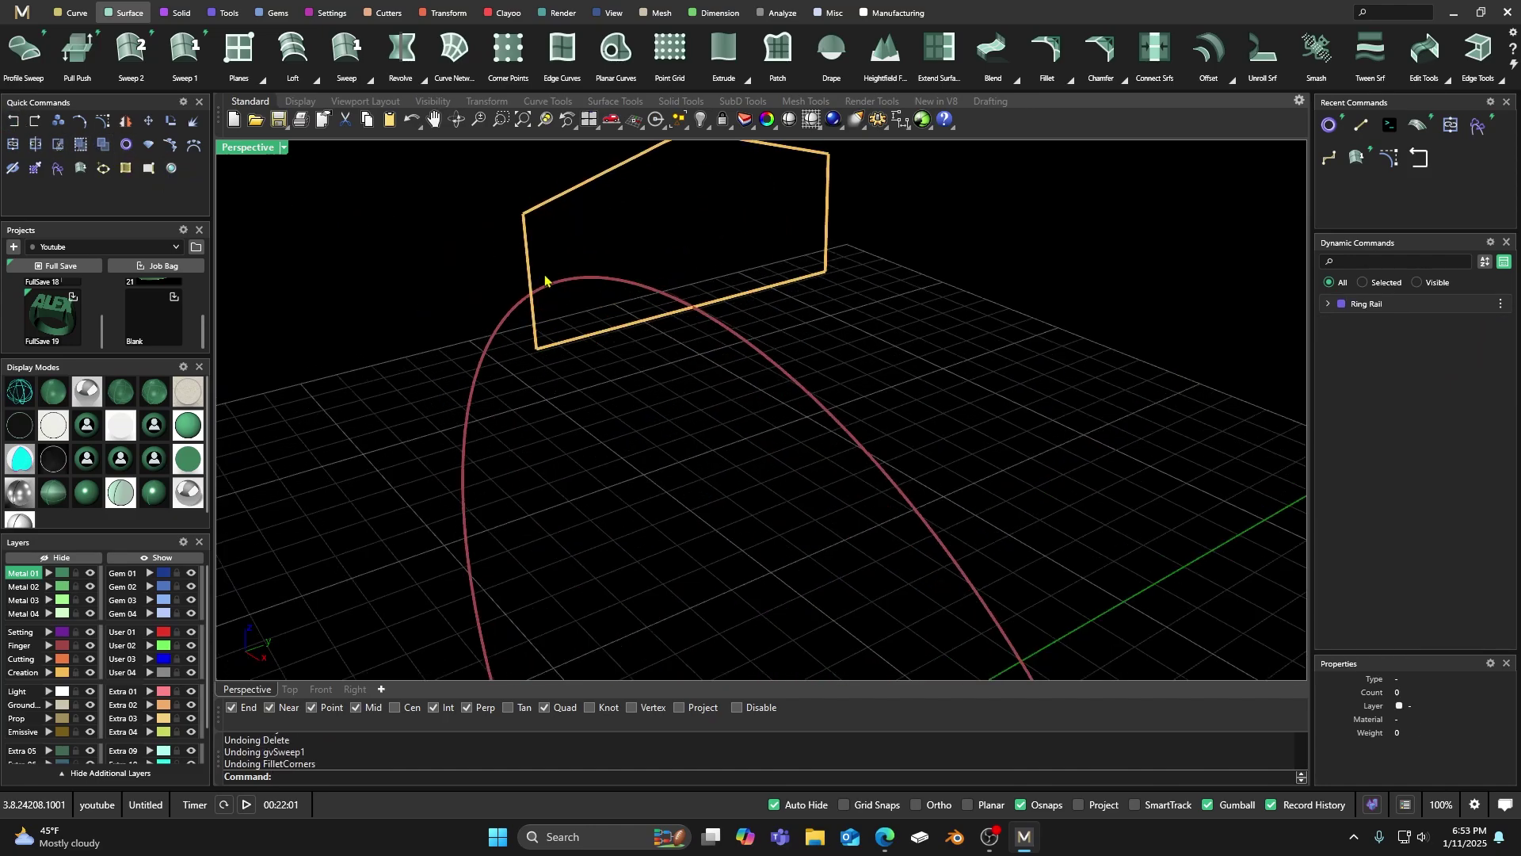
{"action": "left_click", "coordinate": [528, 222]}
{"action": "left_click", "coordinate": [460, 275]}
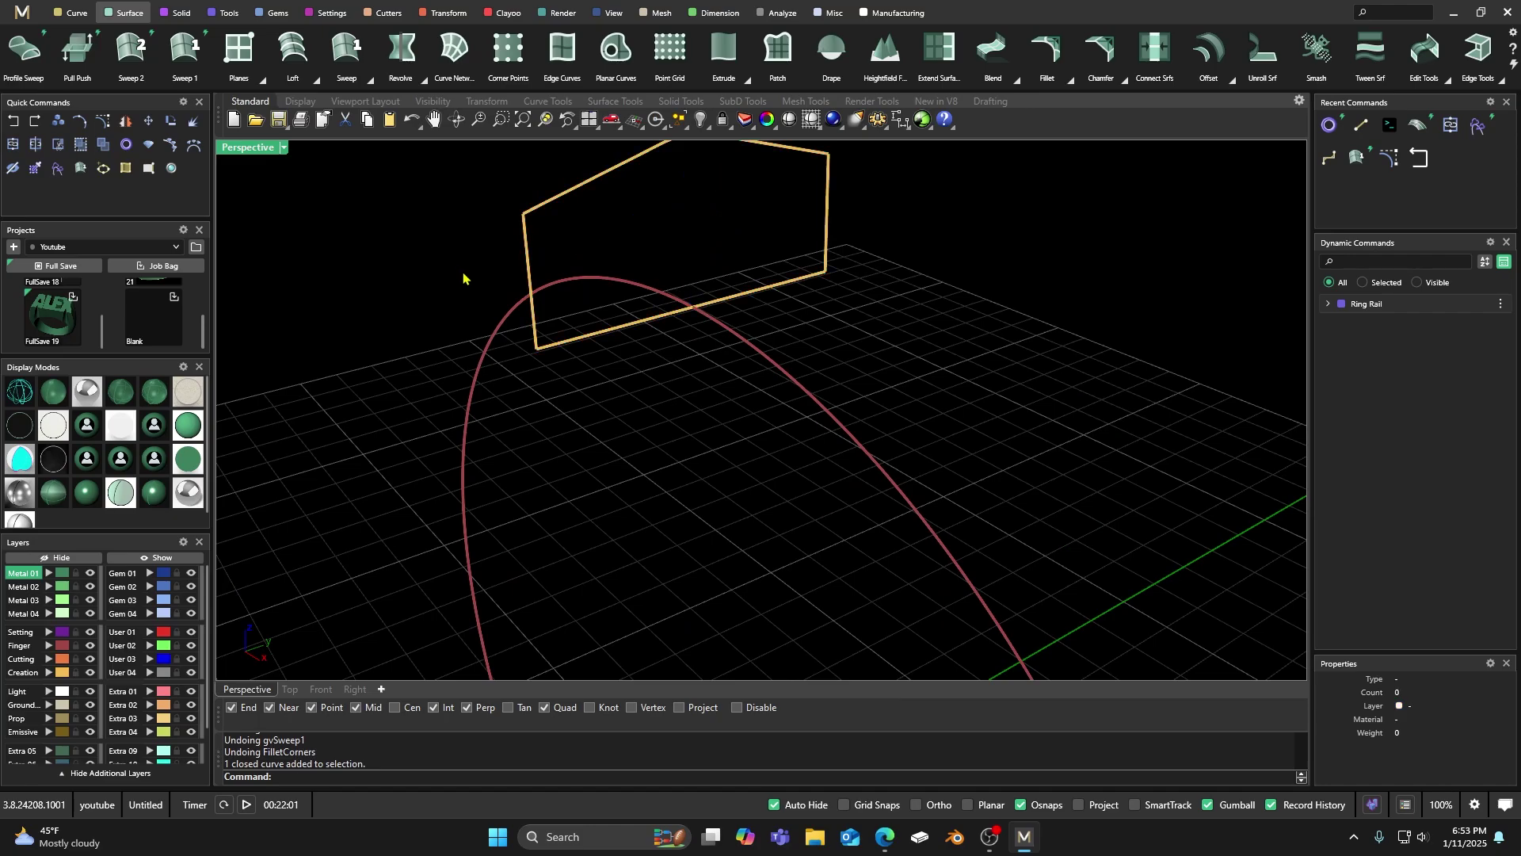
{"action": "right_click_drag", "start_coordinate": [462, 278], "coordinate": [393, 162]}
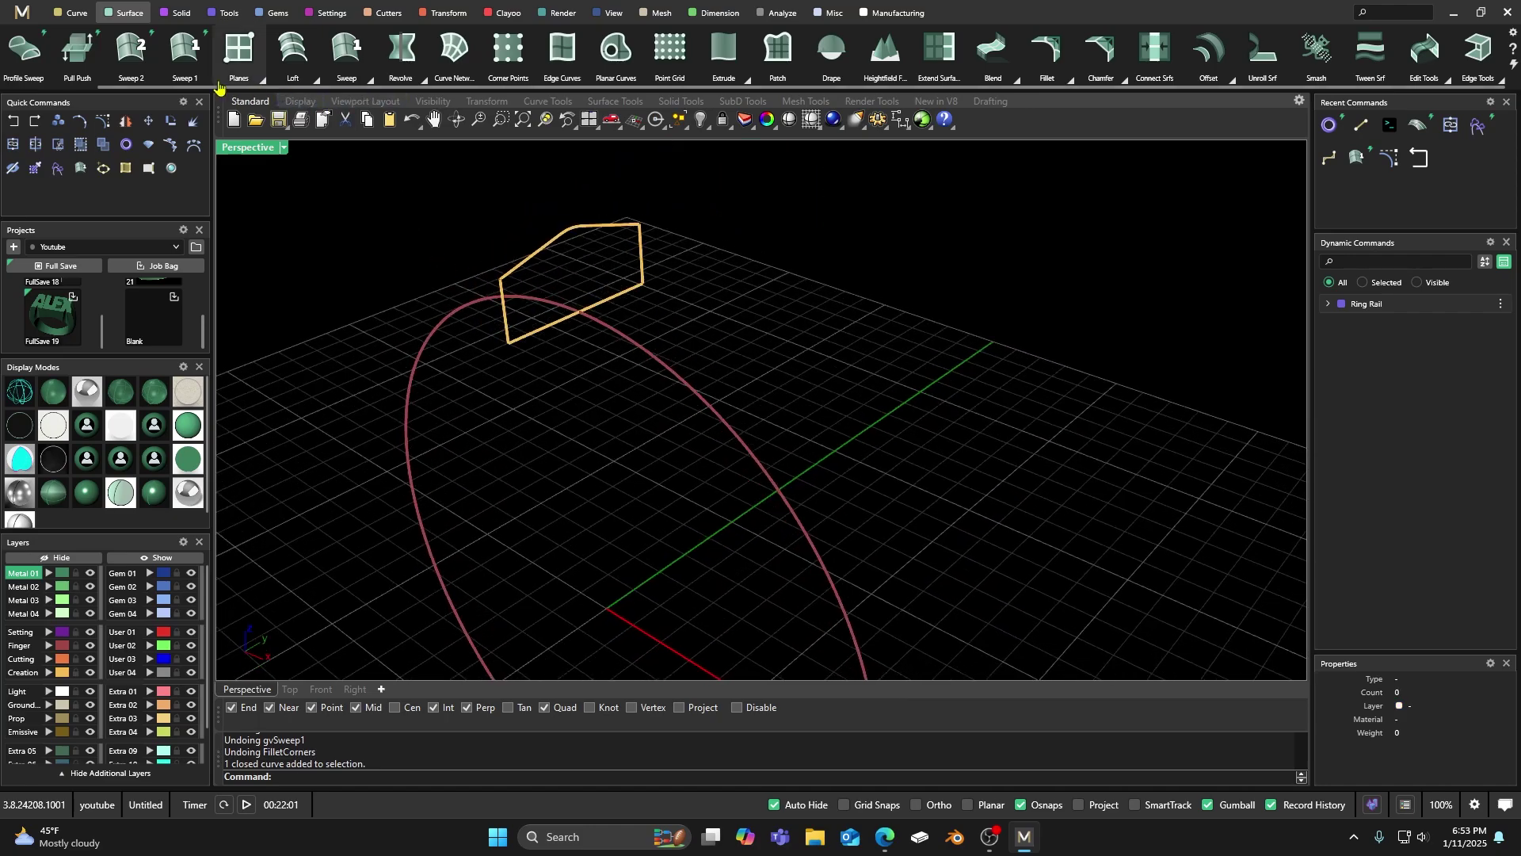
Sweep the hexagonal profile along the ellipse rail into a closed polysurface ring band
{"action": "left_click", "coordinate": [185, 49]}
{"action": "left_click", "coordinate": [622, 339]}
{"action": "left_click", "coordinate": [621, 298]}
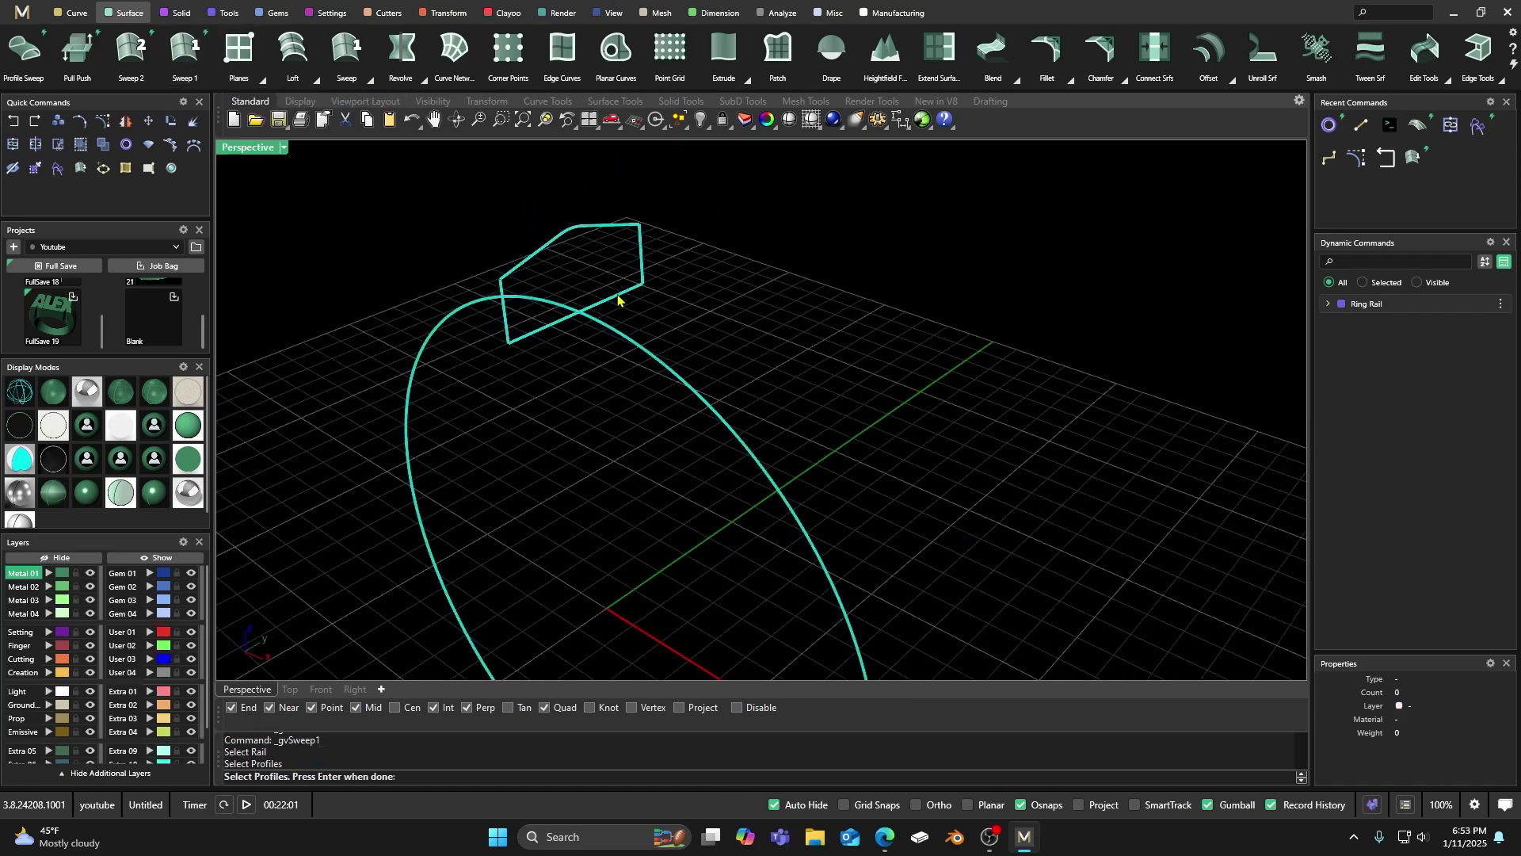
{"action": "key", "text": "Return"}
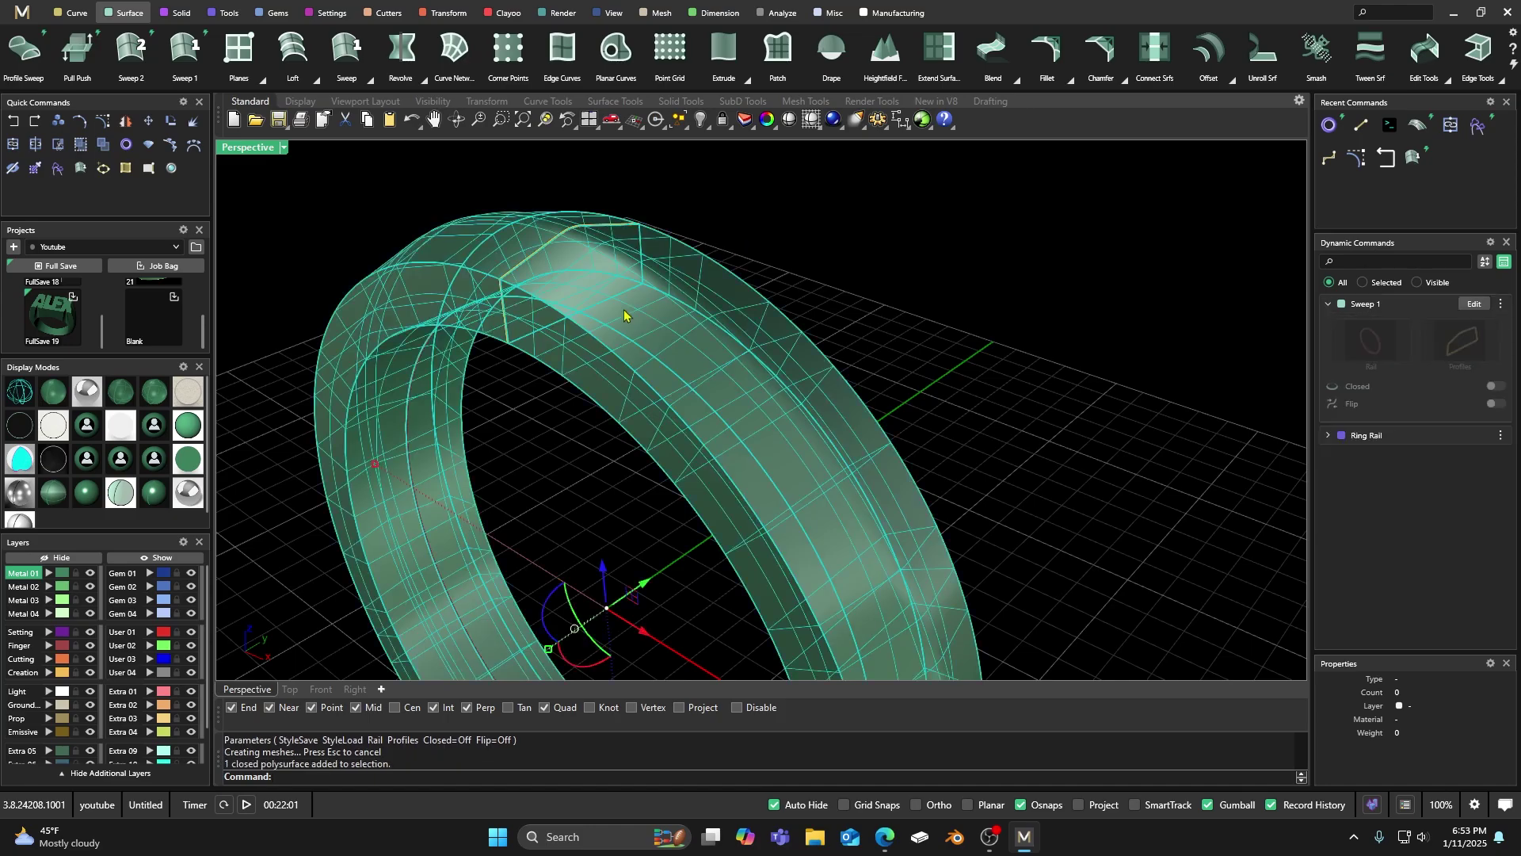
{"action": "left_click", "coordinate": [691, 279]}
{"action": "key", "text": "F10"}
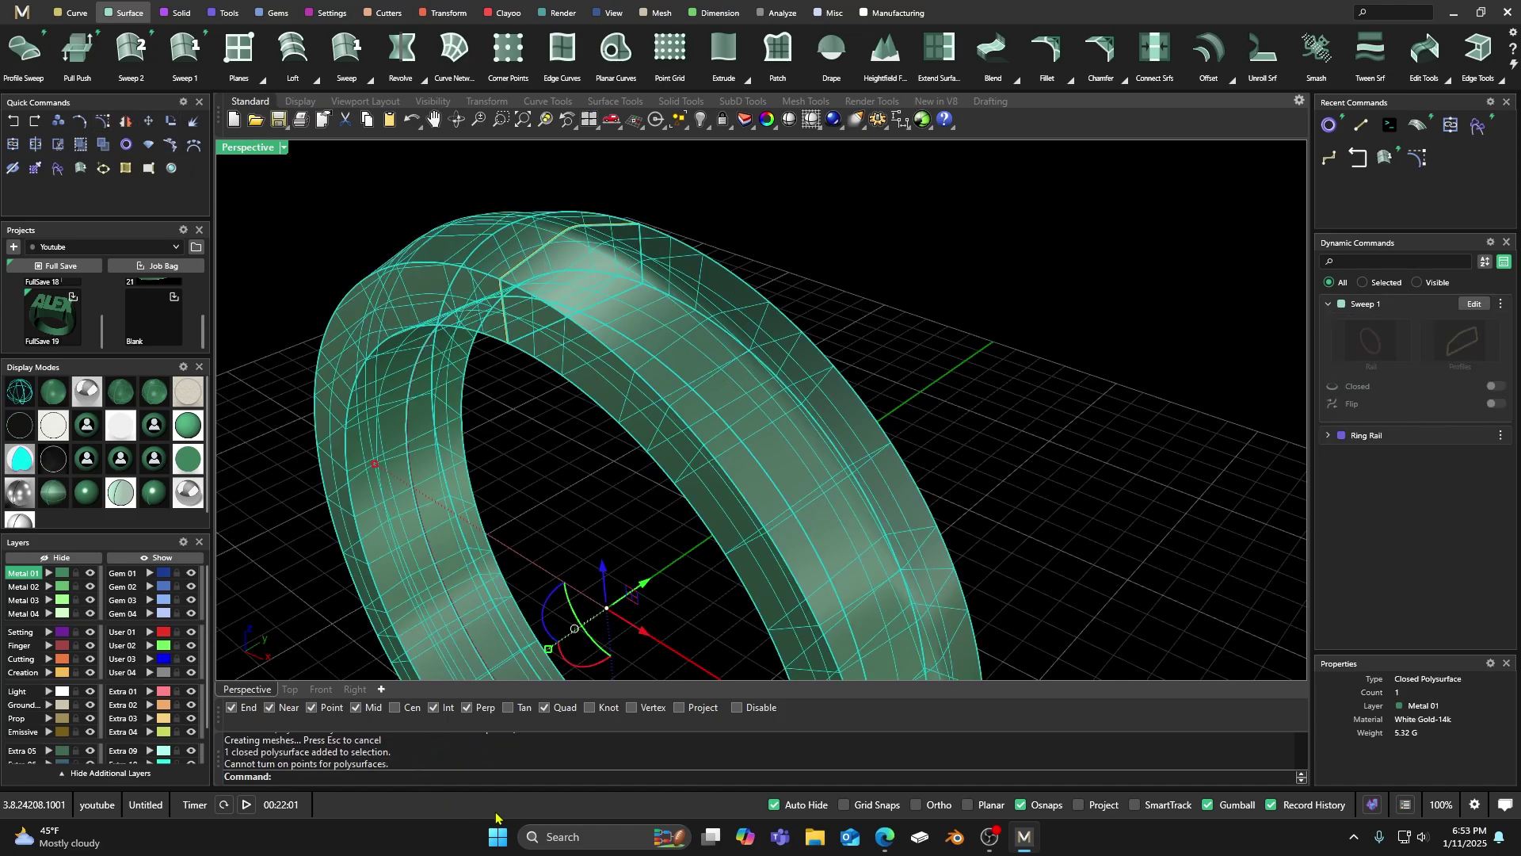
Inspect the band from several angles, then start MergeSrf with Smooth=Yes, Tolerance 0.001, Roundness 1
{"action": "left_click", "coordinate": [809, 272]}
{"action": "scroll", "coordinate": [519, 318], "scroll_direction": "down", "scroll_amount": 3}
{"action": "right_click_drag", "start_coordinate": [519, 319], "coordinate": [713, 268]}
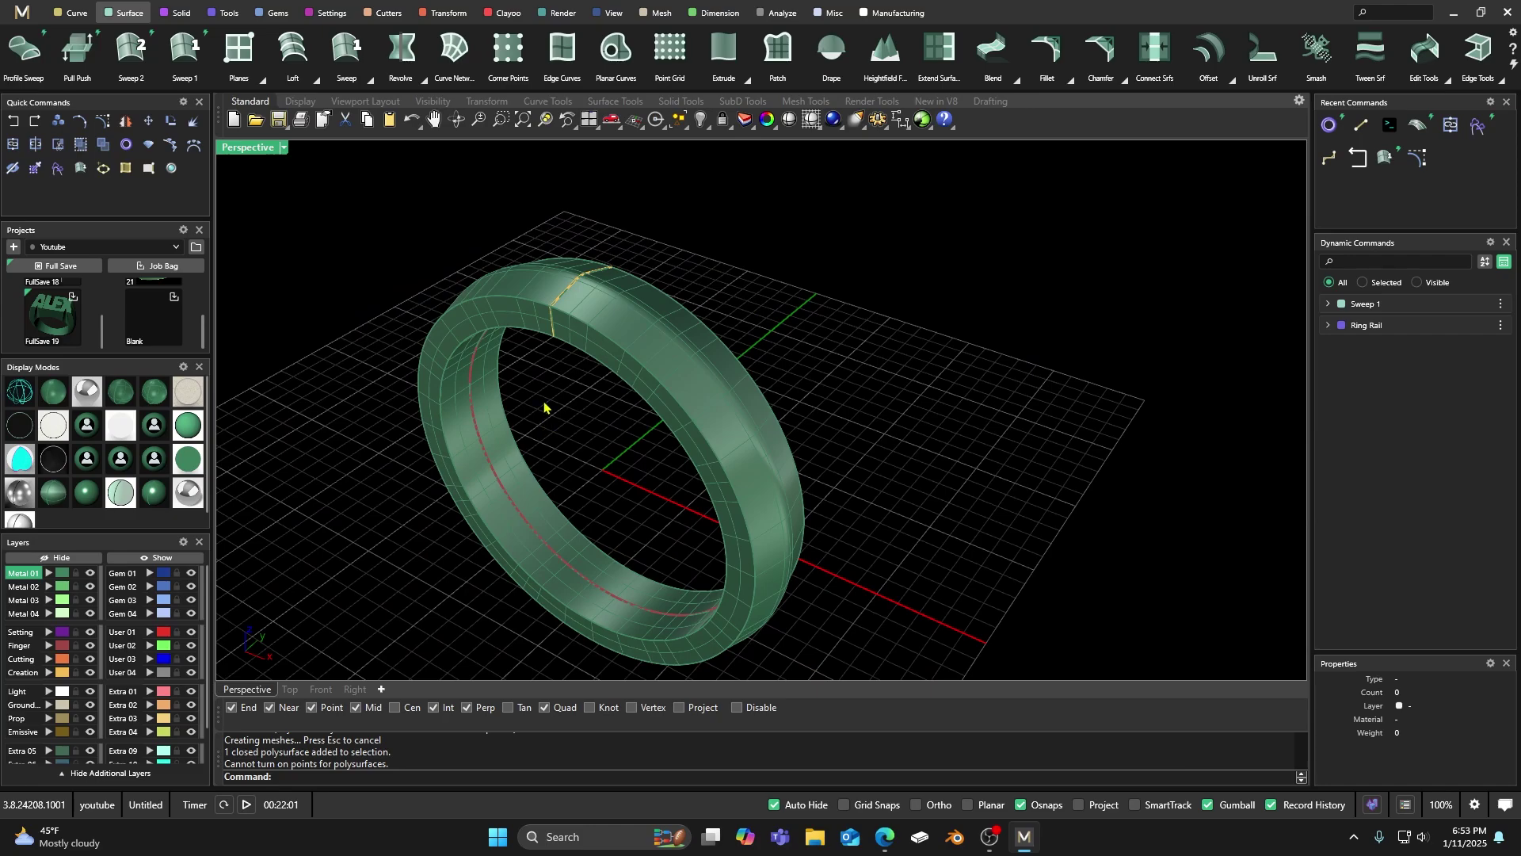
{"action": "scroll", "coordinate": [547, 400], "scroll_direction": "up", "scroll_amount": 4}
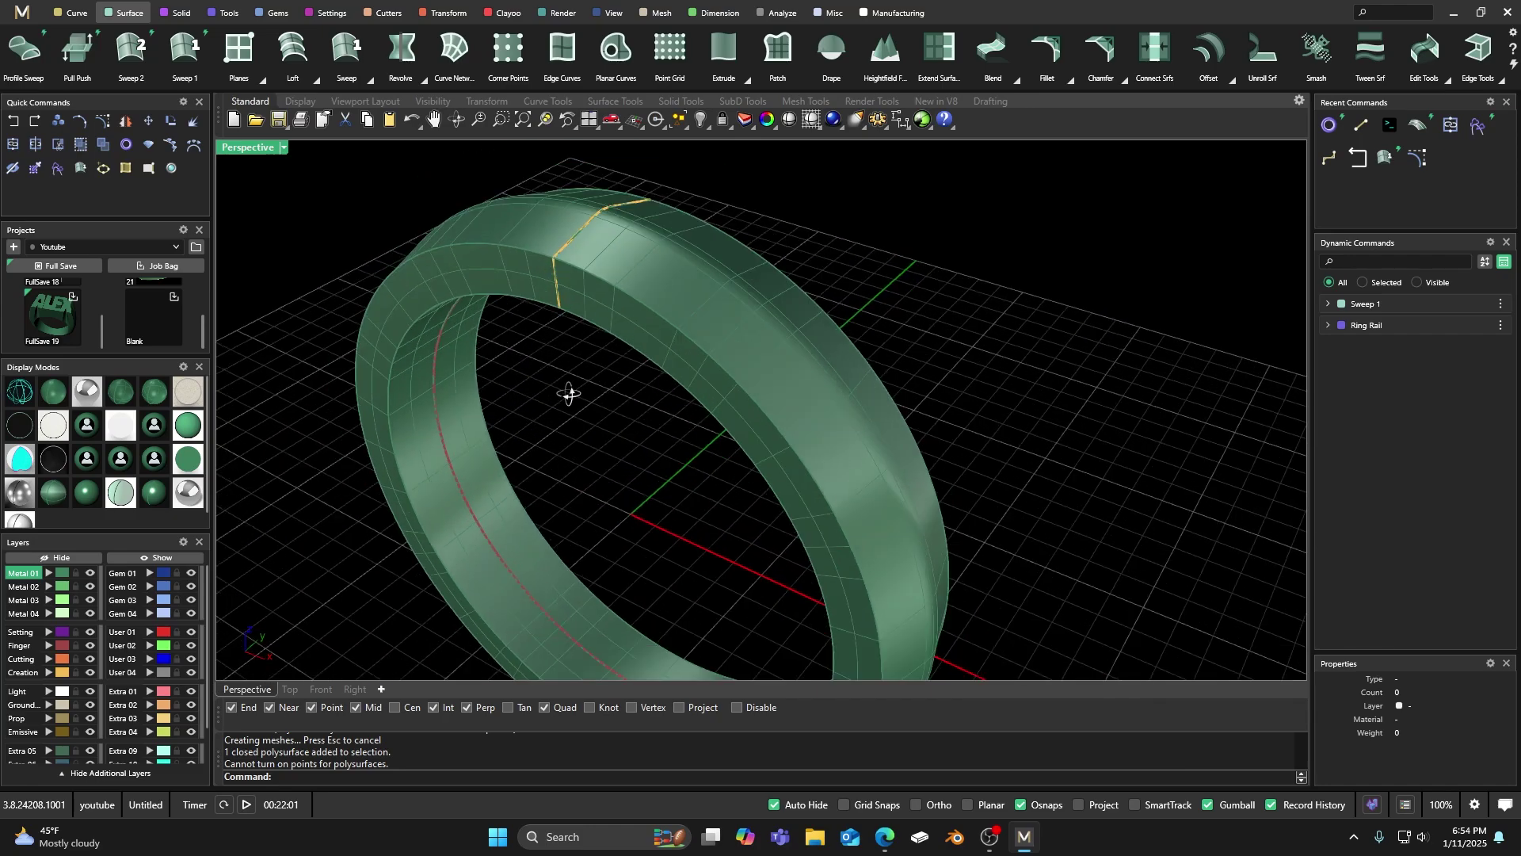
{"action": "scroll", "coordinate": [606, 403], "scroll_direction": "down", "scroll_amount": 2}
{"action": "right_click_drag", "start_coordinate": [611, 400], "coordinate": [591, 334]}
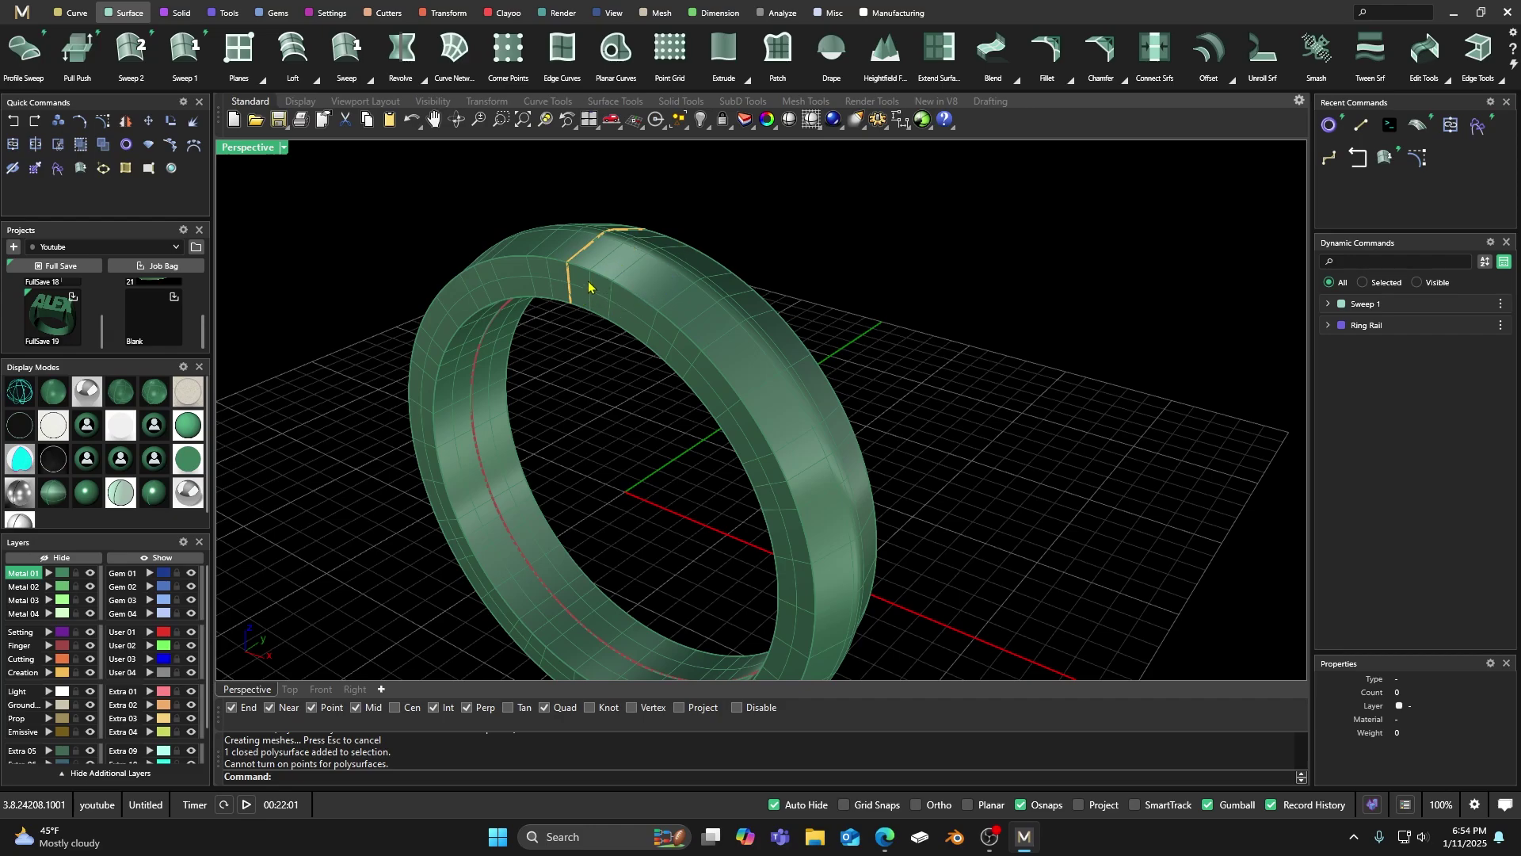
{"action": "scroll", "coordinate": [589, 287], "scroll_direction": "up", "scroll_amount": 2}
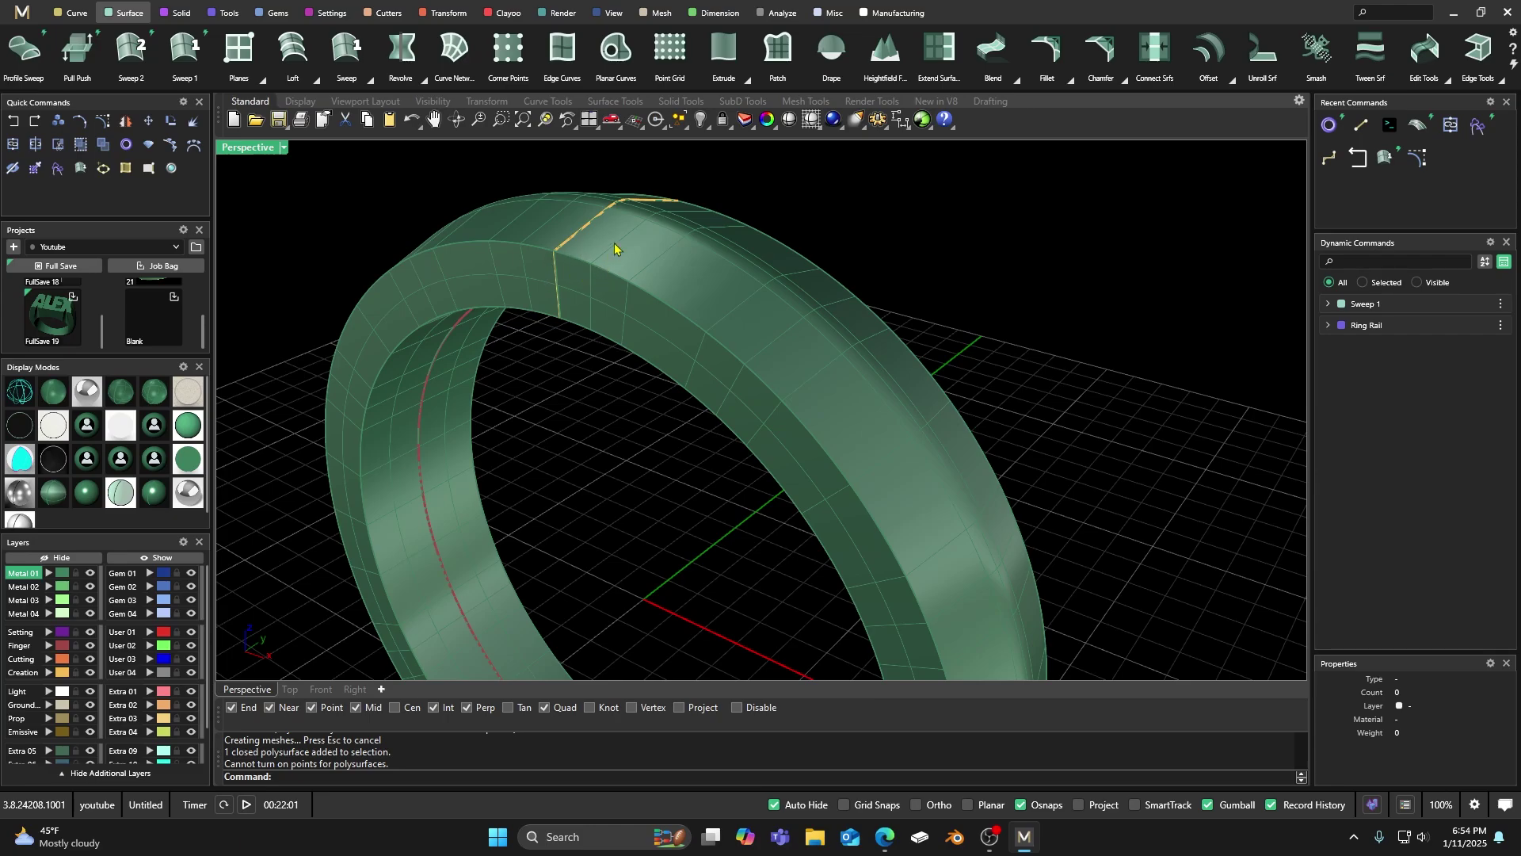
{"action": "left_click", "coordinate": [634, 267]}
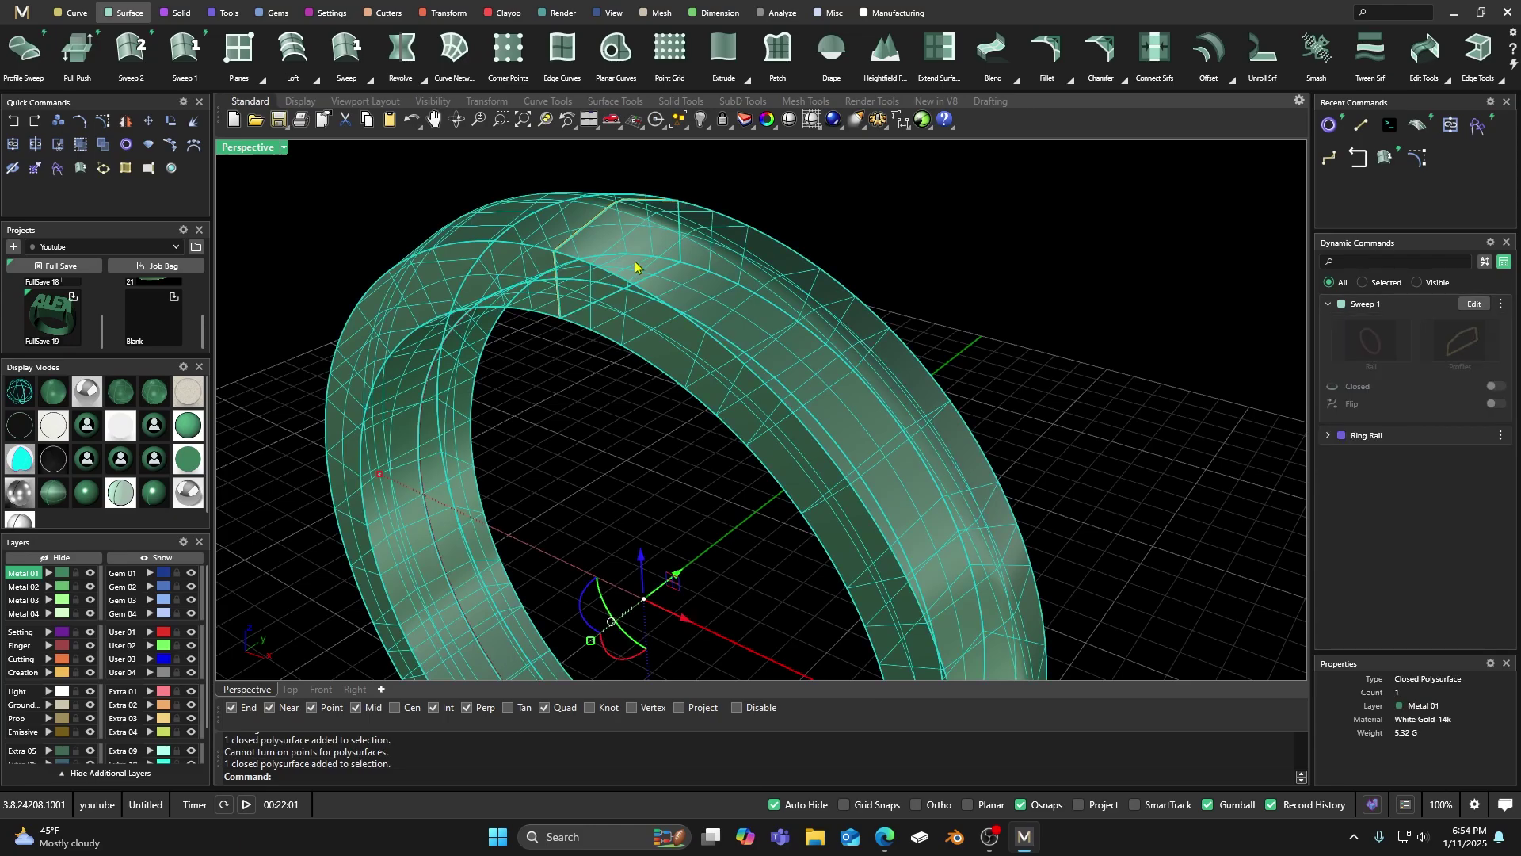
{"action": "left_click", "coordinate": [782, 204]}
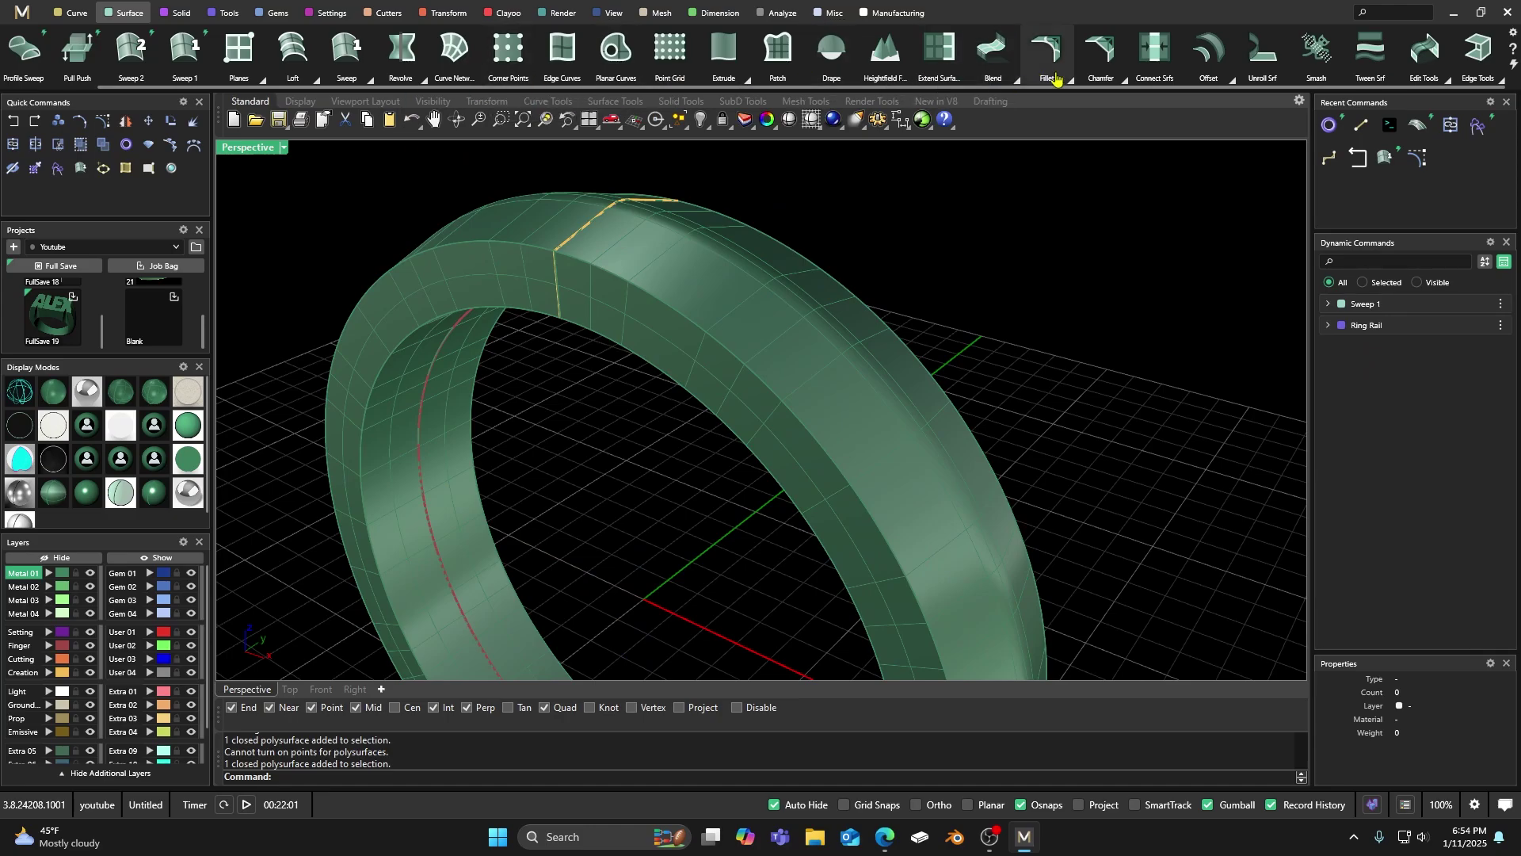
{"action": "left_click", "coordinate": [1443, 78]}
{"action": "left_click", "coordinate": [1405, 98]}
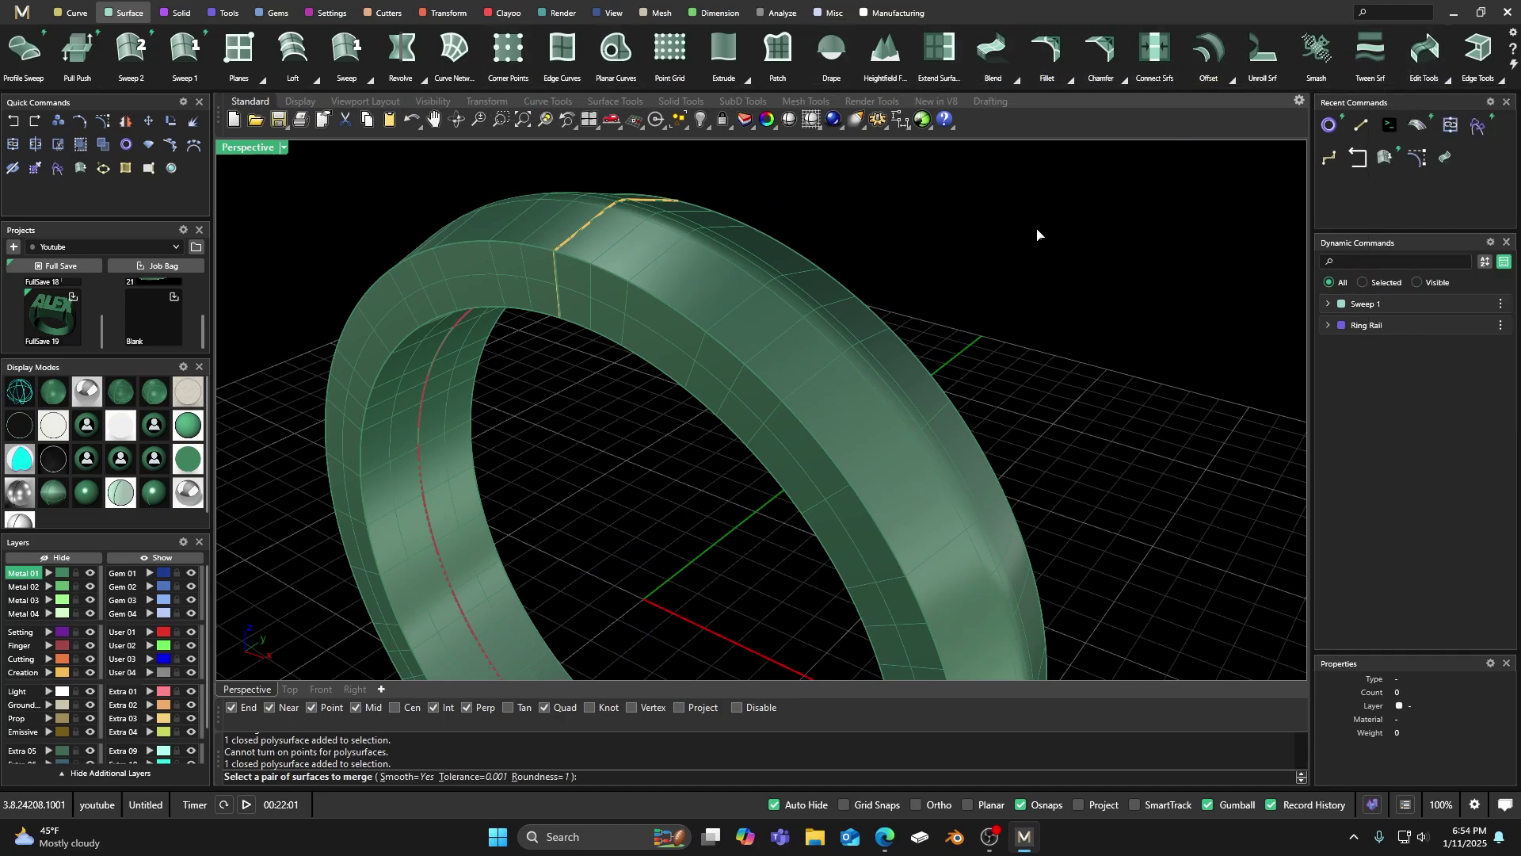
Cancel the merge and explode the ring band into its 5 separate surfaces
{"action": "key", "text": "Escape"}
{"action": "left_click", "coordinate": [666, 252]}
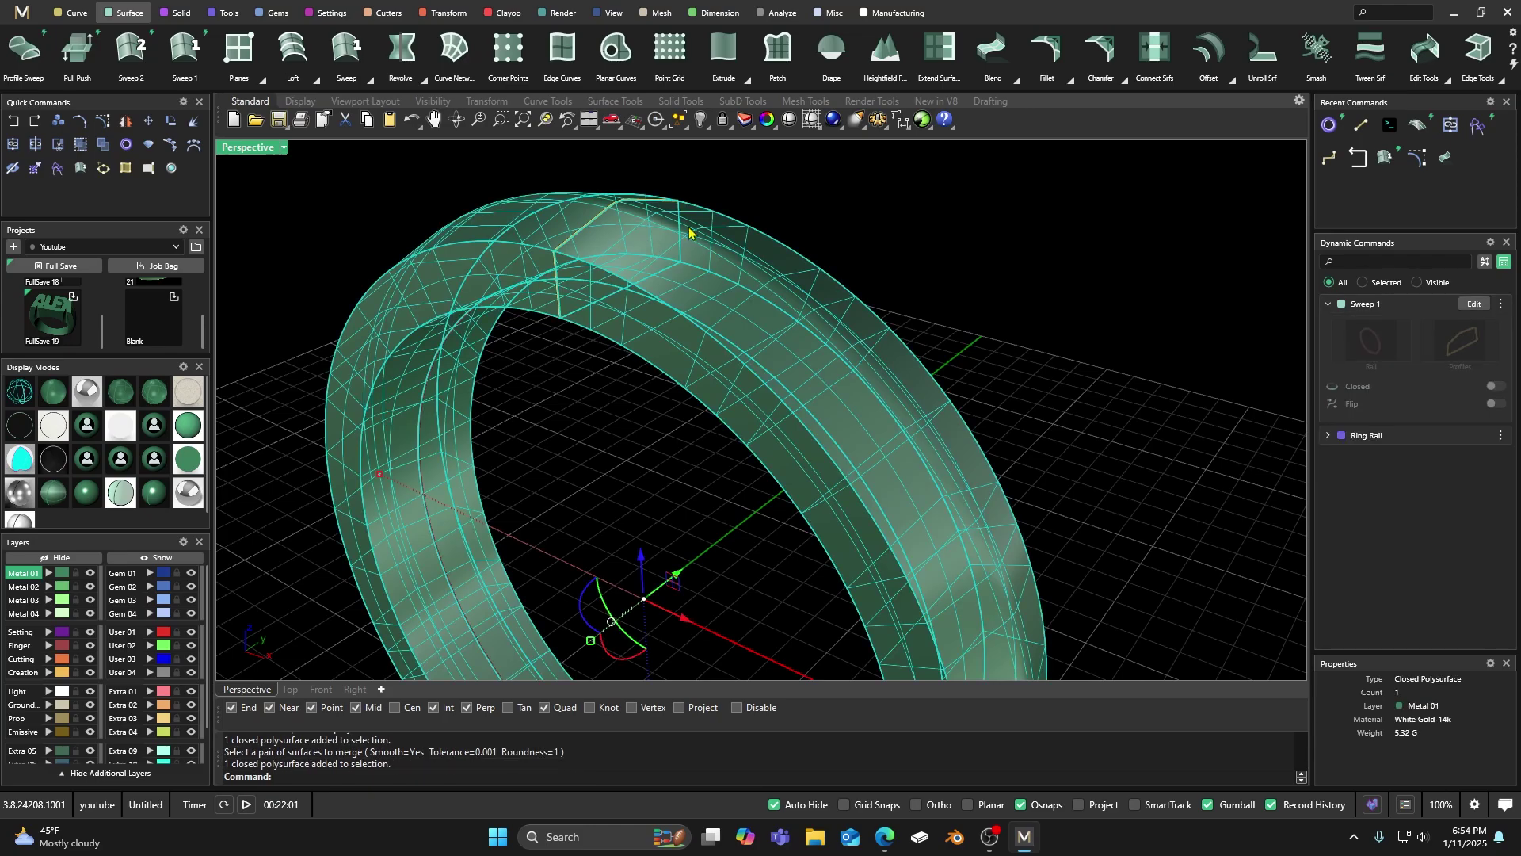
{"action": "left_click", "coordinate": [192, 121]}
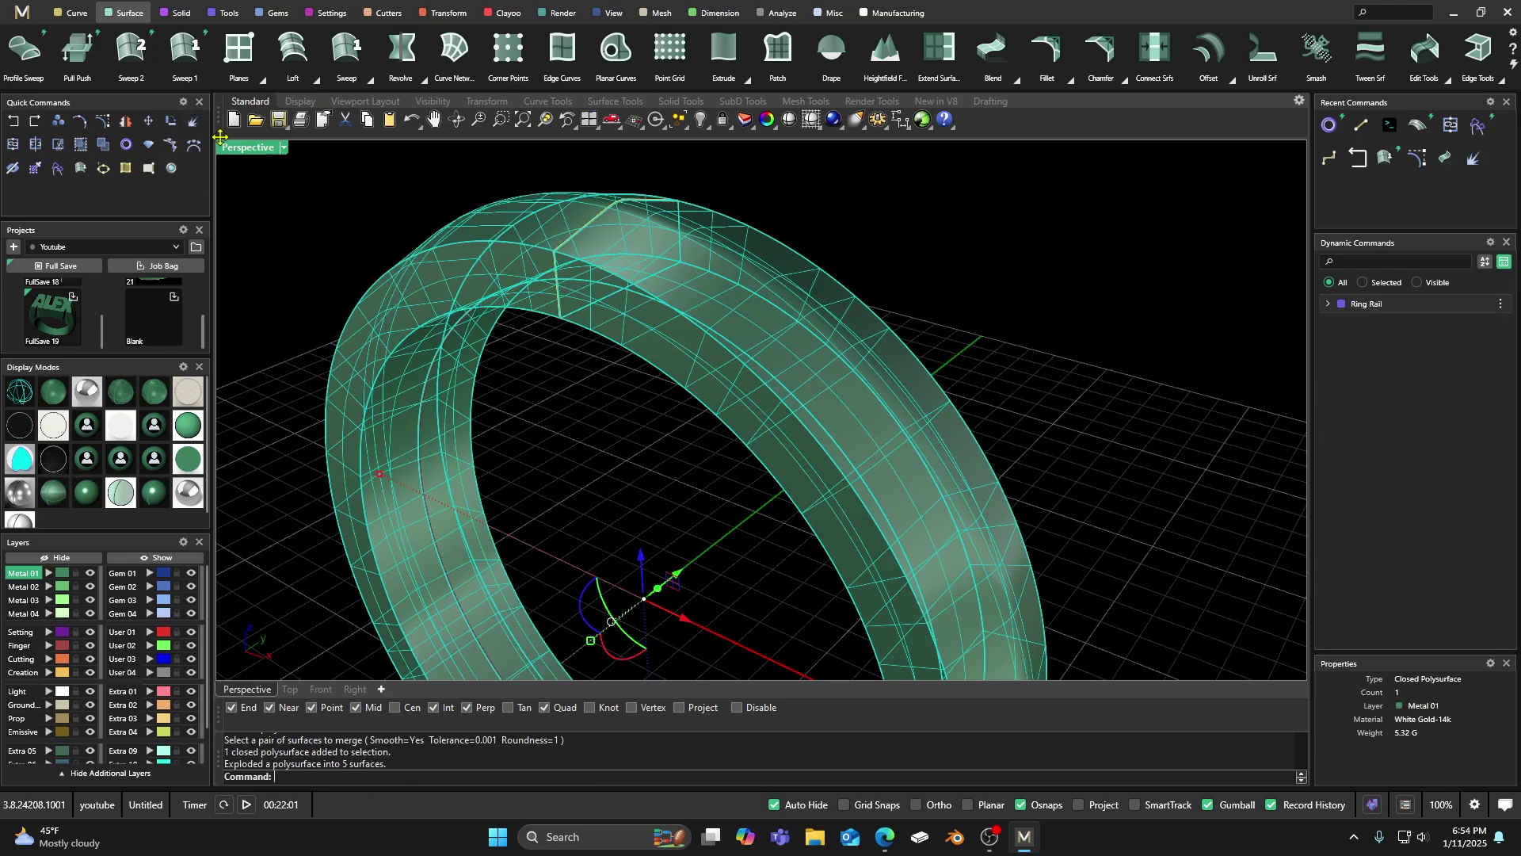
Select the exploded surfaces one by one to identify the ring's faces
{"action": "left_click", "coordinate": [409, 178]}
{"action": "left_click", "coordinate": [526, 233]}
{"action": "left_click", "coordinate": [506, 277]}
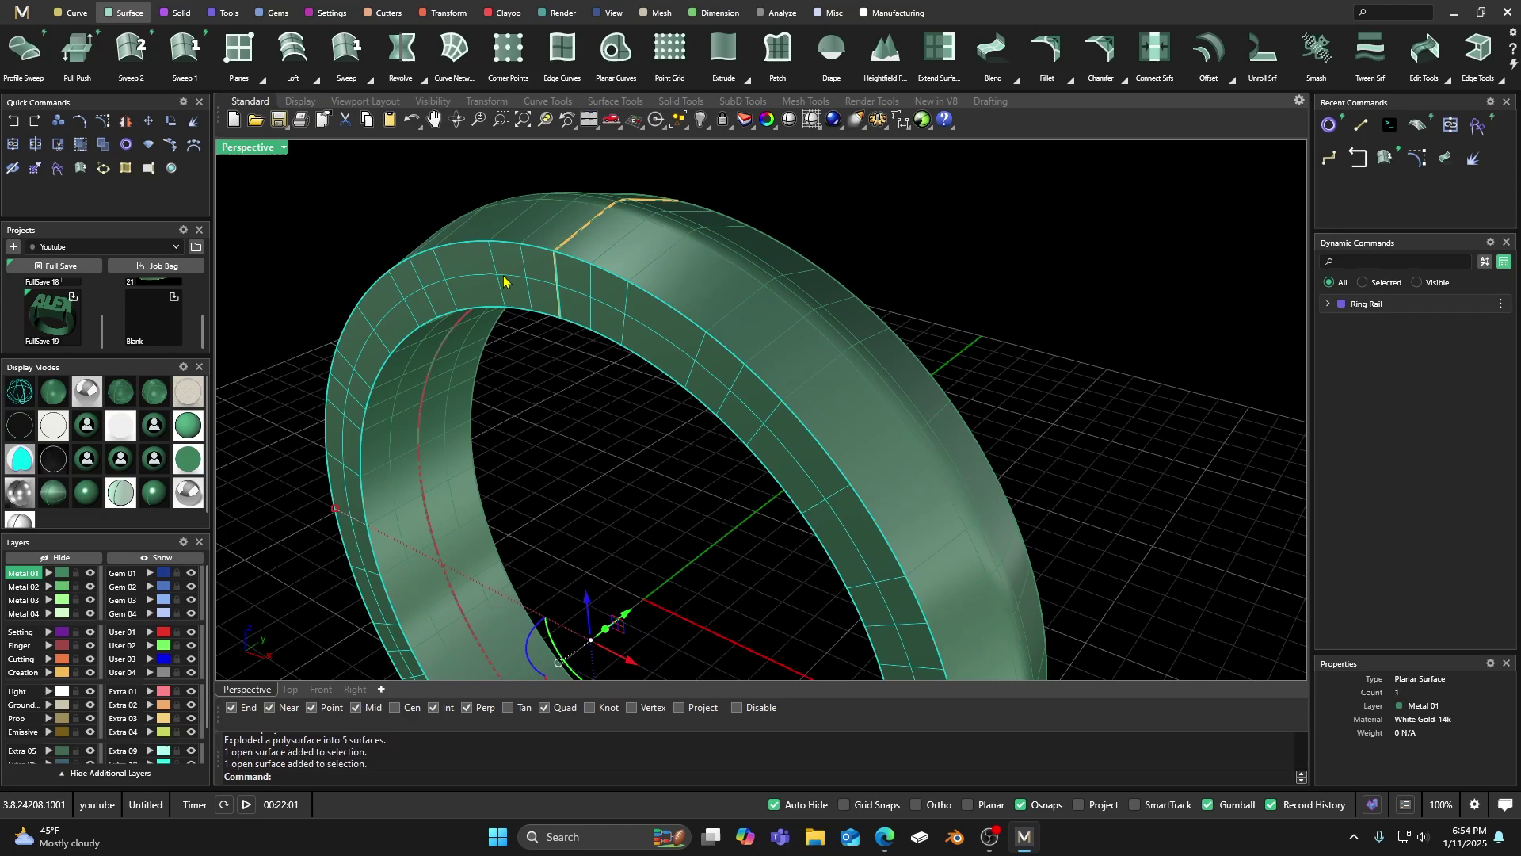
{"action": "left_click", "coordinate": [418, 385]}
{"action": "left_click", "coordinate": [458, 385]}
{"action": "left_click", "coordinate": [457, 277]}
{"action": "left_click", "coordinate": [519, 222]}
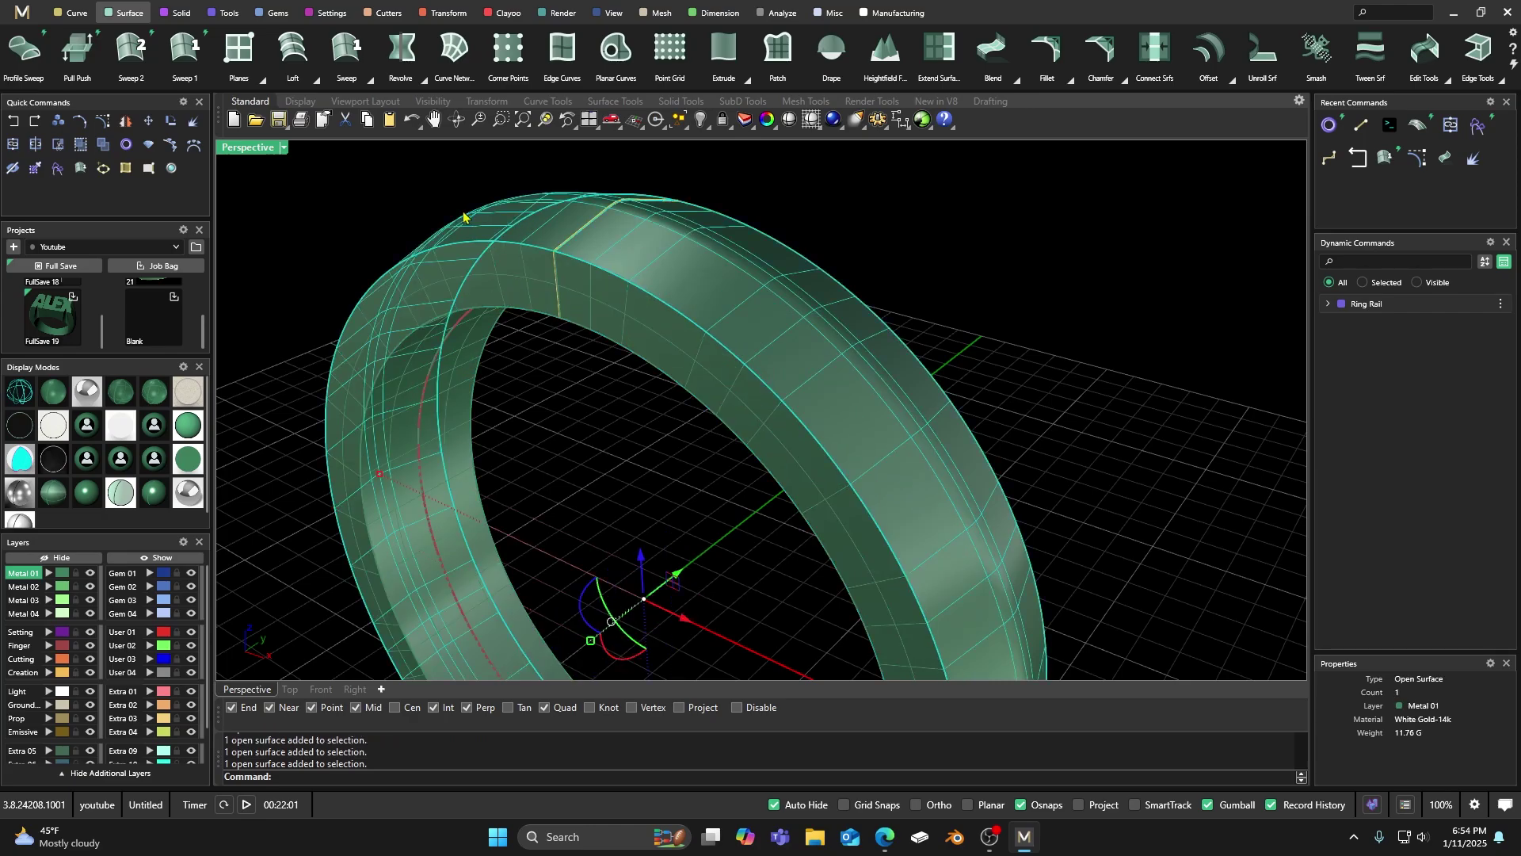
{"action": "left_click", "coordinate": [843, 199]}
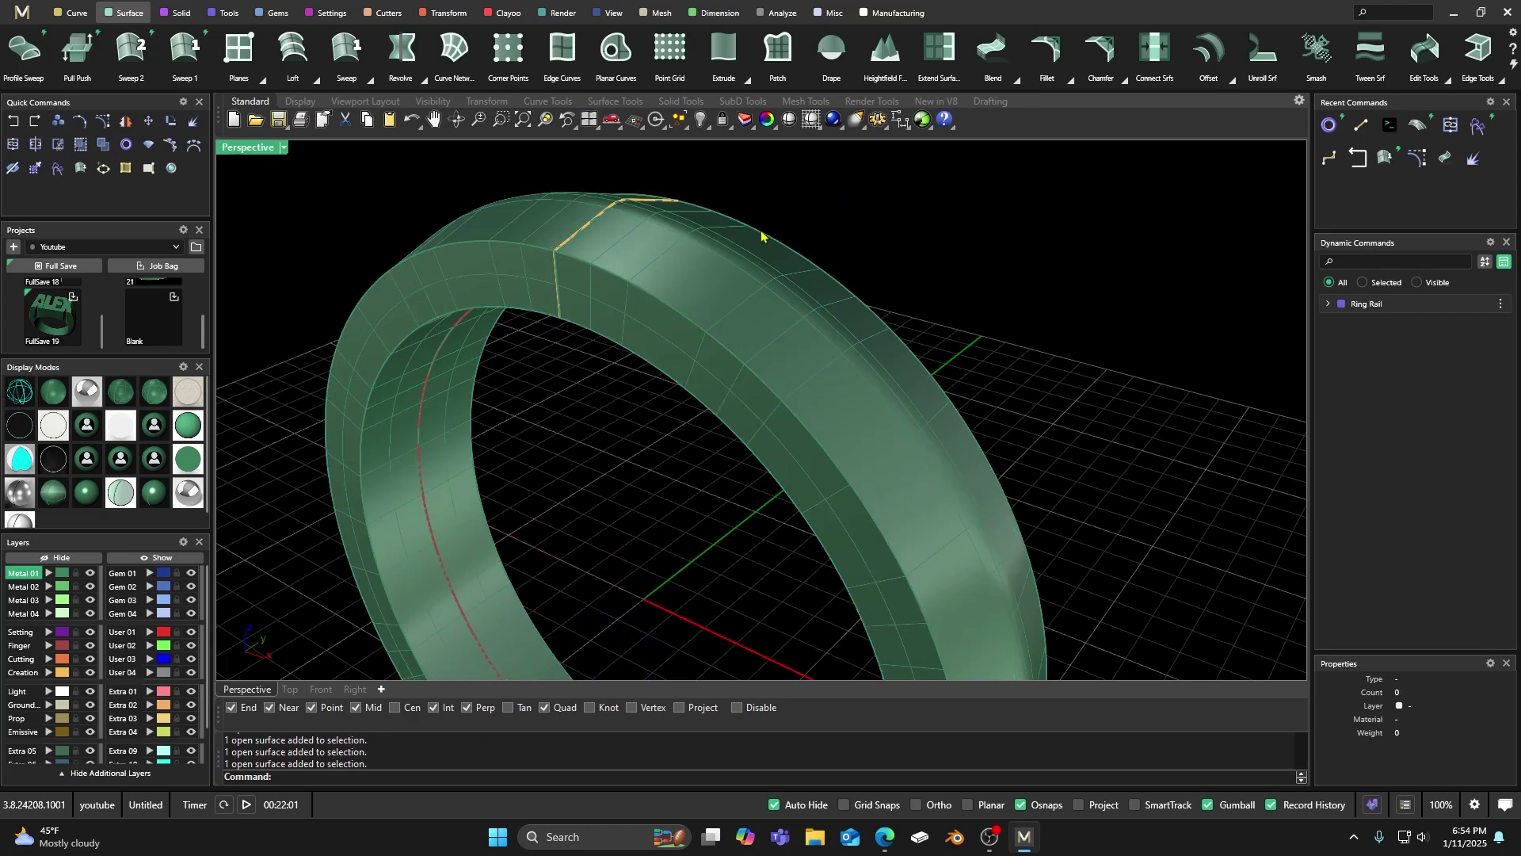
{"action": "left_click", "coordinate": [684, 267]}
{"action": "left_click", "coordinate": [441, 195]}
{"action": "left_click", "coordinate": [465, 279]}
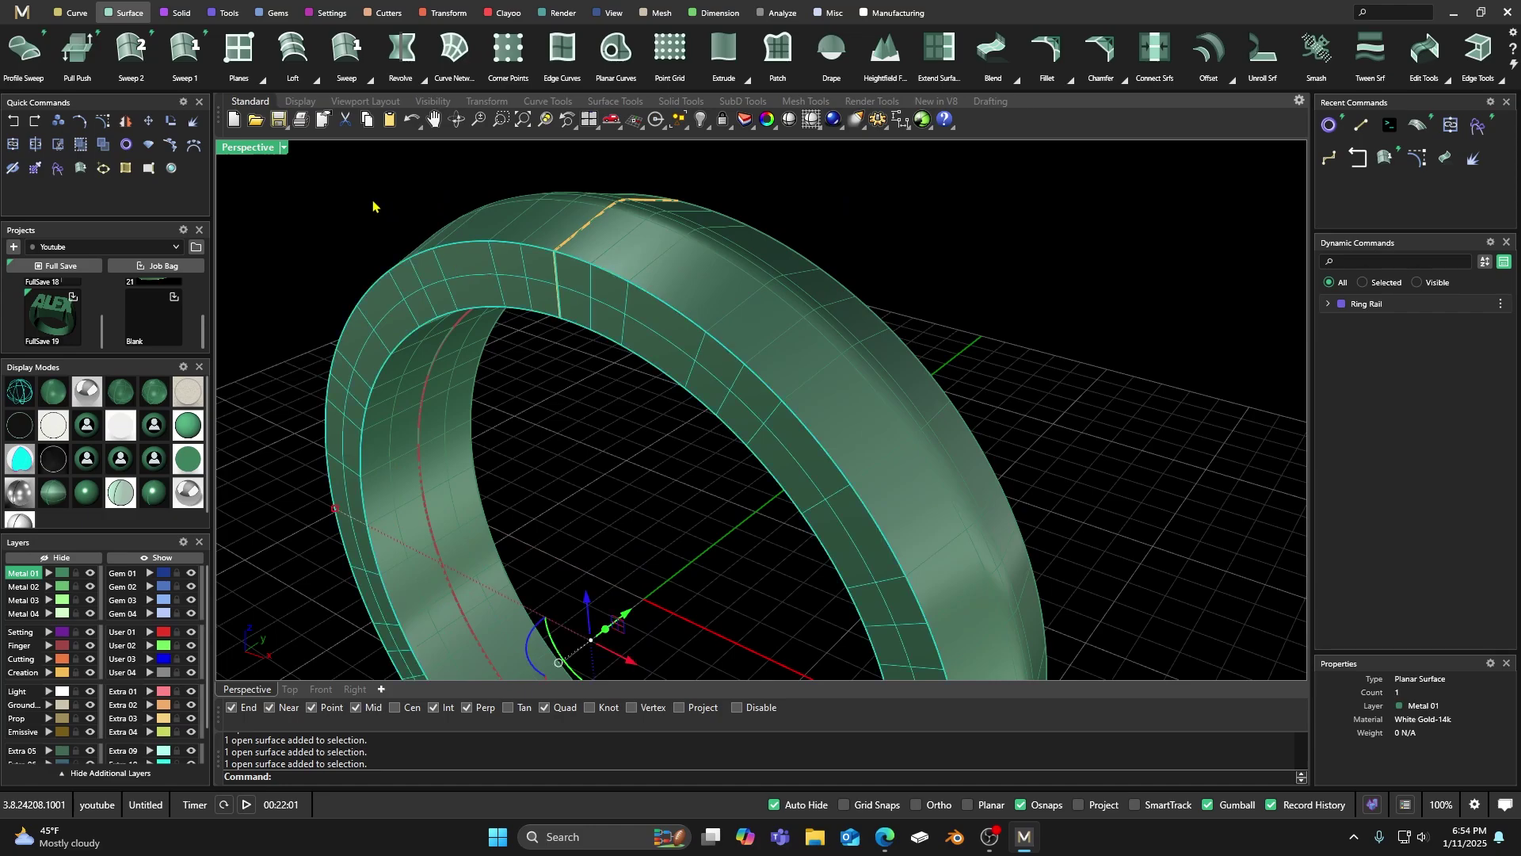
{"action": "left_click", "coordinate": [373, 206]}
Show control points on the outer surface and add the top face to the selection
{"action": "left_click", "coordinate": [516, 224]}
{"action": "left_click", "coordinate": [103, 123]}
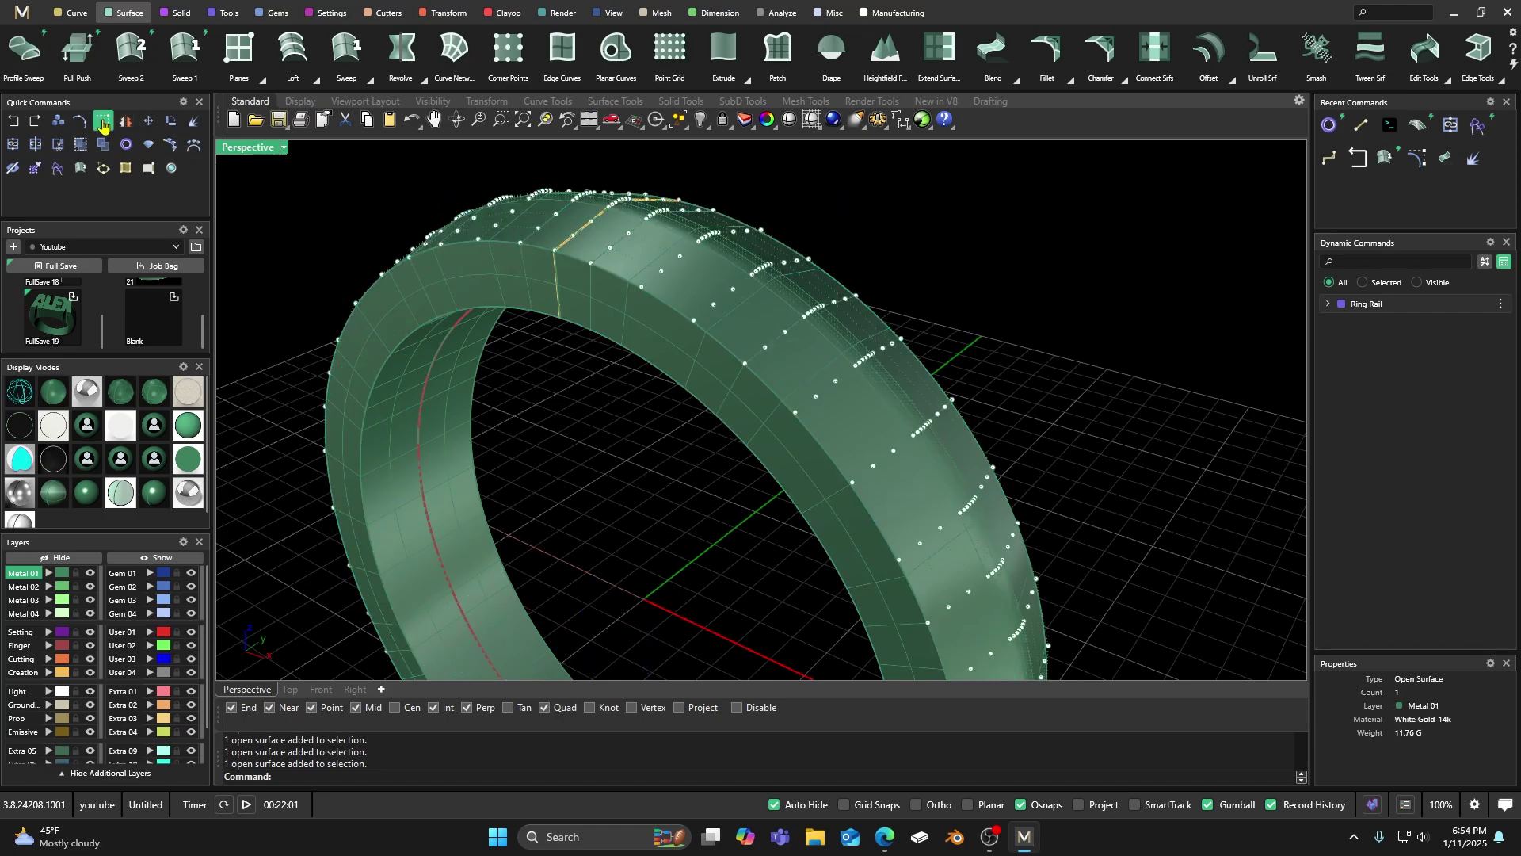
{"action": "left_click", "coordinate": [454, 285], "text": "shift"}
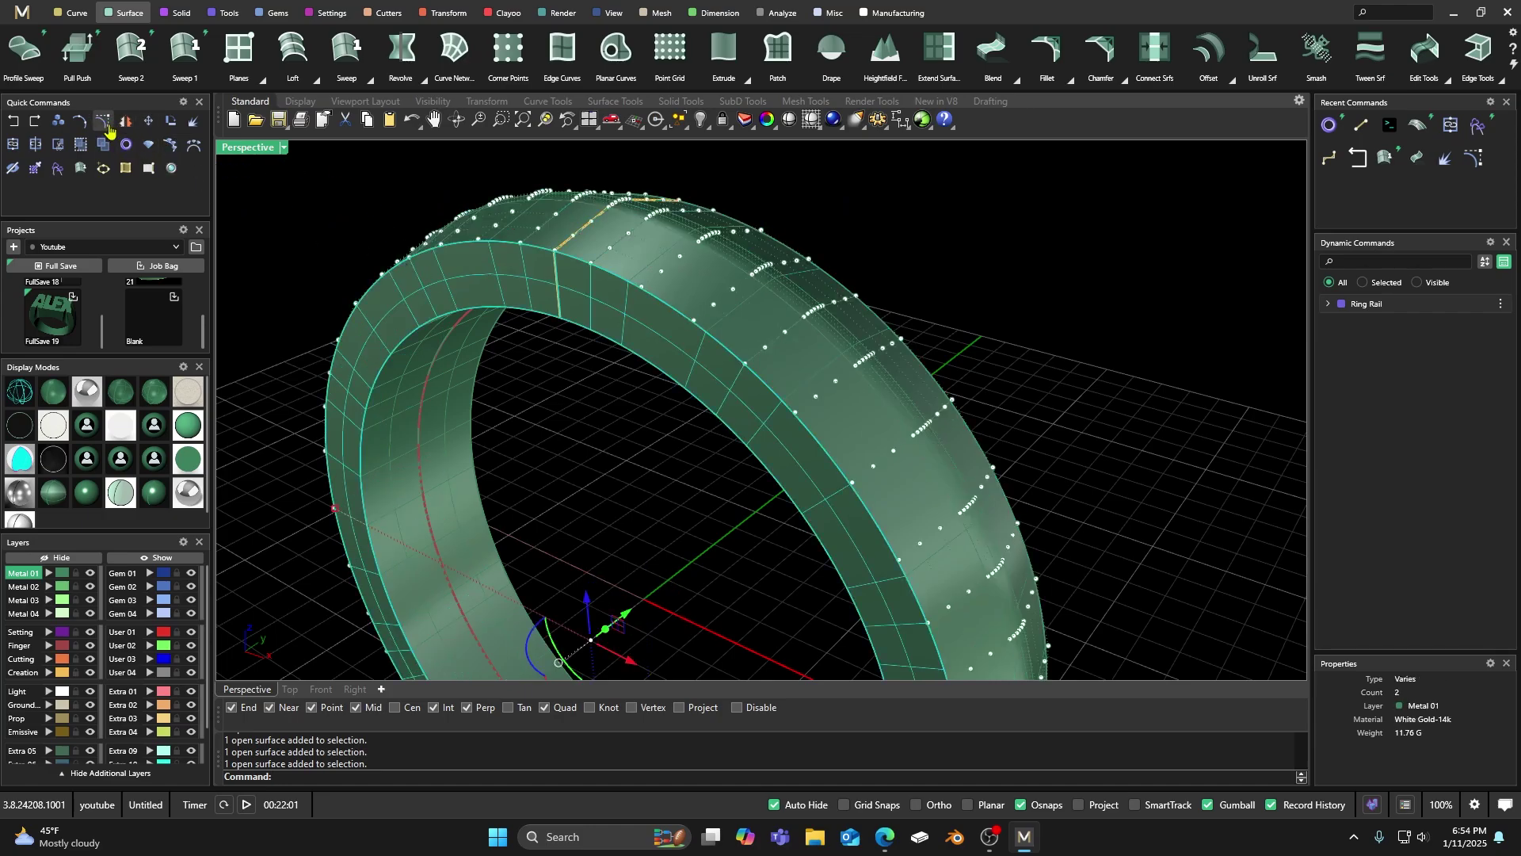
{"action": "scroll", "coordinate": [515, 255], "scroll_direction": "up", "scroll_amount": 3}
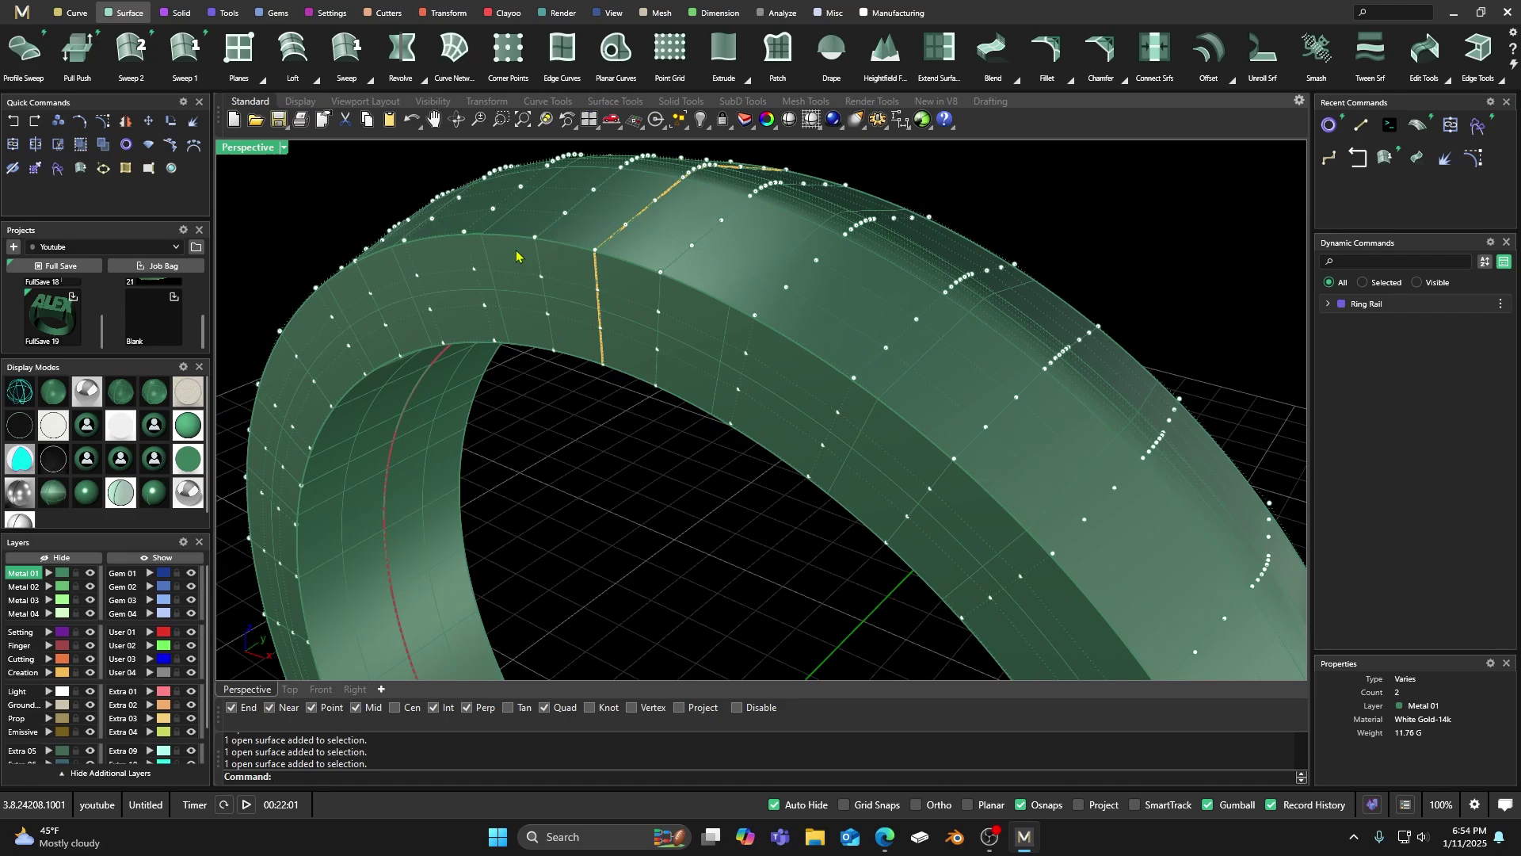
{"action": "scroll", "coordinate": [511, 258], "scroll_direction": "down", "scroll_amount": 4}
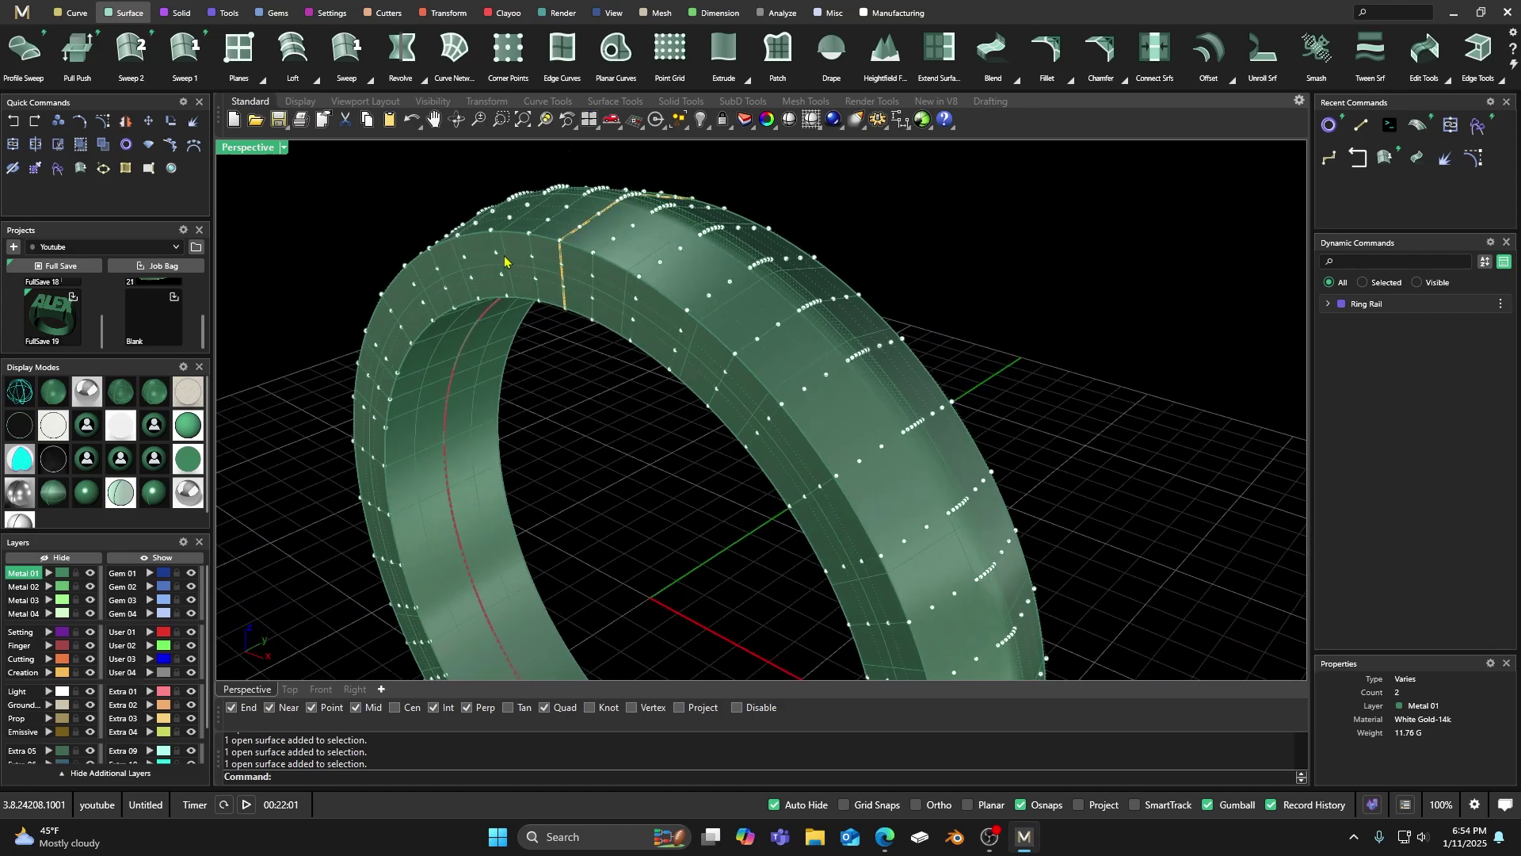
{"action": "scroll", "coordinate": [504, 261], "scroll_direction": "up", "scroll_amount": 1}
{"action": "left_click", "coordinate": [493, 254]}
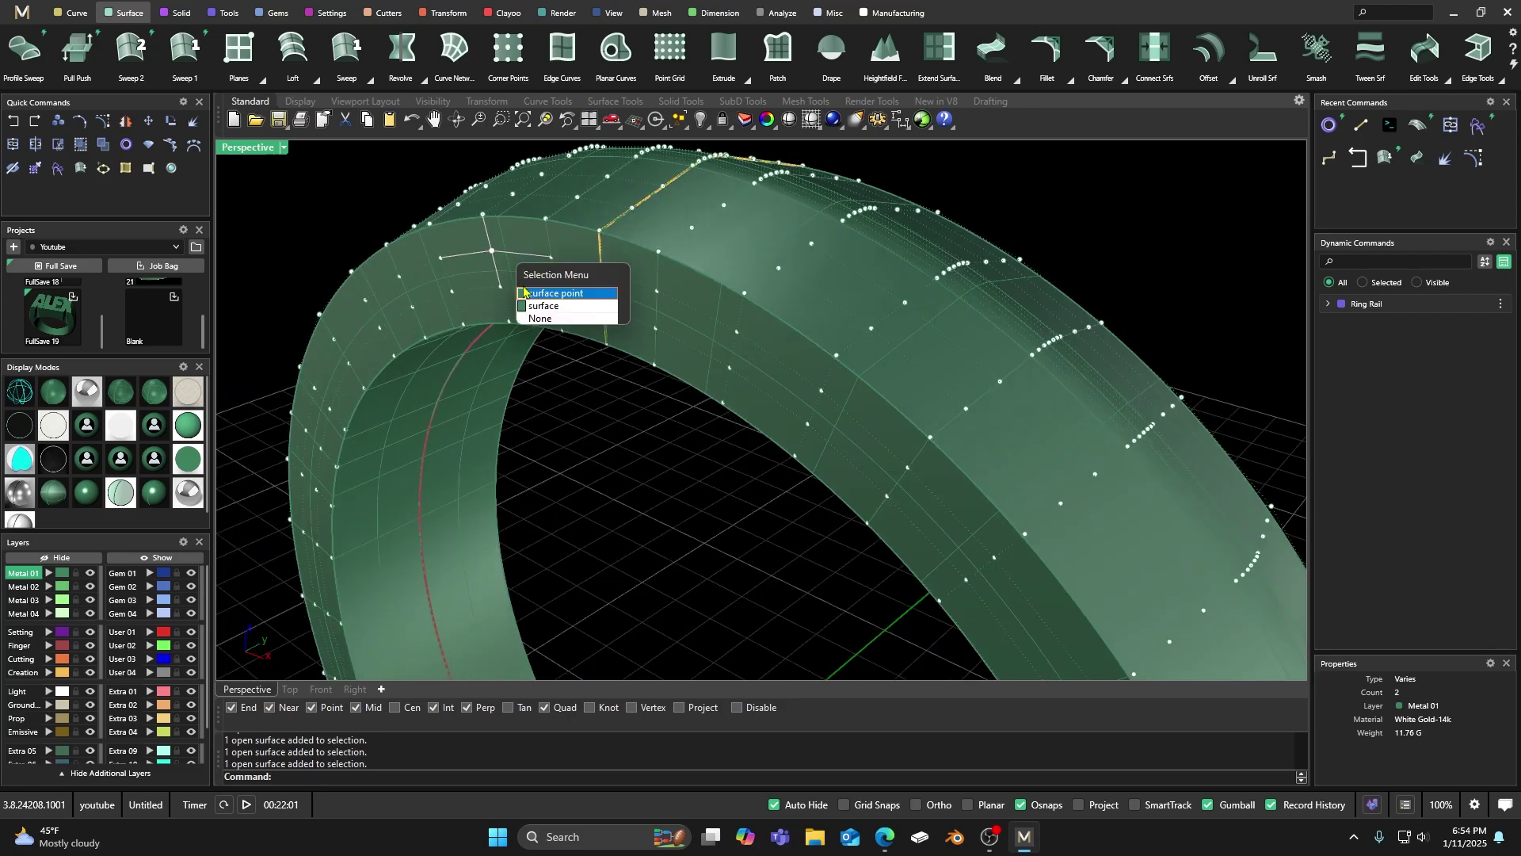
{"action": "left_click", "coordinate": [555, 292]}
{"action": "left_click_drag", "start_coordinate": [539, 258], "coordinate": [477, 275]}
{"action": "right_click_drag", "start_coordinate": [478, 275], "coordinate": [524, 500]}
{"action": "scroll", "coordinate": [525, 501], "scroll_direction": "up", "scroll_amount": 5}
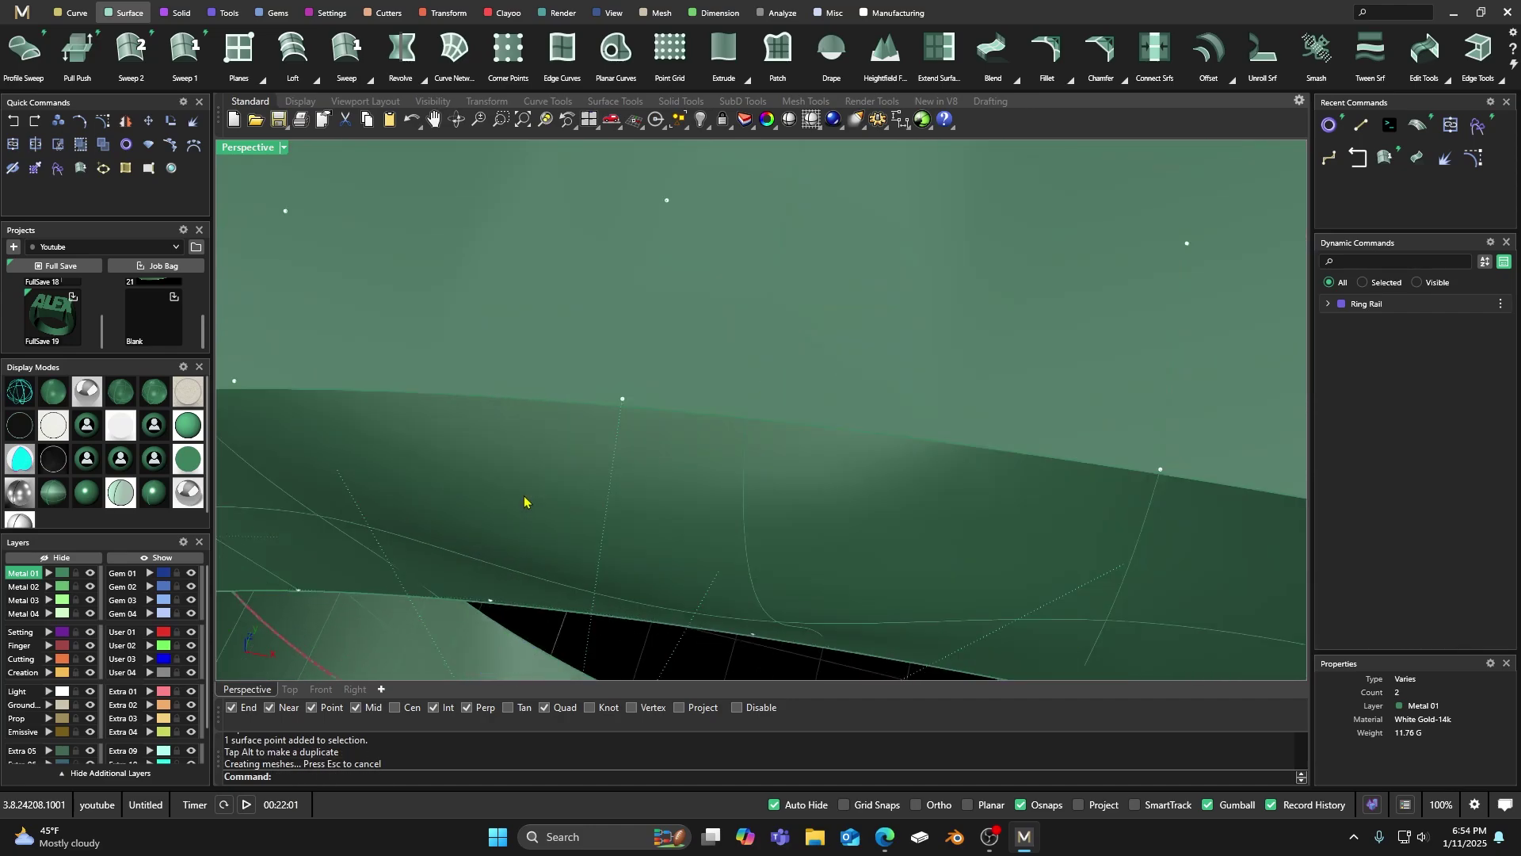
{"action": "scroll", "coordinate": [638, 423], "scroll_direction": "down", "scroll_amount": 5}
{"action": "right_click_drag", "start_coordinate": [590, 422], "coordinate": [557, 418]}
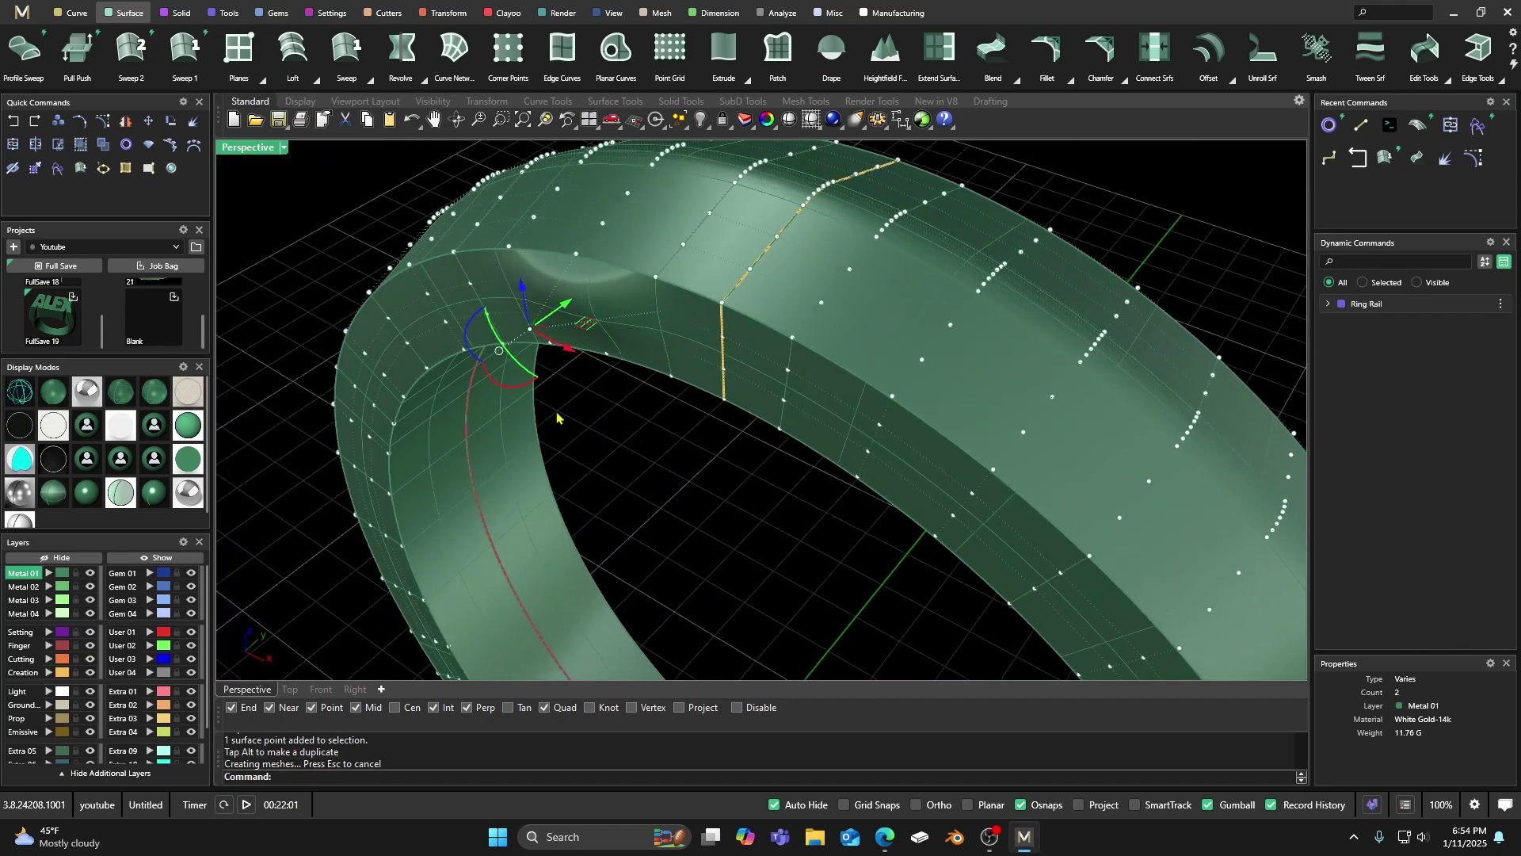
{"action": "key", "text": "ctrl+z"}
{"action": "left_click", "coordinate": [624, 481]}
{"action": "right_click_drag", "start_coordinate": [625, 483], "coordinate": [611, 483]}
{"action": "scroll", "coordinate": [611, 484], "scroll_direction": "down", "scroll_amount": 2}
{"action": "scroll", "coordinate": [625, 485], "scroll_direction": "up", "scroll_amount": 2}
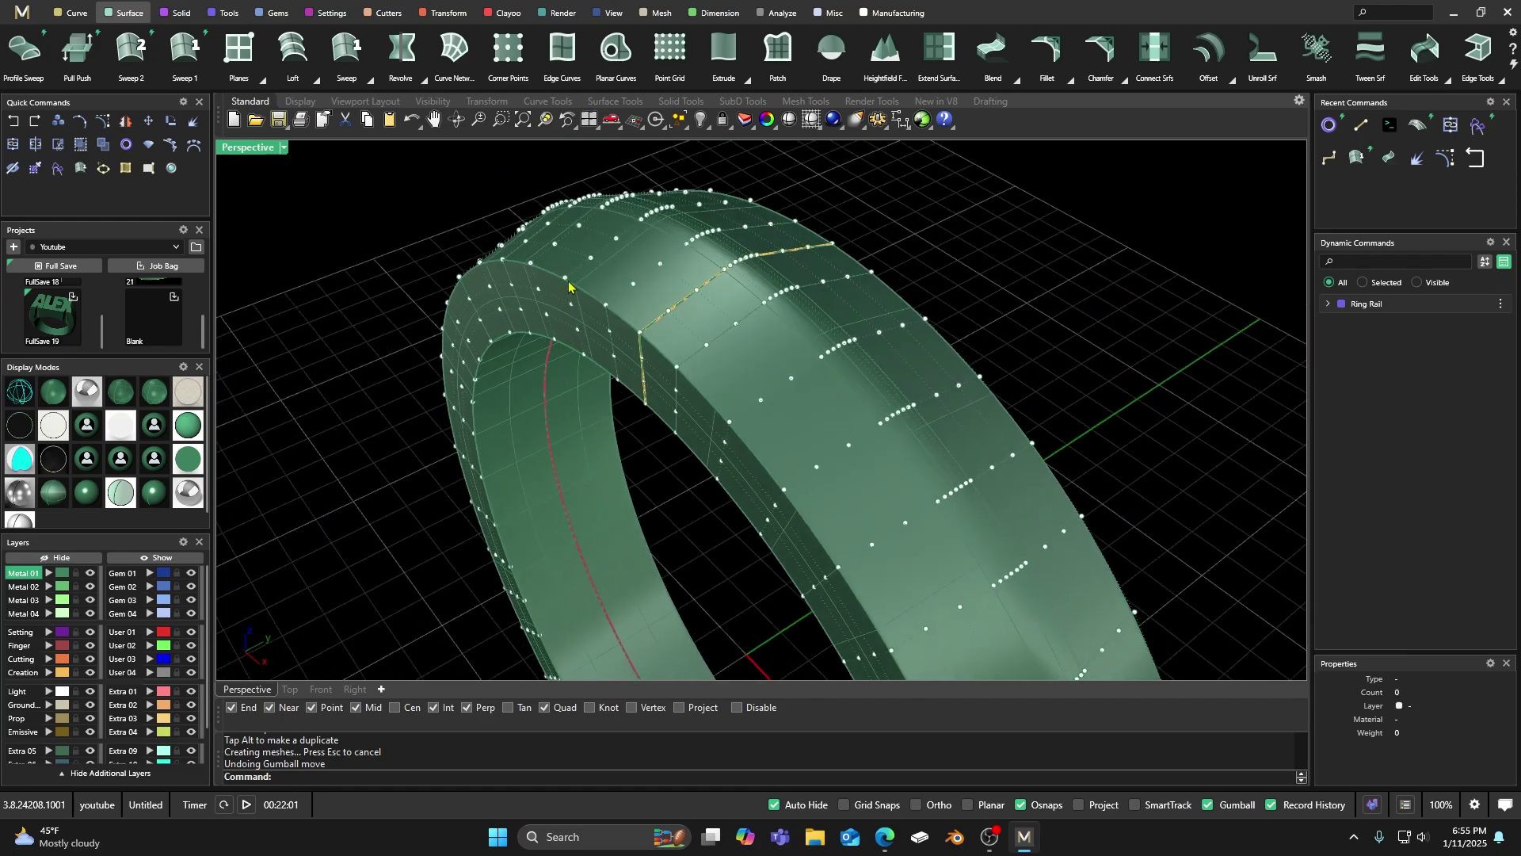
{"action": "scroll", "coordinate": [569, 286], "scroll_direction": "up", "scroll_amount": 3}
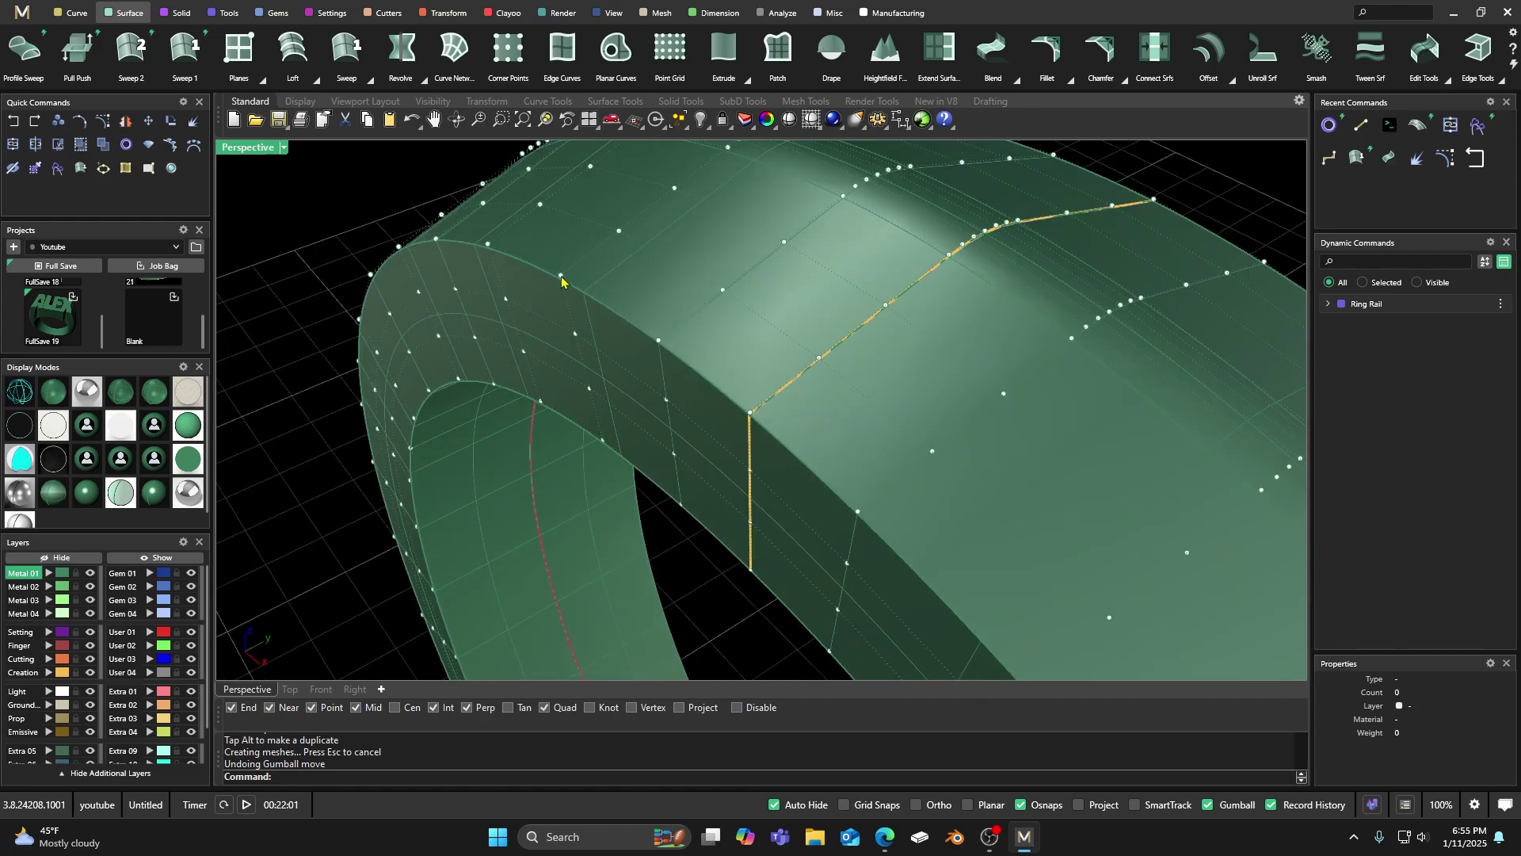
{"action": "left_click", "coordinate": [562, 278]}
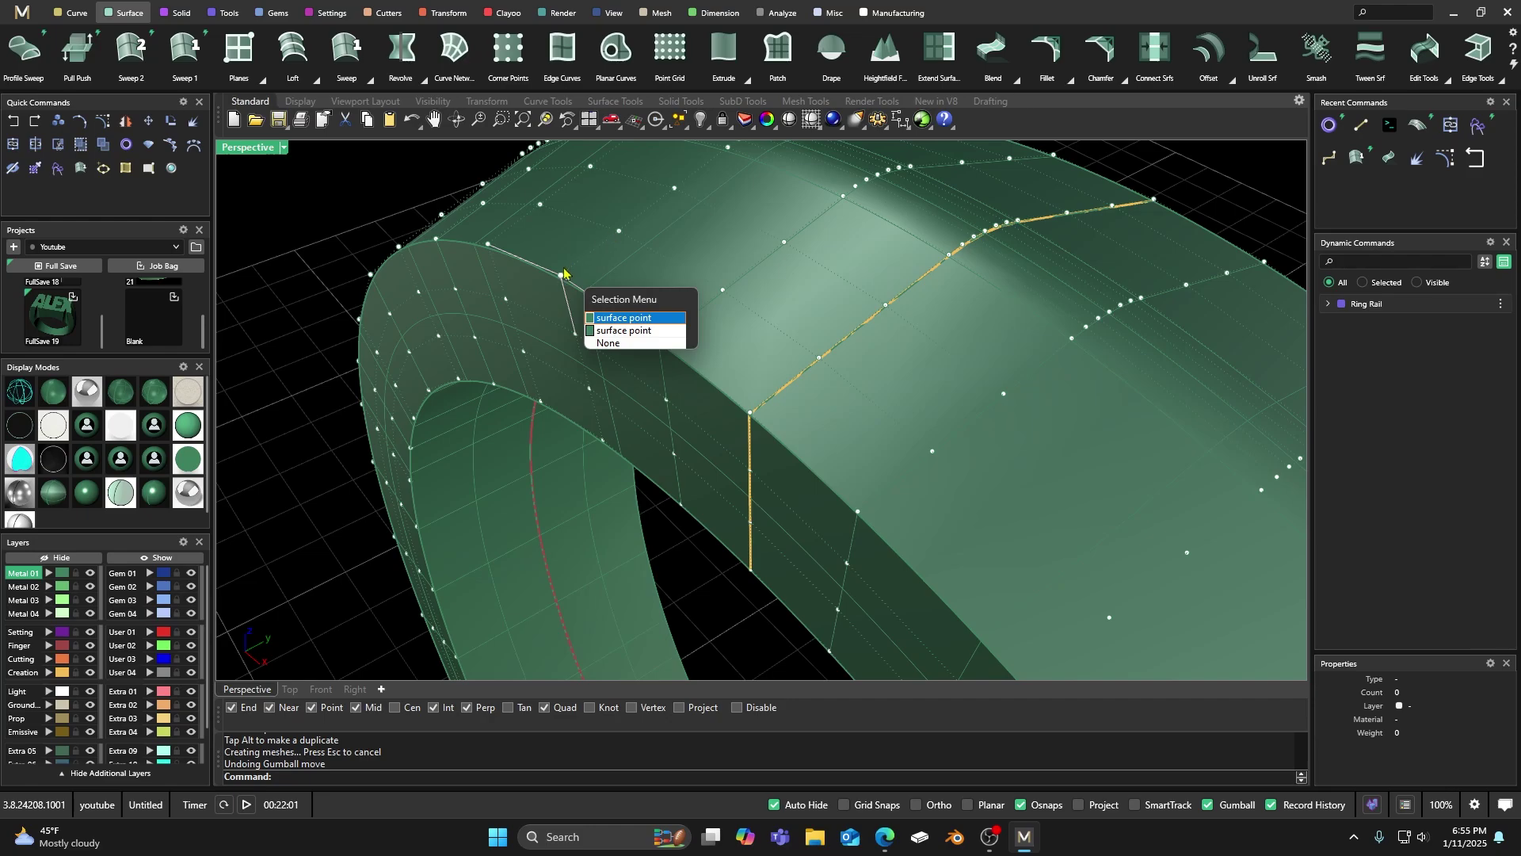
{"action": "left_click", "coordinate": [626, 317]}
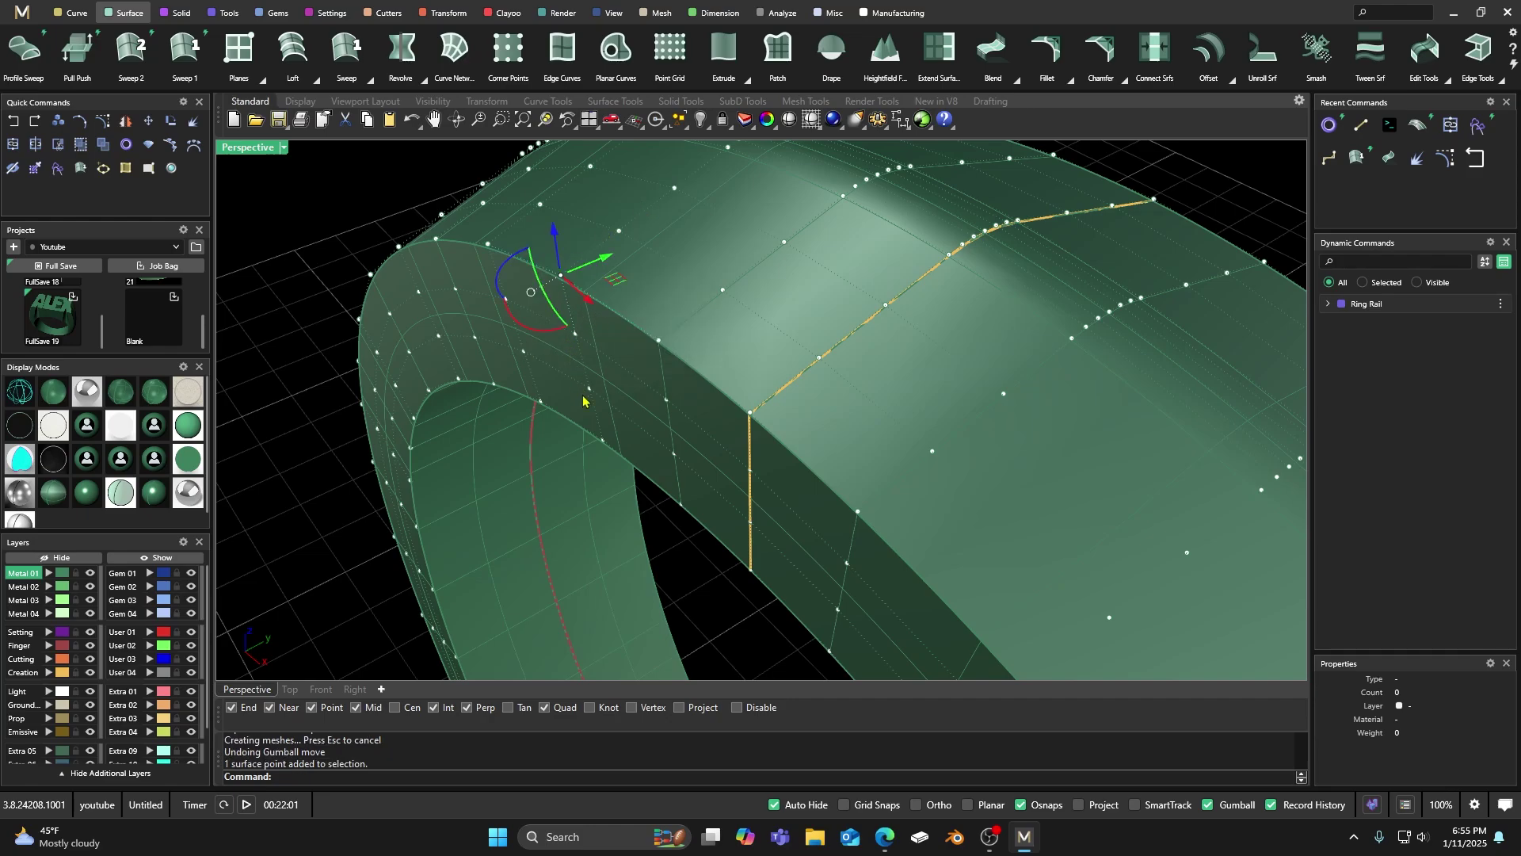
{"action": "right_click_drag", "start_coordinate": [565, 298], "coordinate": [589, 234]}
{"action": "left_click_drag", "start_coordinate": [589, 234], "coordinate": [588, 190]}
{"action": "scroll", "coordinate": [589, 282], "scroll_direction": "up", "scroll_amount": 5}
{"action": "scroll", "coordinate": [589, 286], "scroll_direction": "down", "scroll_amount": 5}
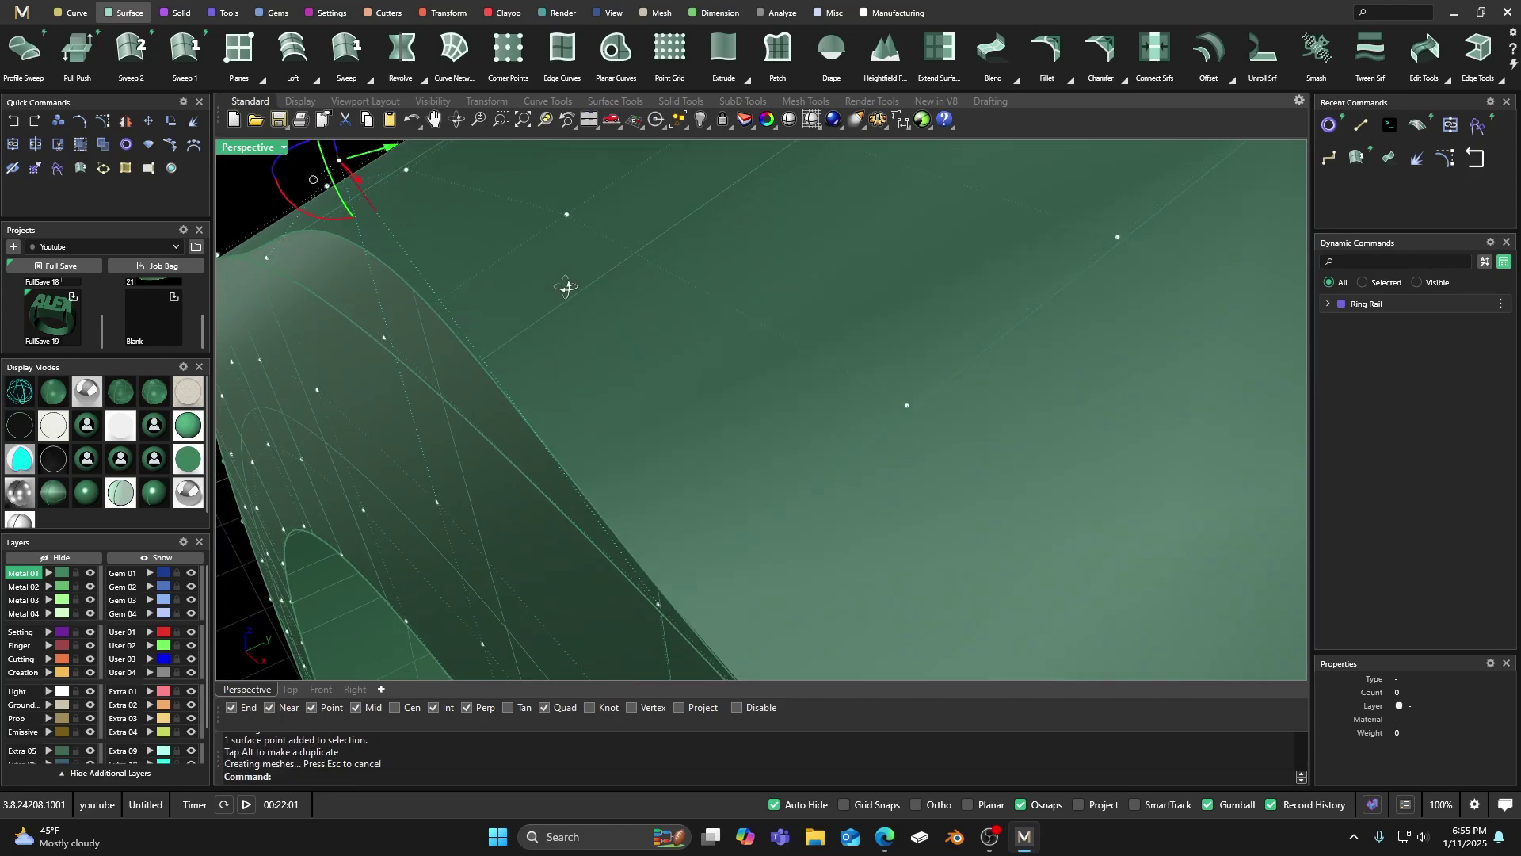
{"action": "scroll", "coordinate": [570, 305], "scroll_direction": "down", "scroll_amount": 3}
{"action": "right_click_drag", "start_coordinate": [578, 311], "coordinate": [508, 290]}
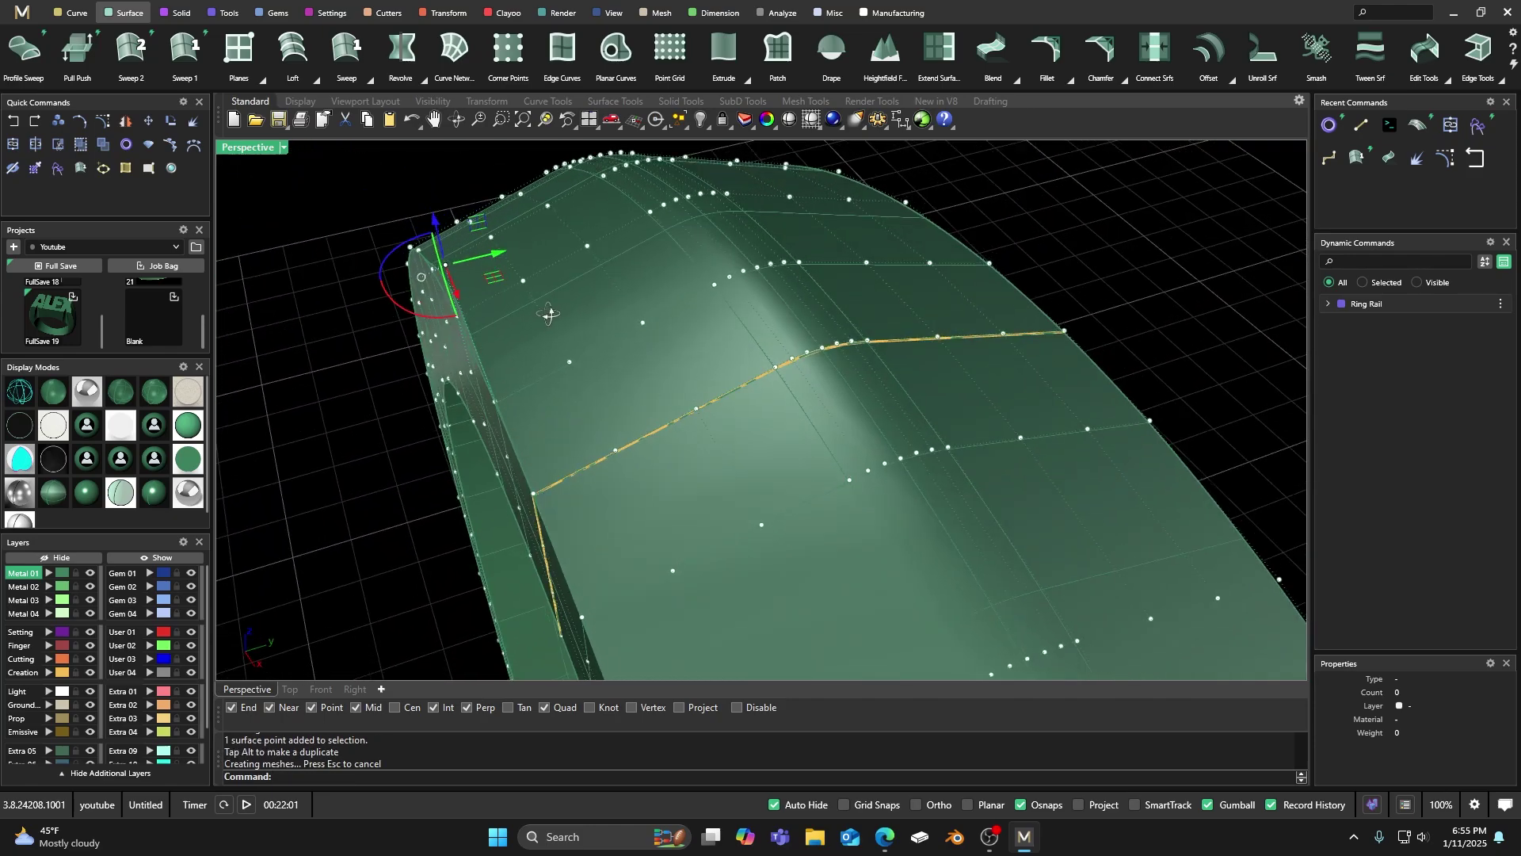
{"action": "scroll", "coordinate": [453, 283], "scroll_direction": "up", "scroll_amount": 5}
{"action": "left_click", "coordinate": [321, 237]}
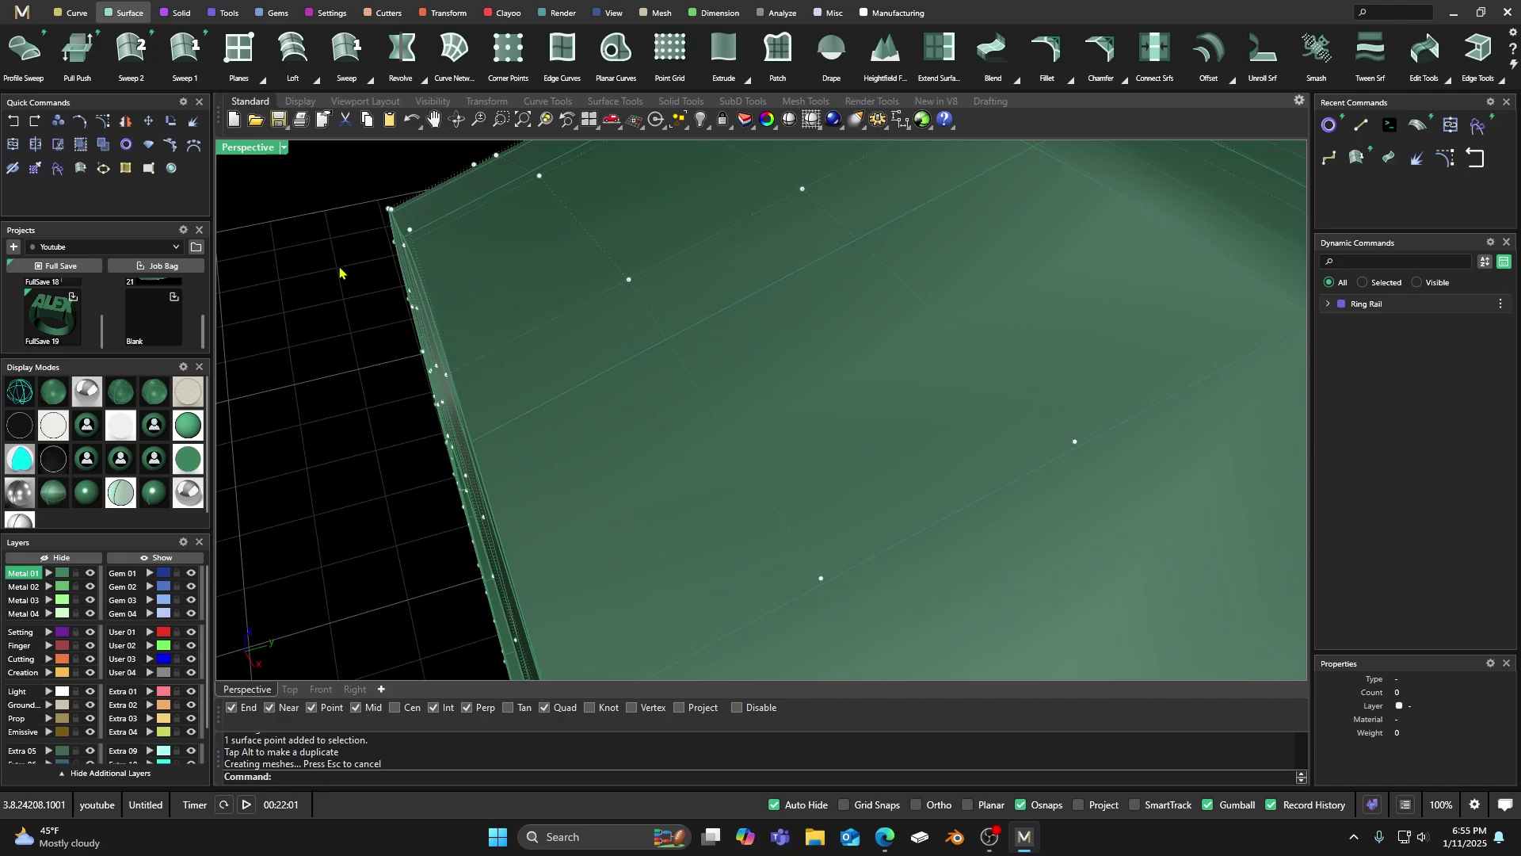
{"action": "scroll", "coordinate": [340, 268], "scroll_direction": "down", "scroll_amount": 4}
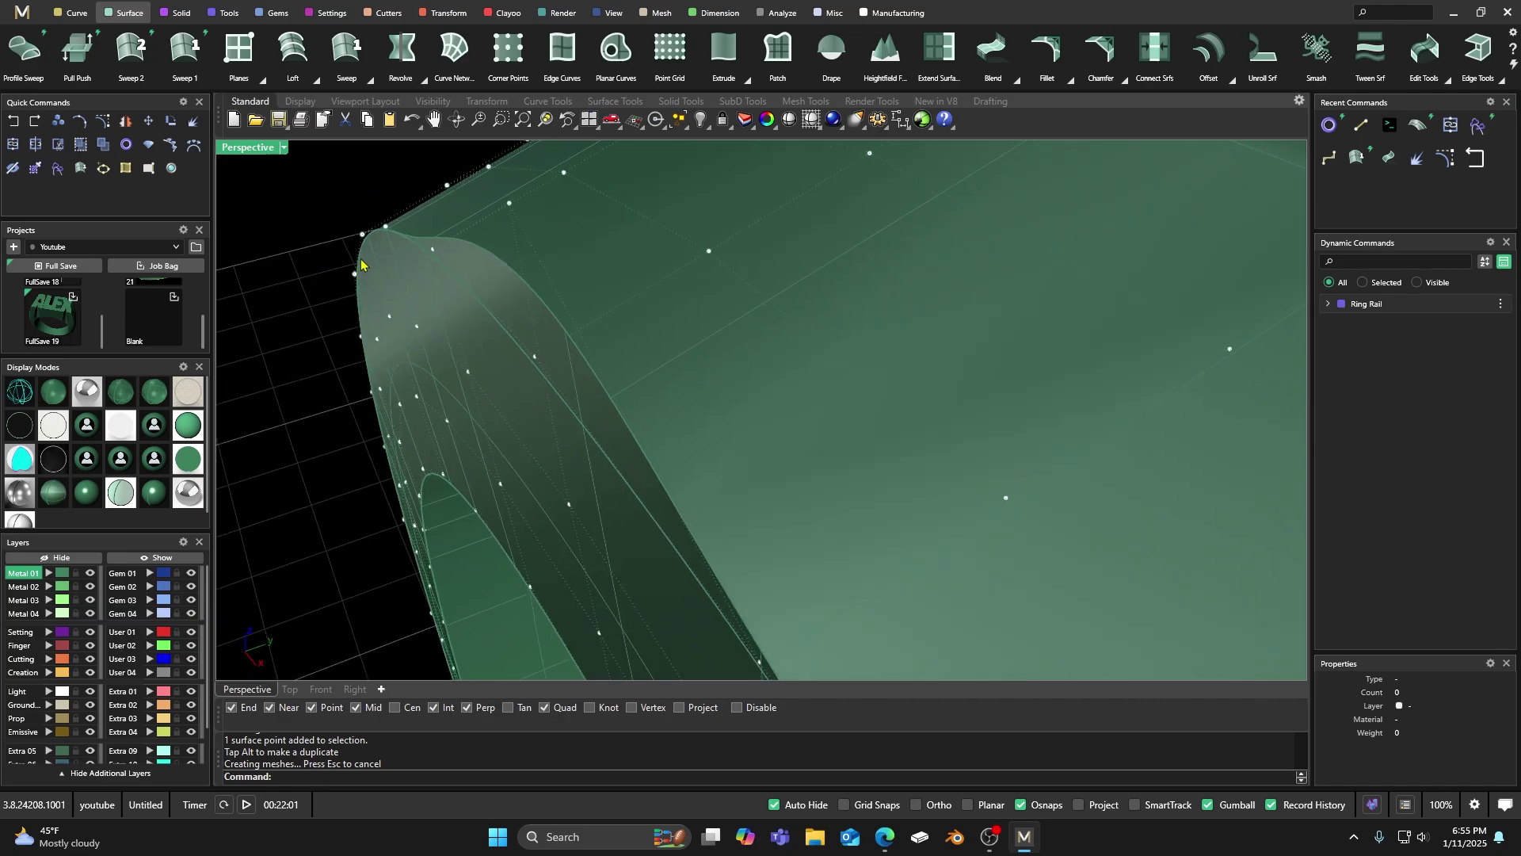
{"action": "left_click", "coordinate": [15, 124]}
{"action": "left_click", "coordinate": [439, 251]}
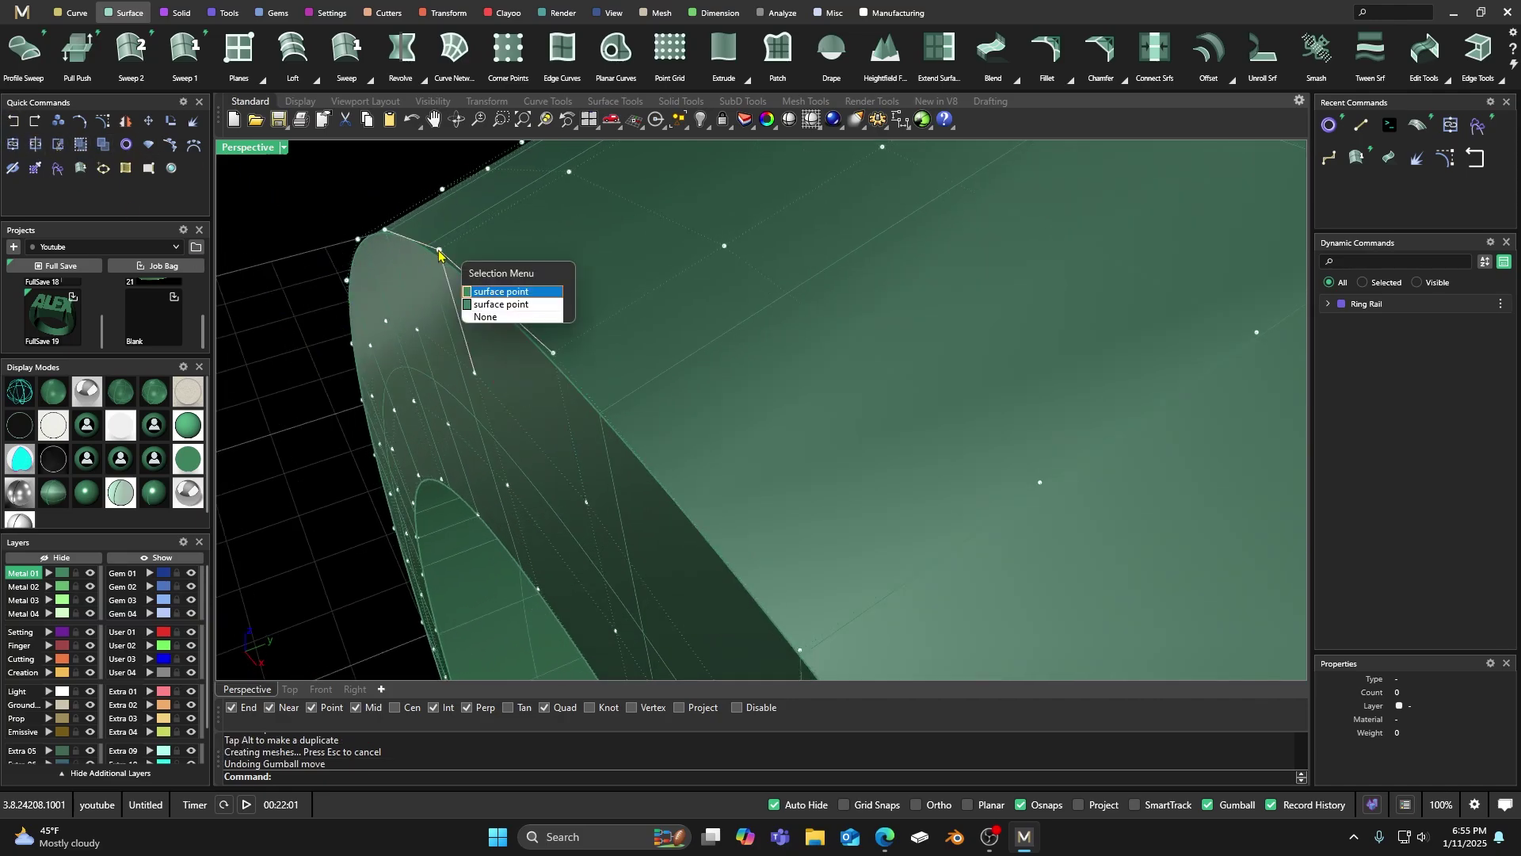
{"action": "left_click", "coordinate": [501, 292]}
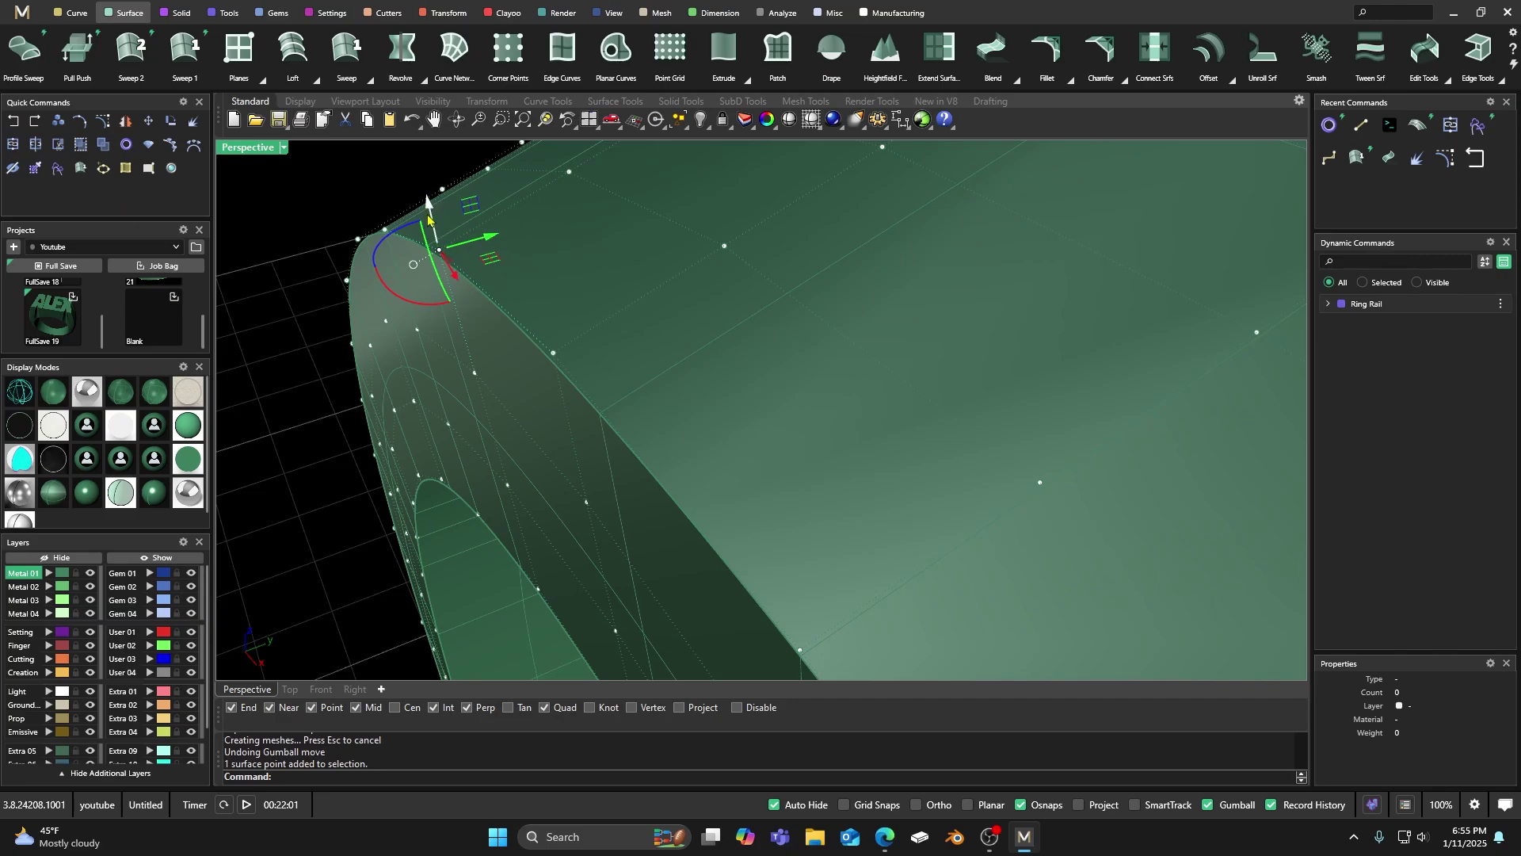
{"action": "left_click_drag", "start_coordinate": [431, 225], "coordinate": [418, 153]}
{"action": "scroll", "coordinate": [496, 311], "scroll_direction": "up", "scroll_amount": 5}
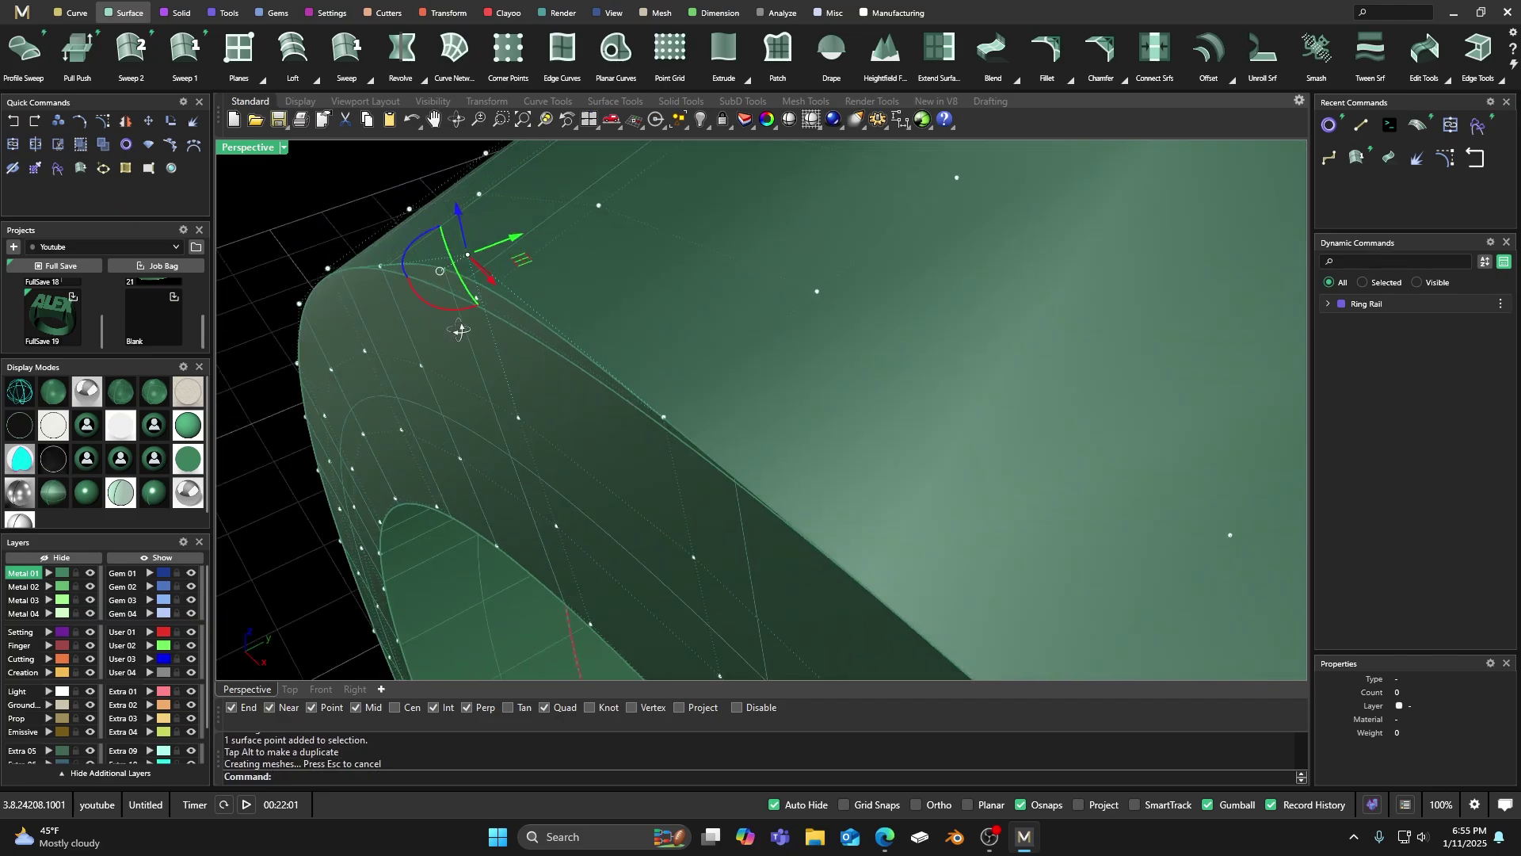
{"action": "right_click_drag", "start_coordinate": [496, 312], "coordinate": [506, 434]}
{"action": "scroll", "coordinate": [528, 214], "scroll_direction": "up", "scroll_amount": 3}
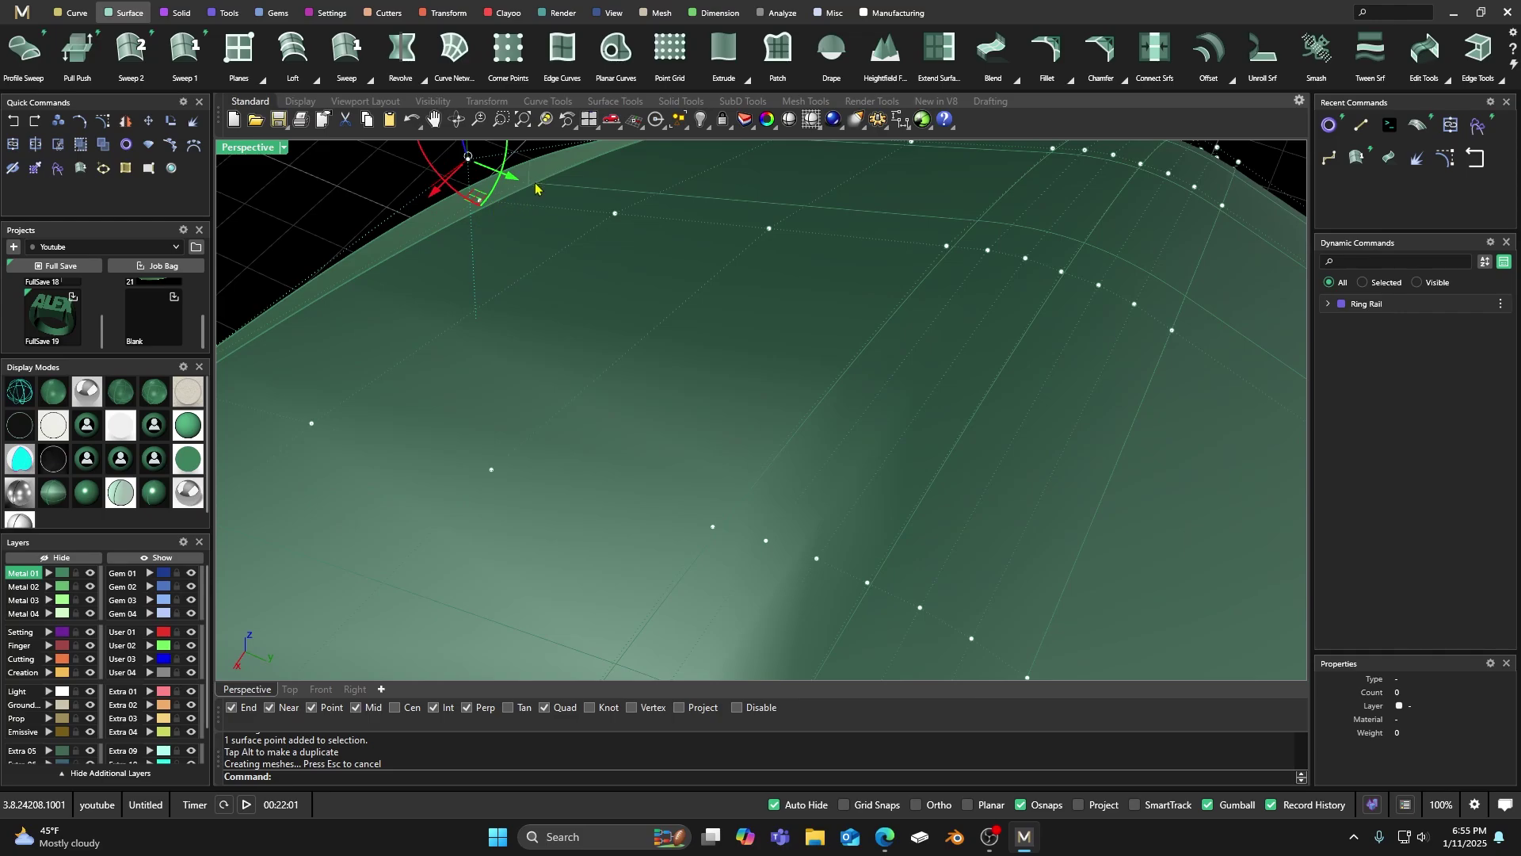
{"action": "scroll", "coordinate": [536, 190], "scroll_direction": "down", "scroll_amount": 6}
{"action": "right_click_drag", "start_coordinate": [543, 203], "coordinate": [614, 235]}
{"action": "scroll", "coordinate": [514, 332], "scroll_direction": "up", "scroll_amount": 3}
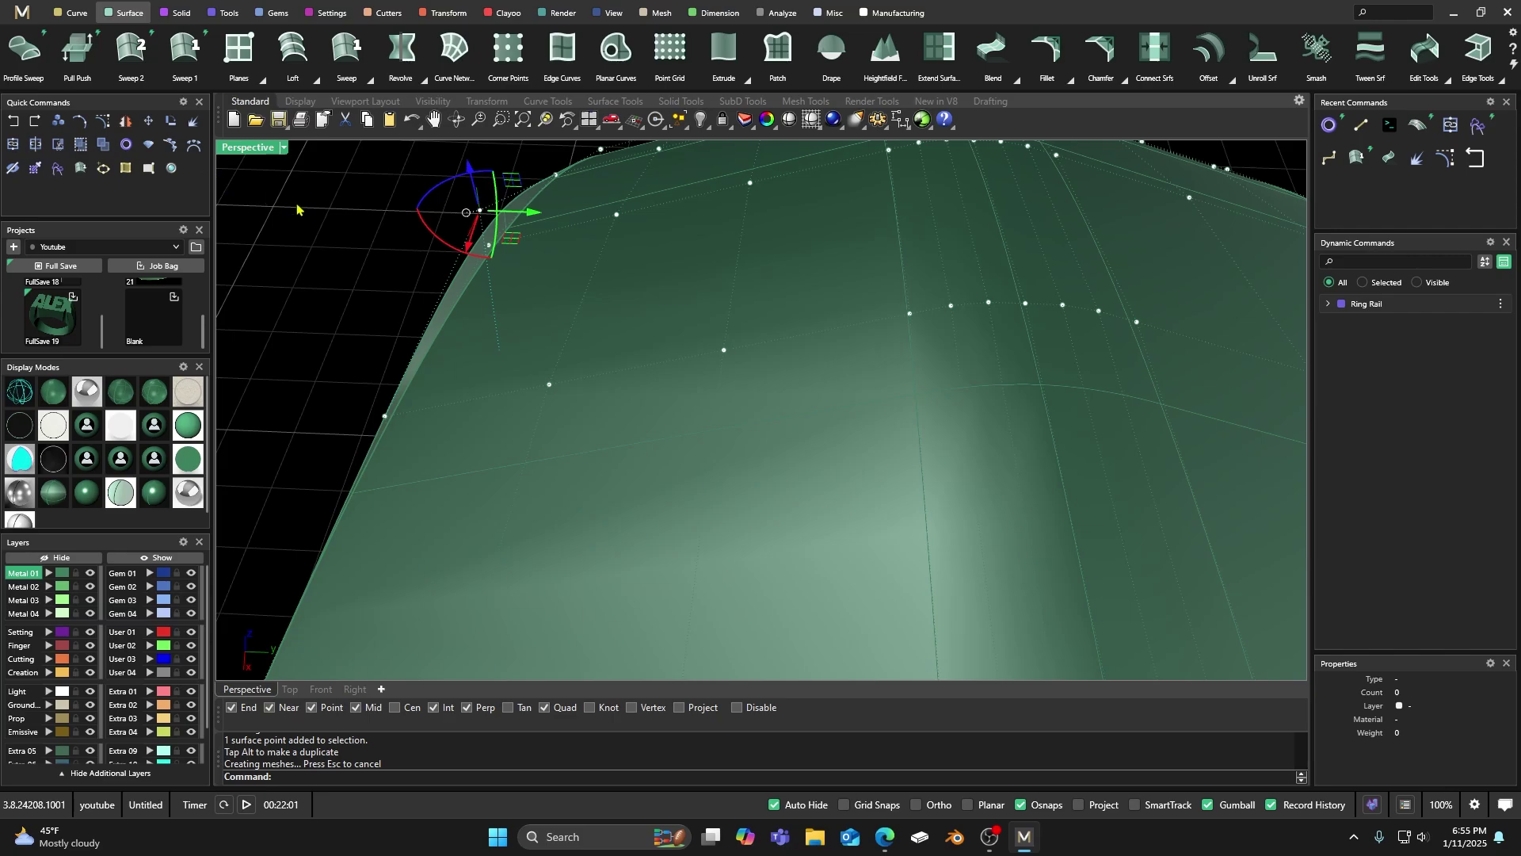
{"action": "key", "text": "ctrl+z"}
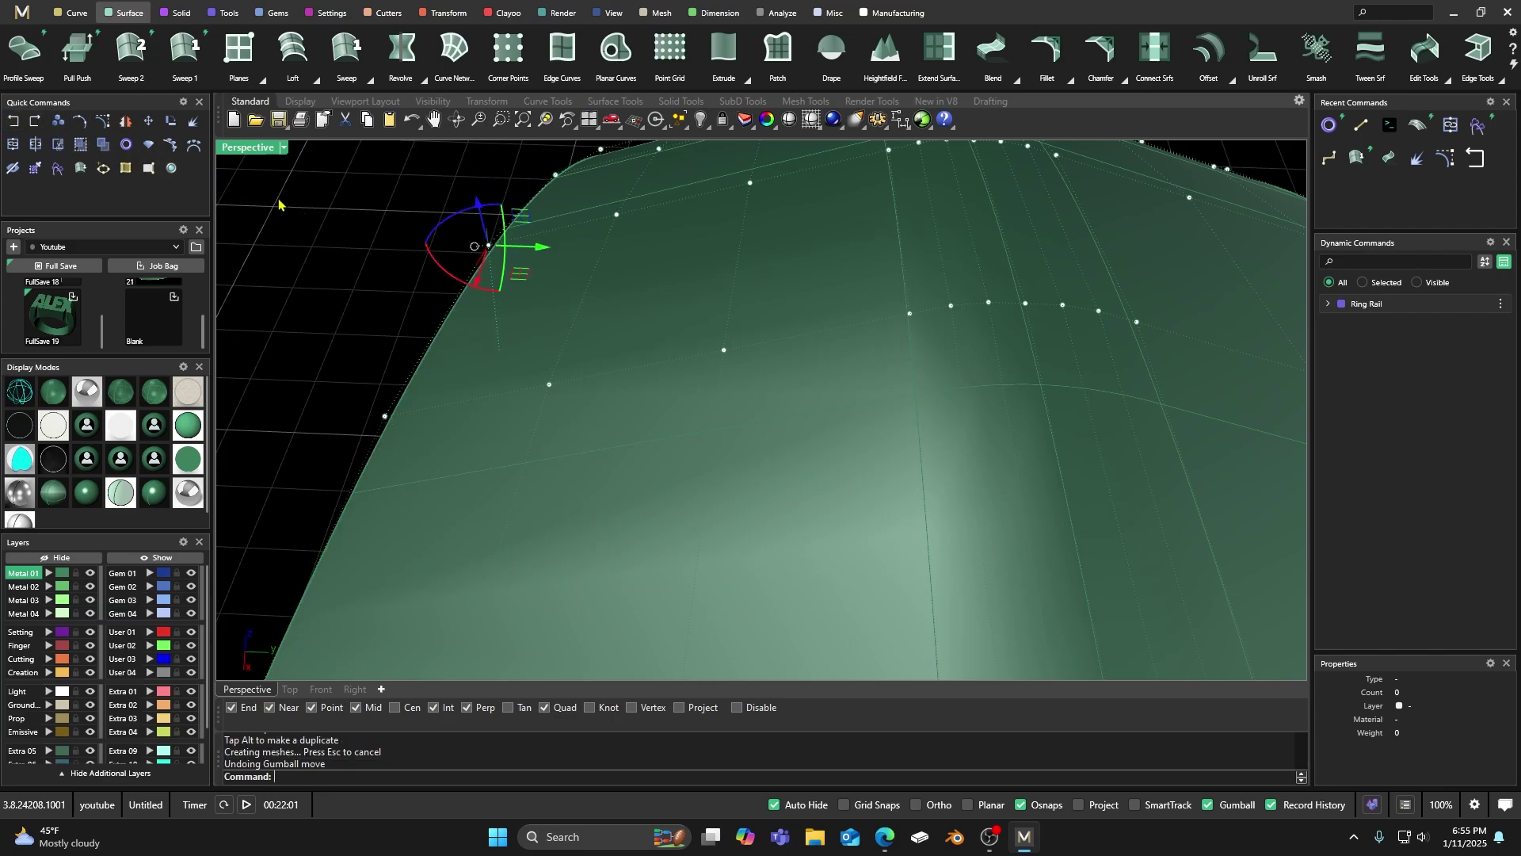
{"action": "right_click_drag", "start_coordinate": [278, 205], "coordinate": [523, 253]}
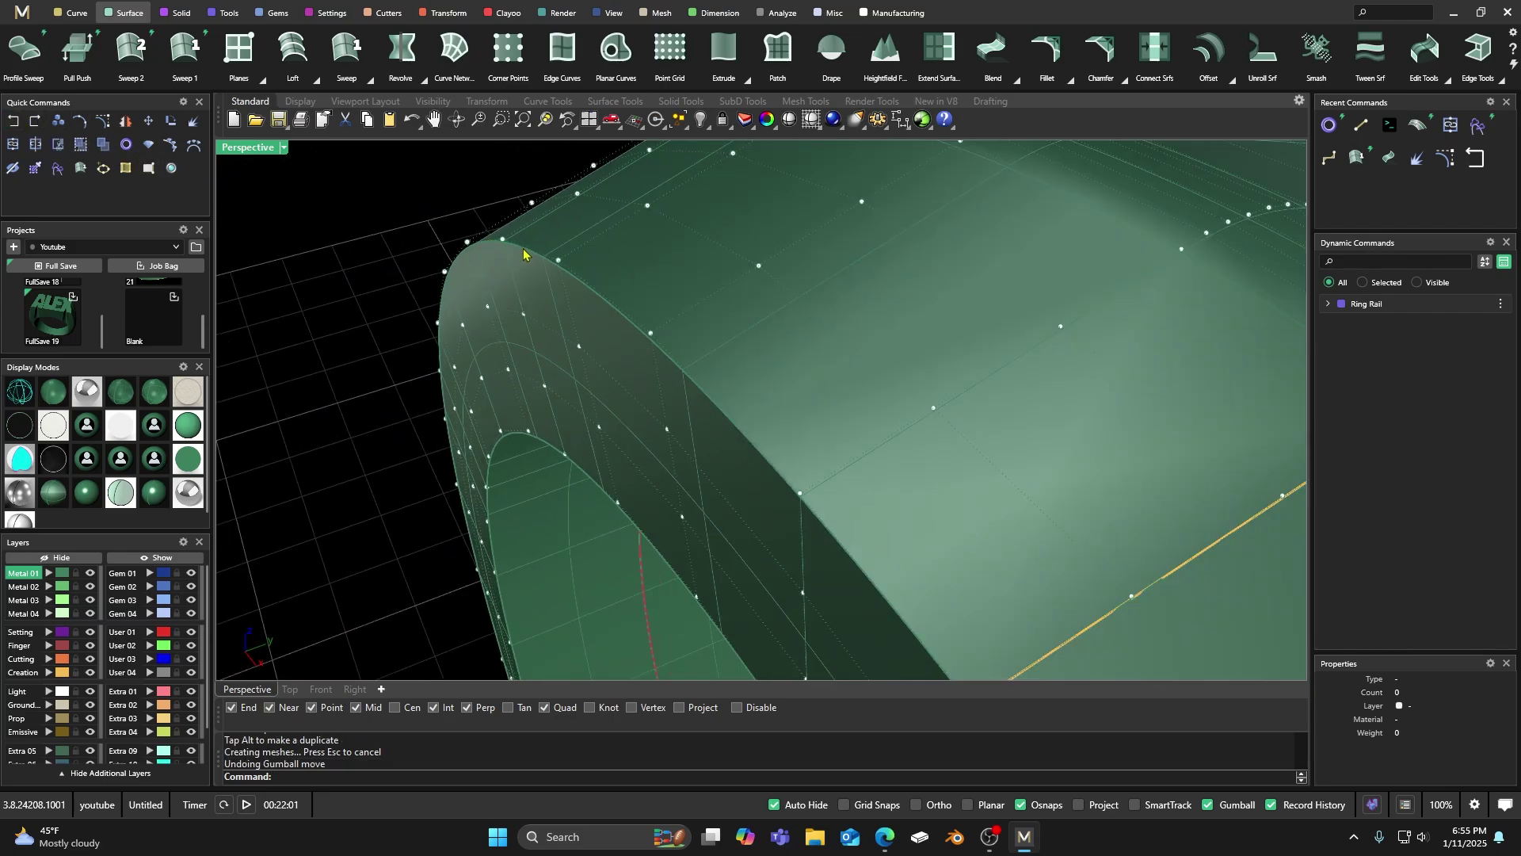
{"action": "scroll", "coordinate": [496, 254], "scroll_direction": "down", "scroll_amount": 8}
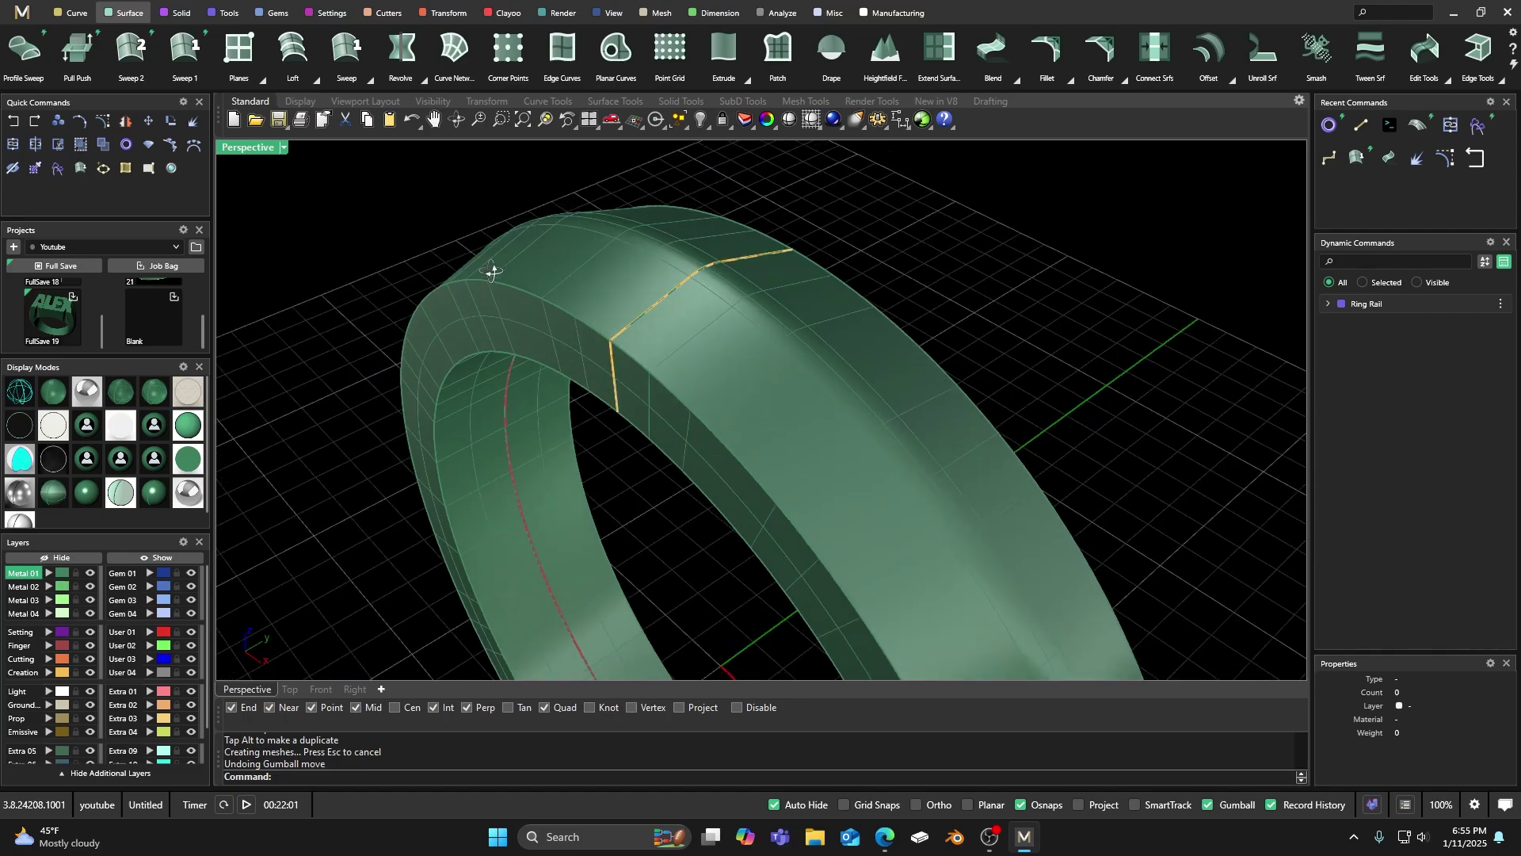
{"action": "left_click", "coordinate": [535, 276]}
Add another ring surface to the selection and try Merge, then cancel it
{"action": "left_click", "coordinate": [492, 346]}
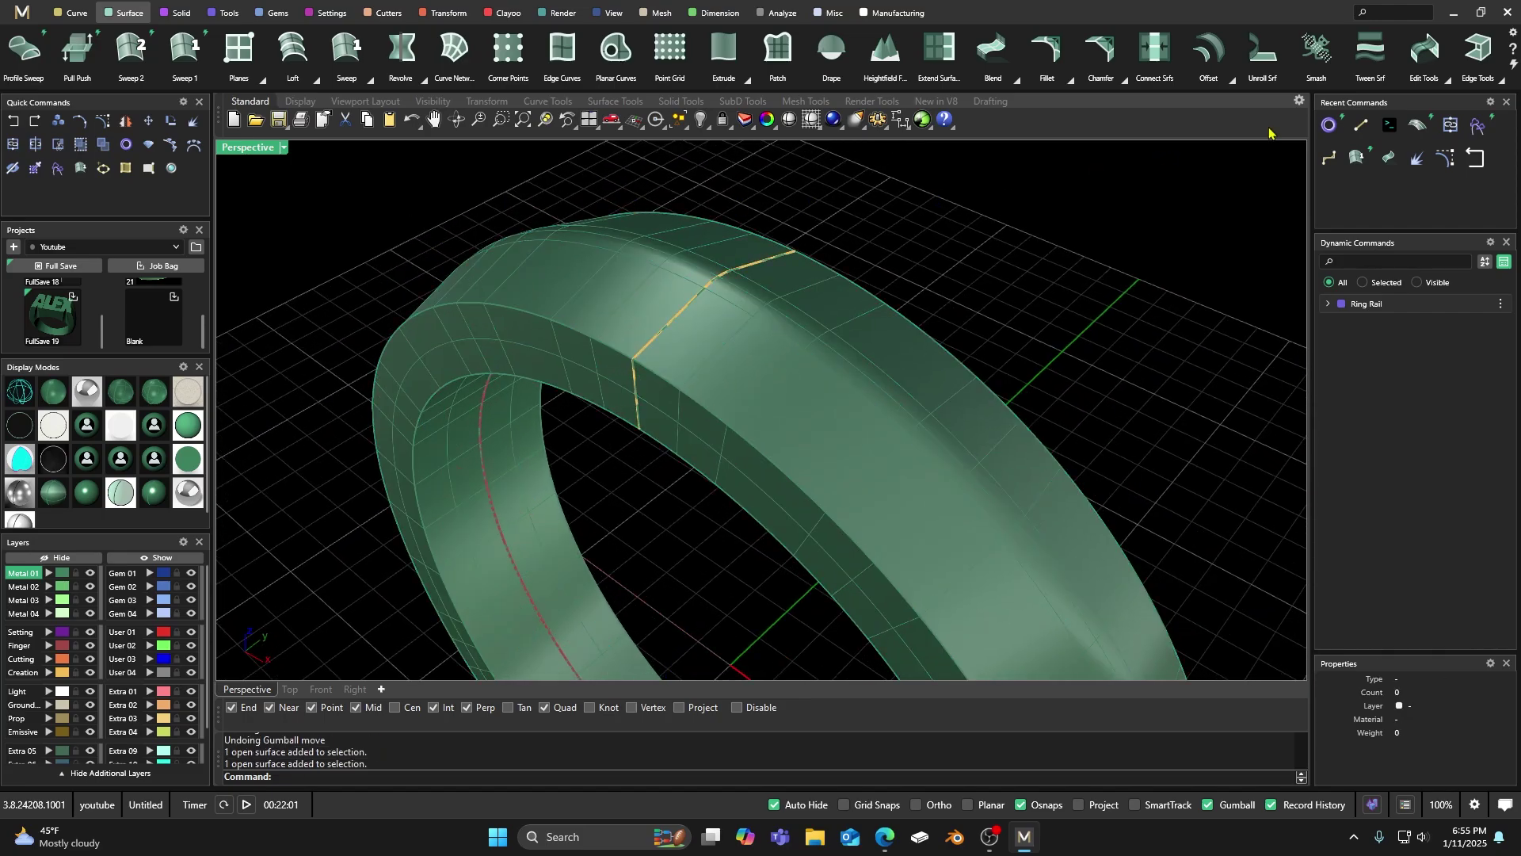
{"action": "left_click", "coordinate": [1435, 84]}
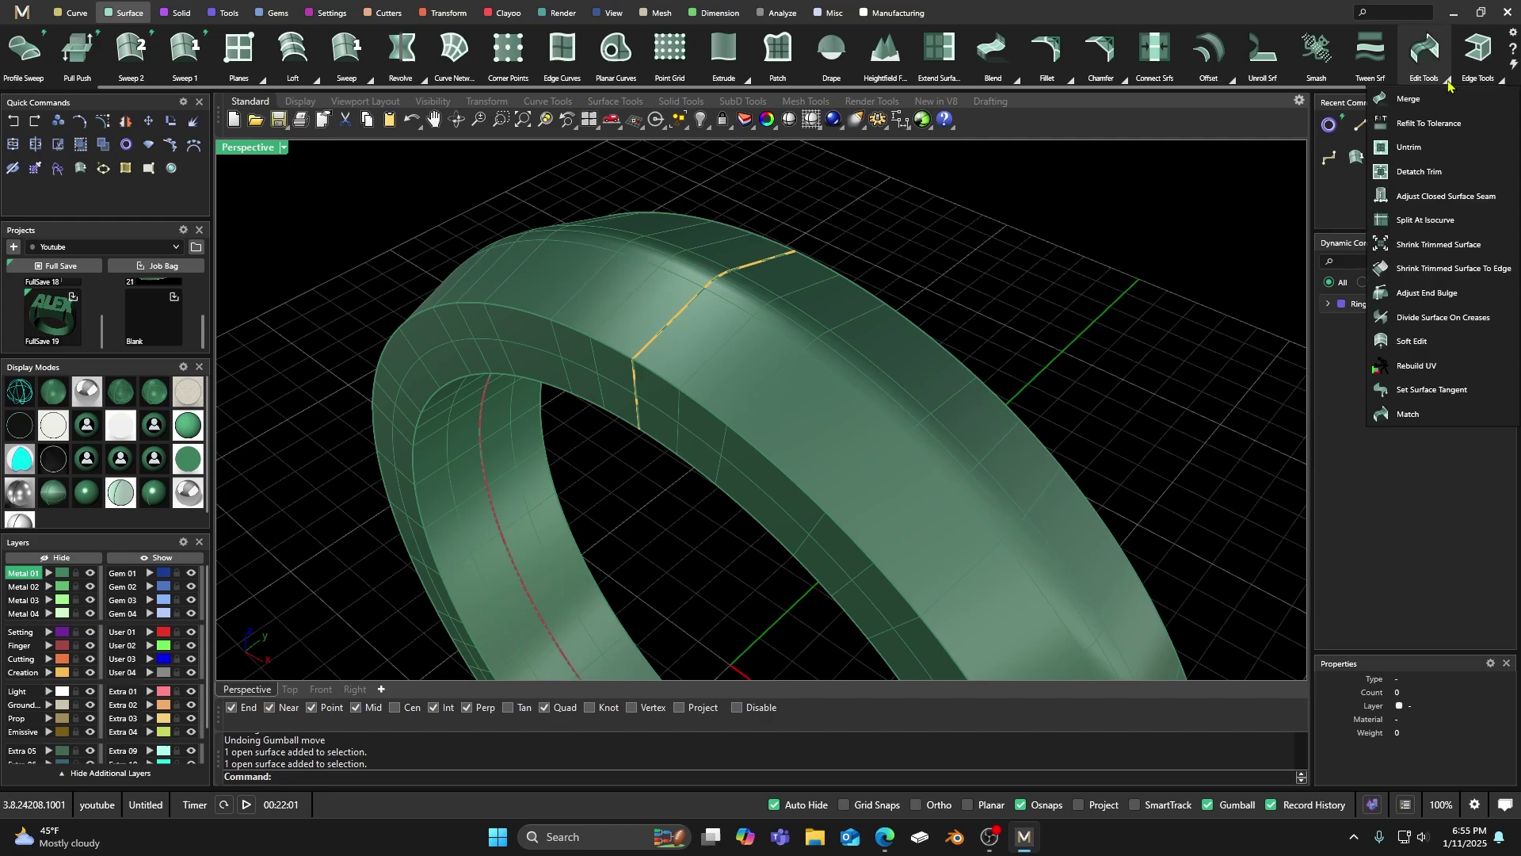
{"action": "left_click", "coordinate": [1402, 99]}
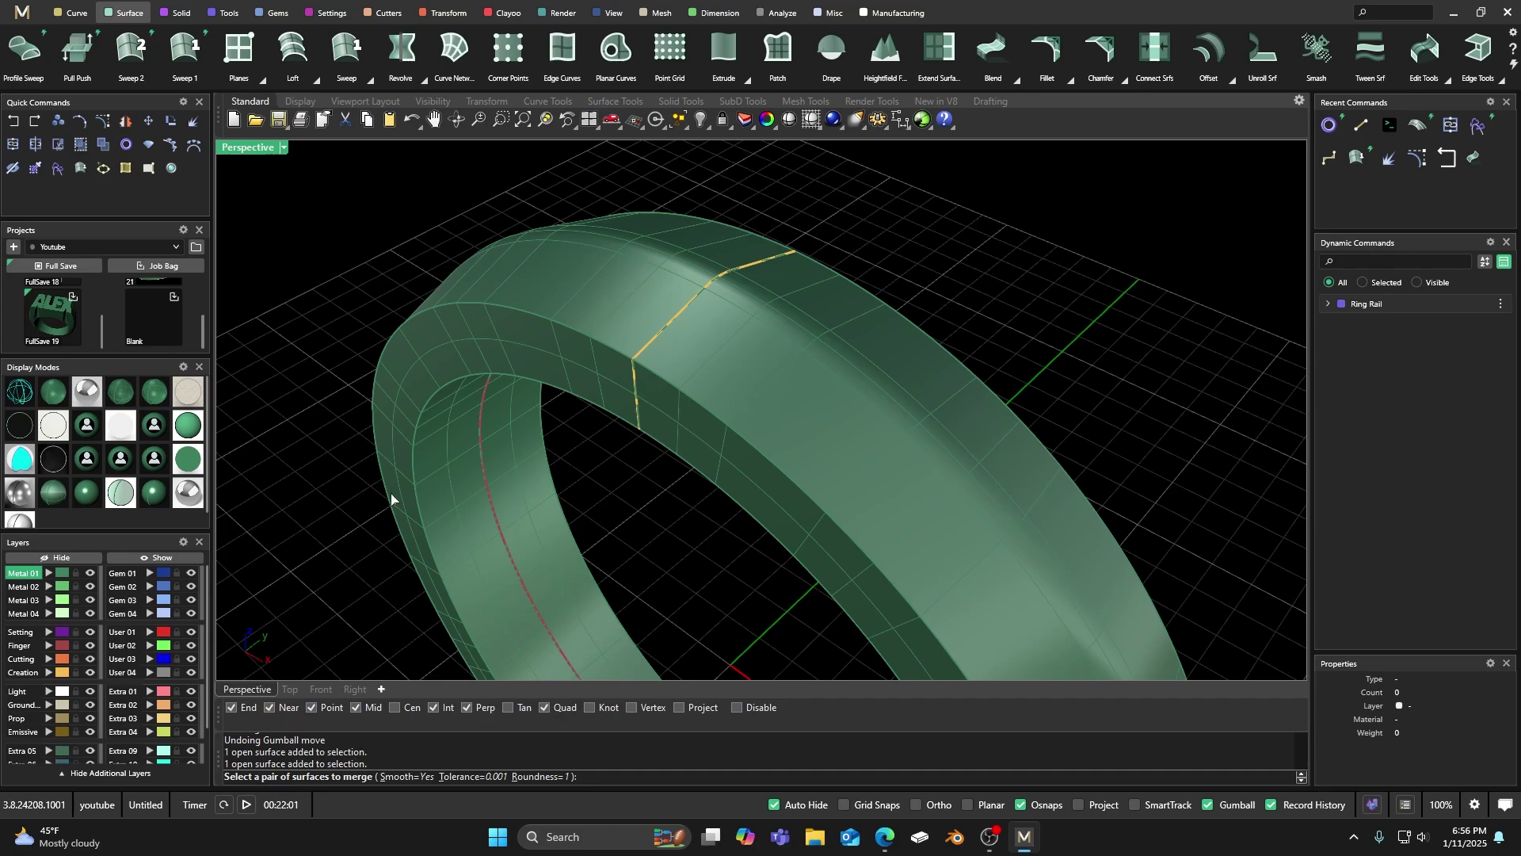
{"action": "key", "text": "Escape"}
Select all five ring surfaces and join them into one closed polysurface
{"action": "right_click_drag", "start_coordinate": [523, 277], "coordinate": [842, 270]}
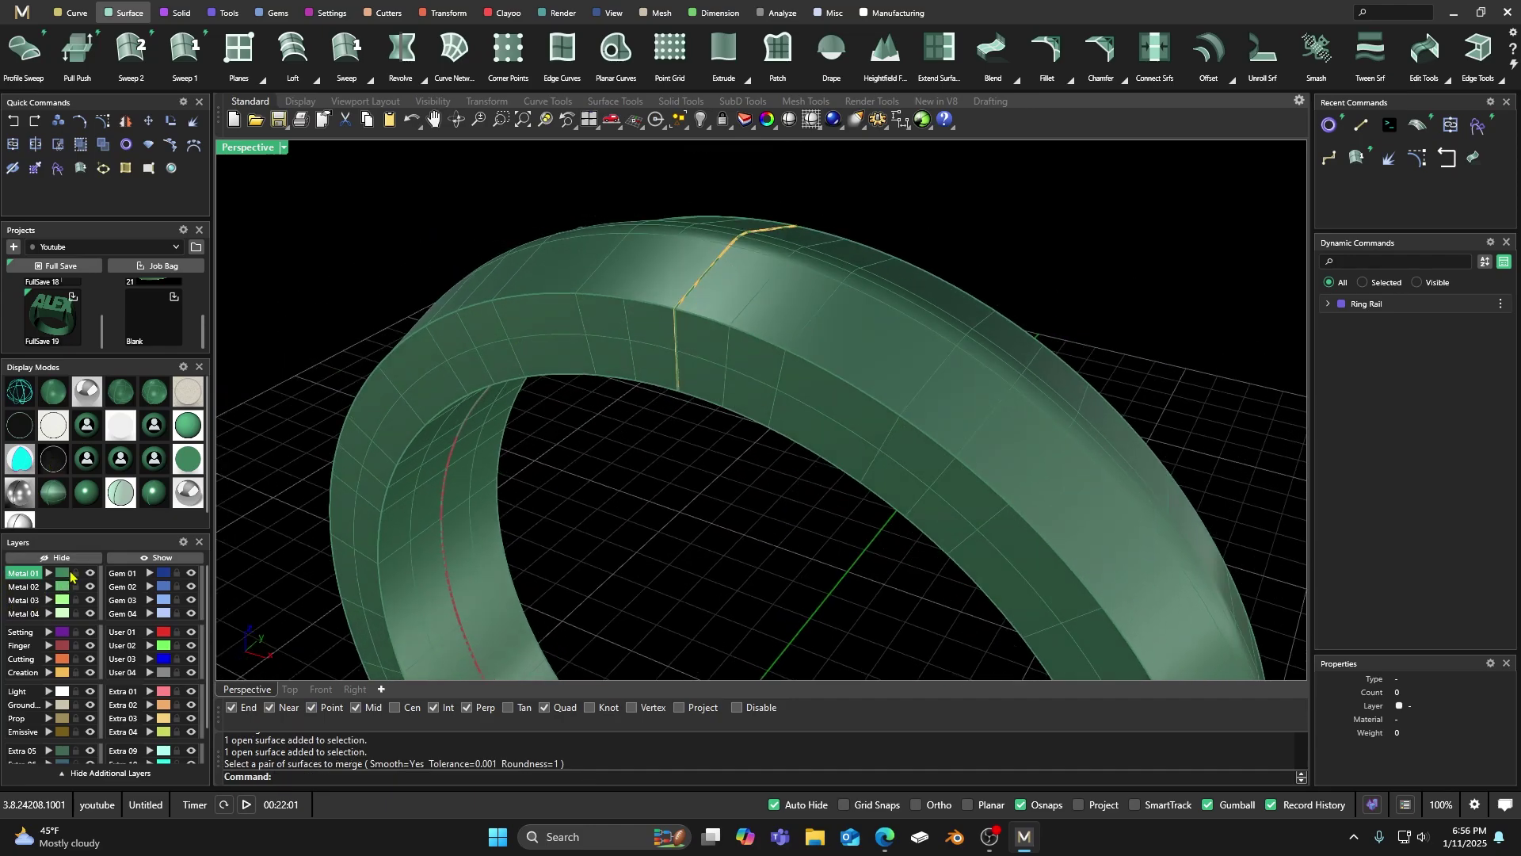
{"action": "left_click", "coordinate": [68, 577]}
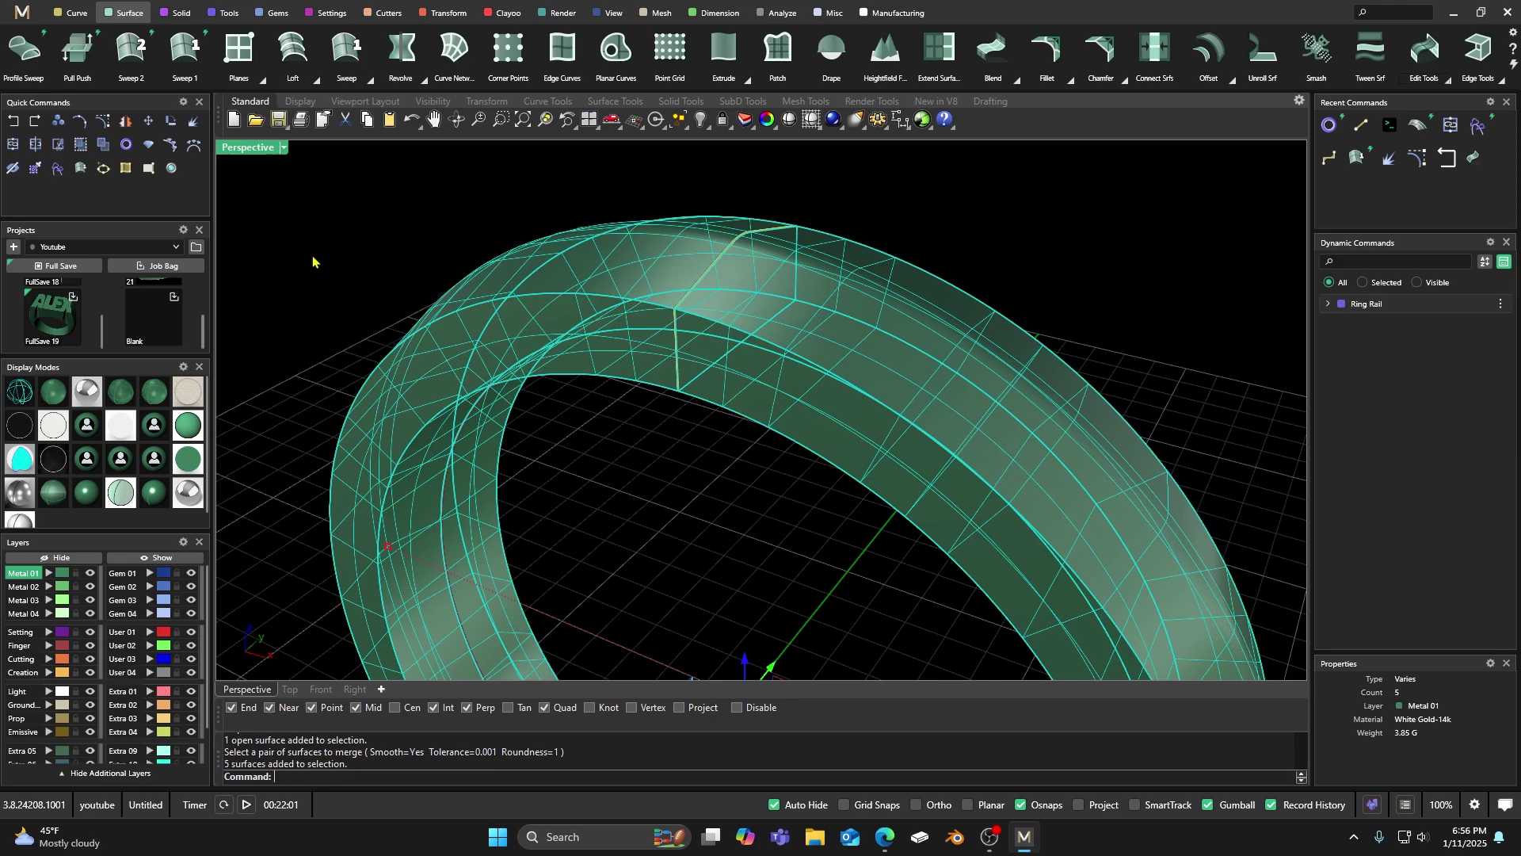
{"action": "left_click", "coordinate": [12, 145]}
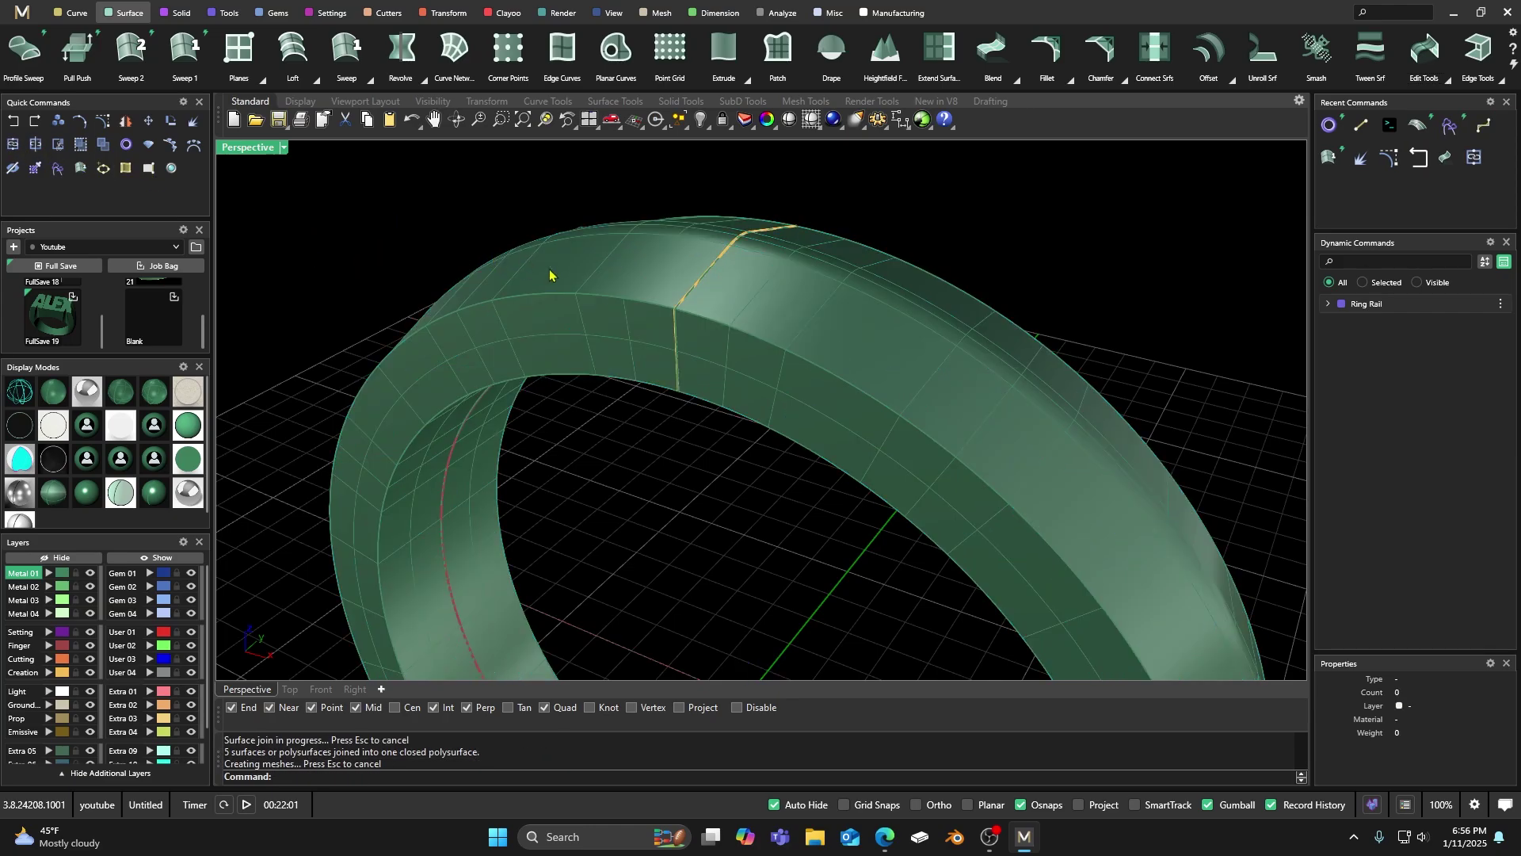
{"action": "left_click", "coordinate": [539, 274]}
{"action": "left_click", "coordinate": [105, 124]}
{"action": "left_click", "coordinate": [351, 226]}
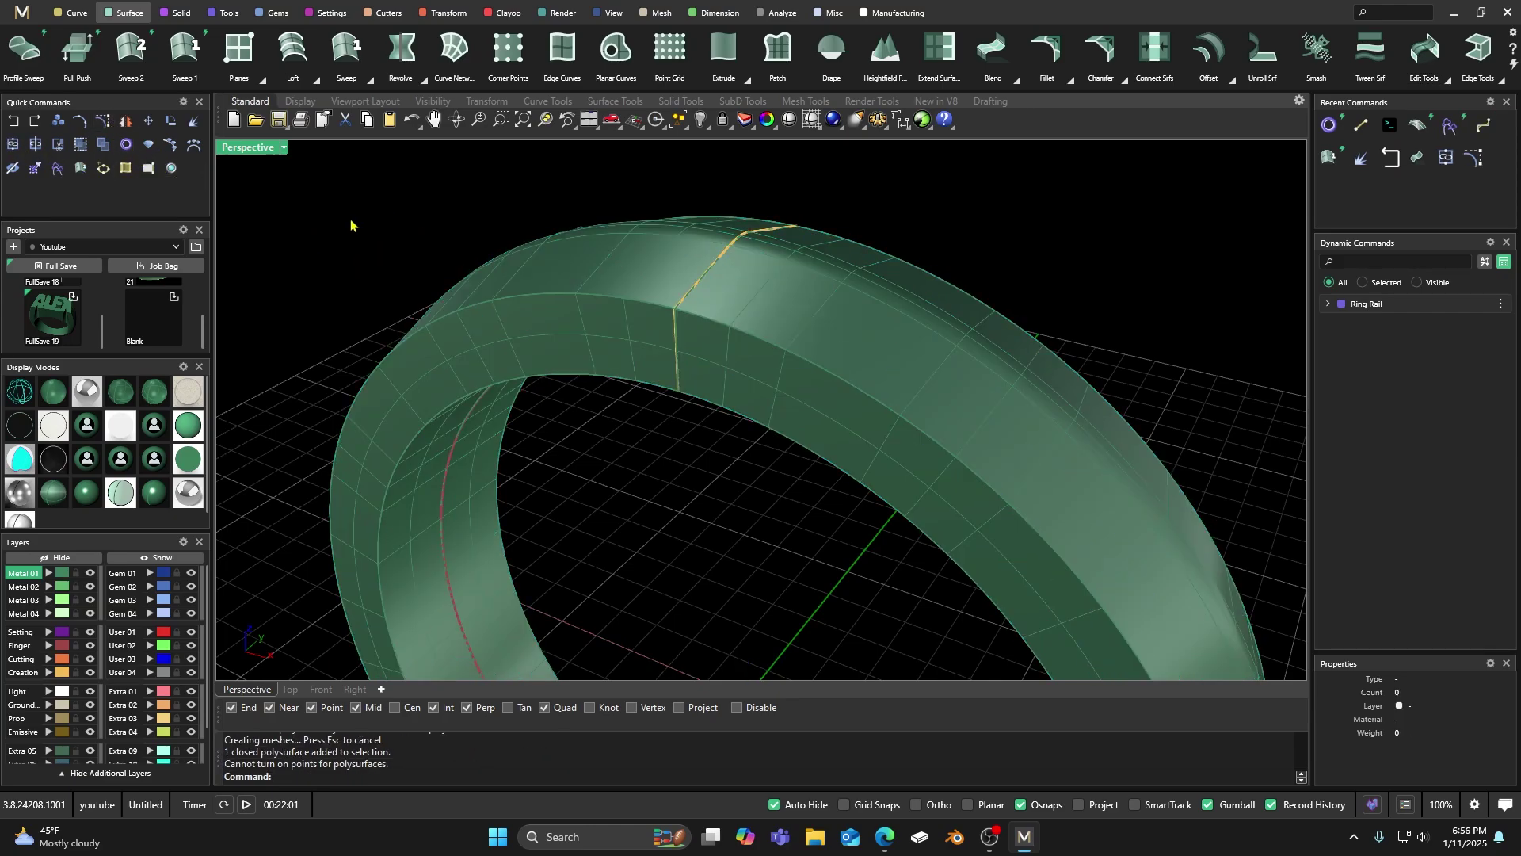
{"action": "left_click", "coordinate": [614, 264]}
{"action": "left_click", "coordinate": [344, 242]}
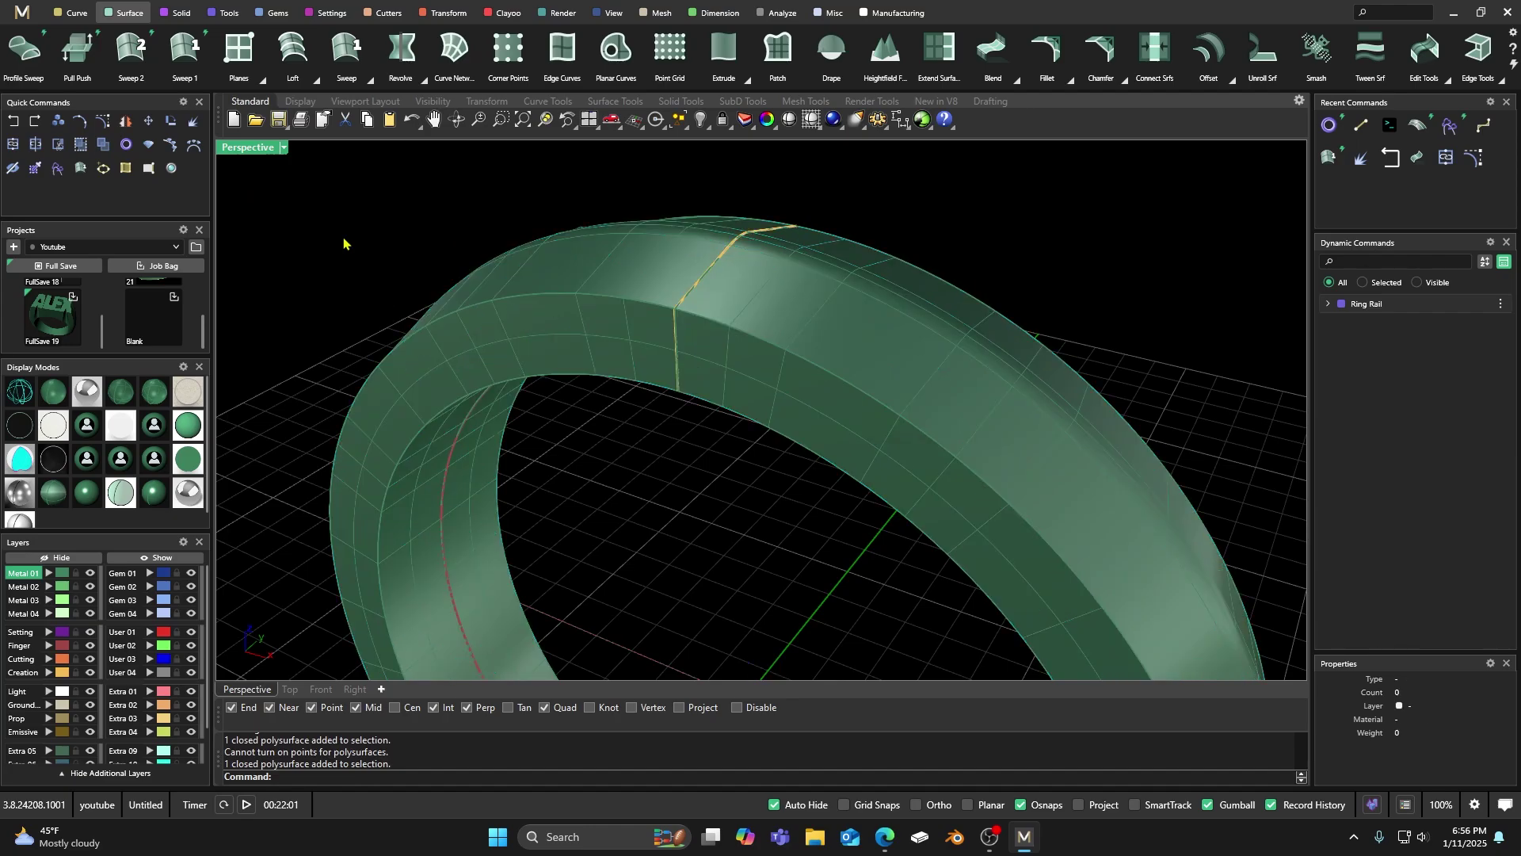
{"action": "scroll", "coordinate": [555, 324], "scroll_direction": "up", "scroll_amount": 3}
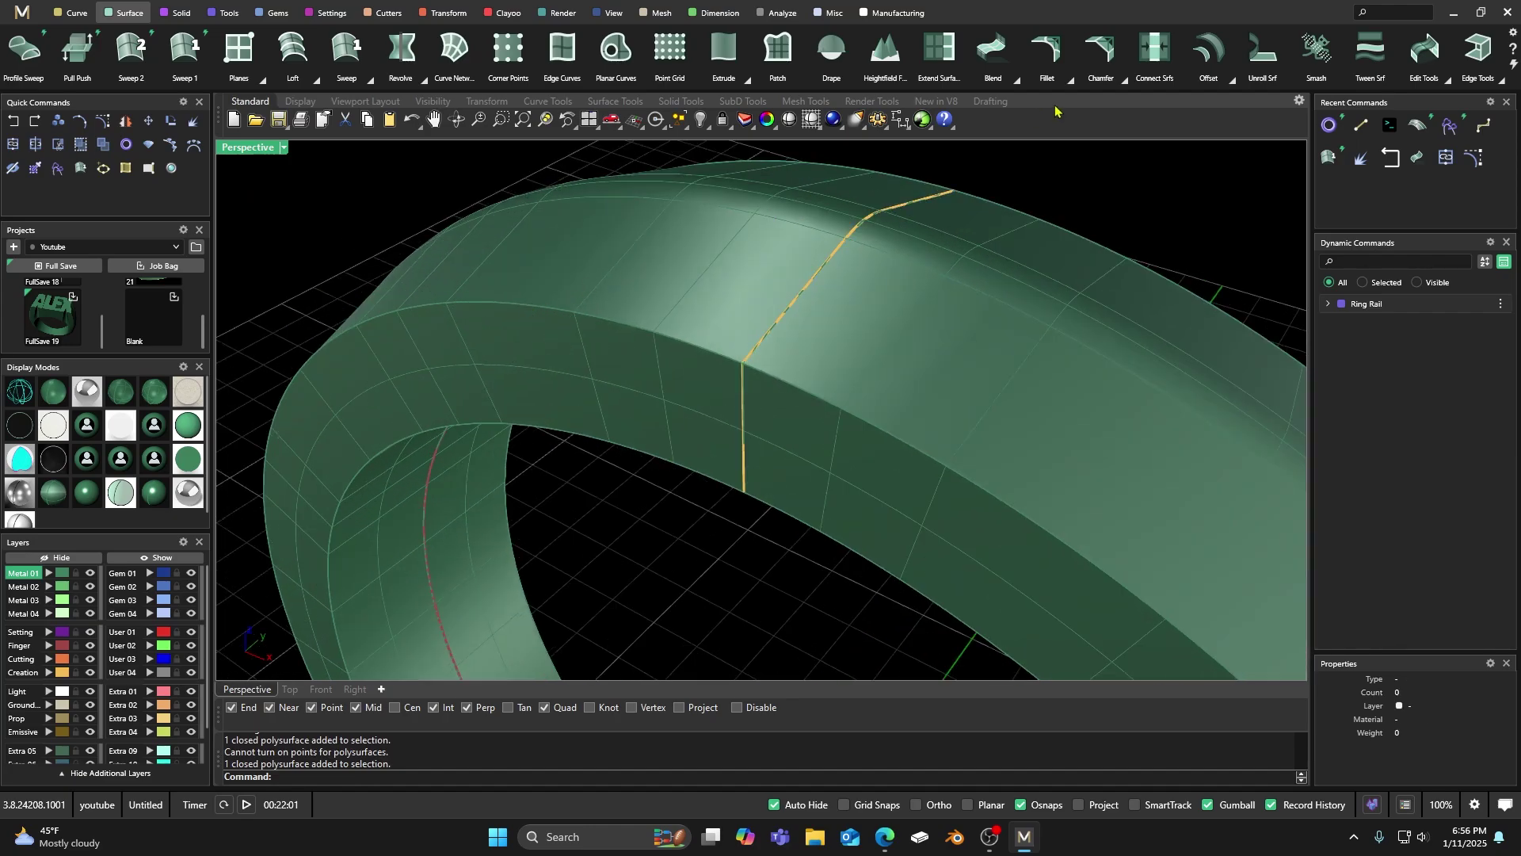
Fillet the edge between the ring's top and side surfaces with a 0.2 radius
{"action": "left_click", "coordinate": [1070, 79]}
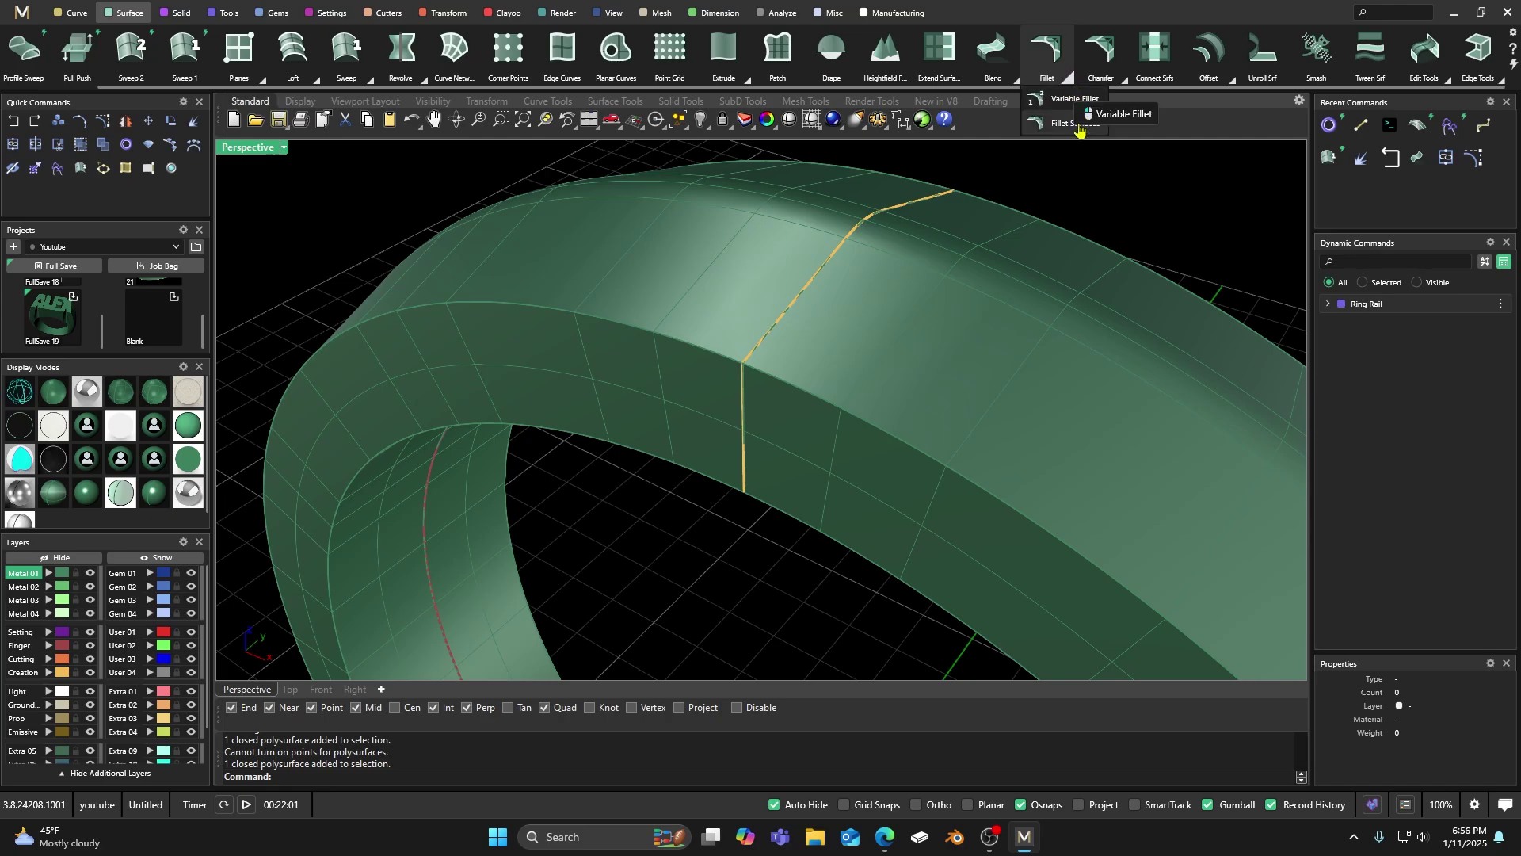
{"action": "left_click", "coordinate": [1078, 124]}
{"action": "left_click", "coordinate": [576, 300]}
{"action": "left_click", "coordinate": [566, 334]}
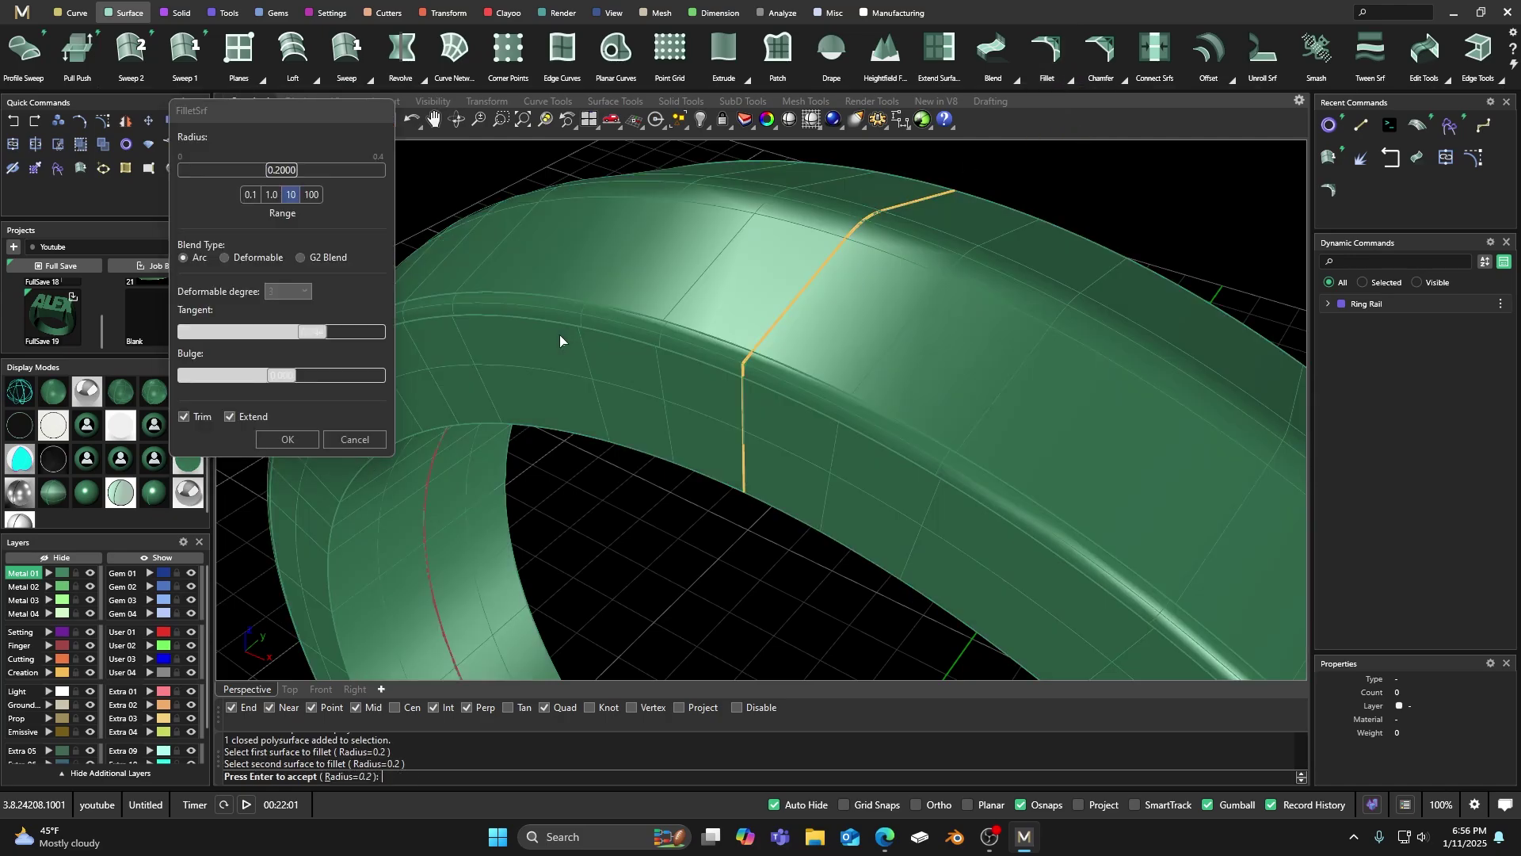
{"action": "left_click", "coordinate": [279, 440]}
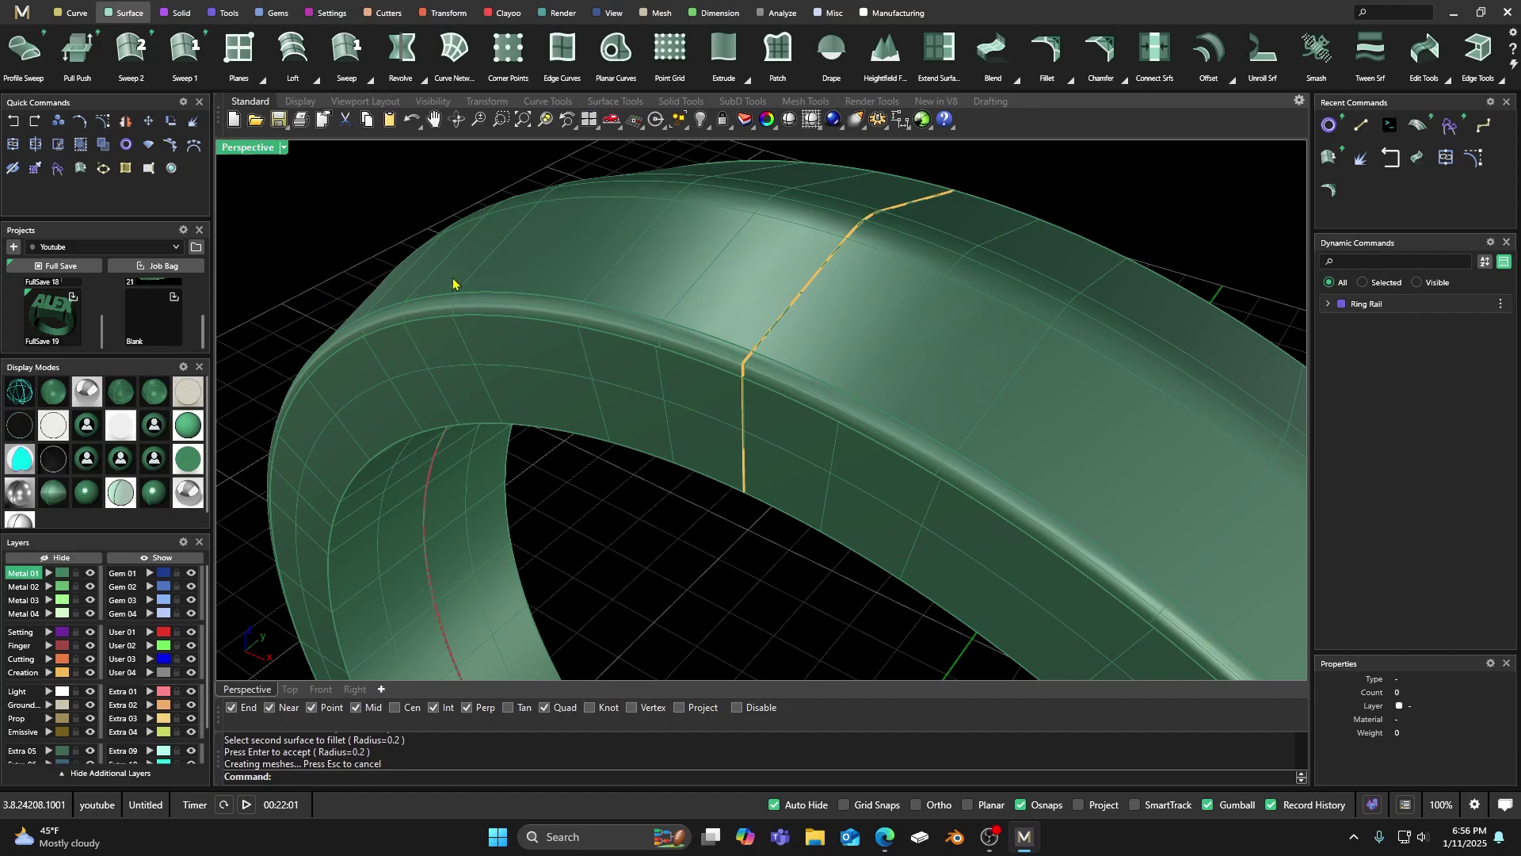
{"action": "scroll", "coordinate": [459, 283], "scroll_direction": "down", "scroll_amount": 3}
{"action": "scroll", "coordinate": [492, 352], "scroll_direction": "up", "scroll_amount": 3}
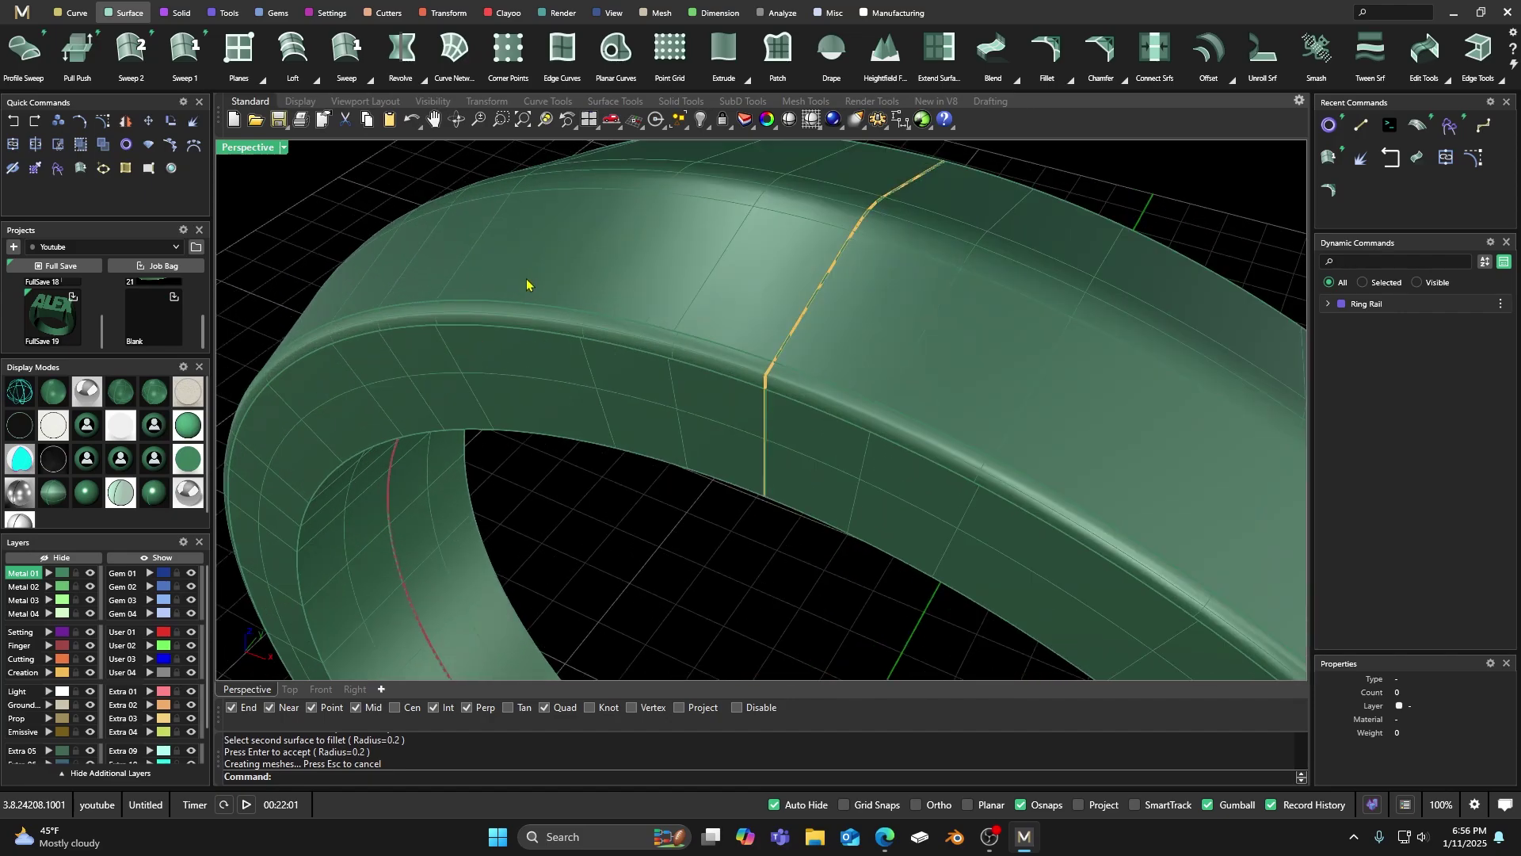
{"action": "left_click", "coordinate": [547, 257]}
{"action": "left_click", "coordinate": [390, 189]}
{"action": "left_click", "coordinate": [451, 248]}
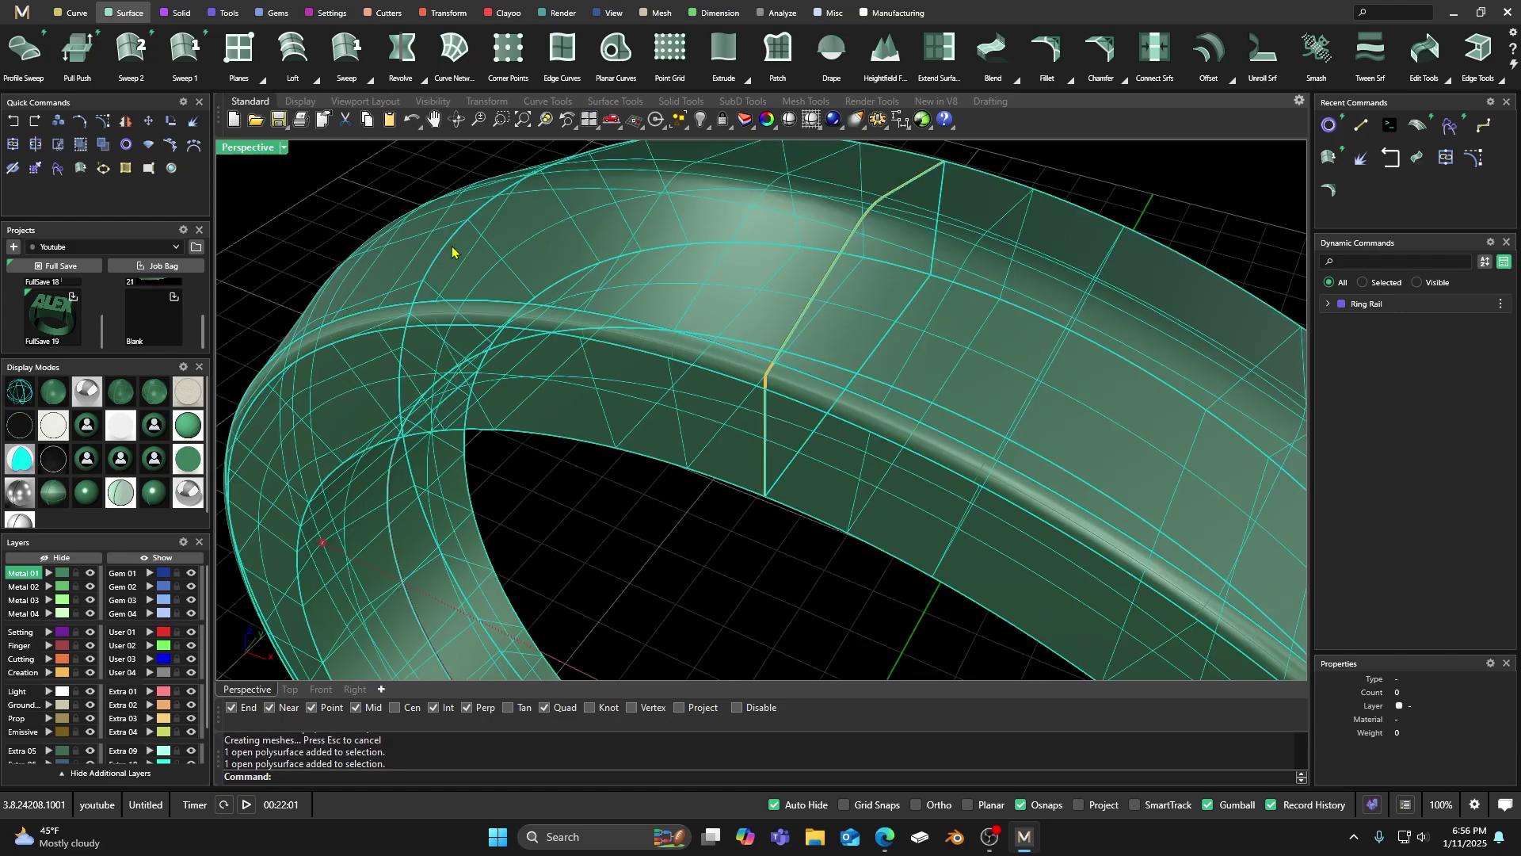
{"action": "left_click", "coordinate": [309, 200]}
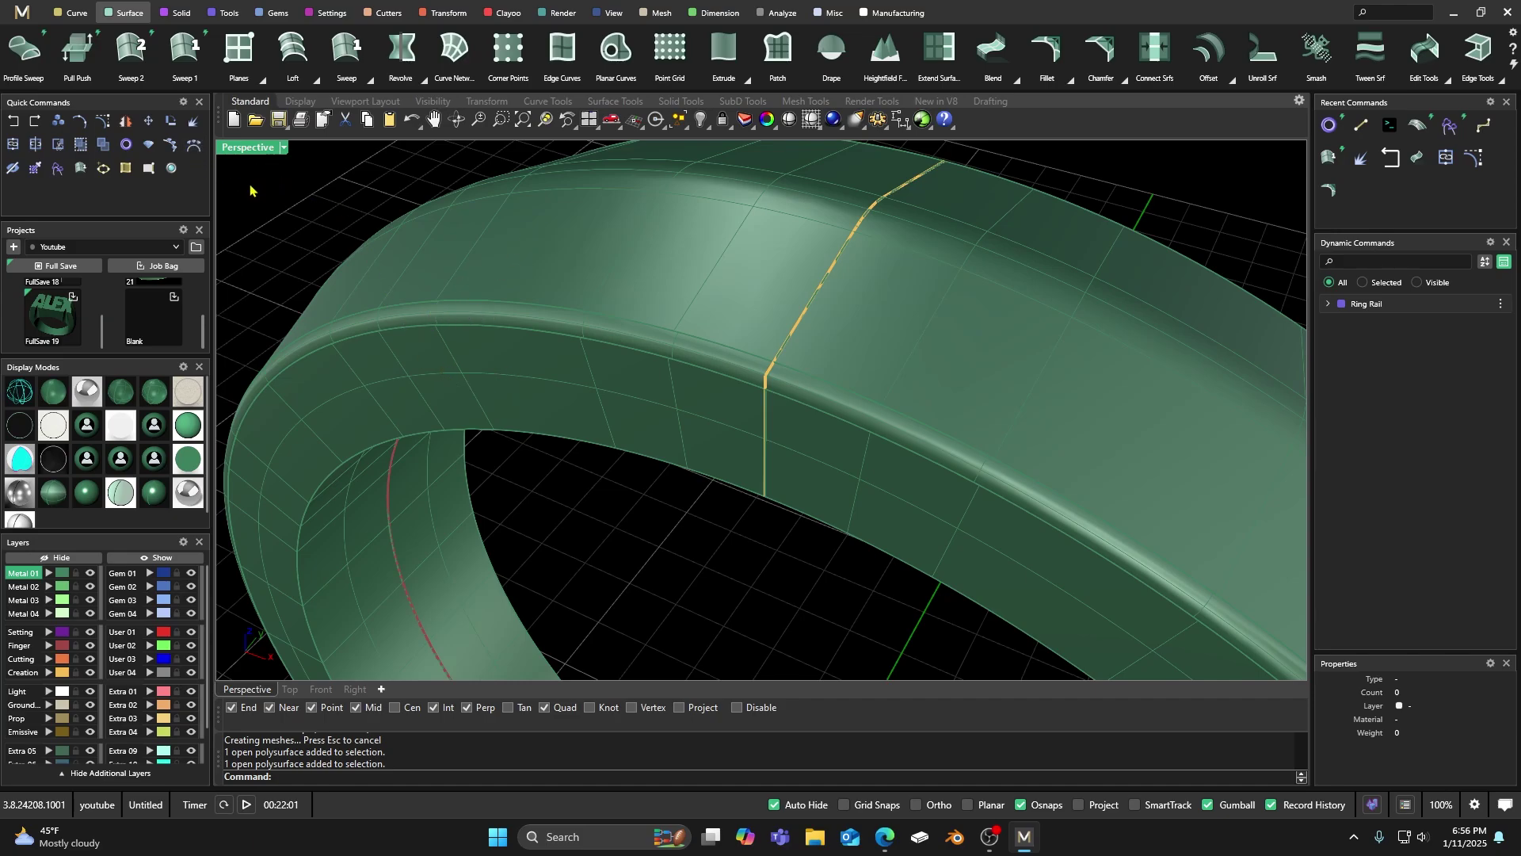
{"action": "left_click", "coordinate": [385, 243]}
{"action": "left_click", "coordinate": [188, 127]}
{"action": "left_click", "coordinate": [459, 259]}
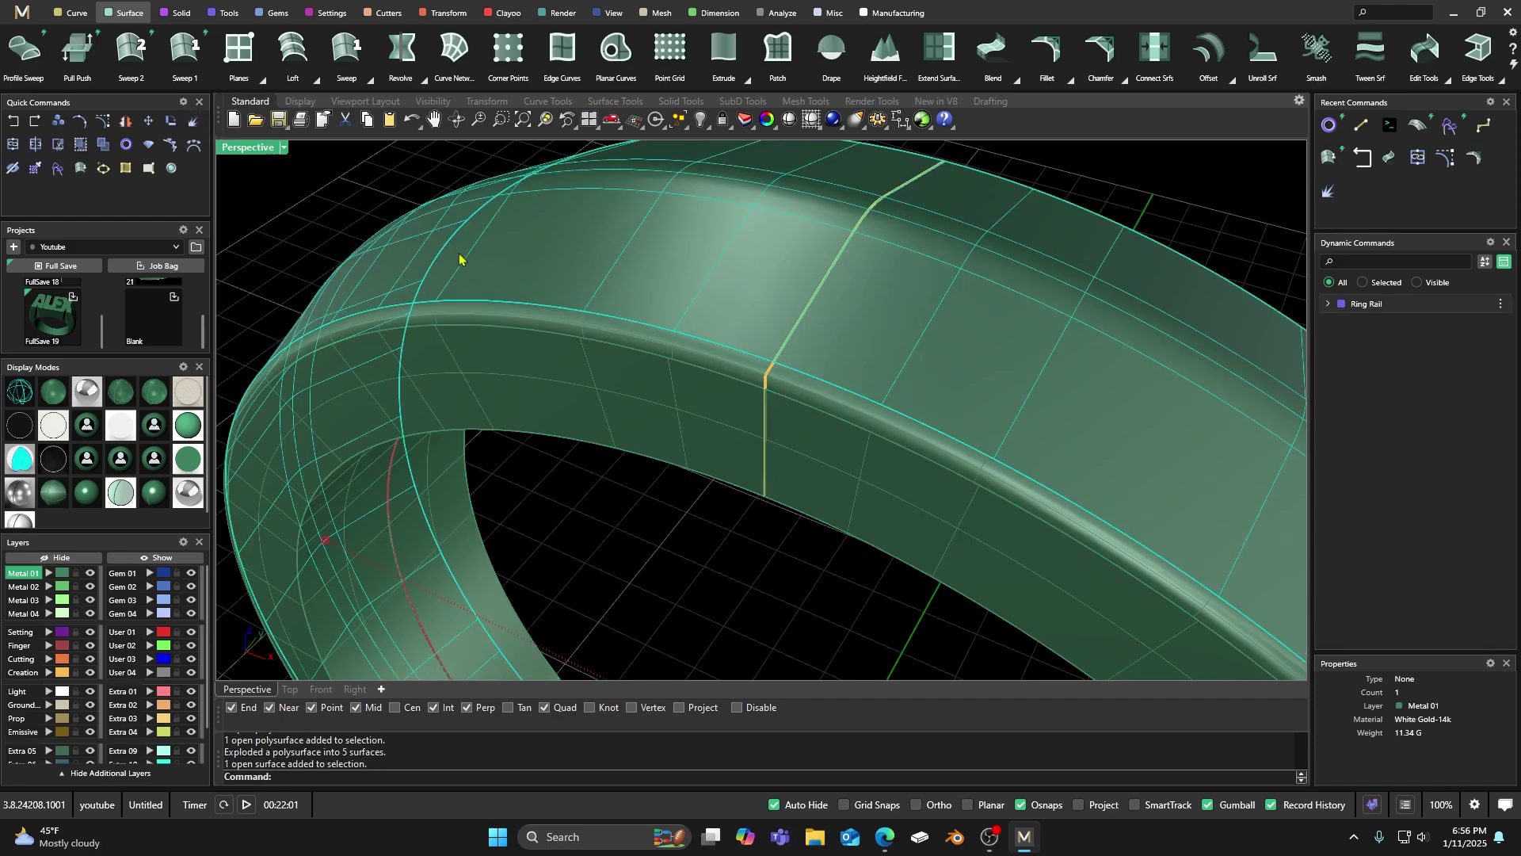
{"action": "left_click", "coordinate": [1447, 81]}
{"action": "left_click", "coordinate": [1418, 113]}
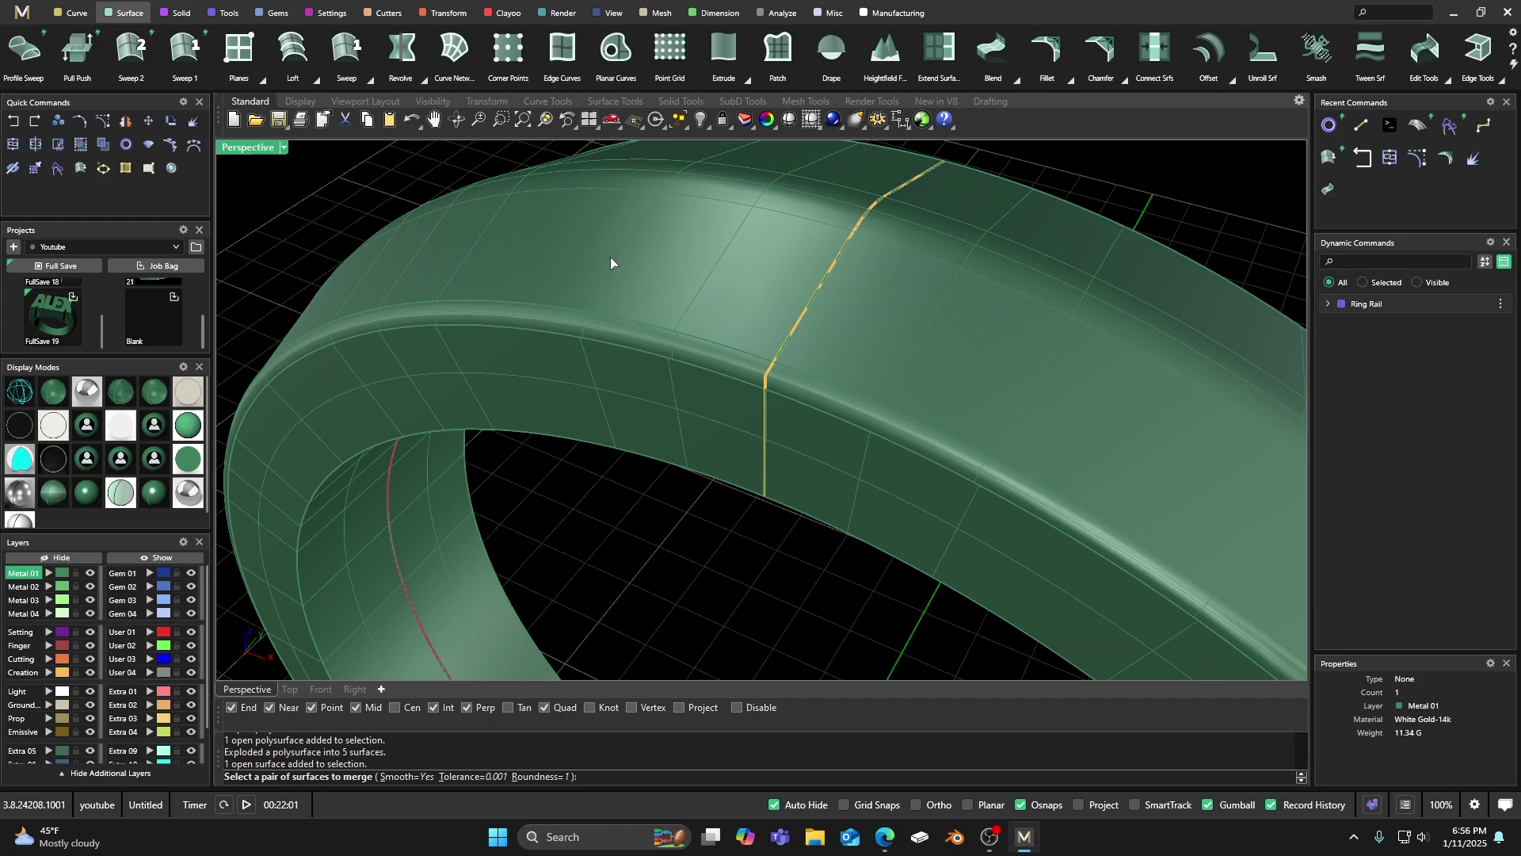
{"action": "left_click", "coordinate": [590, 306]}
{"action": "left_click", "coordinate": [567, 323]}
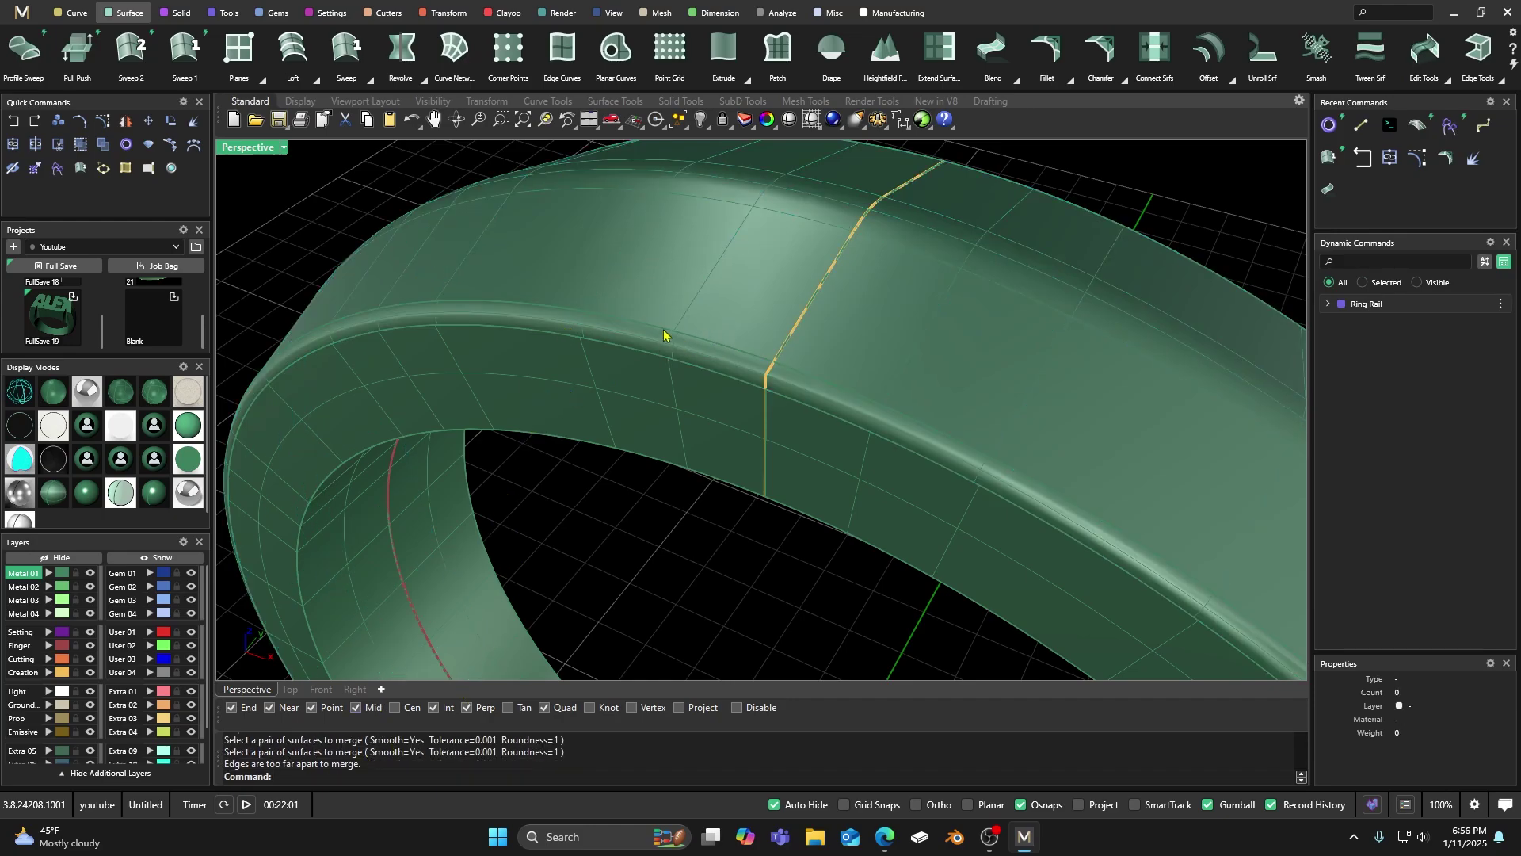
{"action": "scroll", "coordinate": [721, 358], "scroll_direction": "down", "scroll_amount": 3}
{"action": "left_click", "coordinate": [662, 271]}
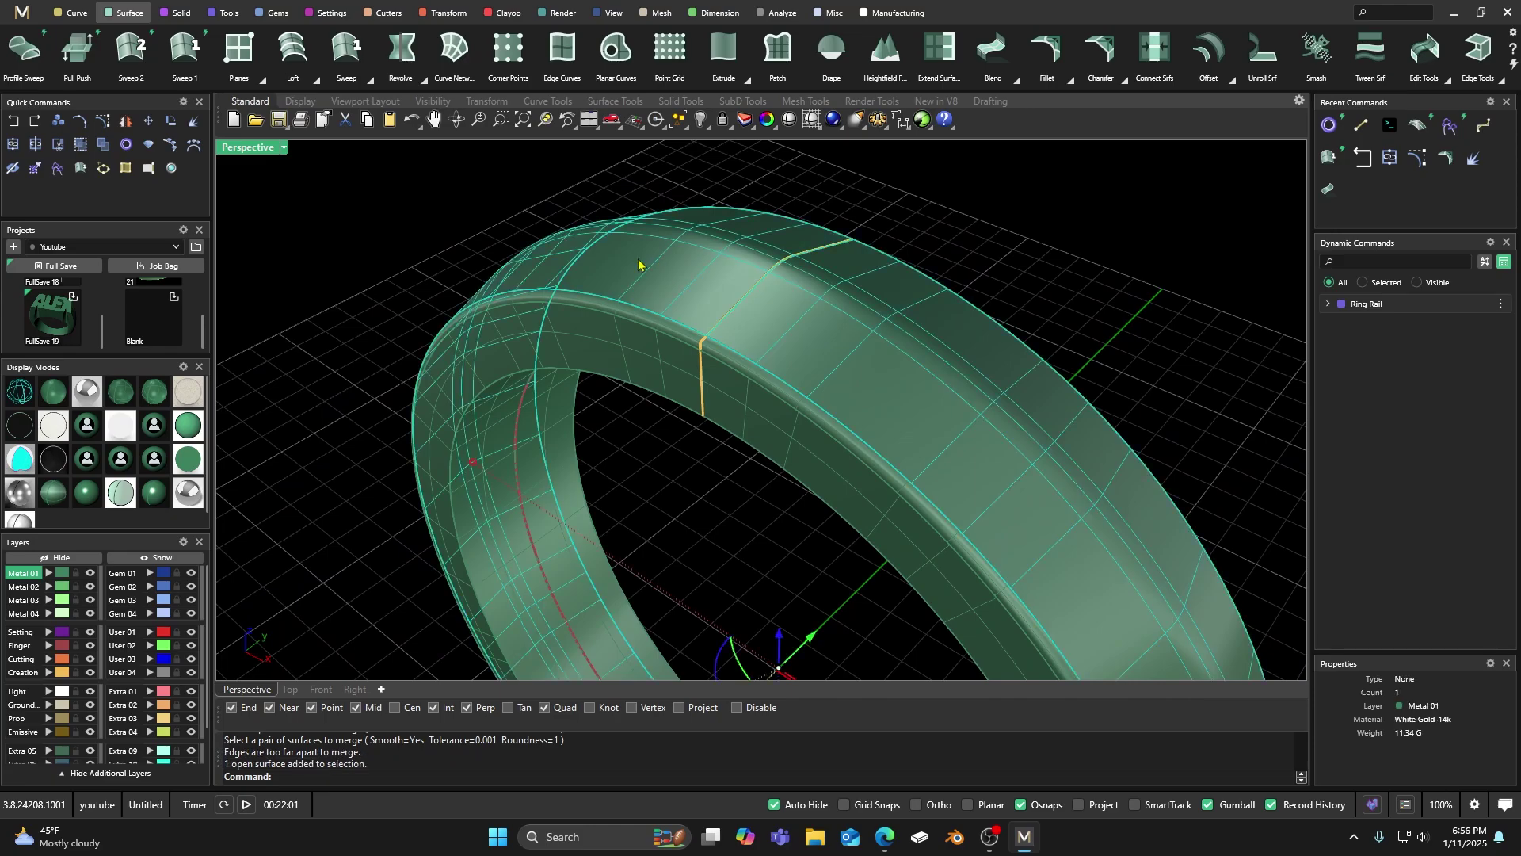
{"action": "key", "text": "Escape"}
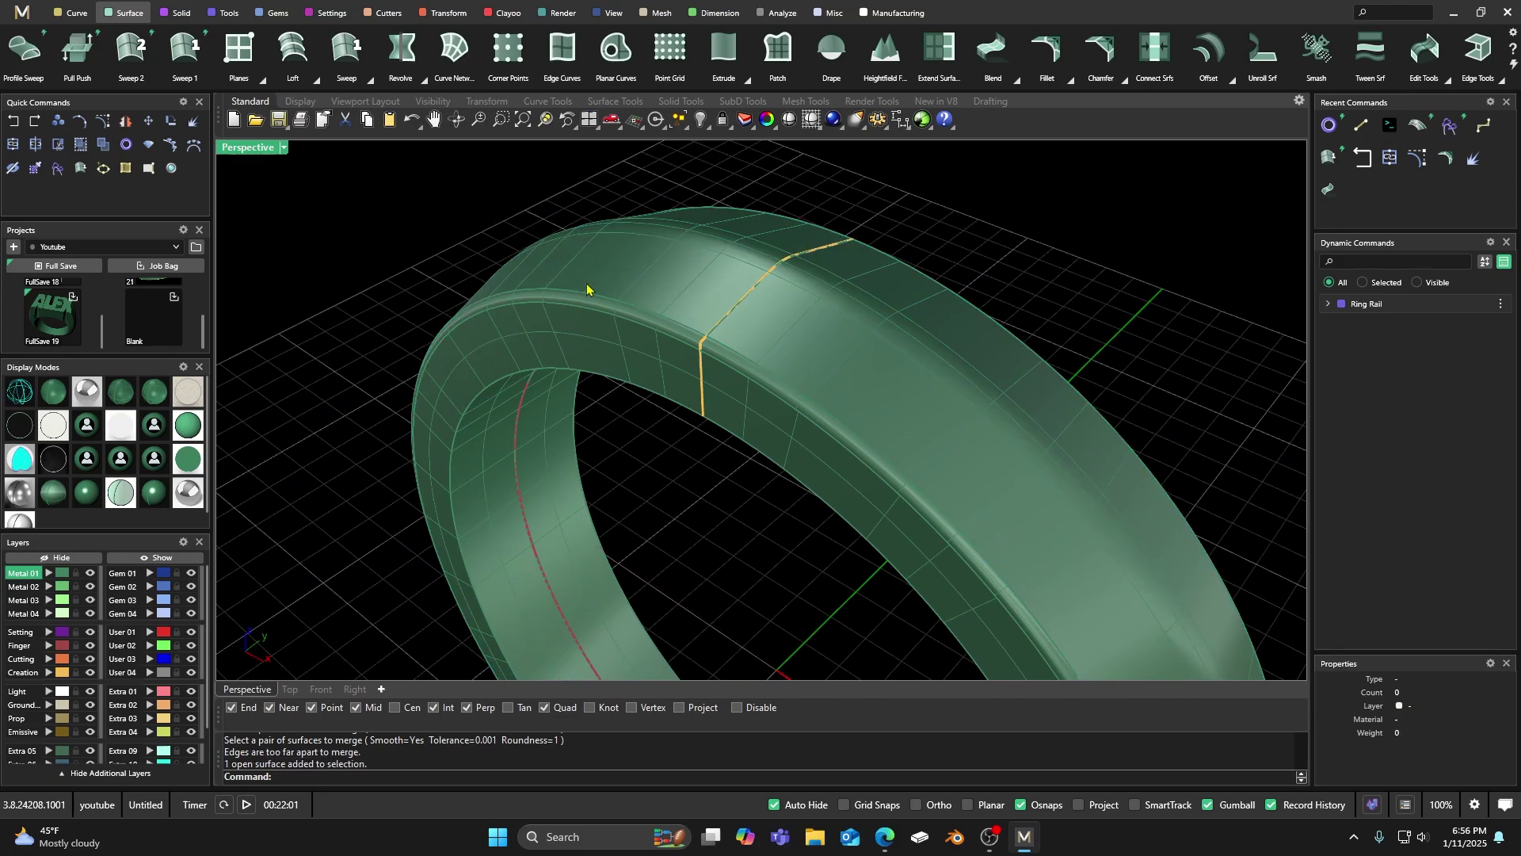
{"action": "scroll", "coordinate": [587, 289], "scroll_direction": "up", "scroll_amount": 3}
{"action": "left_click", "coordinate": [577, 319]}
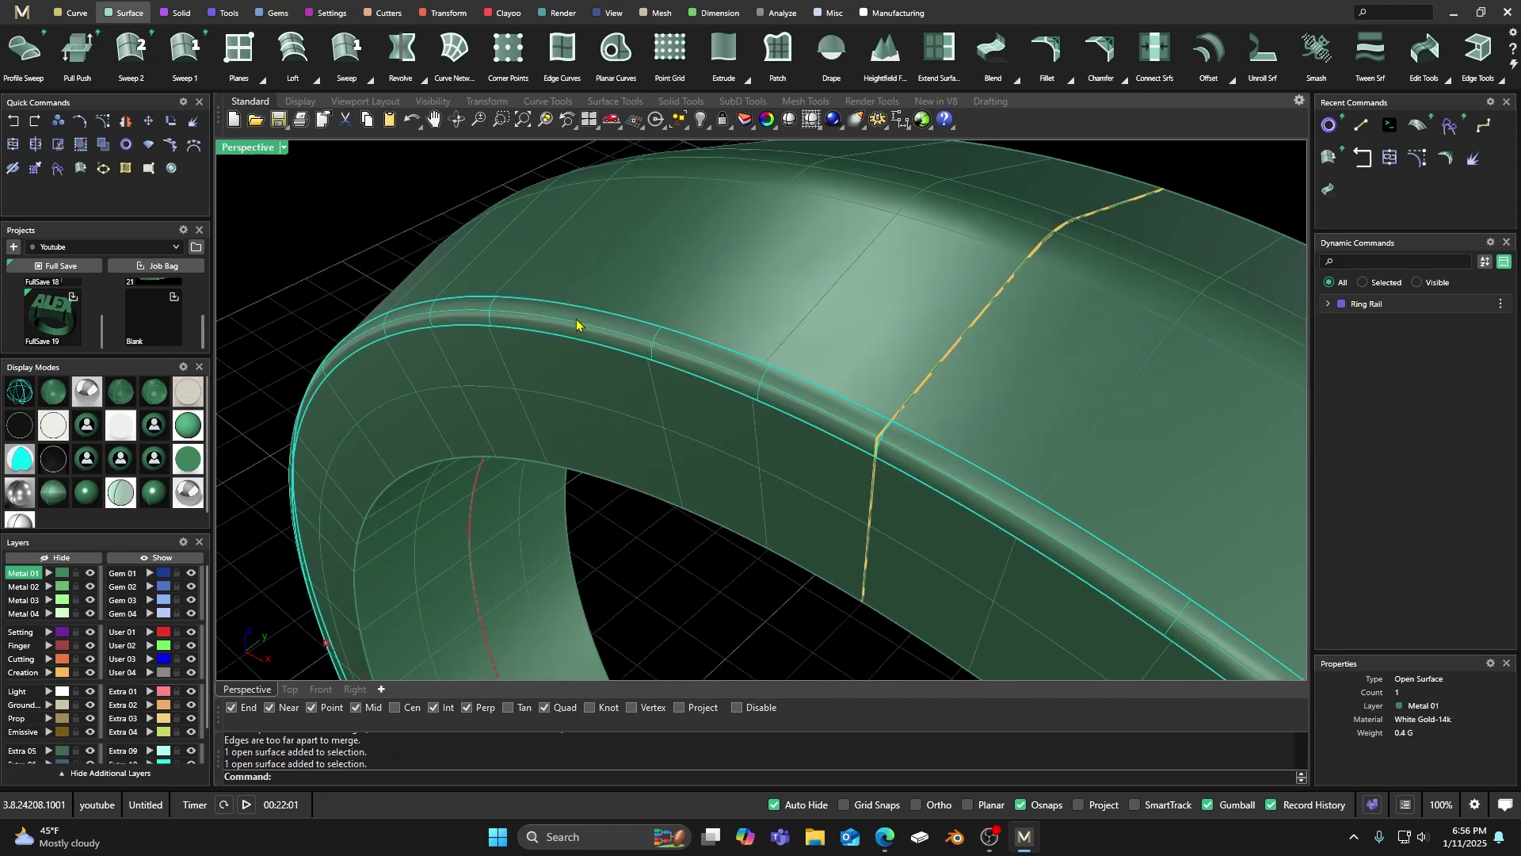
{"action": "left_click", "coordinate": [103, 123]}
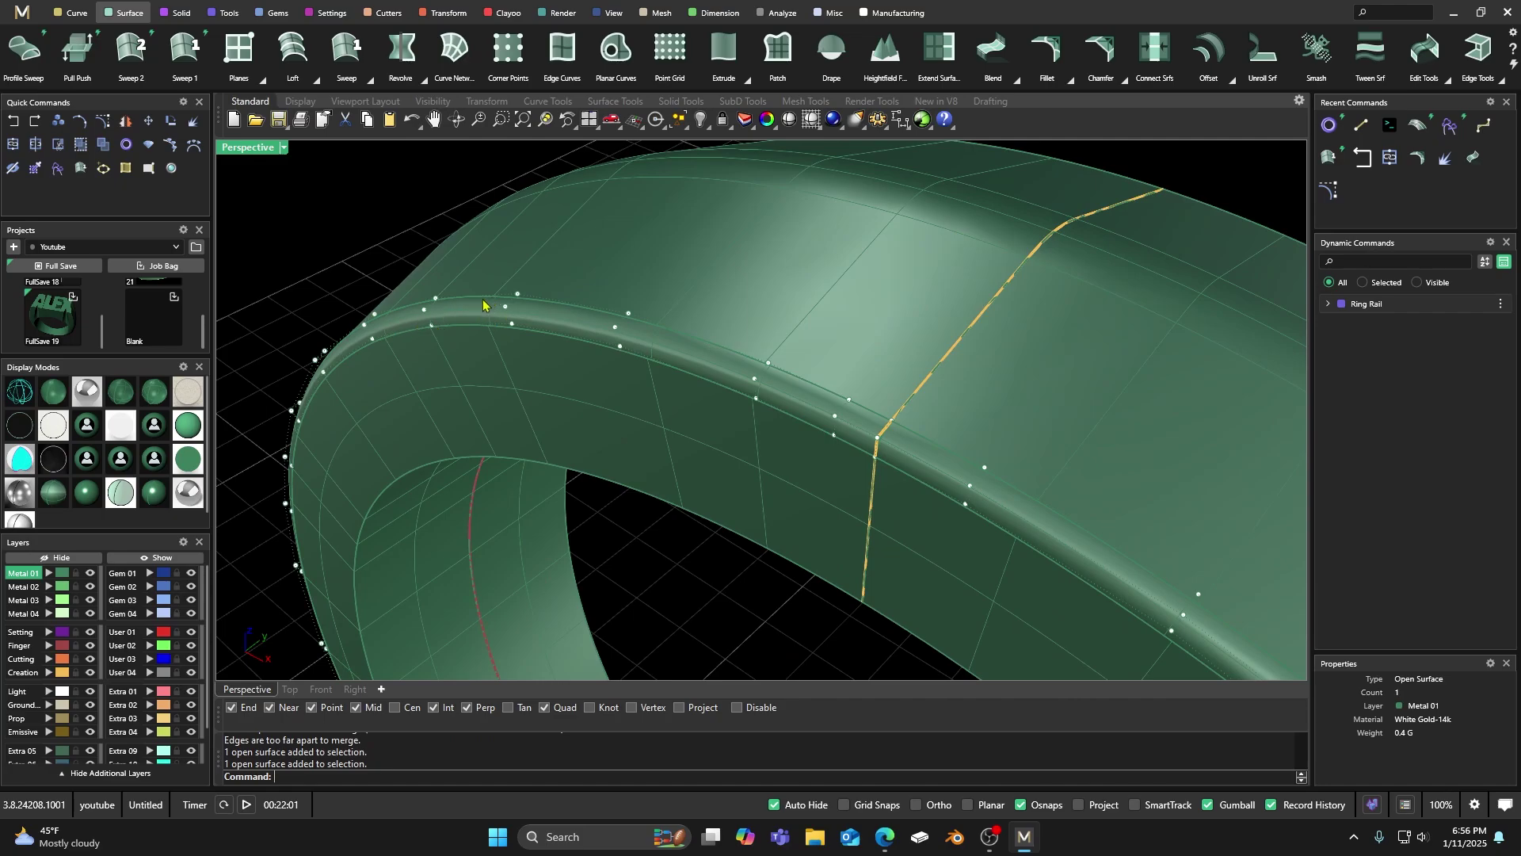
{"action": "key", "text": "Escape"}
{"action": "left_click", "coordinate": [555, 252], "text": "shift"}
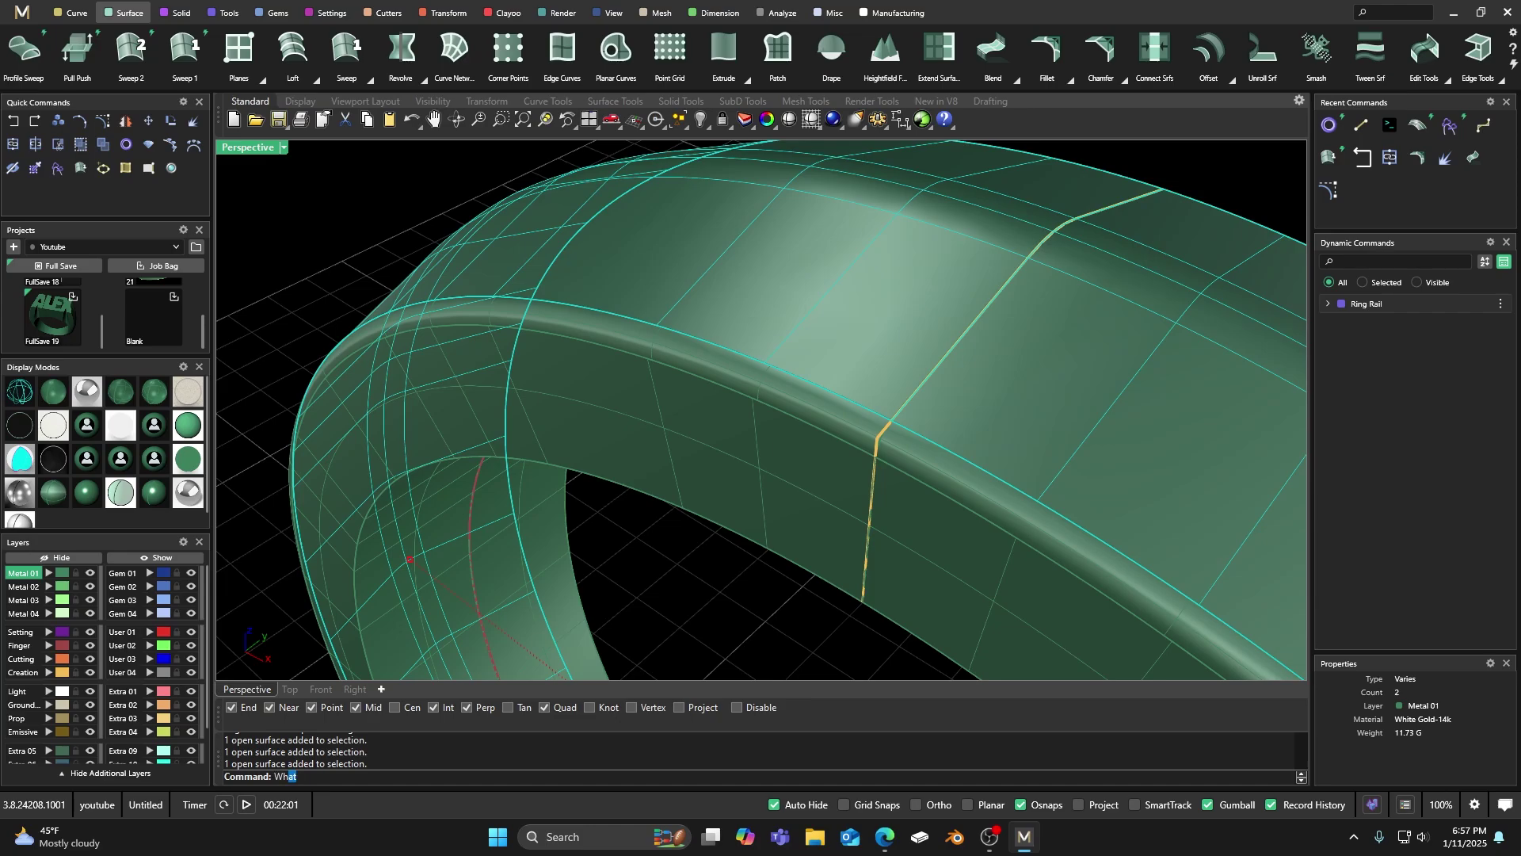
List the selected surfaces' details with What, then inspect the shank surface
{"action": "type", "text": "What"}
{"action": "key", "text": "Return"}
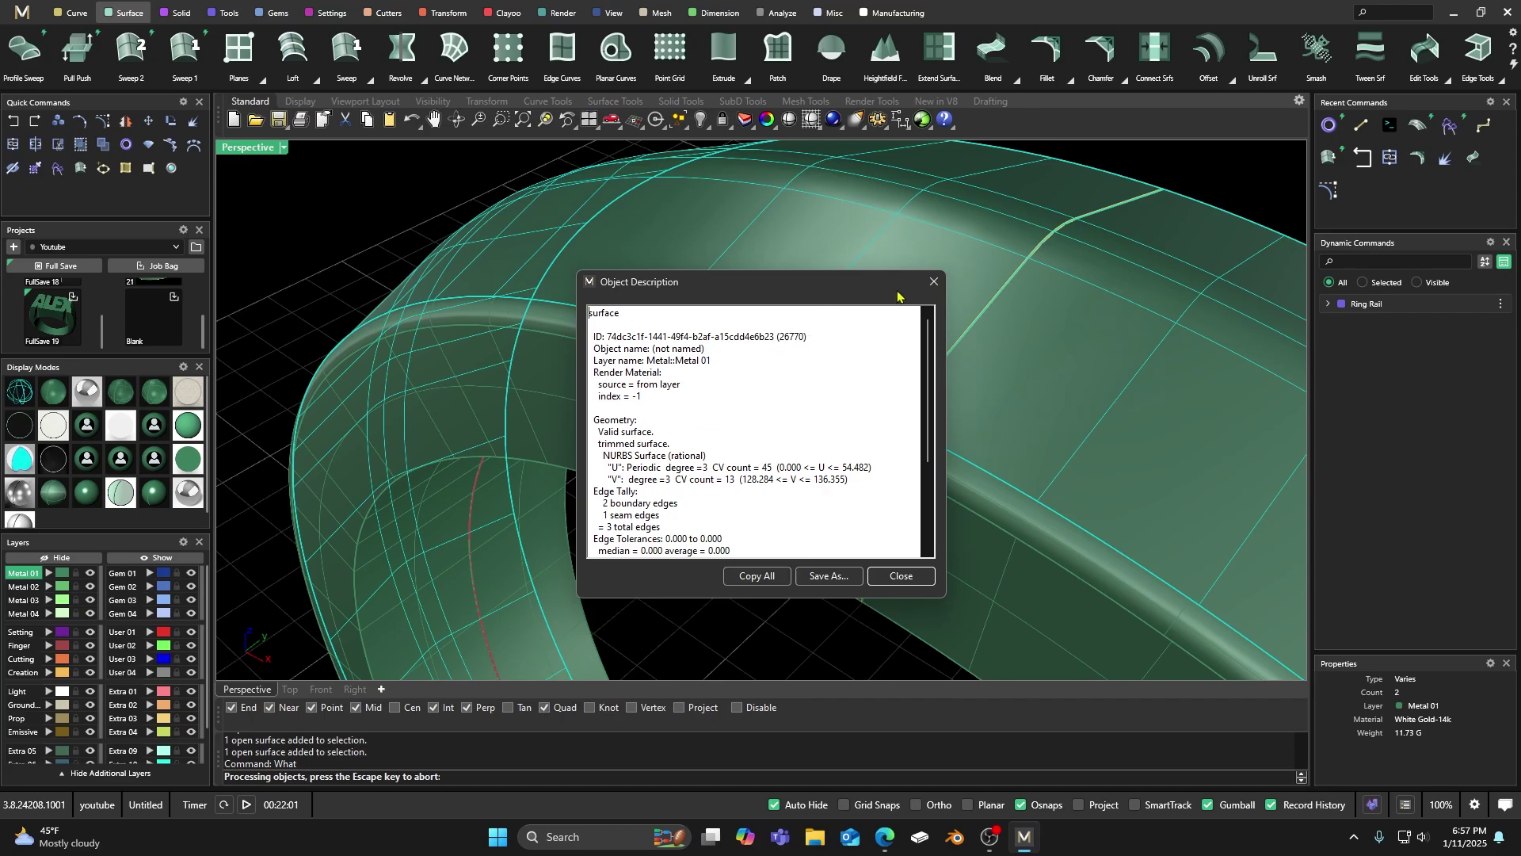
{"action": "left_click", "coordinate": [934, 282]}
{"action": "left_click", "coordinate": [334, 188]}
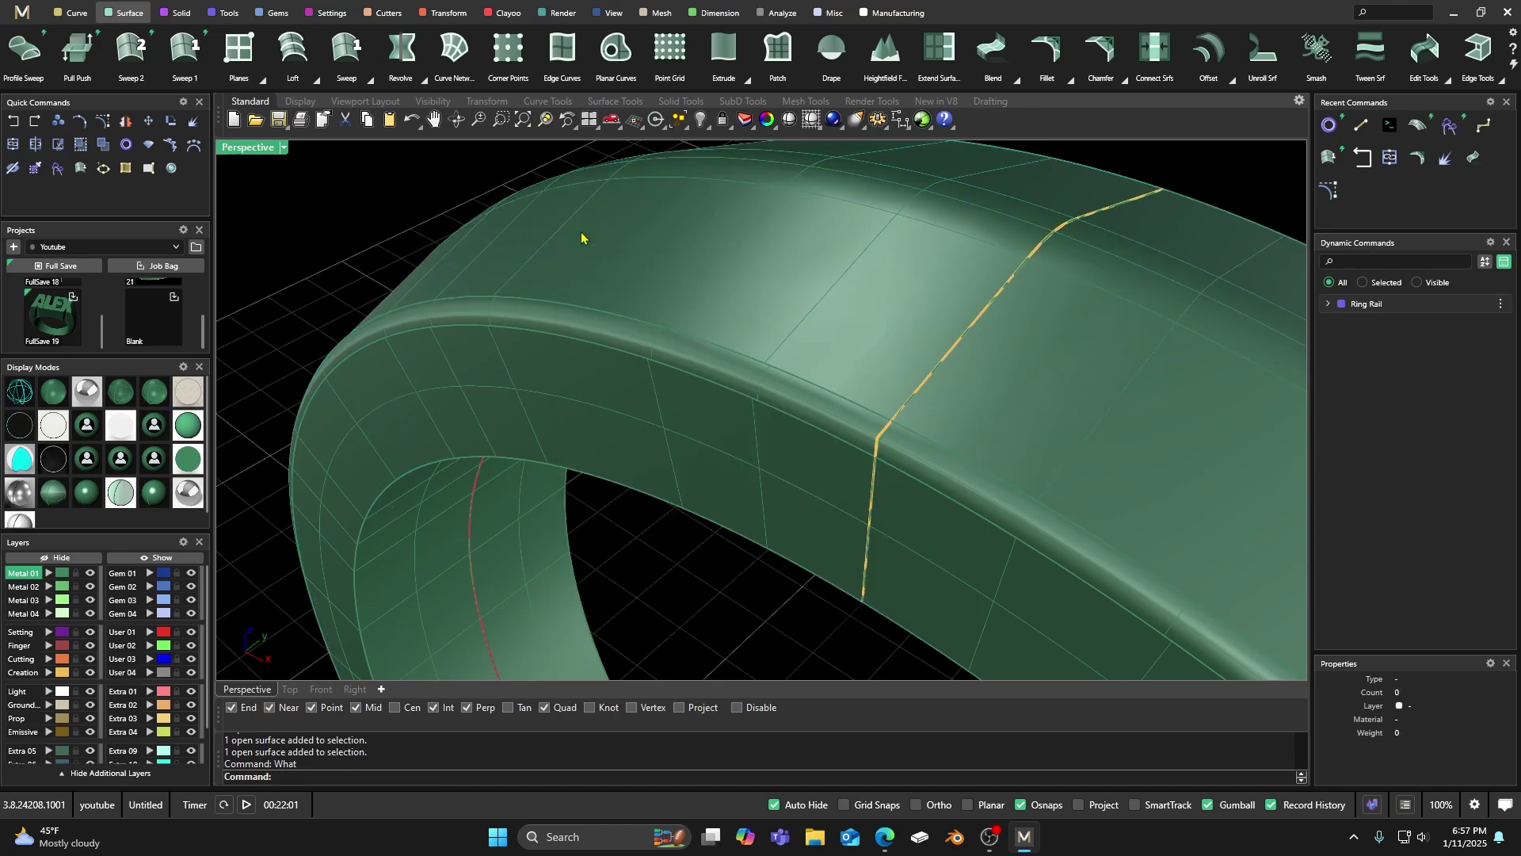
{"action": "left_click", "coordinate": [582, 237]}
{"action": "left_click", "coordinate": [392, 231]}
{"action": "left_click", "coordinate": [455, 314]}
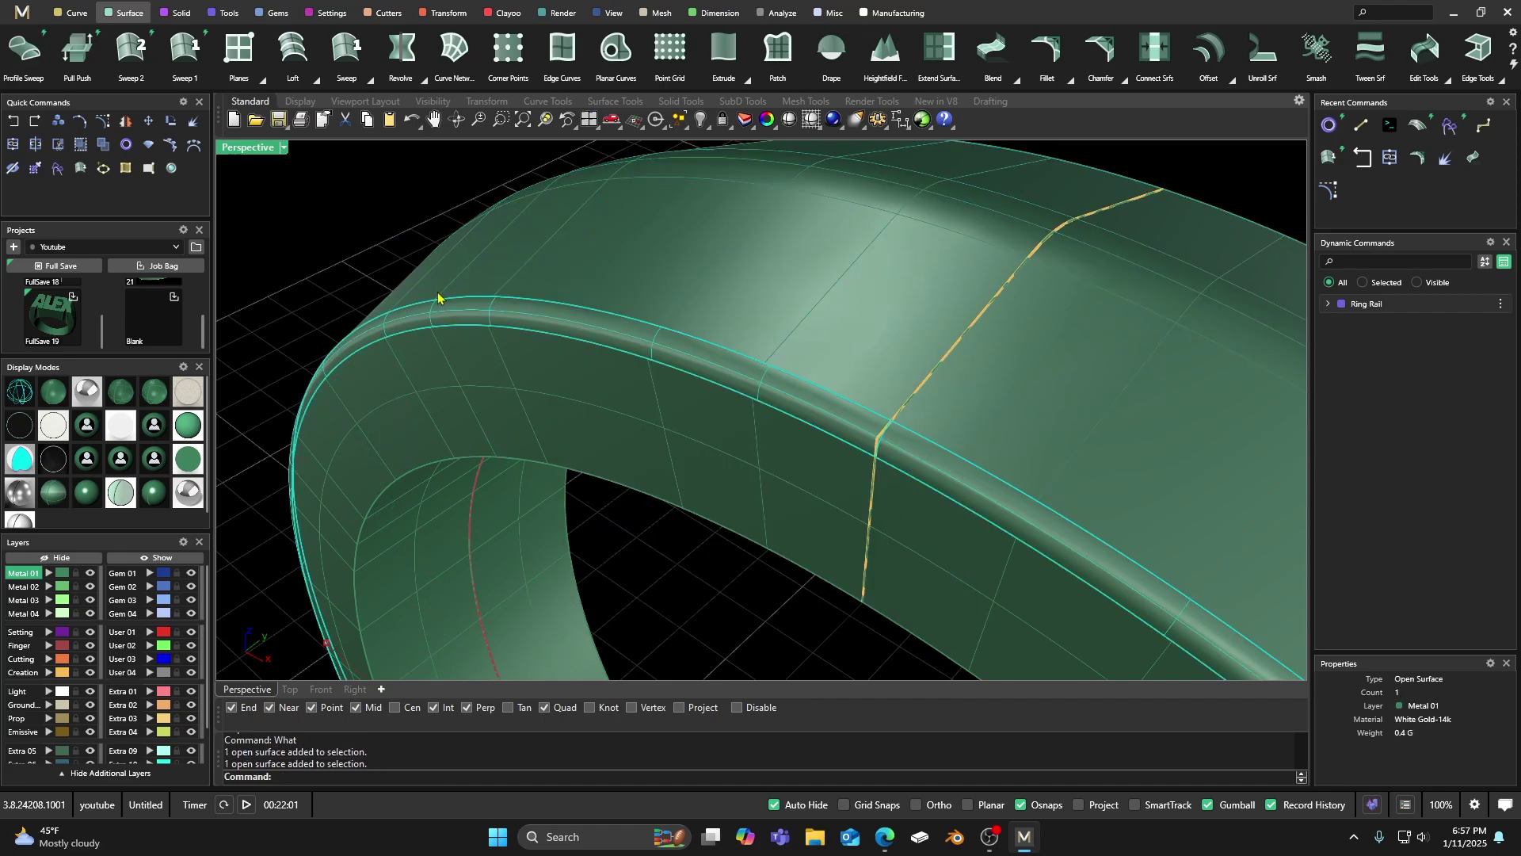
{"action": "left_click", "coordinate": [364, 214]}
Select all six ring surfaces, fillet strip included, and join them into one polysurface
{"action": "scroll", "coordinate": [546, 261], "scroll_direction": "down", "scroll_amount": 5}
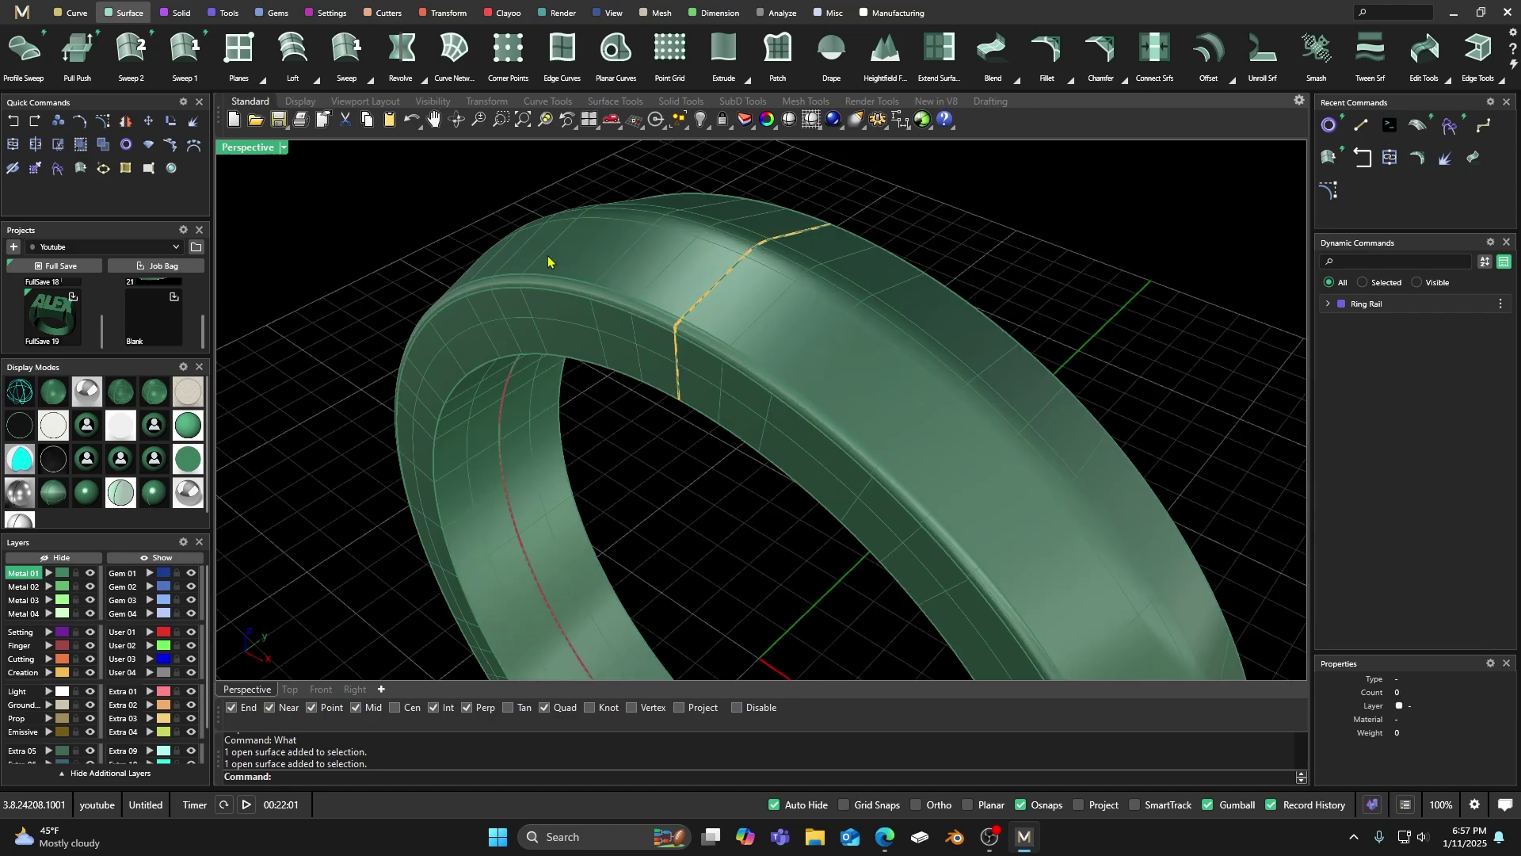
{"action": "right_click_drag", "start_coordinate": [547, 261], "coordinate": [632, 197]}
{"action": "left_click", "coordinate": [528, 325]}
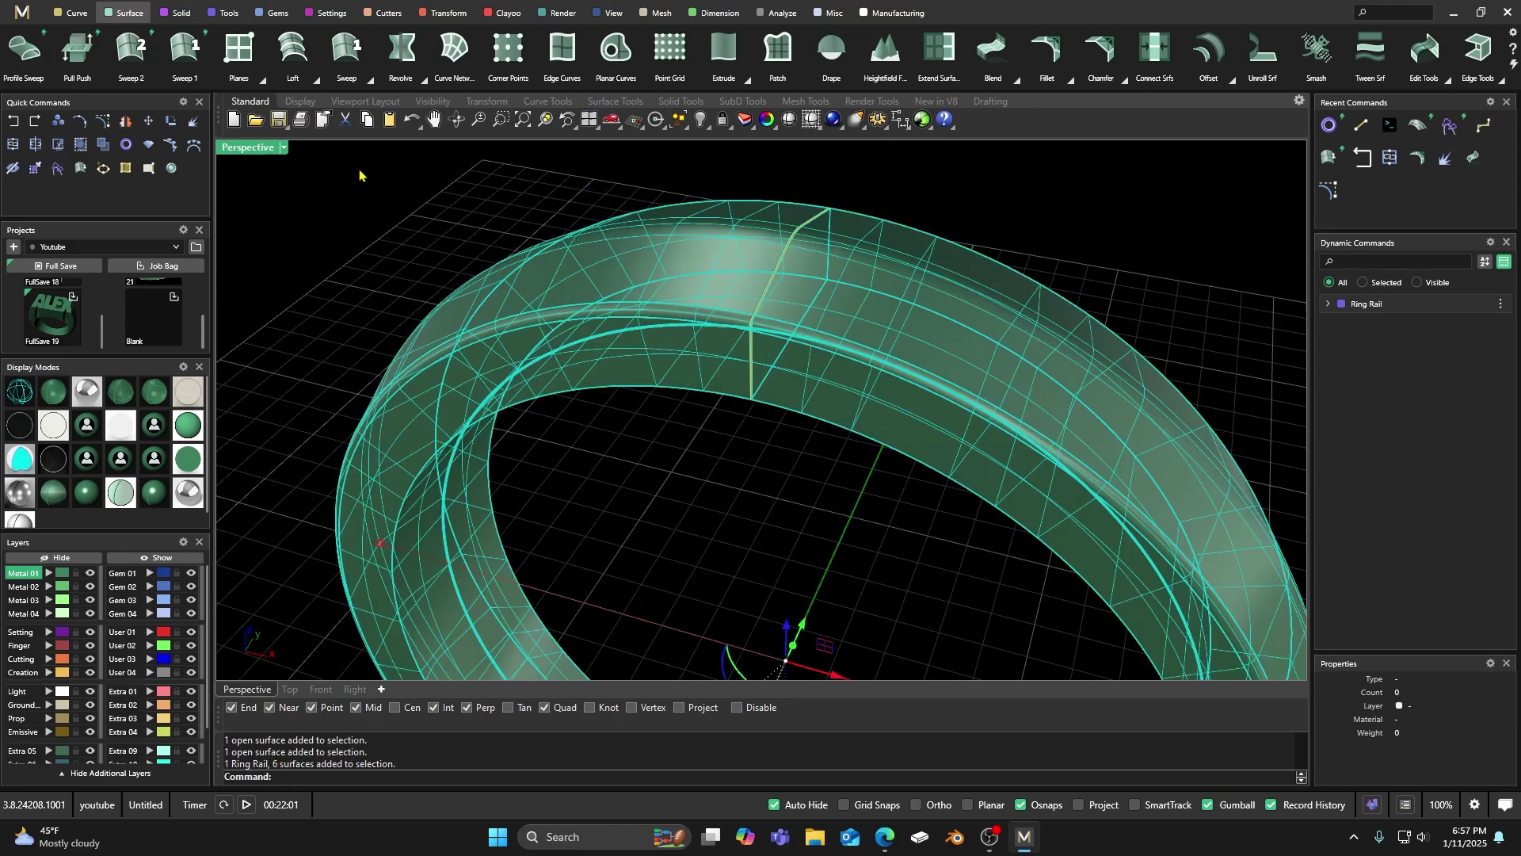
{"action": "left_click", "coordinate": [12, 143]}
Abandon the explode and undo gvExplode, FilletSrf and Join on the ring
{"action": "left_click", "coordinate": [439, 219]}
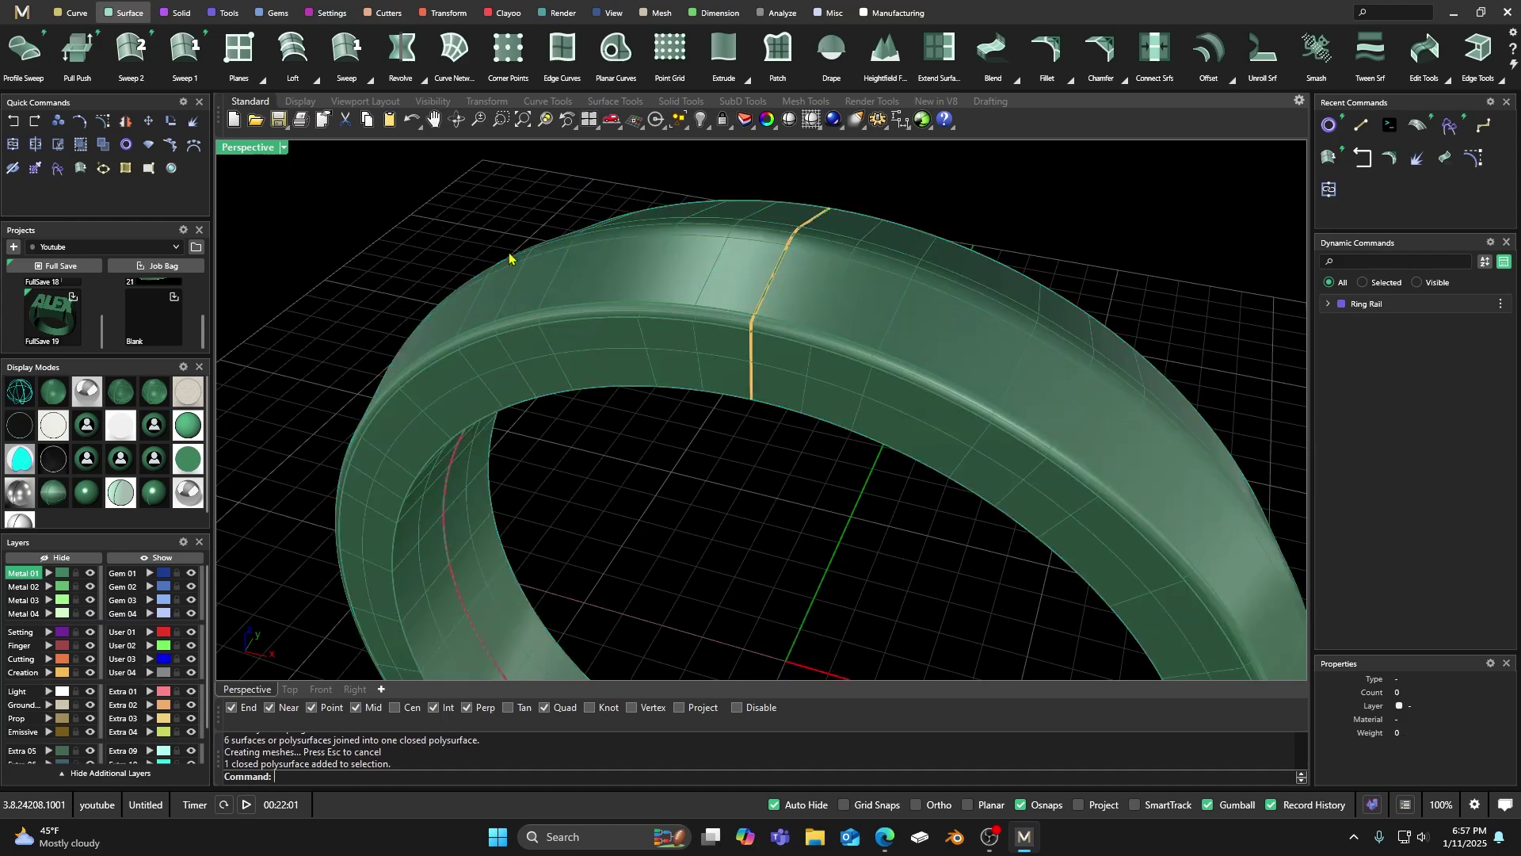
{"action": "left_click", "coordinate": [581, 297]}
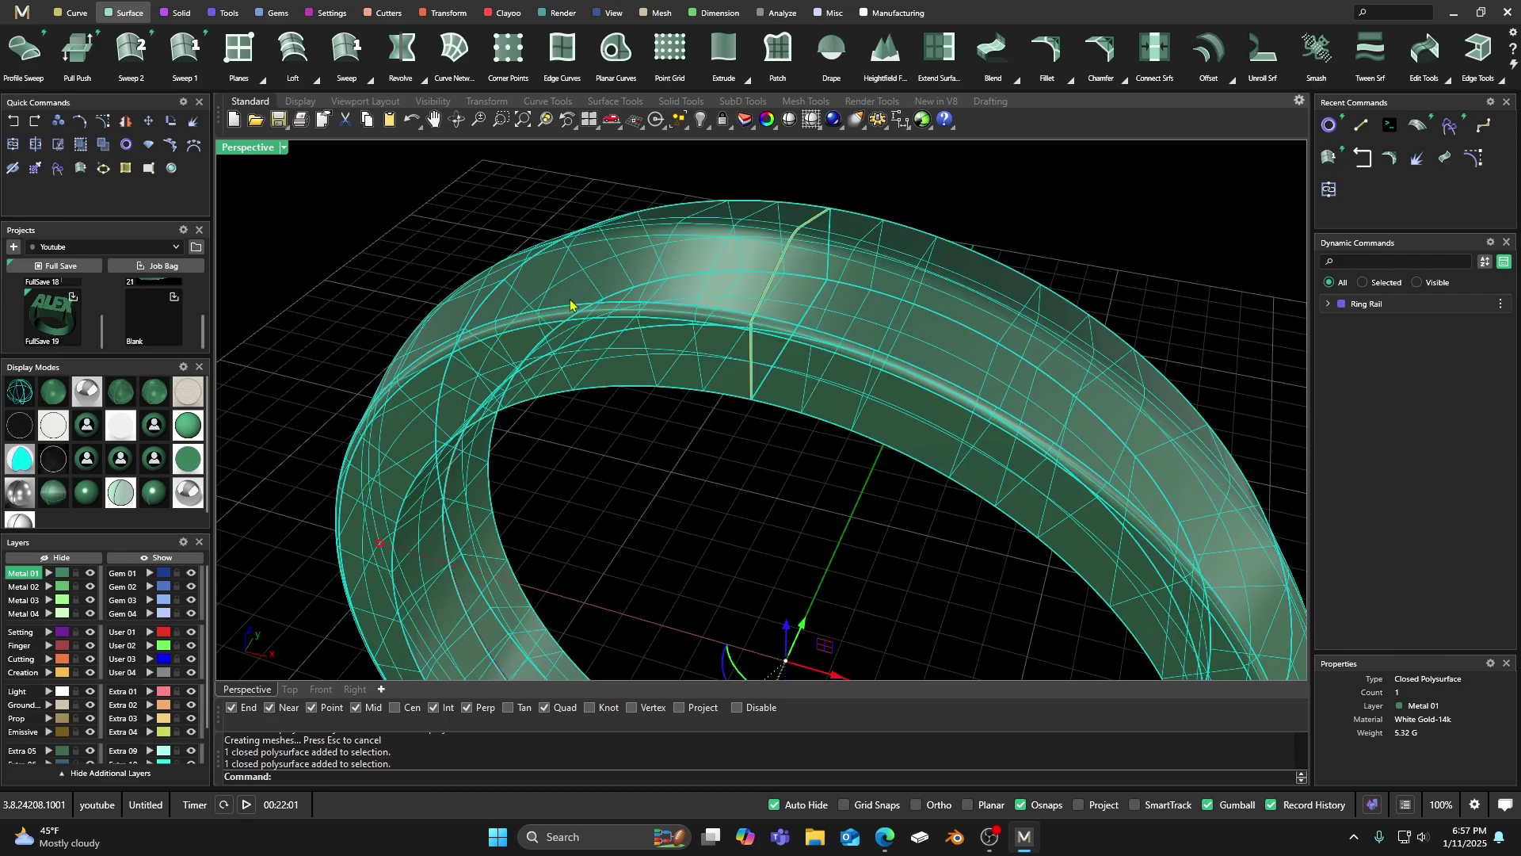
{"action": "left_click", "coordinate": [366, 238]}
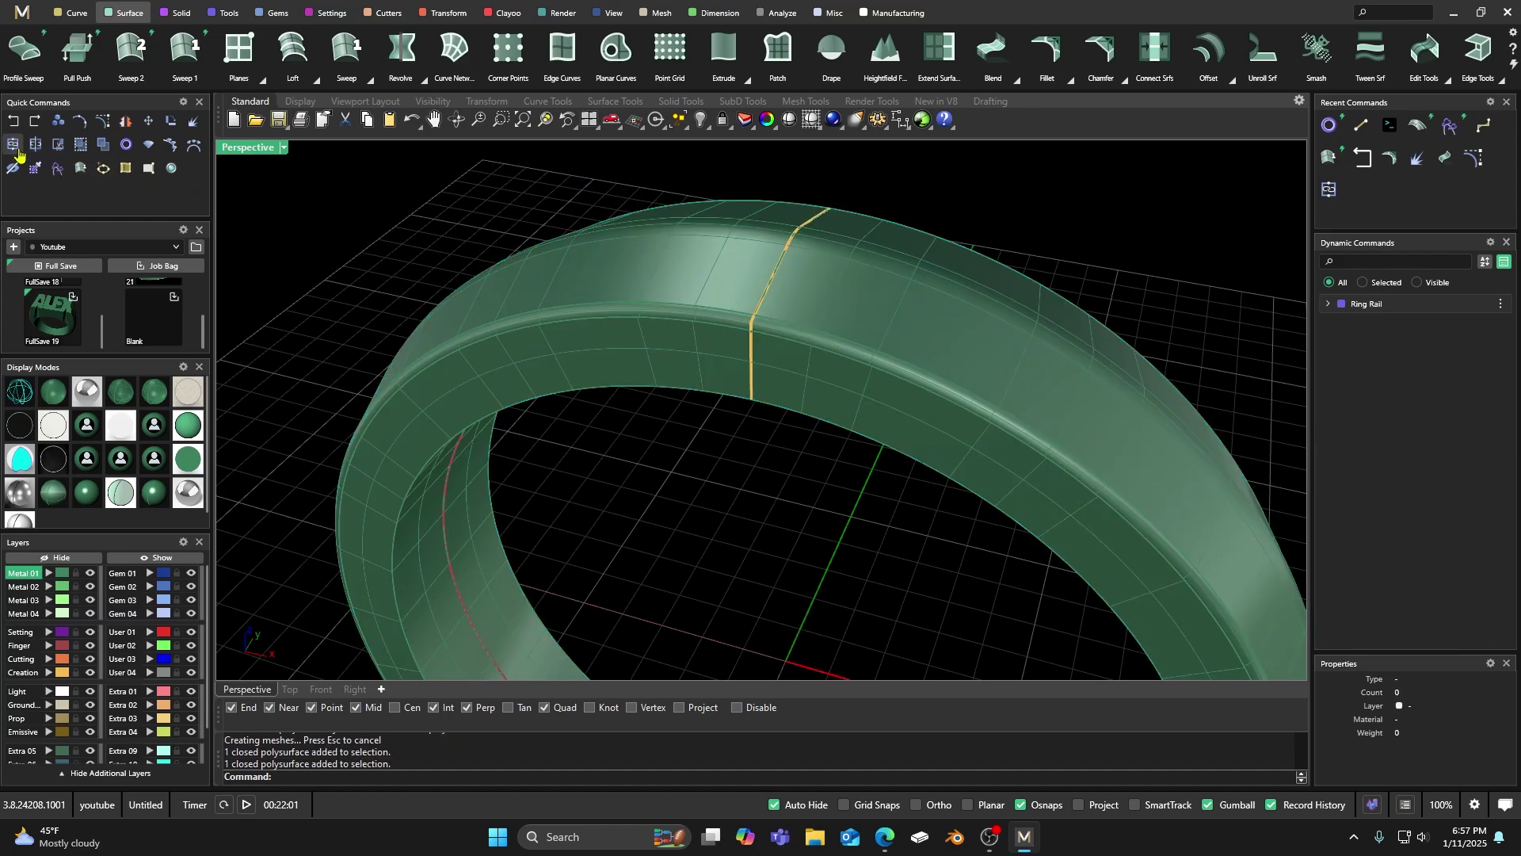
{"action": "left_click", "coordinate": [193, 121]}
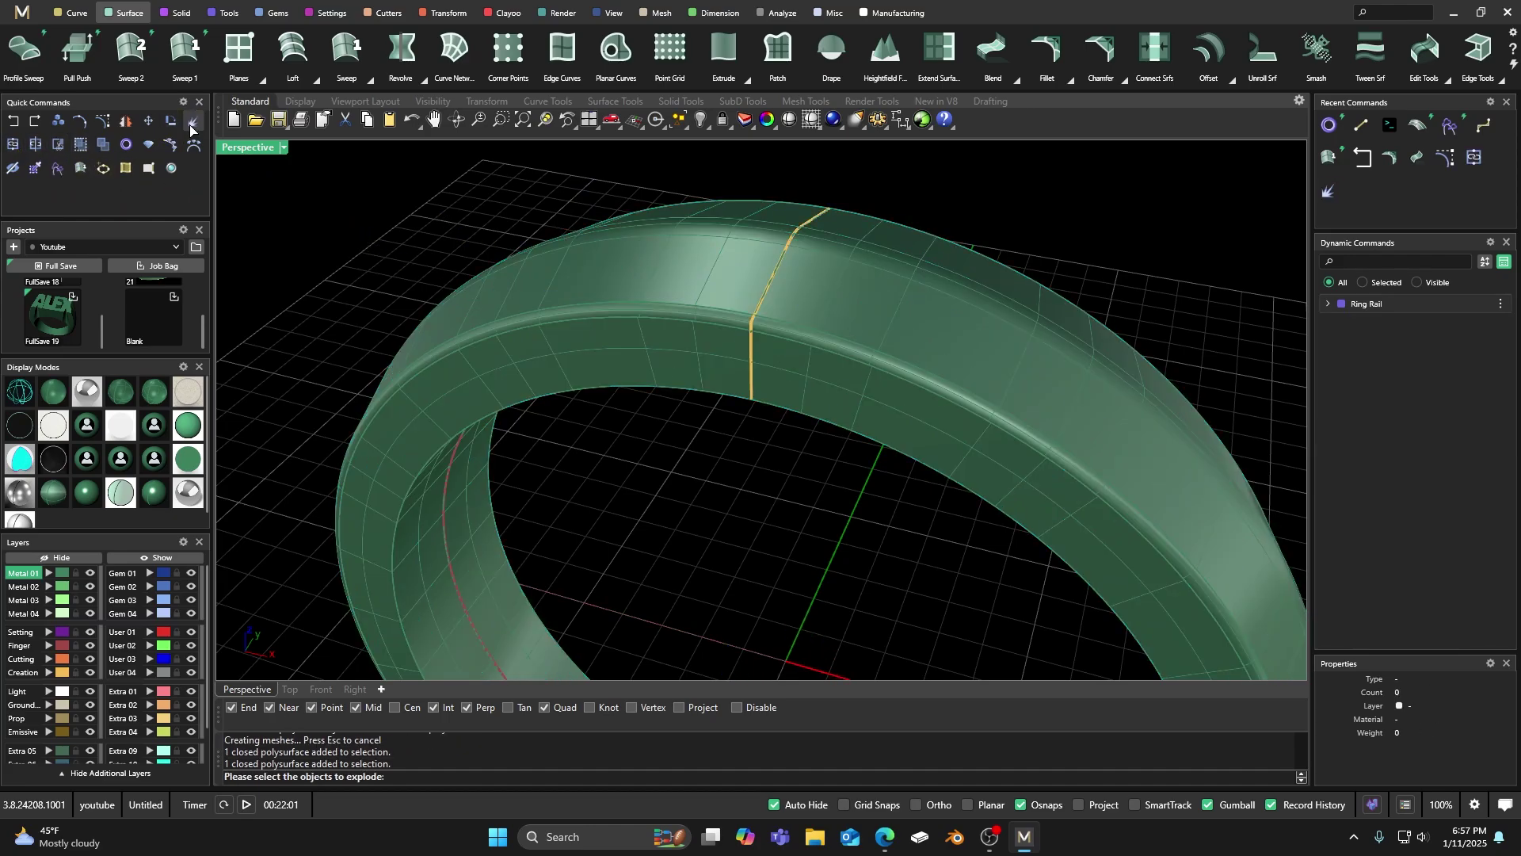
{"action": "left_click", "coordinate": [15, 122]}
{"action": "left_click", "coordinate": [838, 453]}
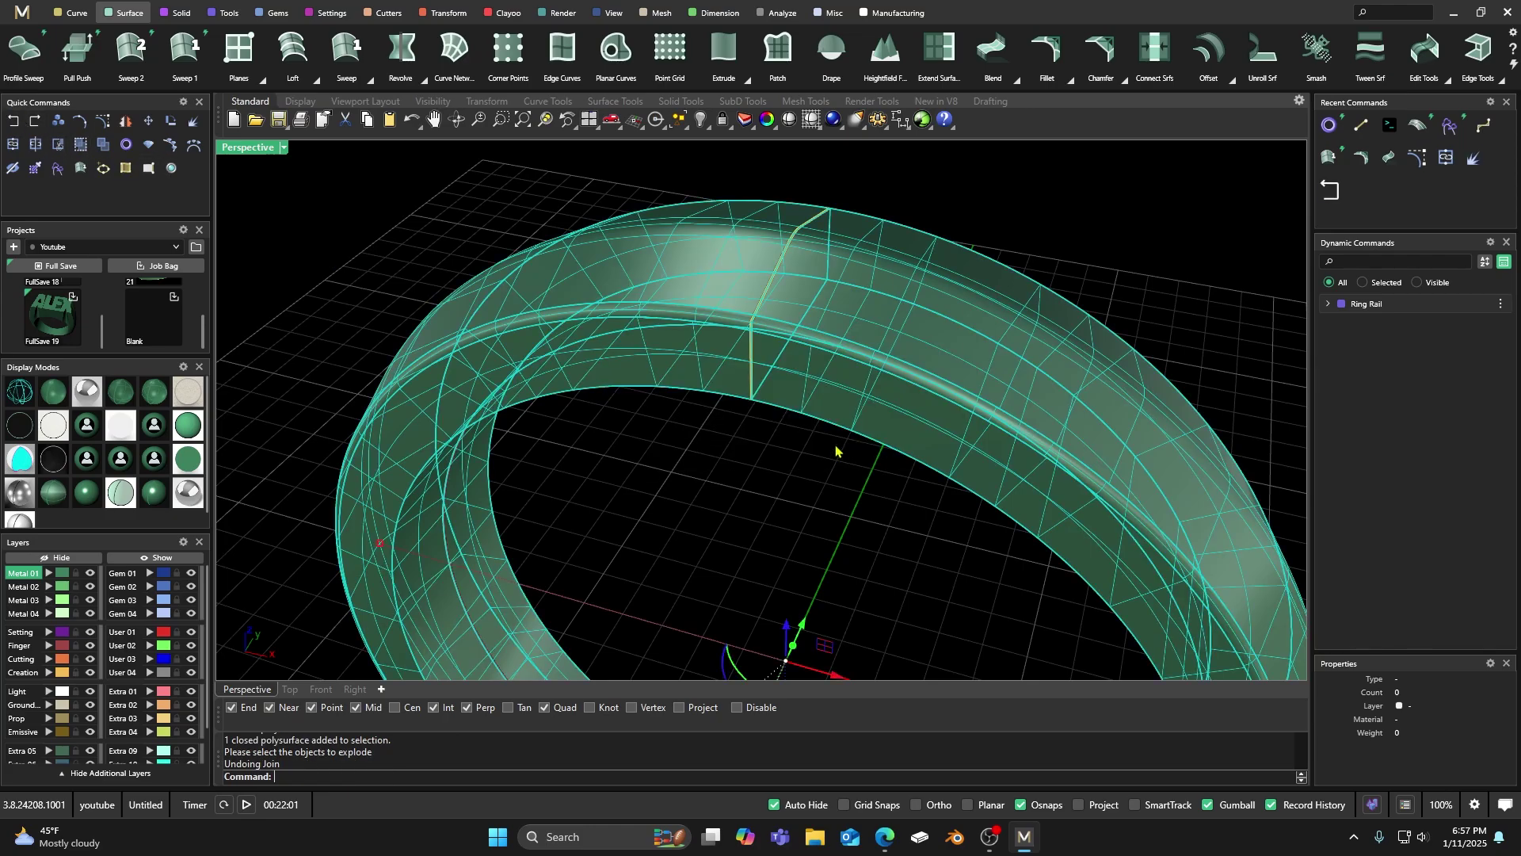
{"action": "left_click", "coordinate": [15, 123]}
{"action": "left_click", "coordinate": [15, 124]}
Check that the shank surfaces are separate again, viewing the ring from around
{"action": "left_click", "coordinate": [344, 207]}
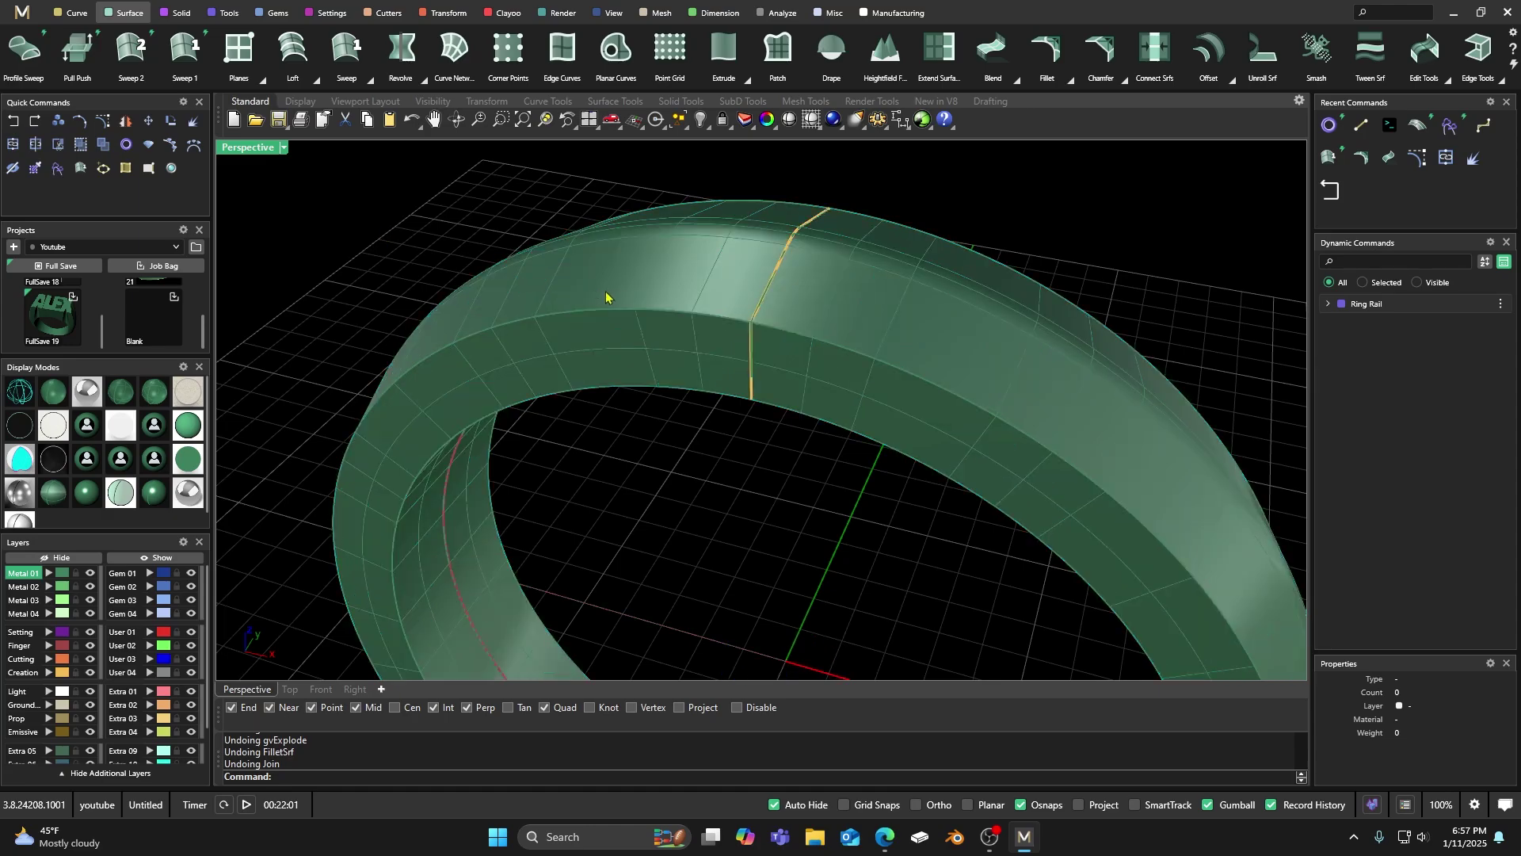
{"action": "left_click", "coordinate": [620, 300]}
{"action": "left_click", "coordinate": [400, 253]}
{"action": "left_click", "coordinate": [563, 356]}
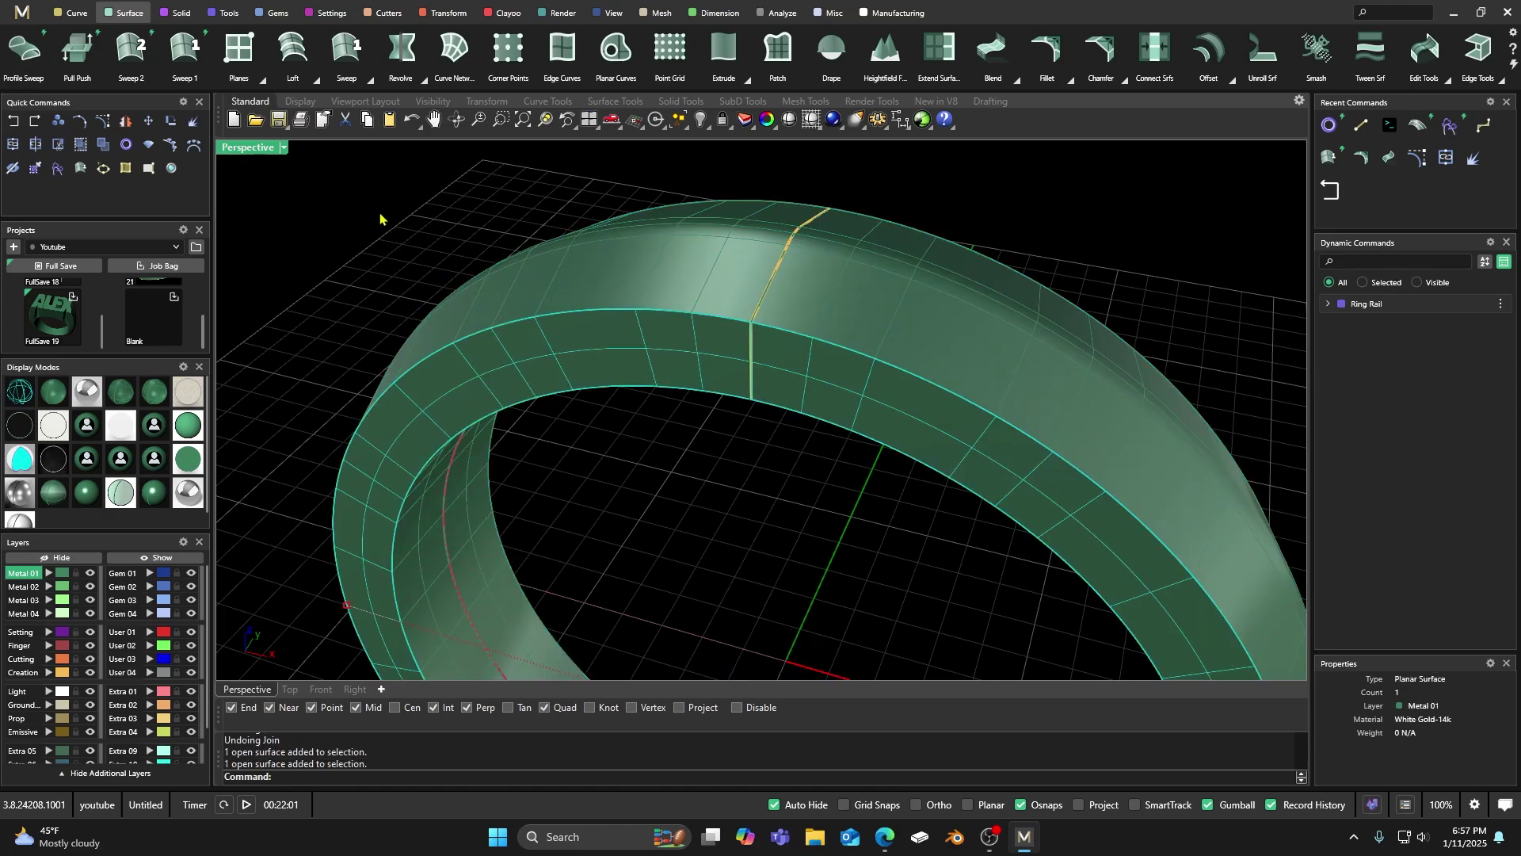
{"action": "left_click", "coordinate": [381, 217]}
{"action": "scroll", "coordinate": [671, 390], "scroll_direction": "down", "scroll_amount": 2}
{"action": "right_click_drag", "start_coordinate": [672, 393], "coordinate": [645, 336]}
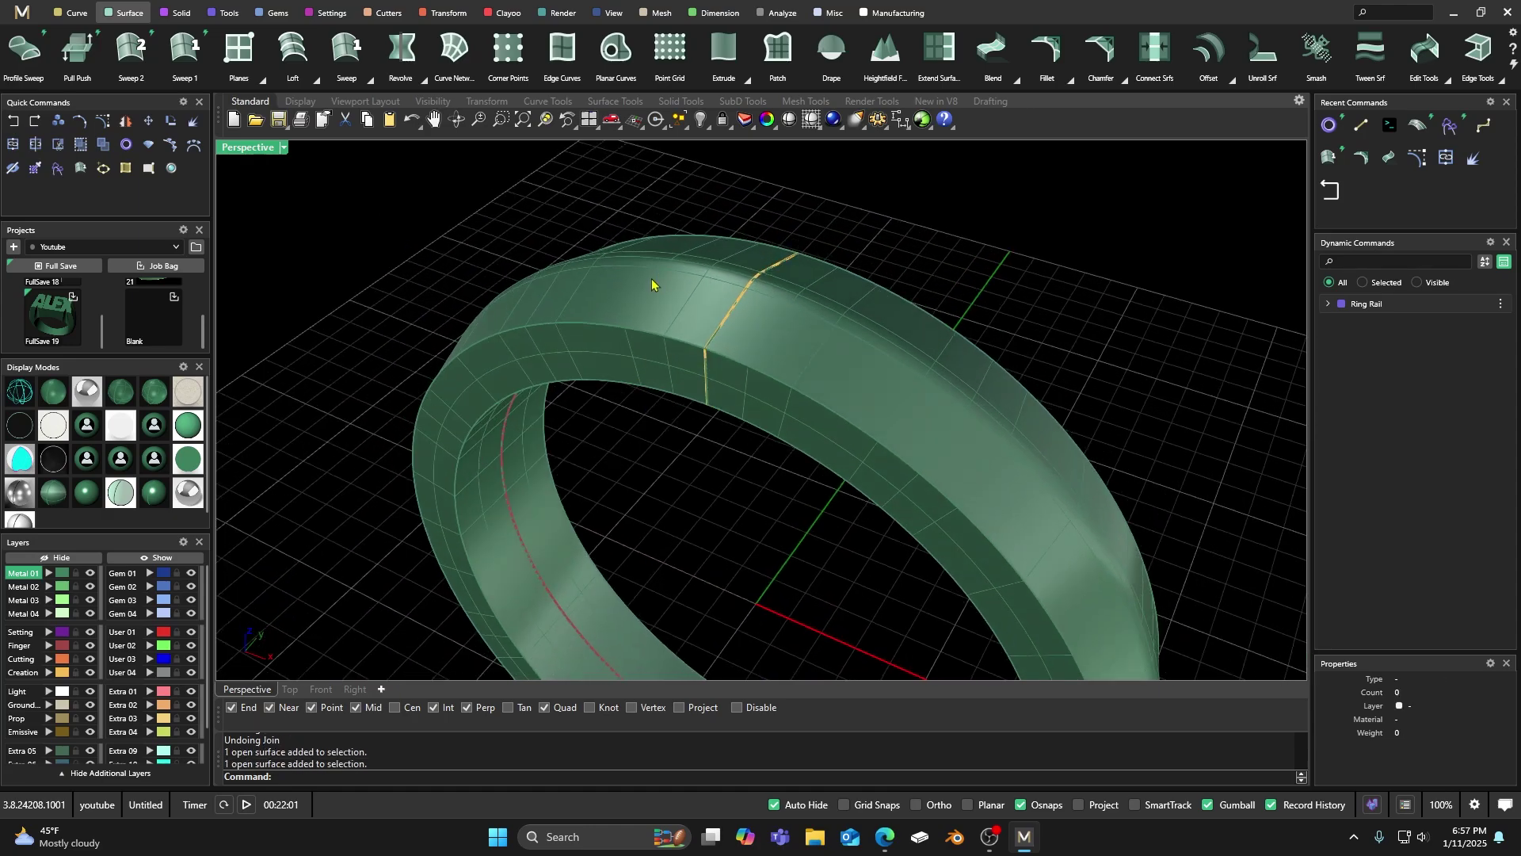
{"action": "scroll", "coordinate": [651, 284], "scroll_direction": "up", "scroll_amount": 2}
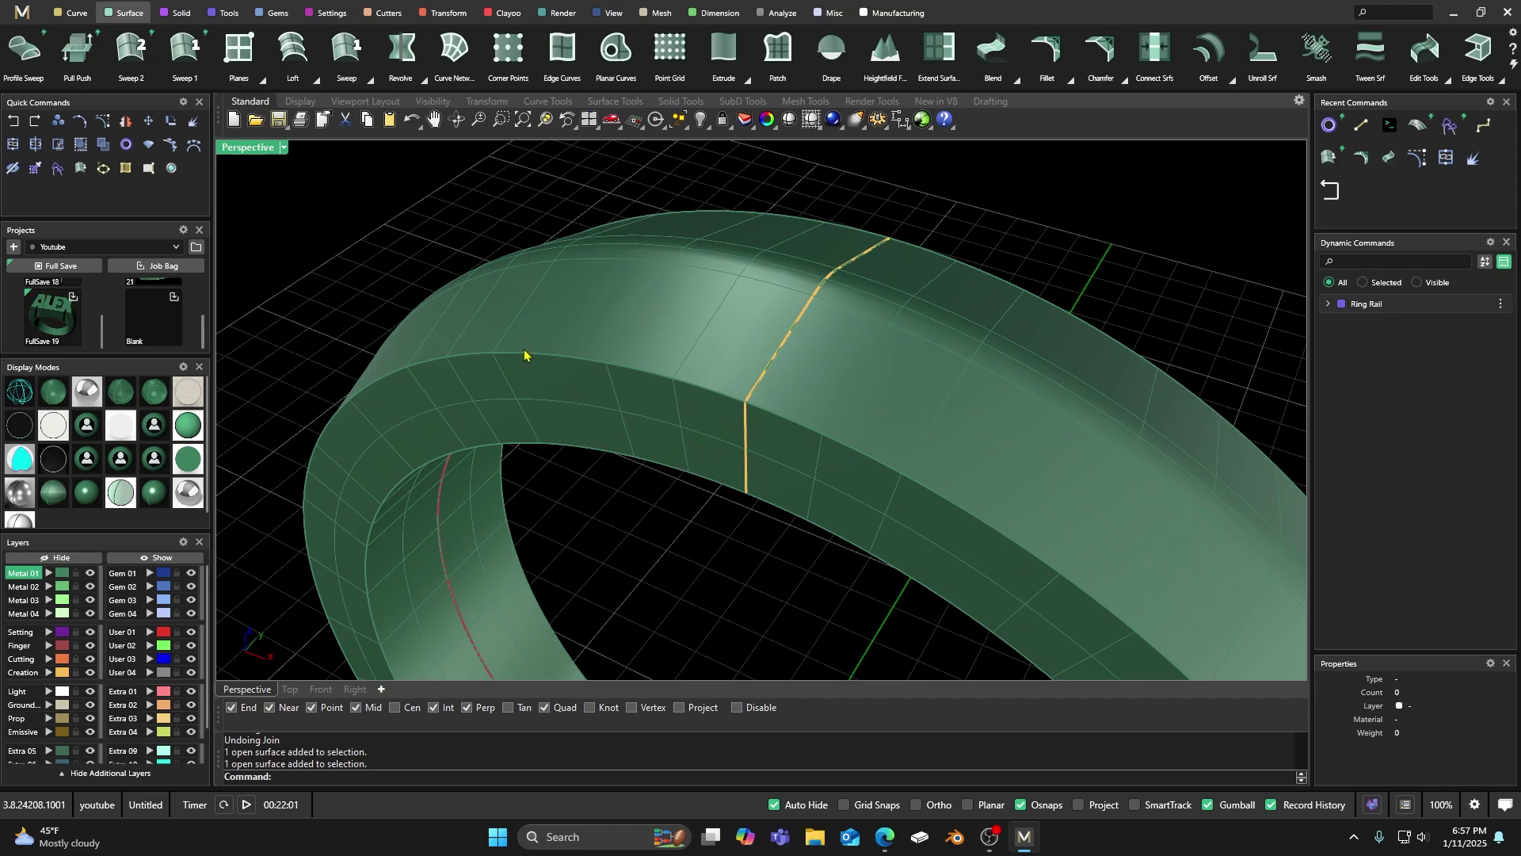
{"action": "scroll", "coordinate": [555, 369], "scroll_direction": "down", "scroll_amount": 3}
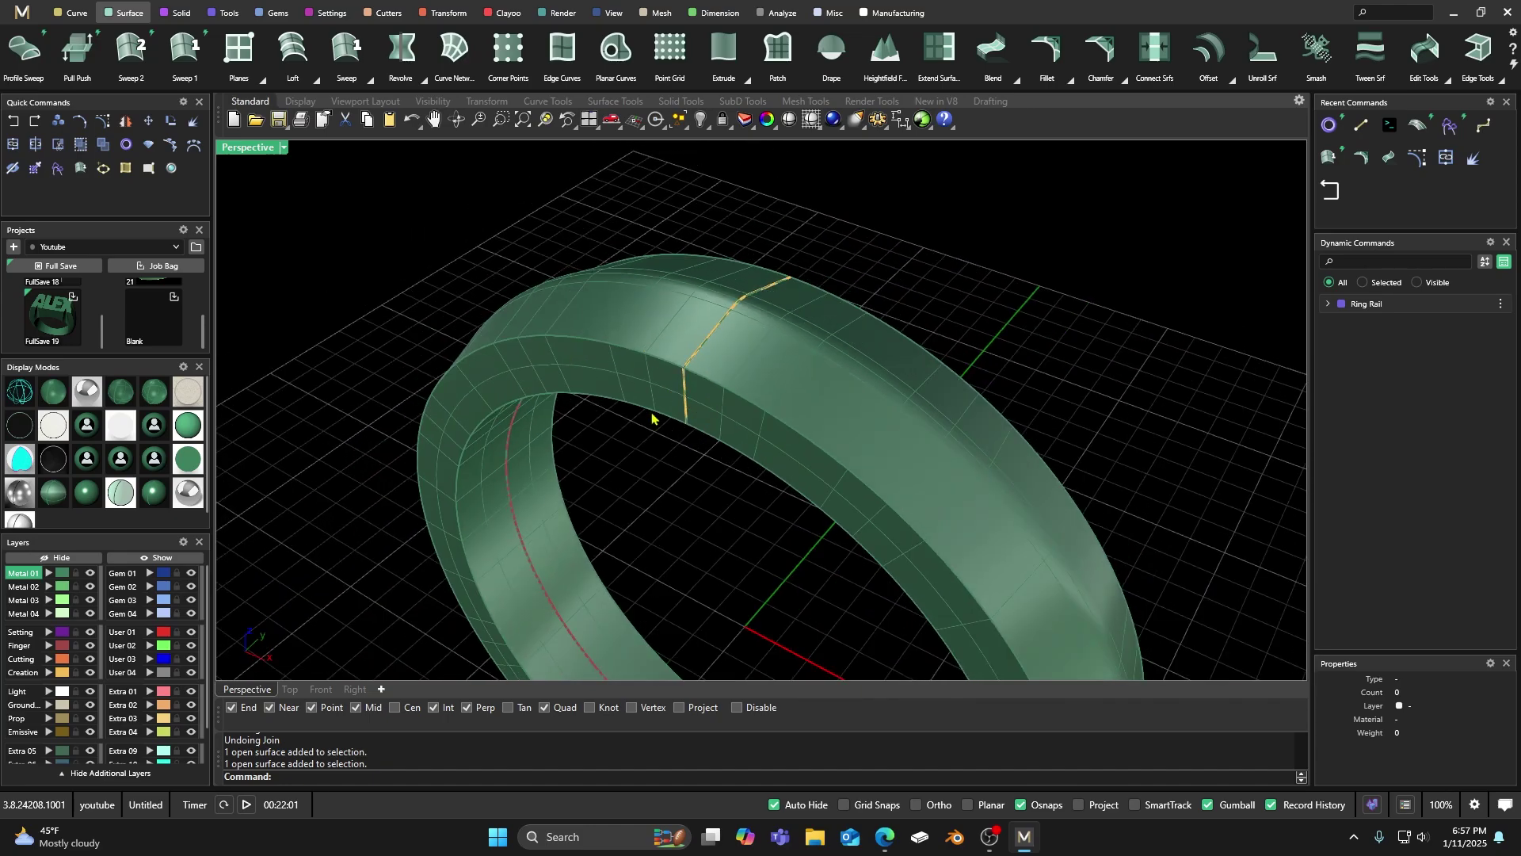
{"action": "scroll", "coordinate": [655, 417], "scroll_direction": "up", "scroll_amount": 4}
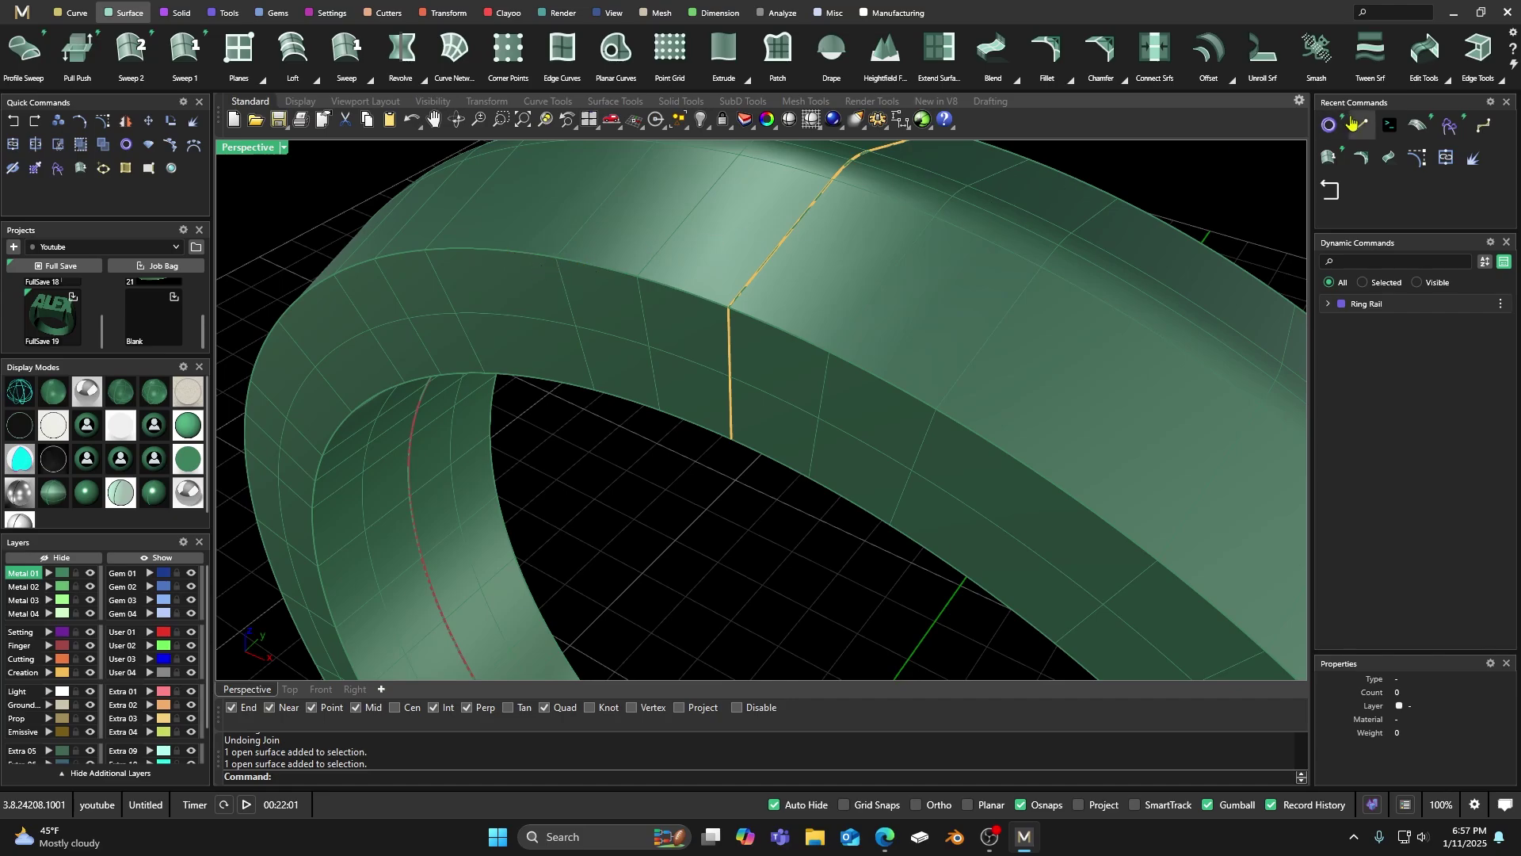
Merge the two surfaces on either side of the seam with Smooth=No
{"action": "left_click", "coordinate": [1446, 80]}
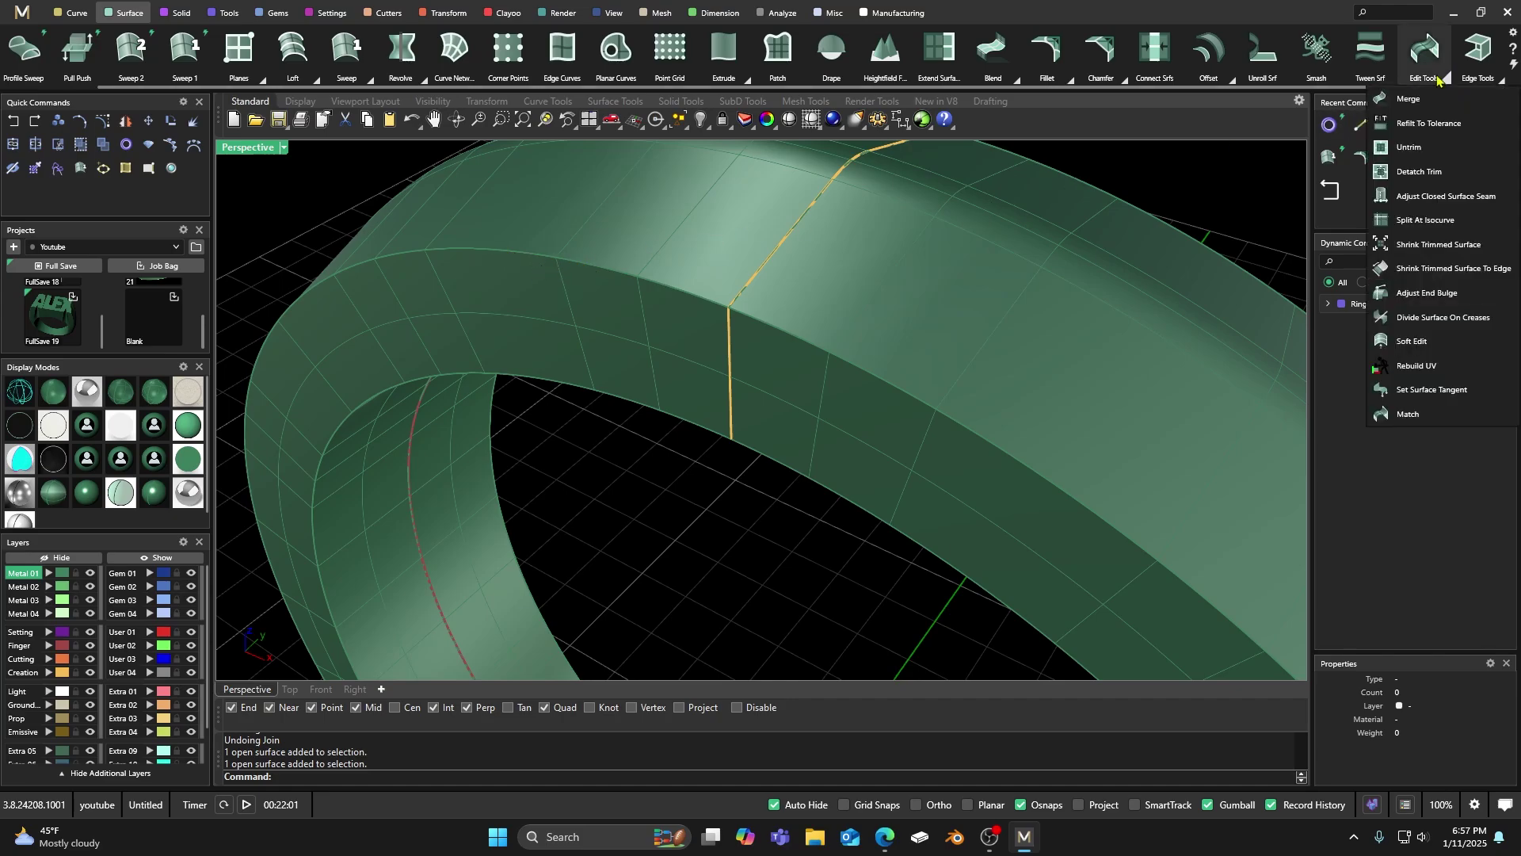
{"action": "left_click", "coordinate": [1408, 100]}
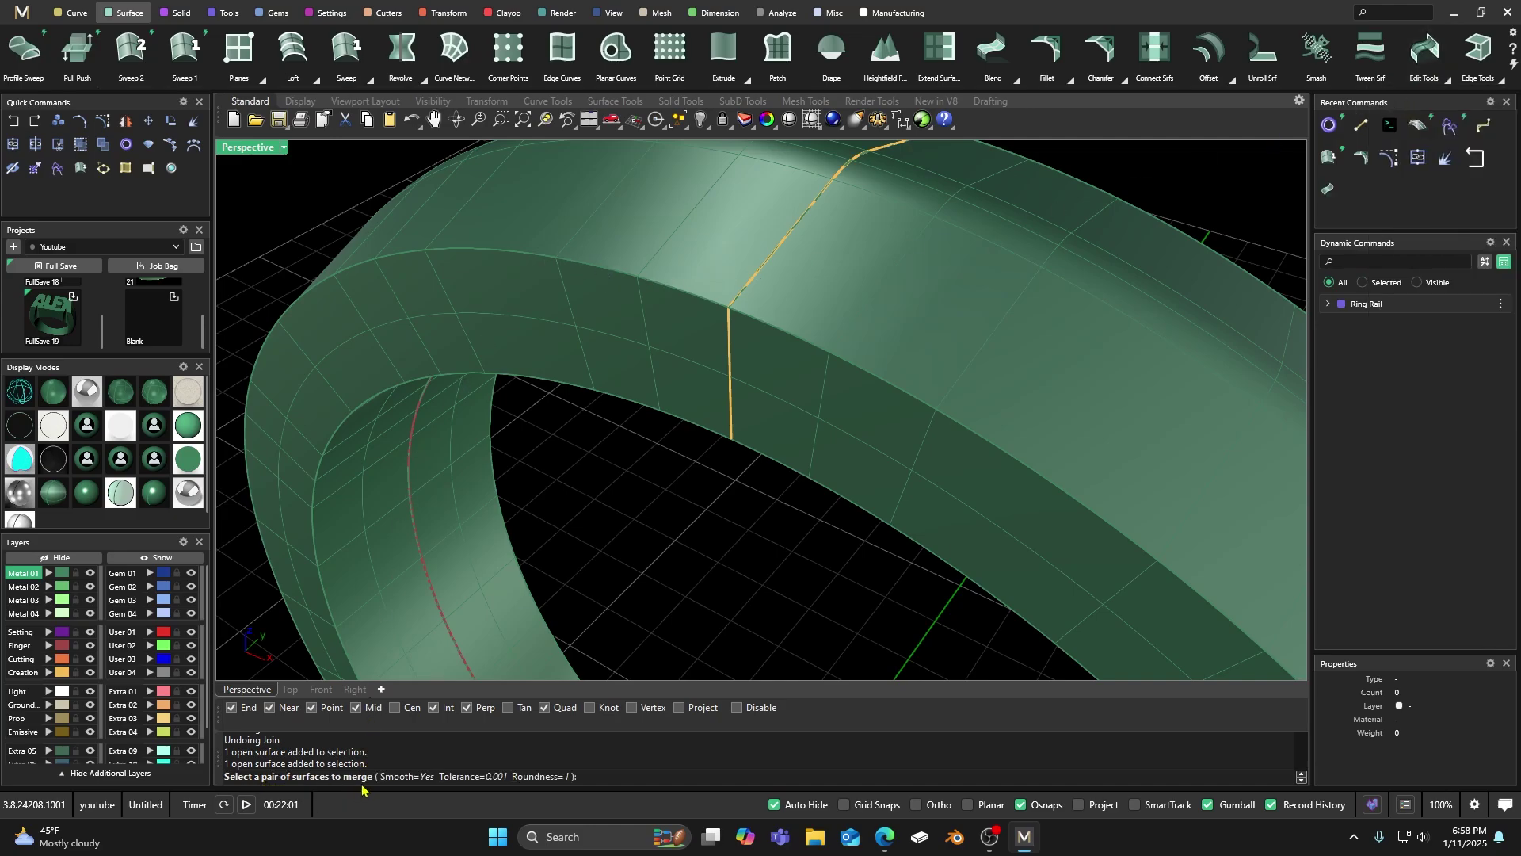
{"action": "left_click", "coordinate": [407, 779]}
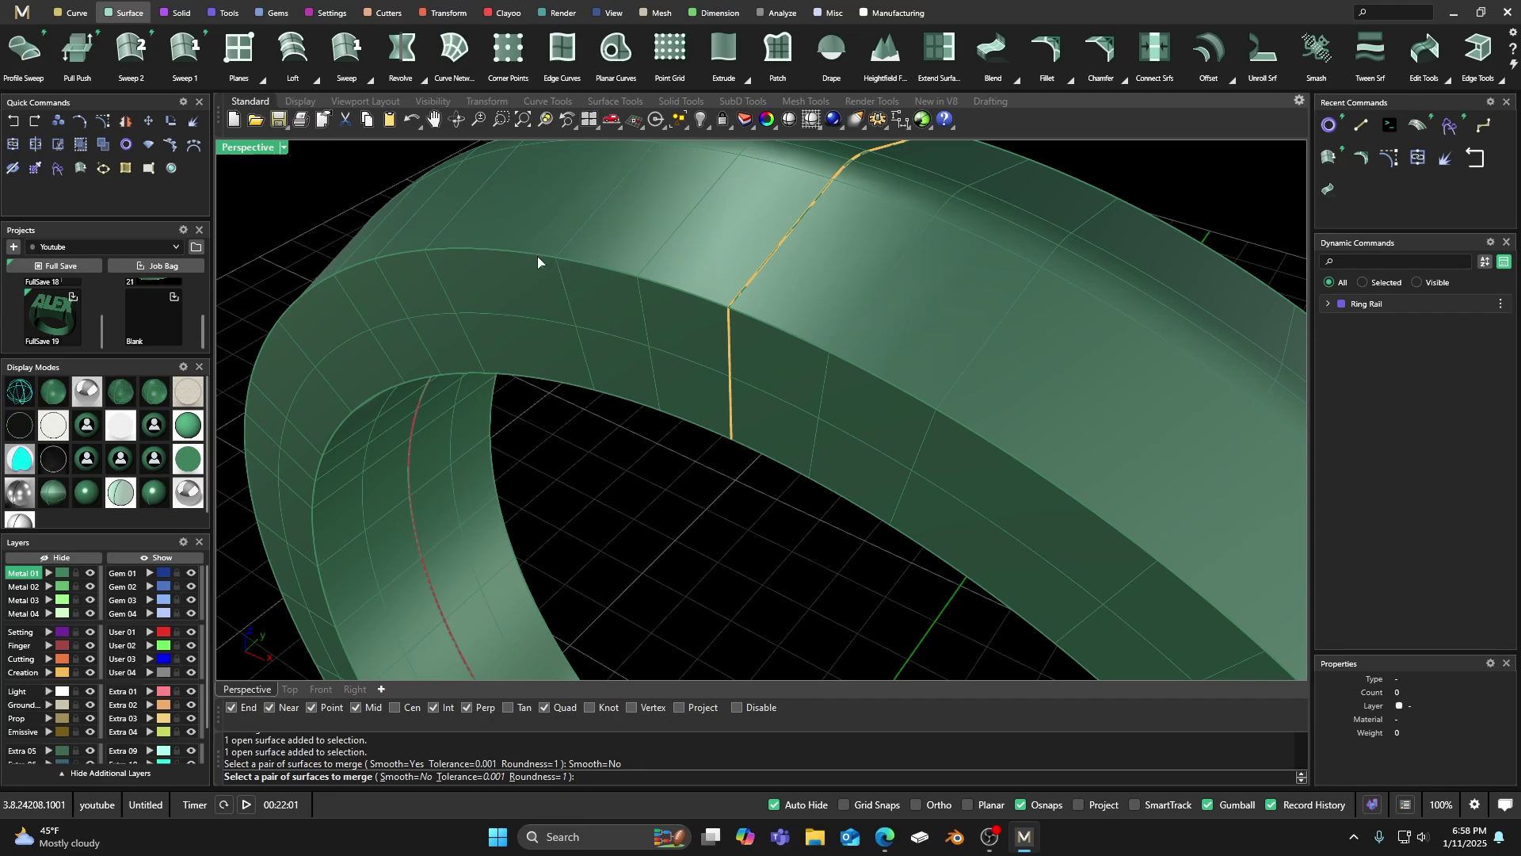
{"action": "left_click", "coordinate": [588, 235]}
{"action": "left_click", "coordinate": [545, 294]}
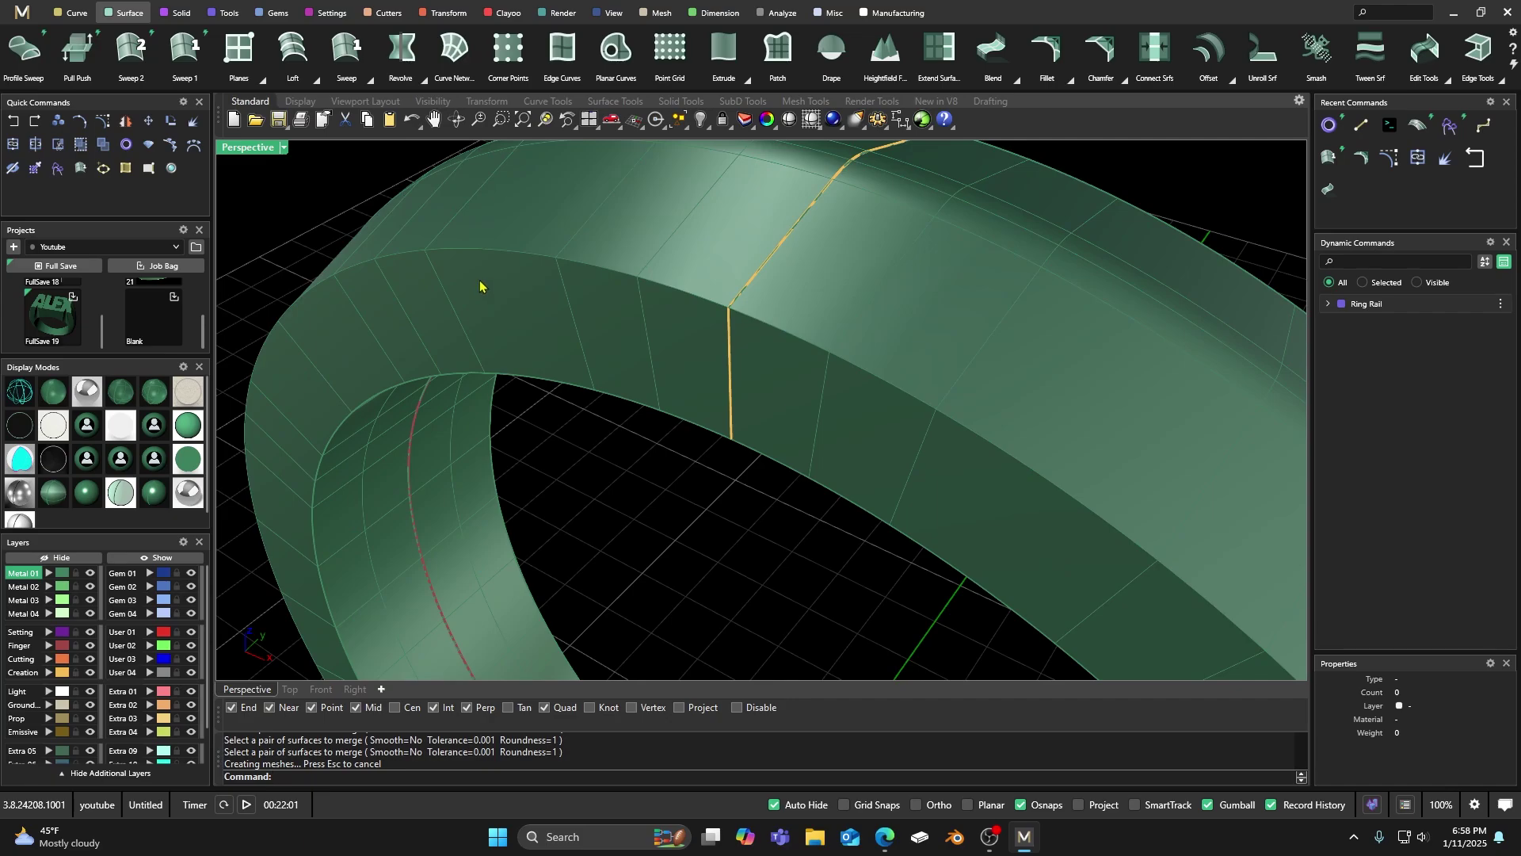
Select the merged shank surface and view more of the ring top
{"action": "left_click", "coordinate": [451, 238]}
{"action": "right_click_drag", "start_coordinate": [599, 450], "coordinate": [519, 237]}
{"action": "key", "text": "Escape"}
{"action": "left_click", "coordinate": [539, 176]}
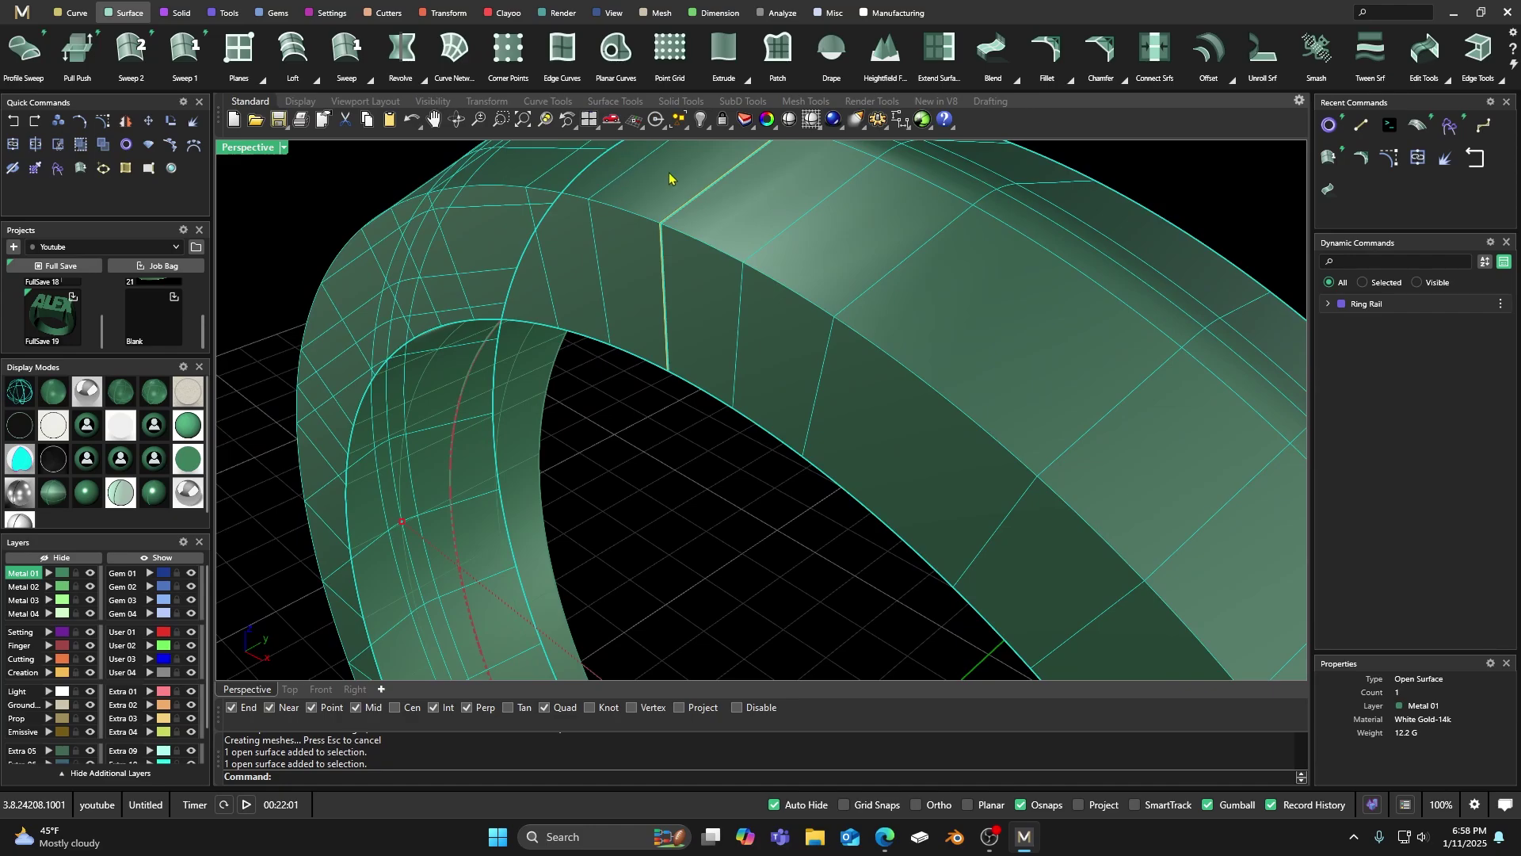
Show the merged surface's control points, trial-drag a rim point, then undo the move
{"action": "left_click", "coordinate": [467, 238]}
{"action": "left_click", "coordinate": [103, 121]}
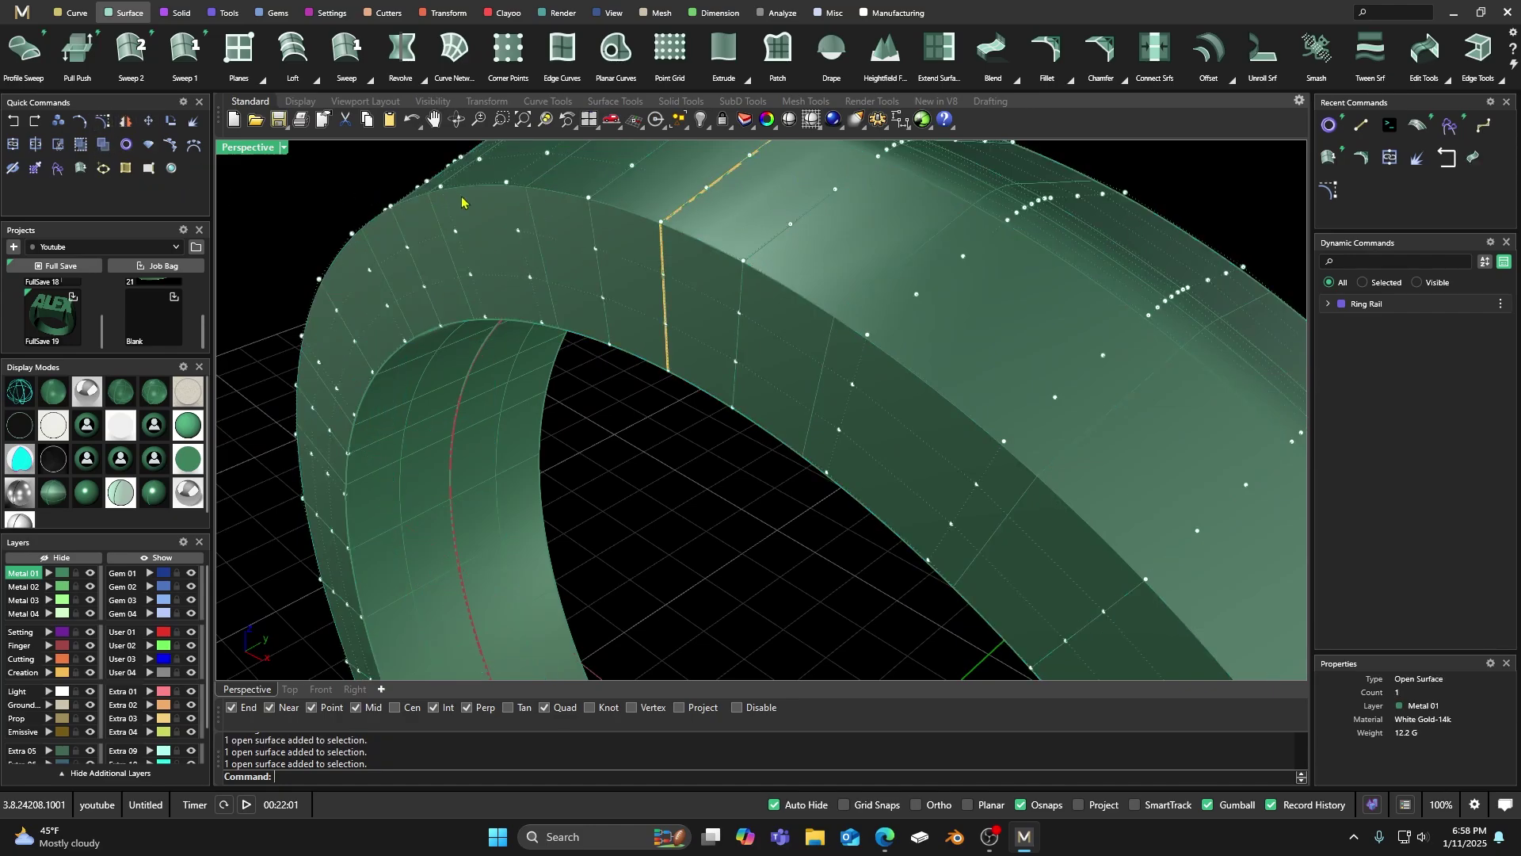
{"action": "left_click", "coordinate": [506, 183]}
{"action": "right_click_drag", "start_coordinate": [523, 183], "coordinate": [554, 253]}
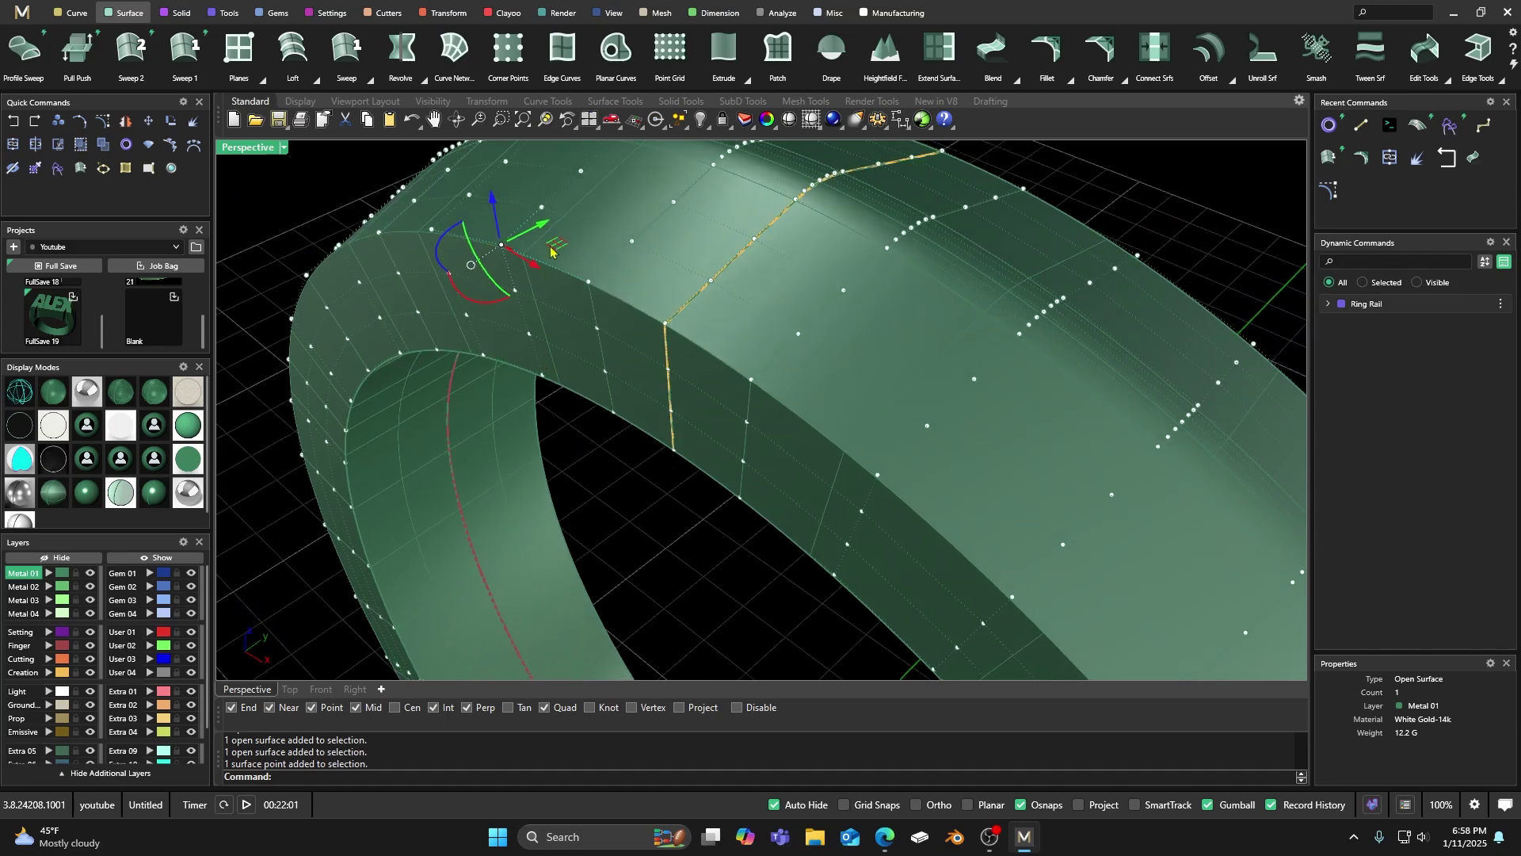
{"action": "left_click_drag", "start_coordinate": [542, 228], "coordinate": [435, 345]}
{"action": "right_click_drag", "start_coordinate": [436, 345], "coordinate": [637, 399]}
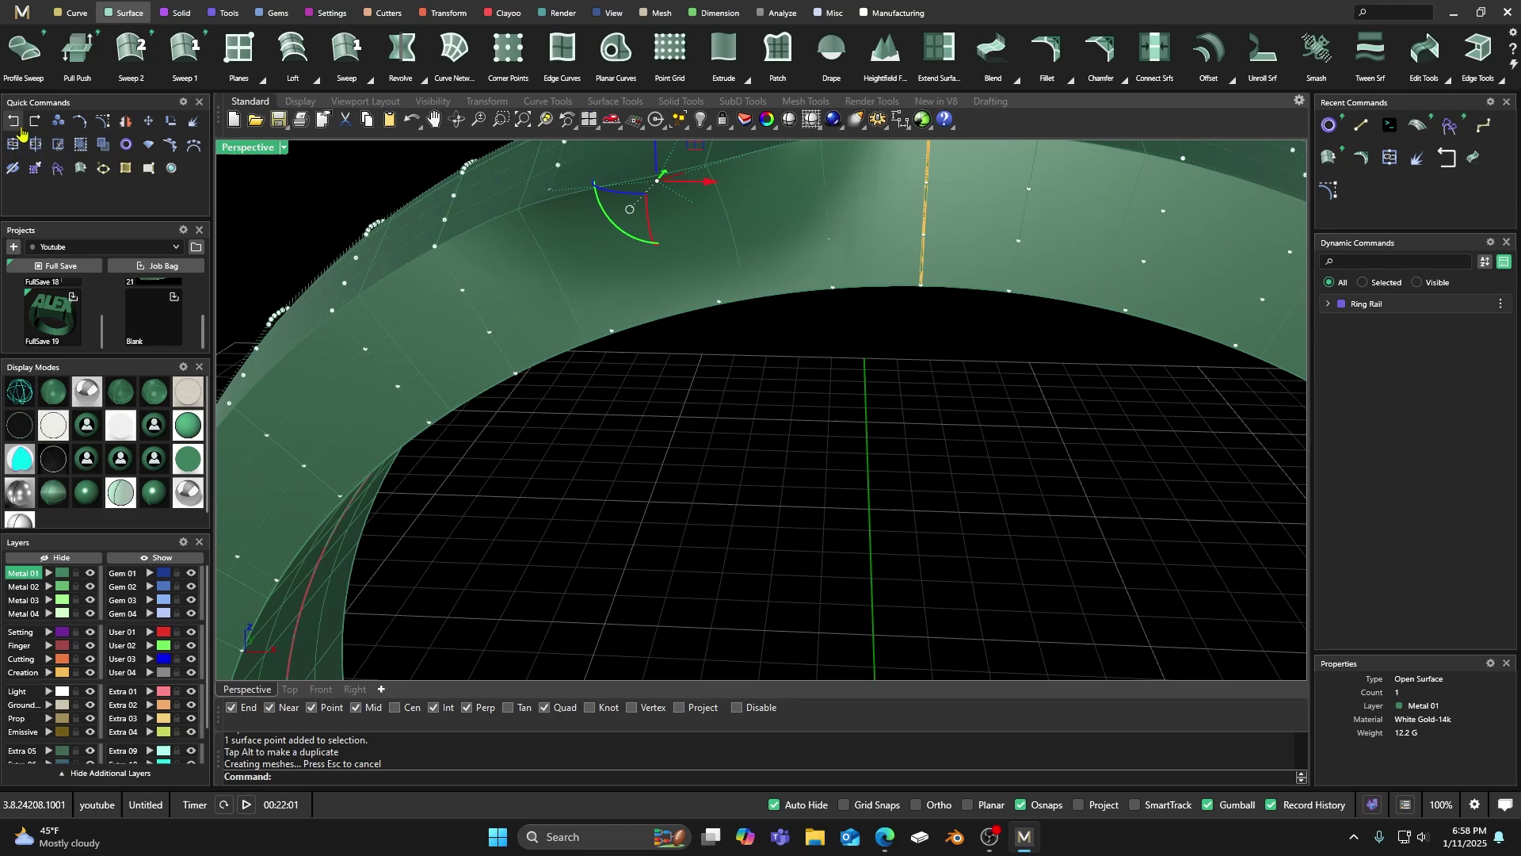
{"action": "key", "text": "ctrl+z"}
Hide the control points and undo the MergeSrf
{"action": "left_click", "coordinate": [628, 516]}
{"action": "scroll", "coordinate": [629, 516], "scroll_direction": "down", "scroll_amount": 6}
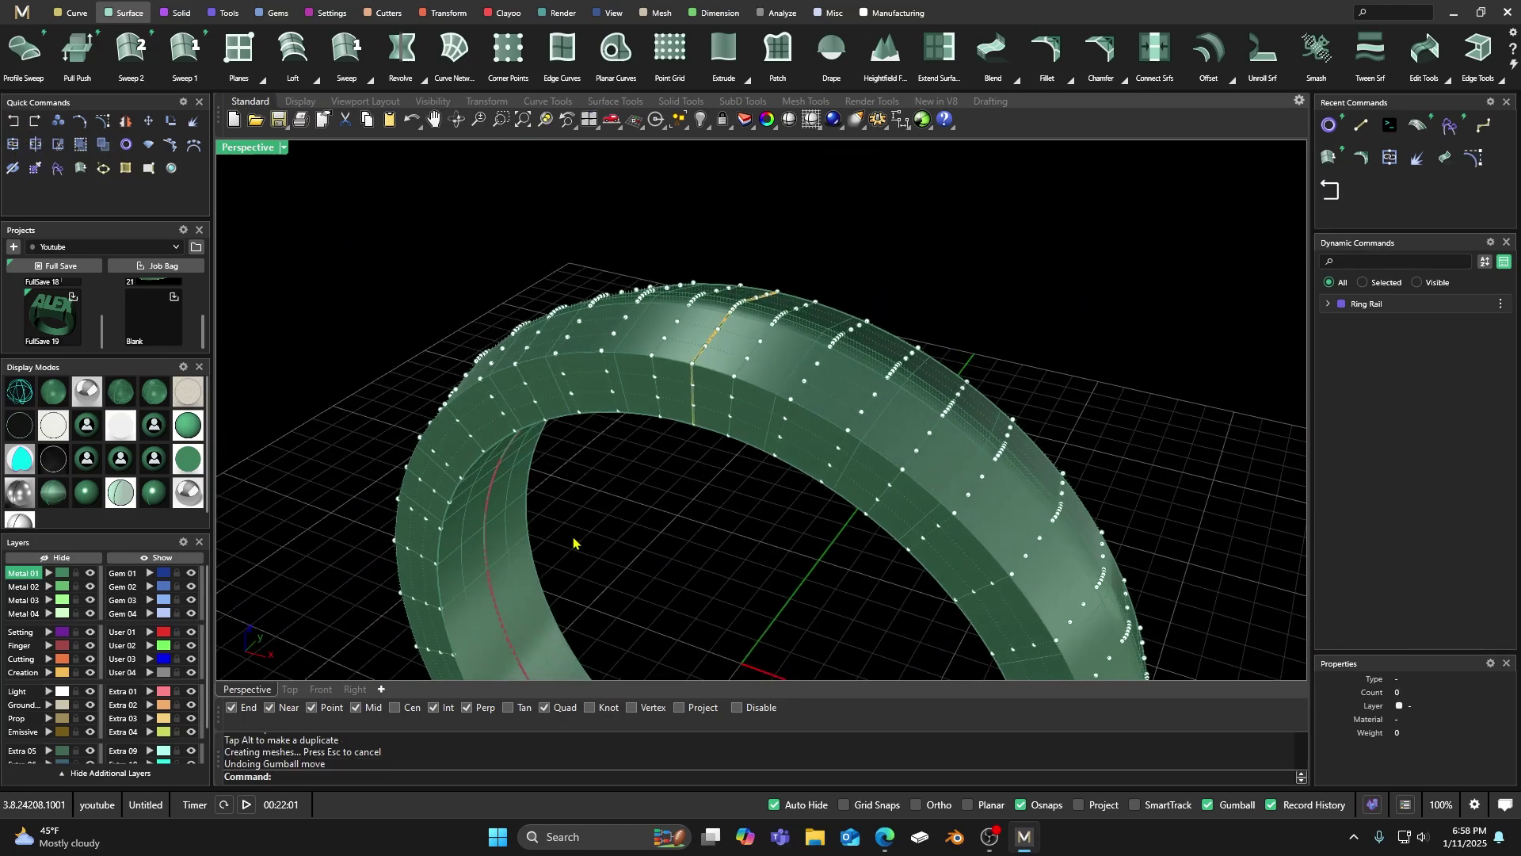
{"action": "key", "text": "Escape"}
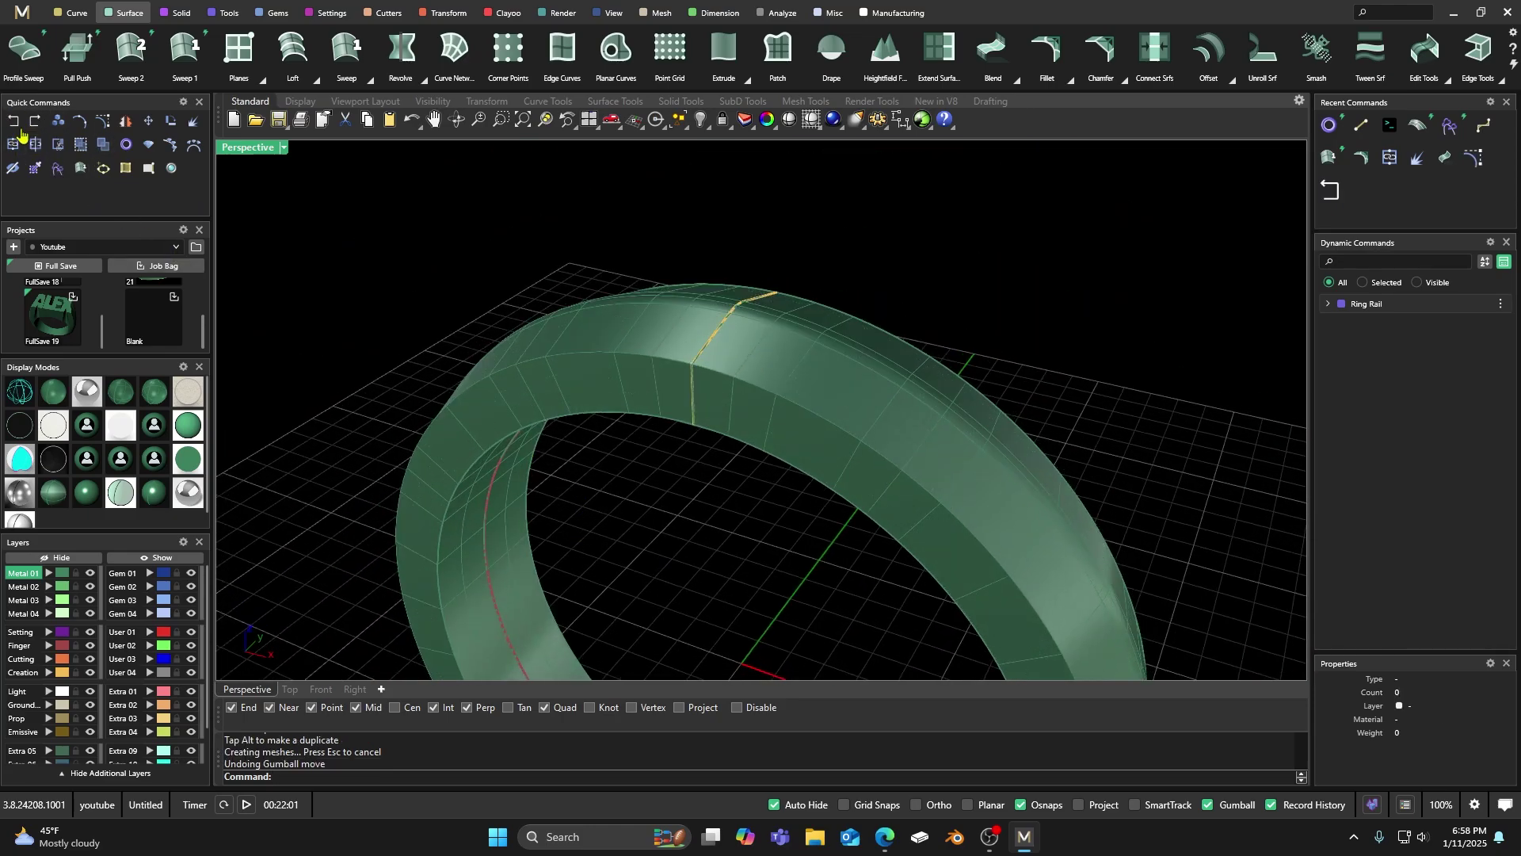
{"action": "key", "text": "ctrl+z"}
{"action": "left_click", "coordinate": [631, 336]}
{"action": "left_click", "coordinate": [572, 396]}
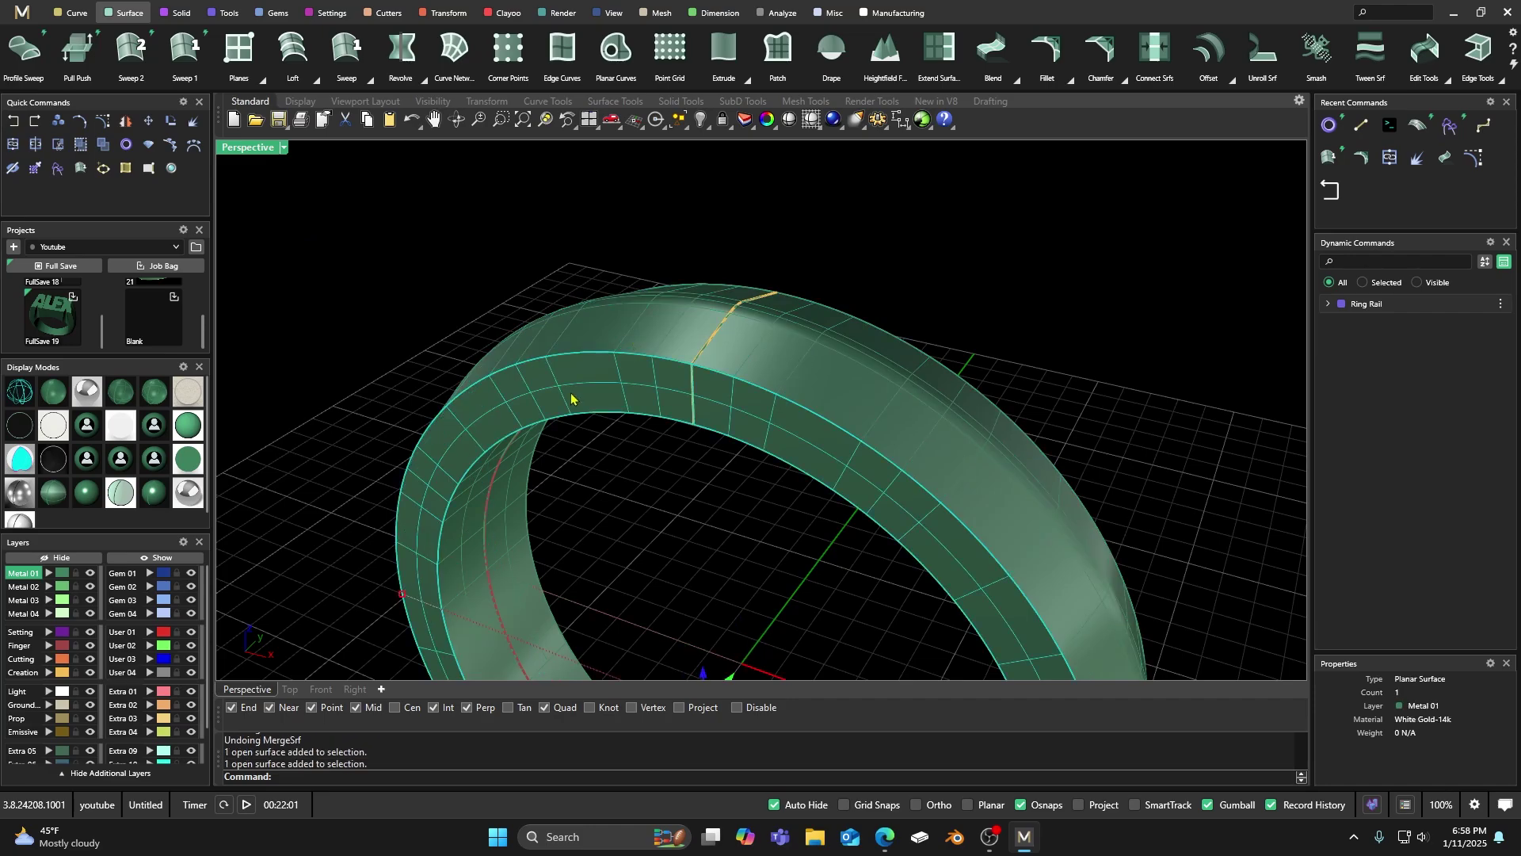
{"action": "left_click", "coordinate": [424, 268]}
{"action": "right_click_drag", "start_coordinate": [550, 260], "coordinate": [565, 292]}
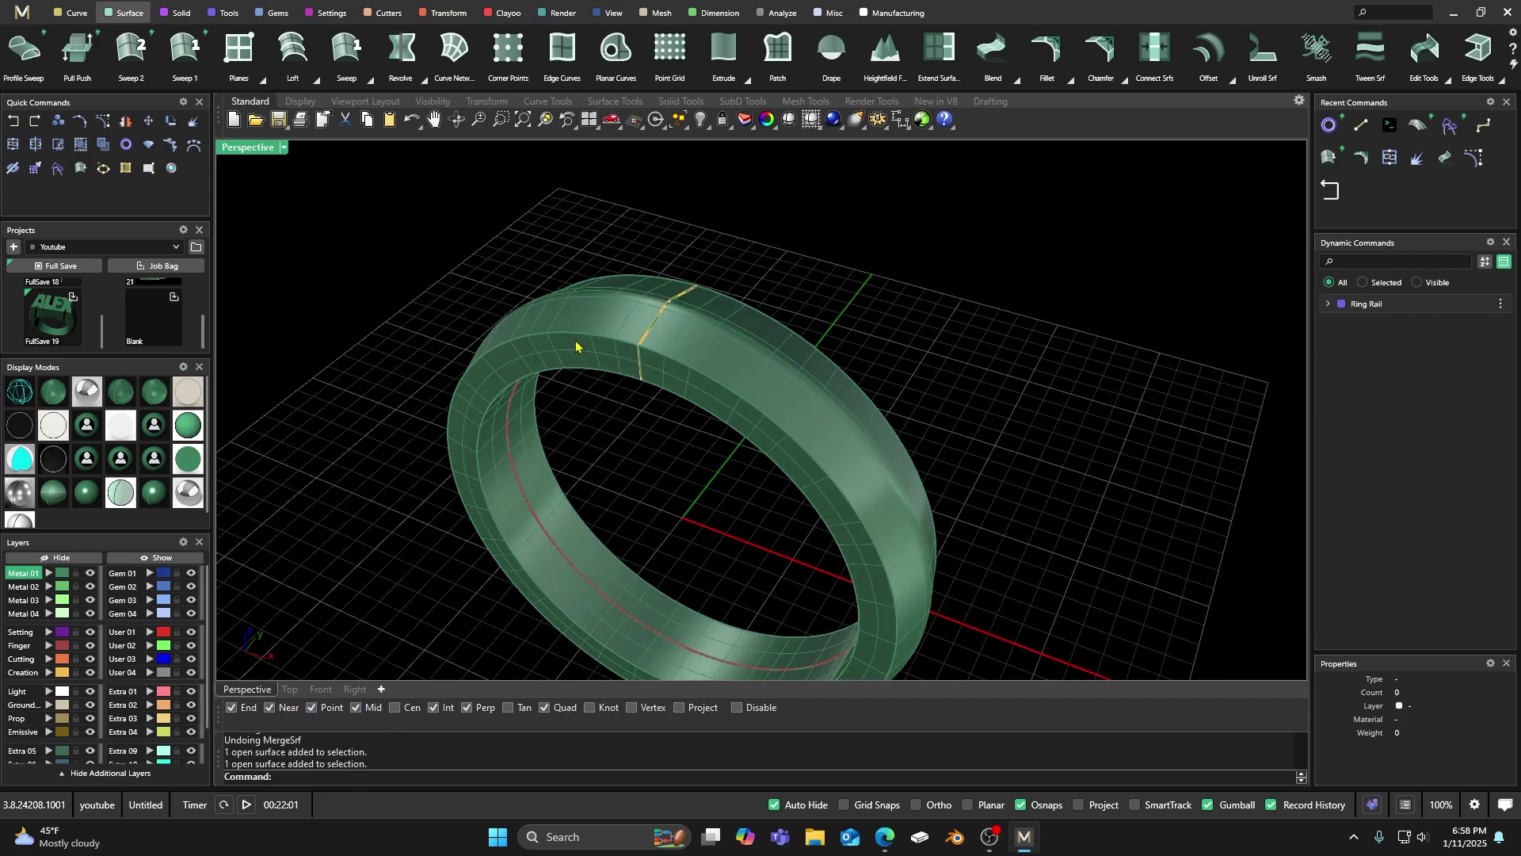
{"action": "scroll", "coordinate": [577, 347], "scroll_direction": "up", "scroll_amount": 3}
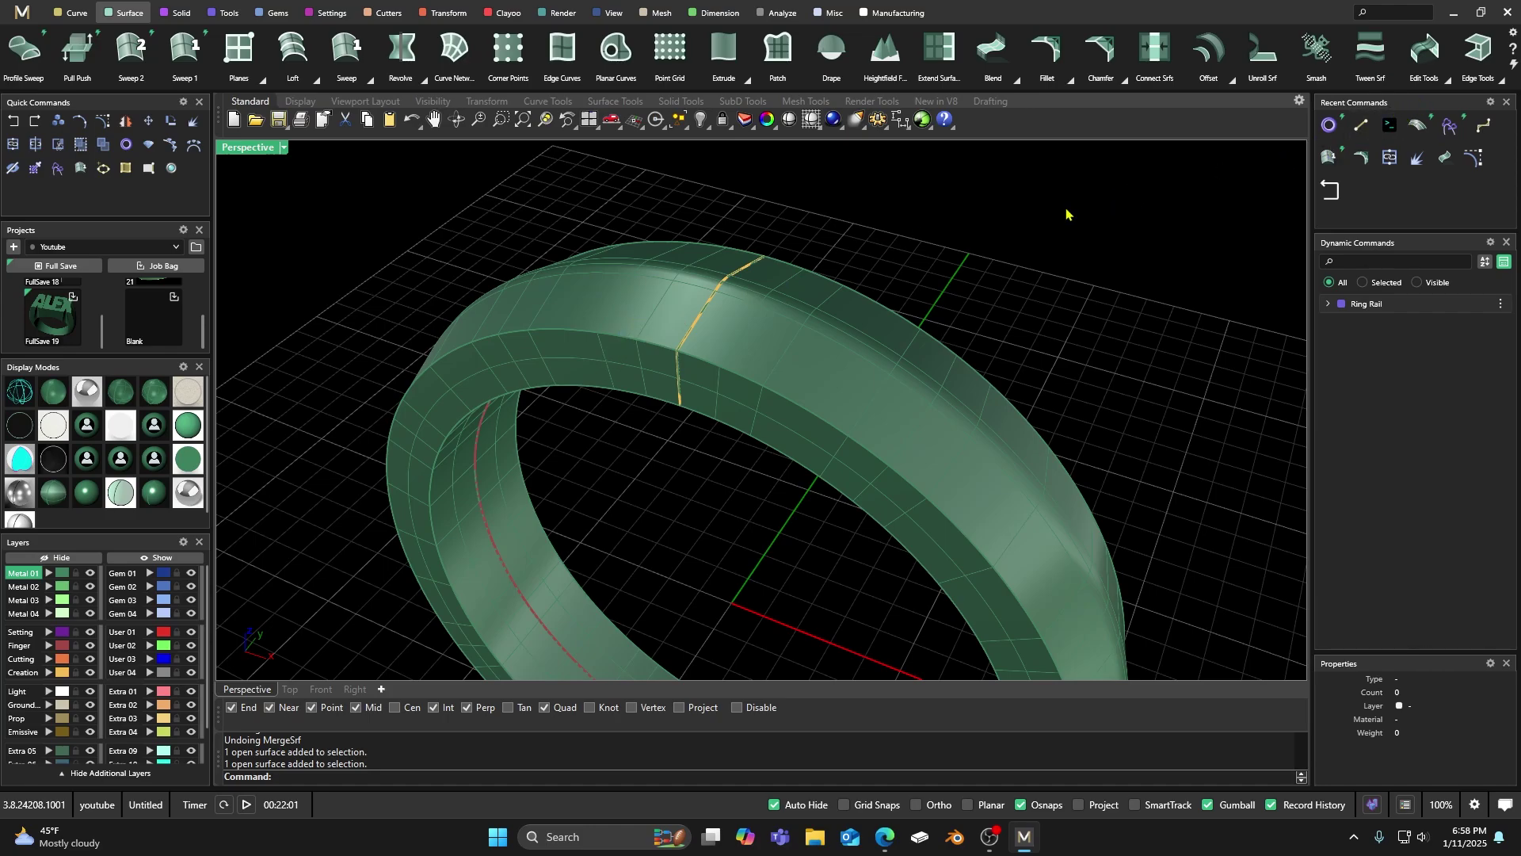
{"action": "scroll", "coordinate": [574, 364], "scroll_direction": "up", "scroll_amount": 2}
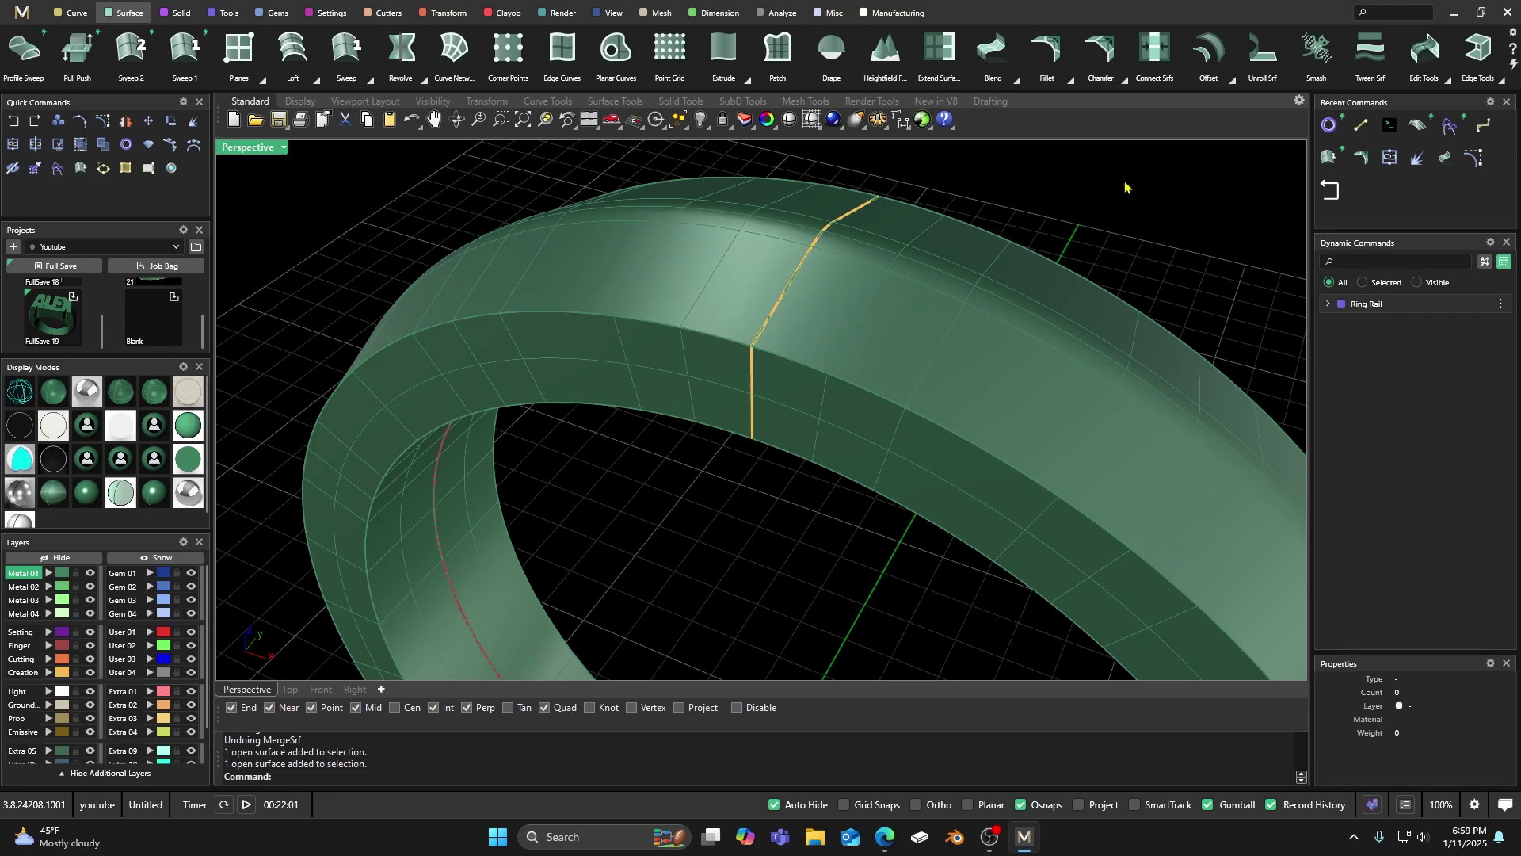
Merge the two seam-side shank surfaces with Smooth=Yes and Roundness 1
{"action": "left_click", "coordinate": [1450, 87]}
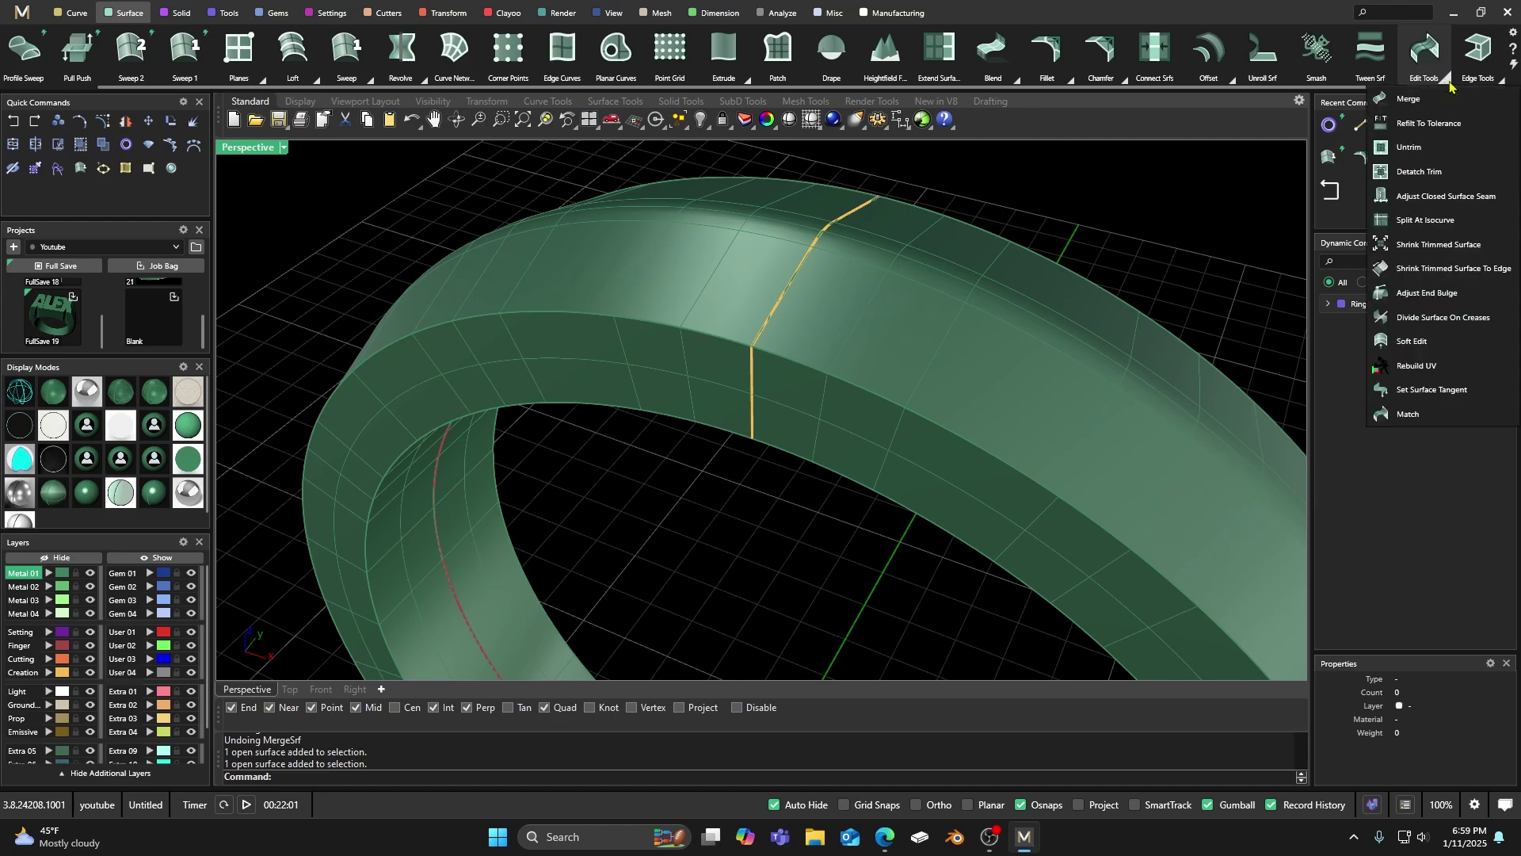
{"action": "left_click", "coordinate": [1387, 289]}
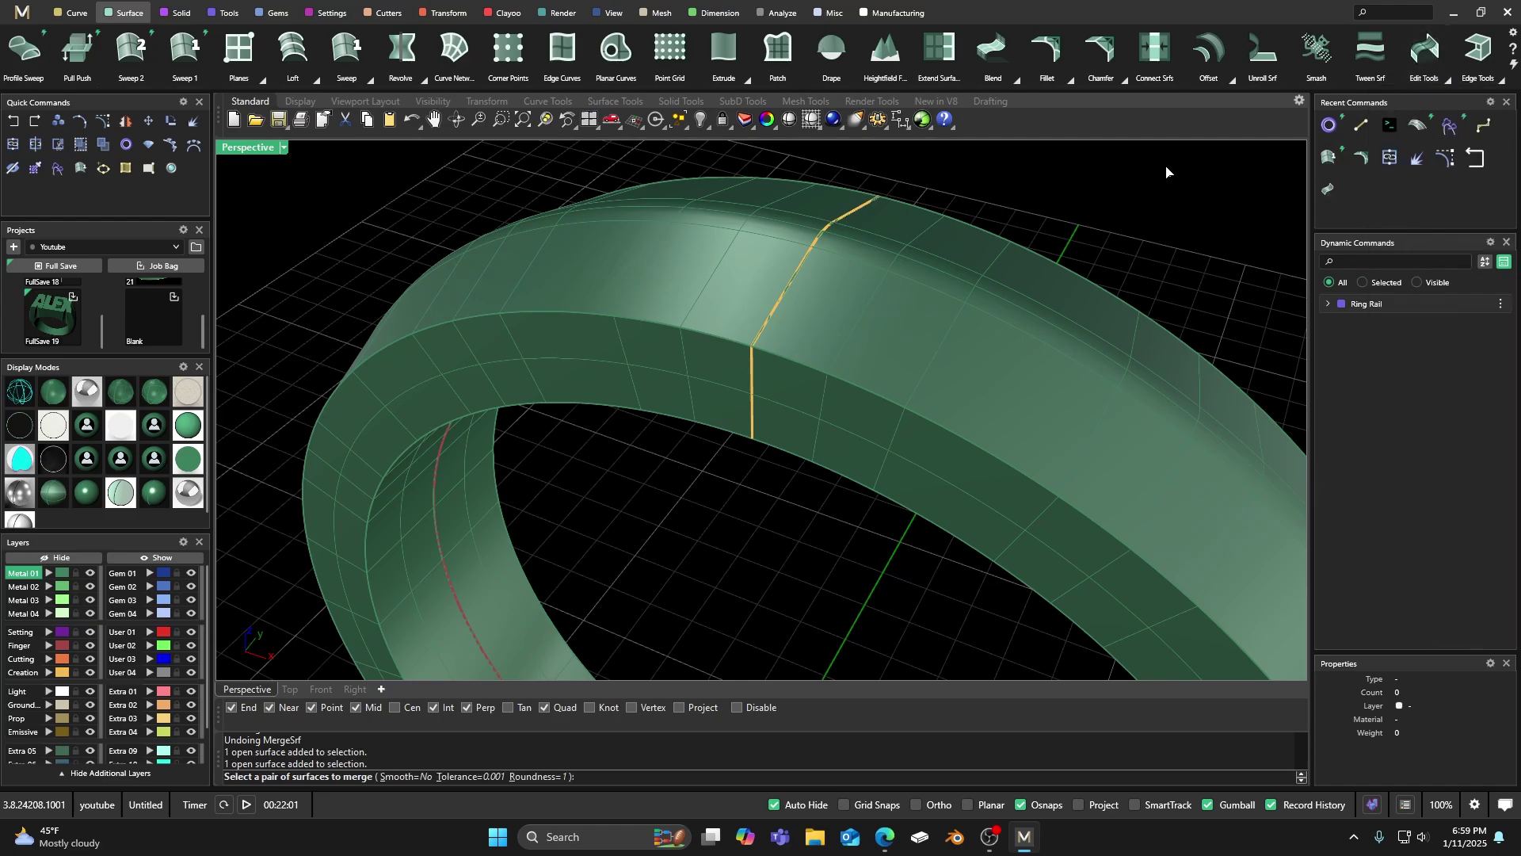
{"action": "left_click", "coordinate": [402, 778]}
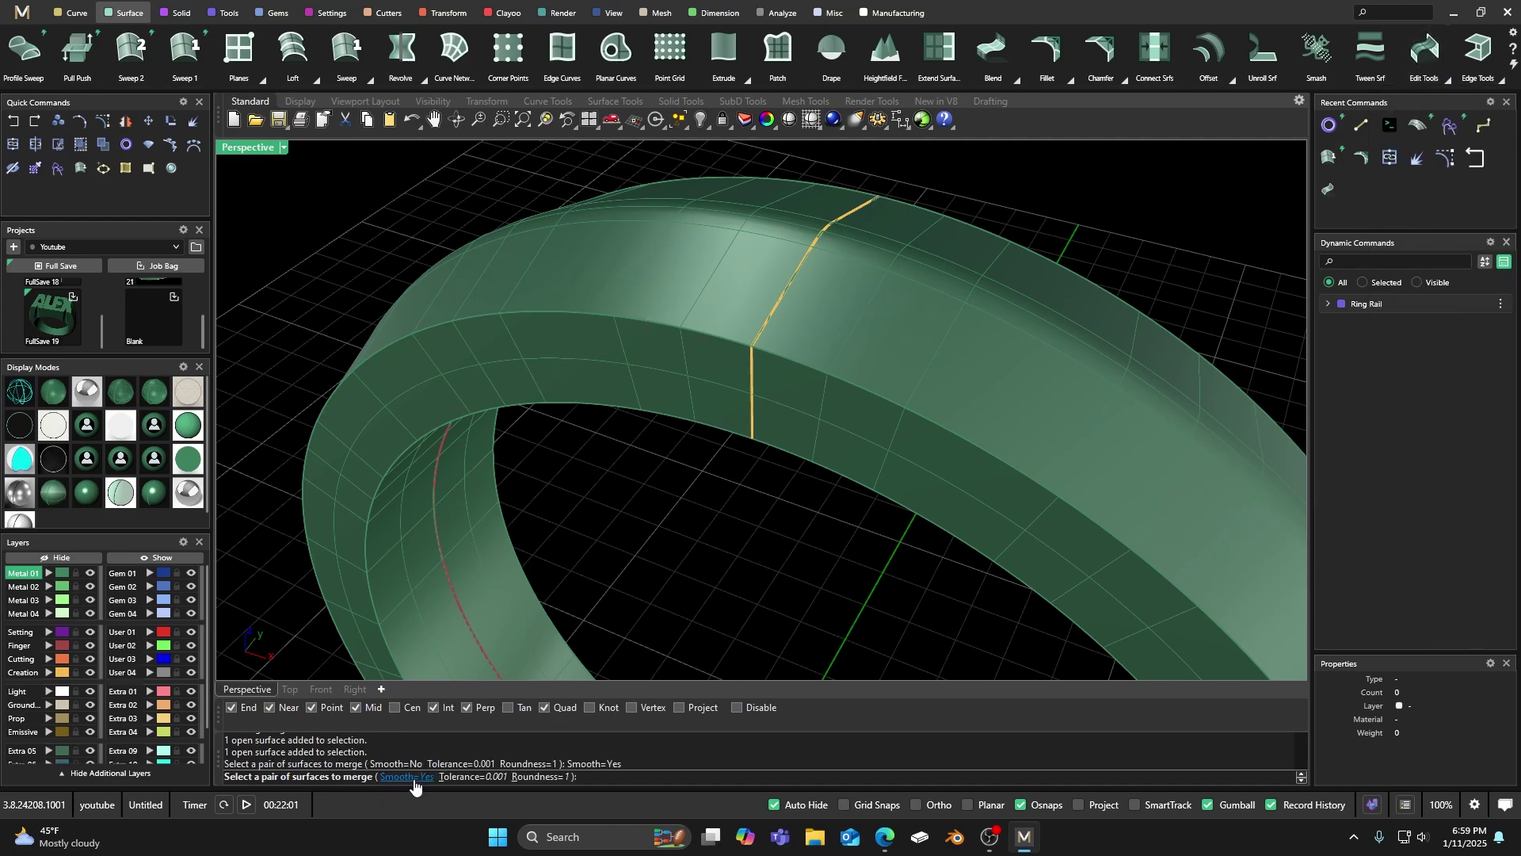
{"action": "left_click", "coordinate": [538, 778]}
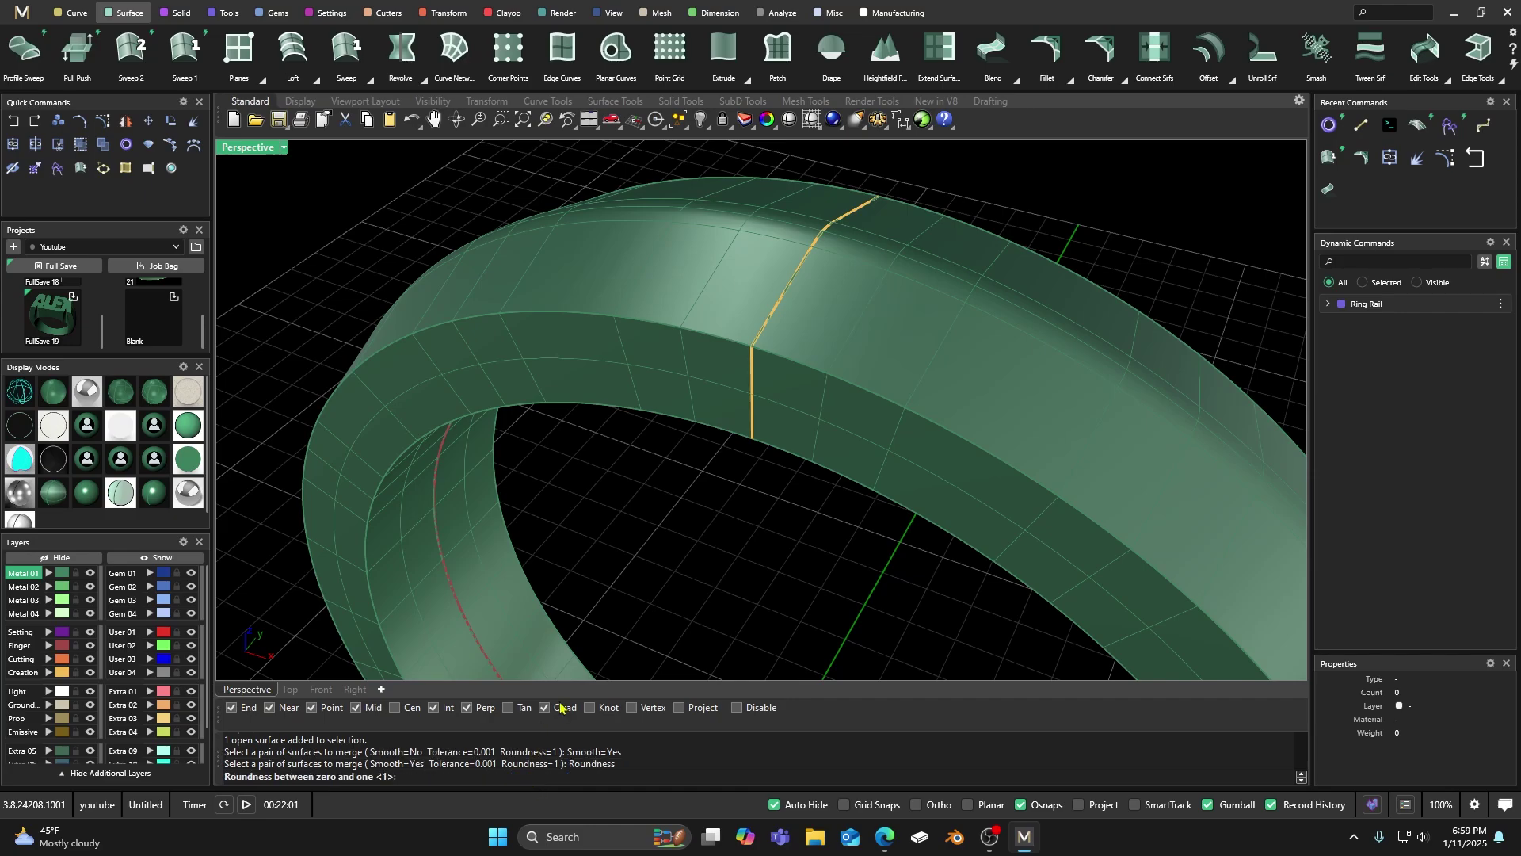
{"action": "key", "text": "Return"}
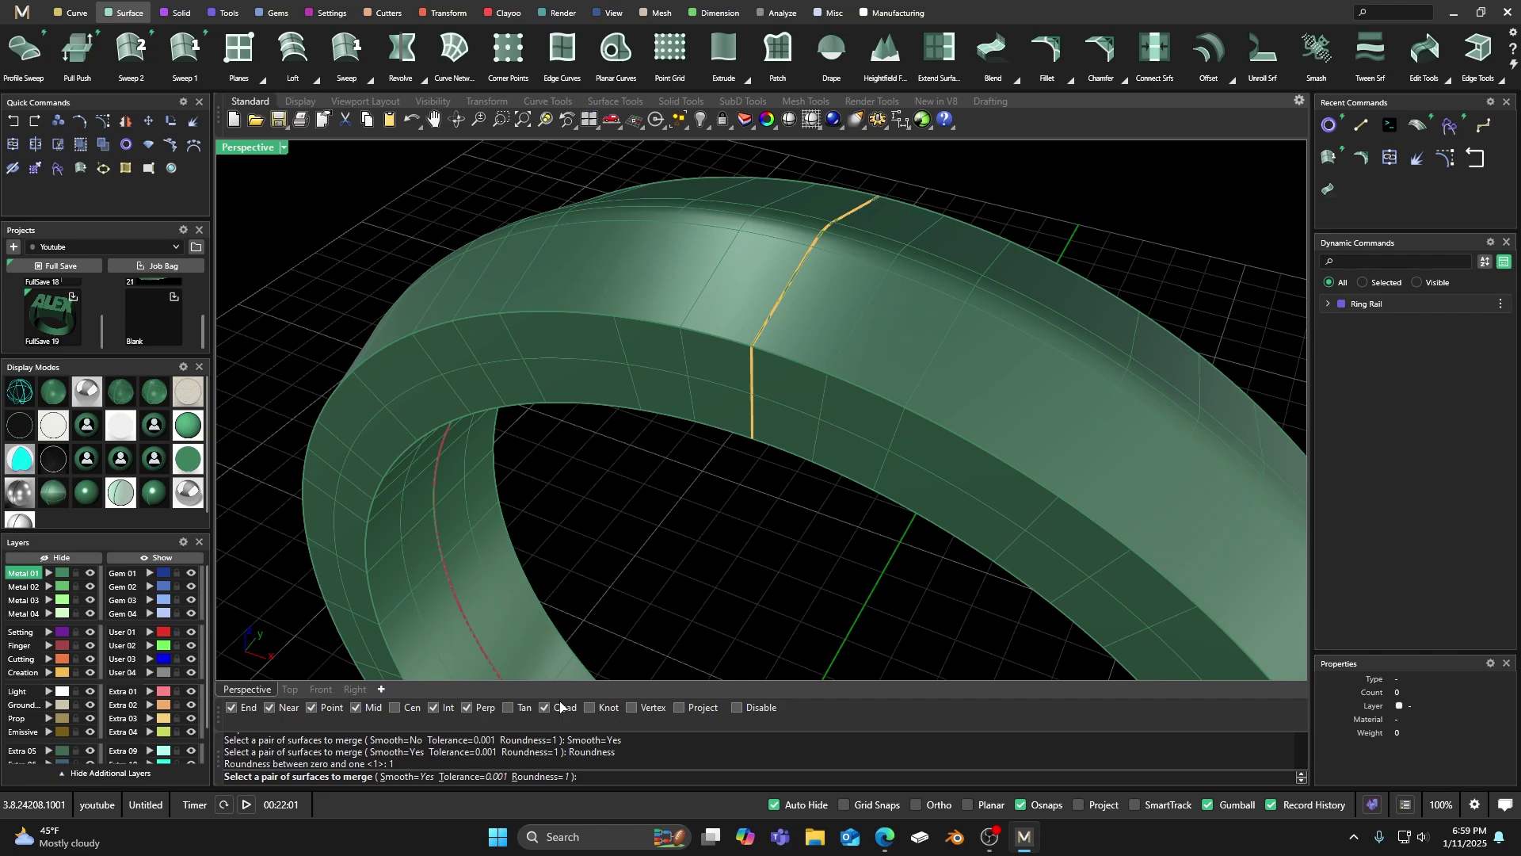
{"action": "left_click", "coordinate": [661, 272]}
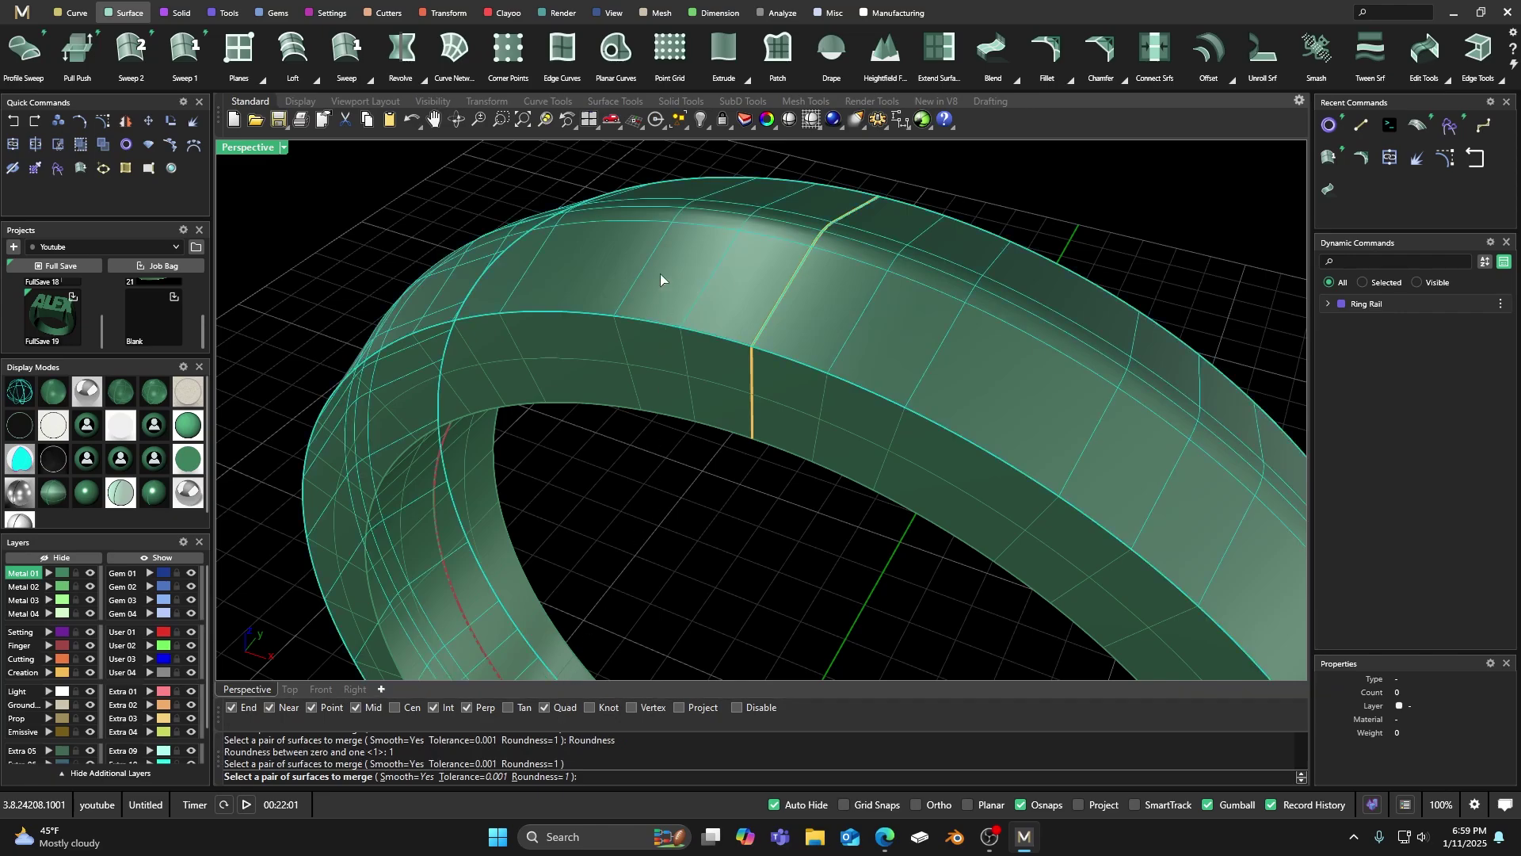
{"action": "left_click", "coordinate": [637, 343]}
{"action": "right_click_drag", "start_coordinate": [665, 477], "coordinate": [581, 445]}
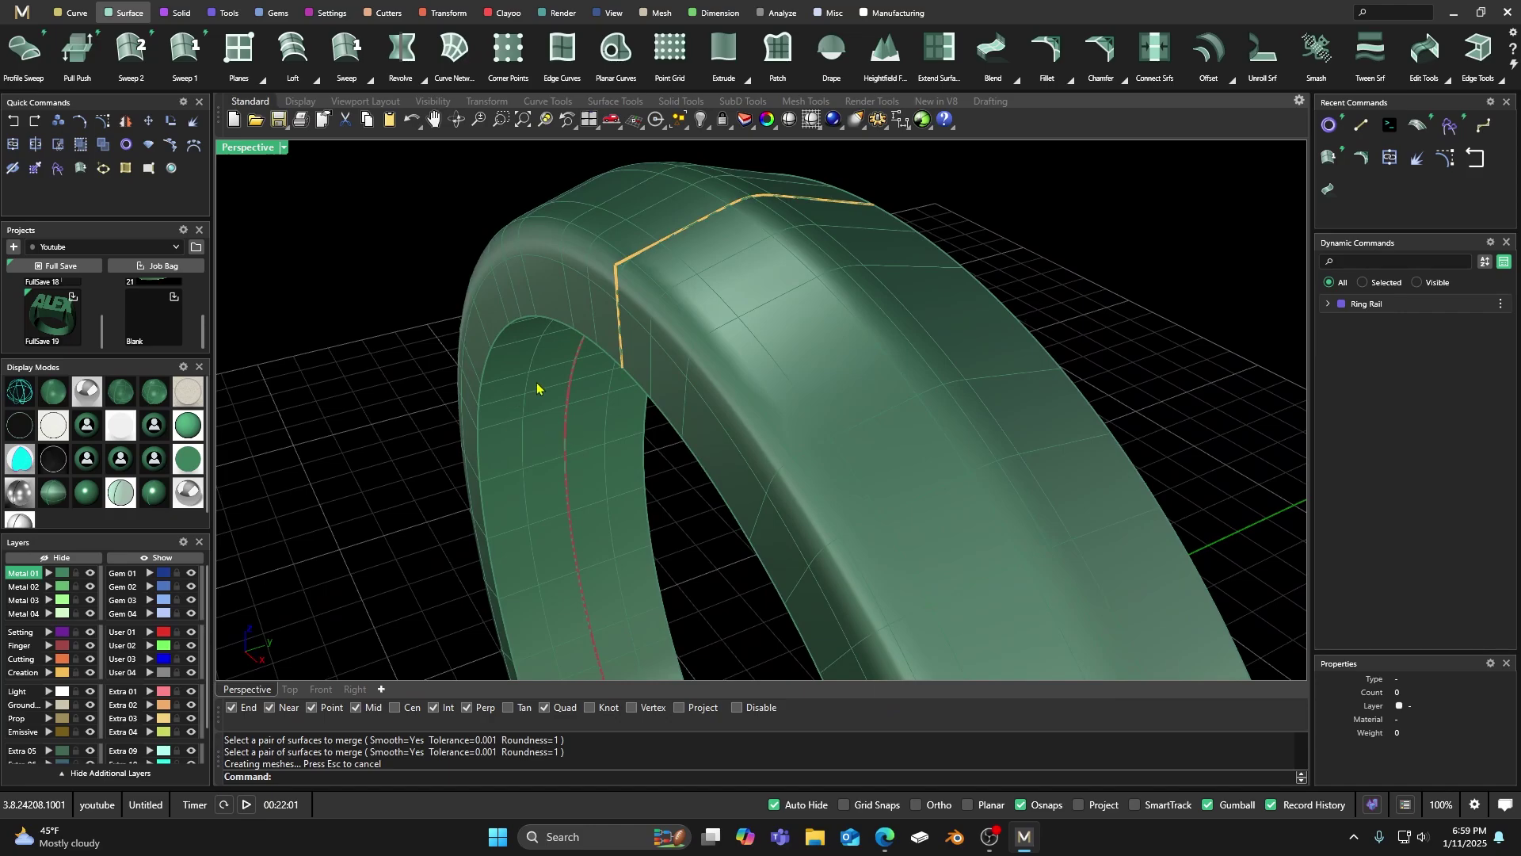
Undo the roundness 1 merge and remerge the two seam surfaces at Roundness 0.3
{"action": "left_click", "coordinate": [13, 121]}
{"action": "key", "text": "Escape"}
{"action": "right_click", "coordinate": [393, 317]}
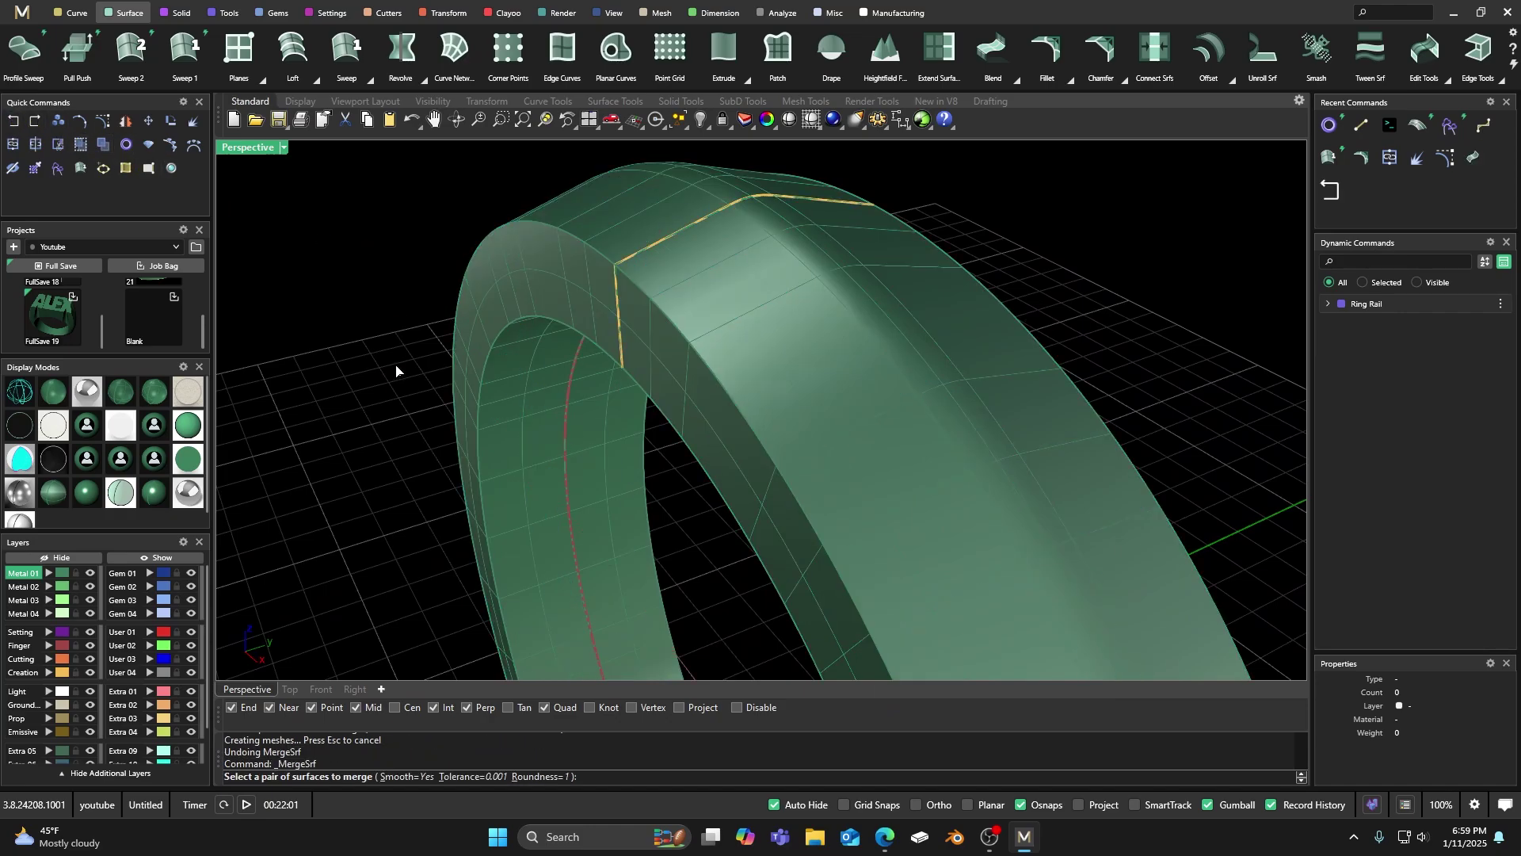
{"action": "right_click_drag", "start_coordinate": [399, 373], "coordinate": [419, 471]}
{"action": "left_click", "coordinate": [519, 776]}
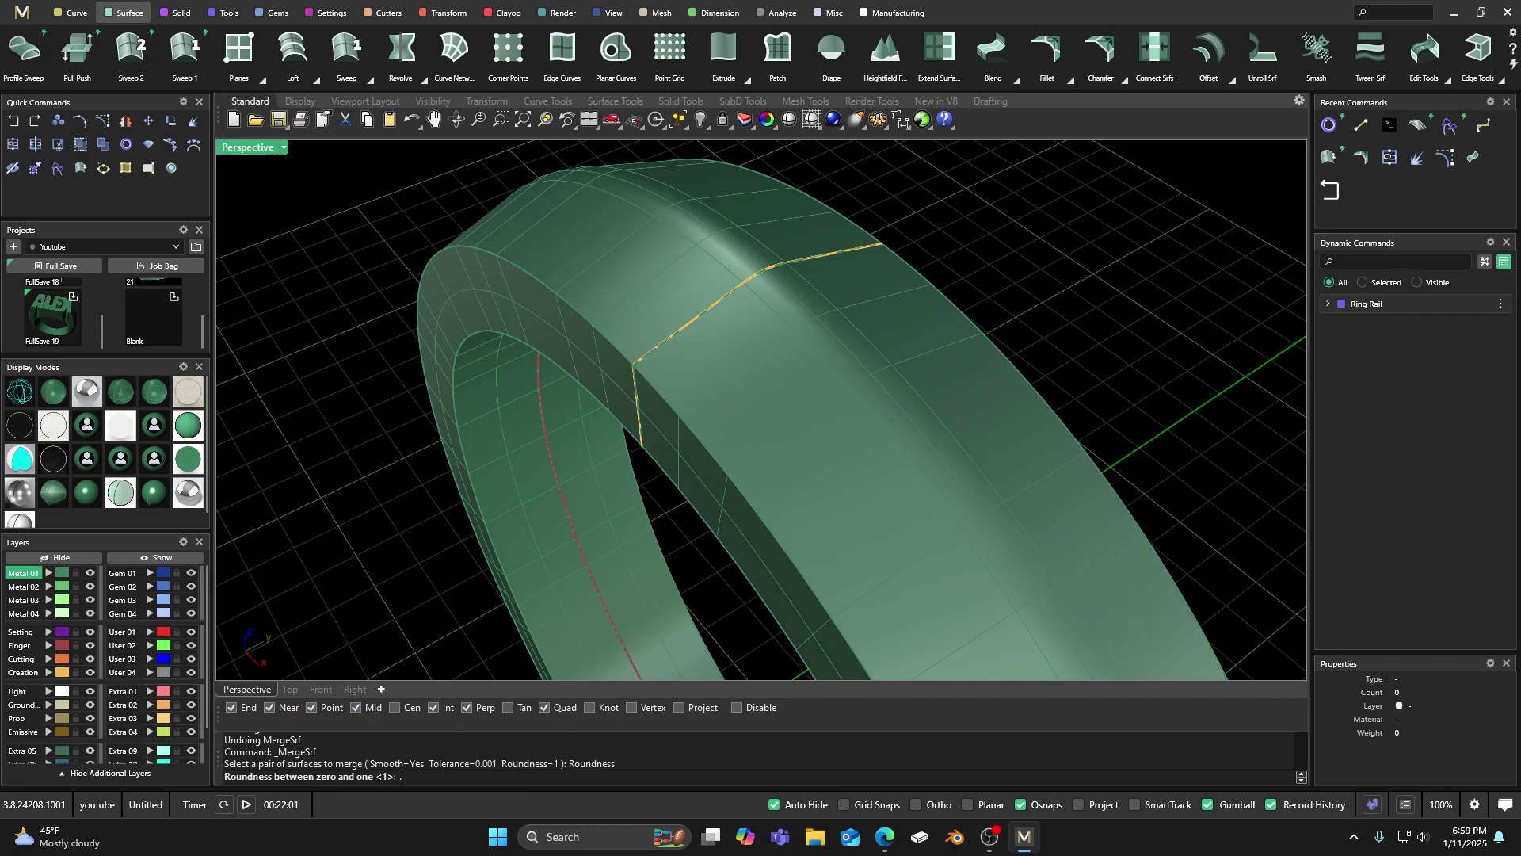
{"action": "type", "text": ".3"}
{"action": "key", "text": "Return"}
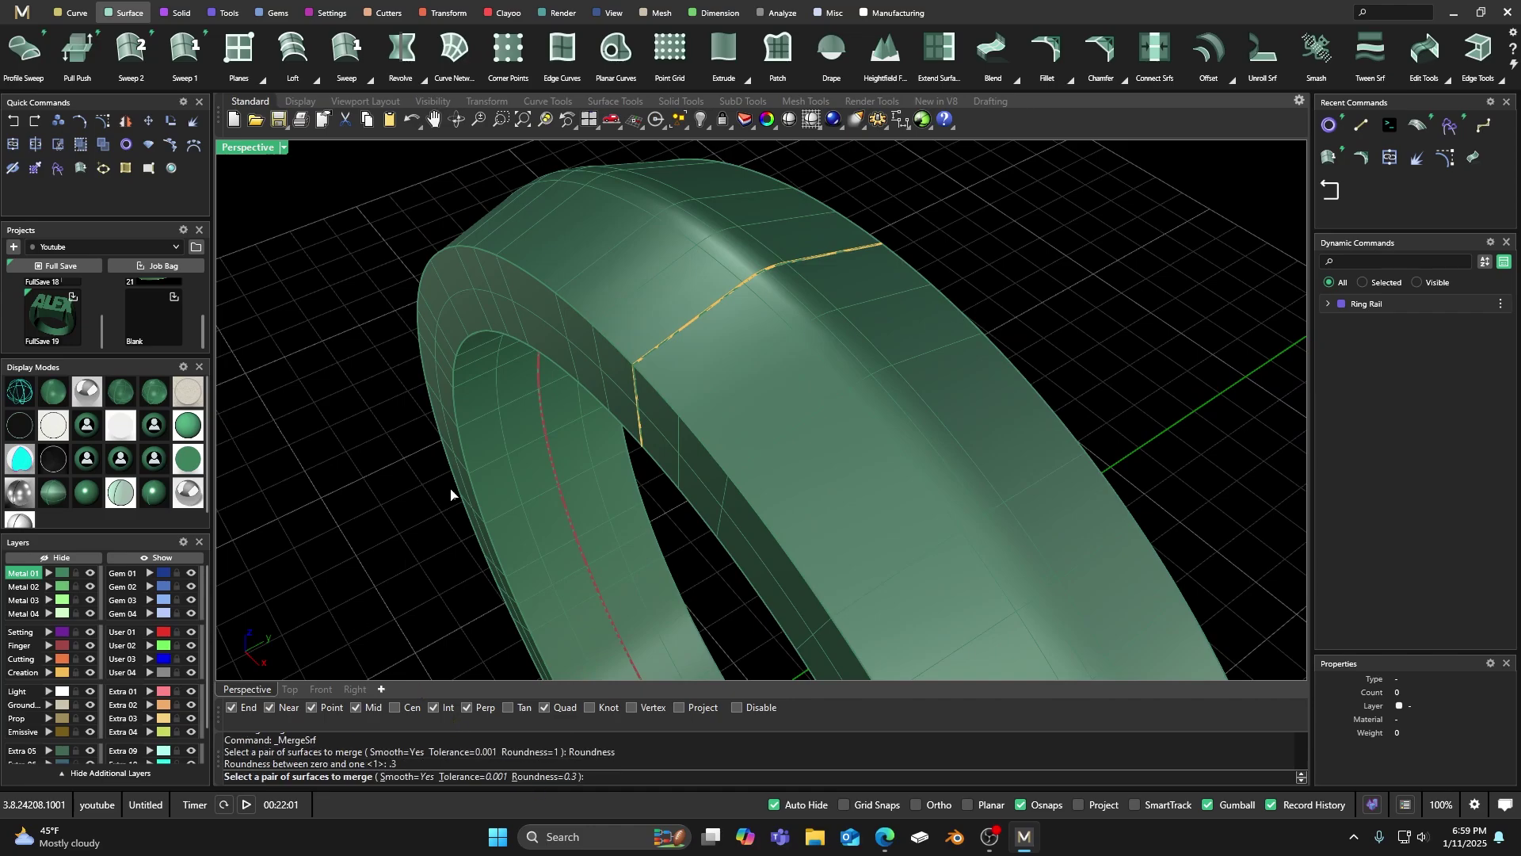
{"action": "left_click", "coordinate": [565, 249]}
{"action": "left_click", "coordinate": [526, 288]}
{"action": "scroll", "coordinate": [467, 258], "scroll_direction": "up", "scroll_amount": 3}
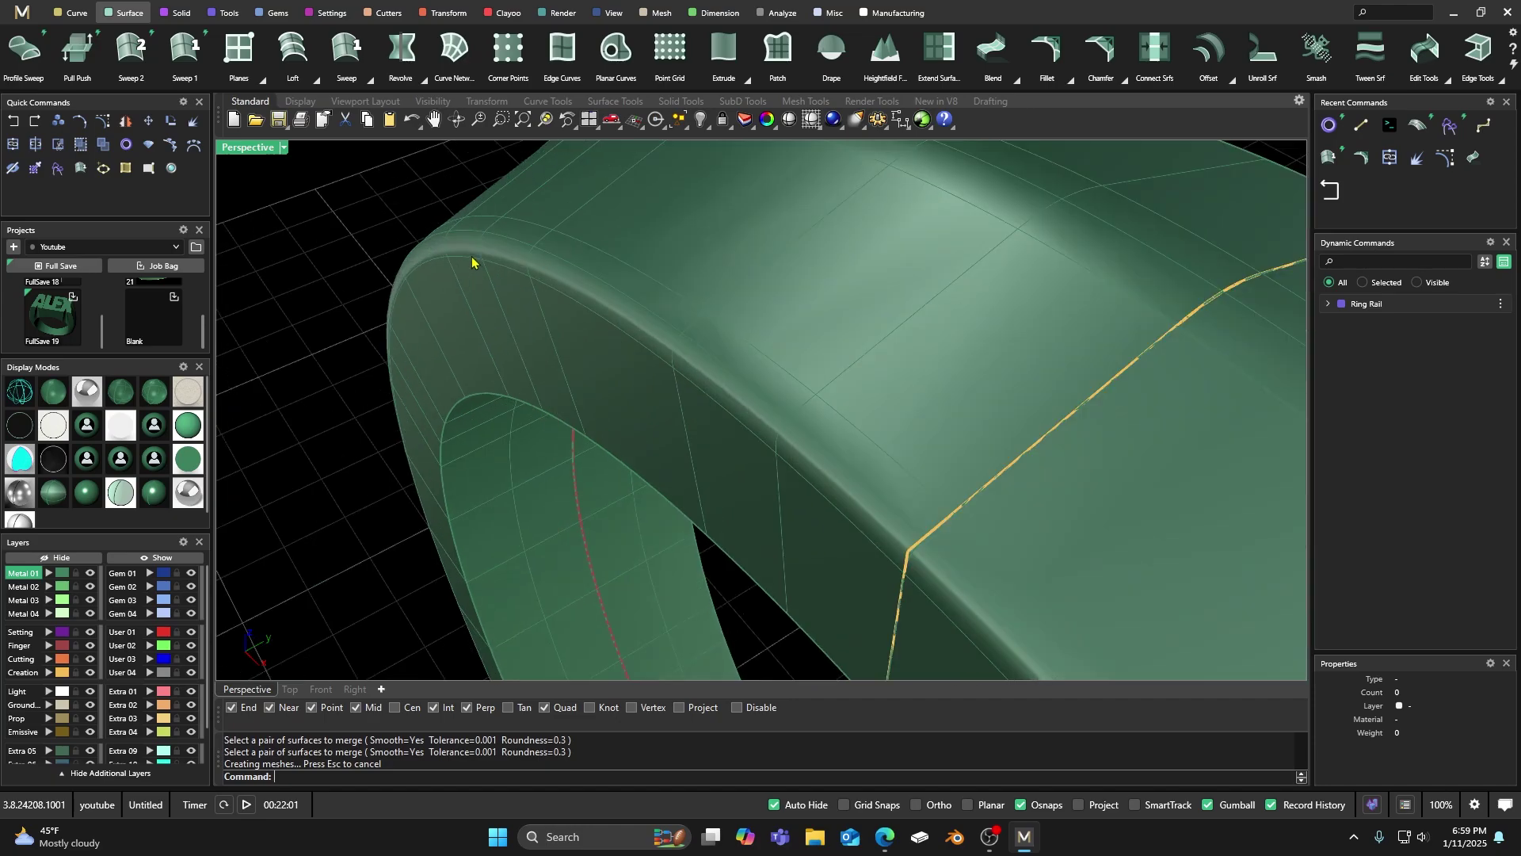
Undo the 0.3 merge and remerge the two surfaces with Roundness 0.01
{"action": "left_click", "coordinate": [13, 121]}
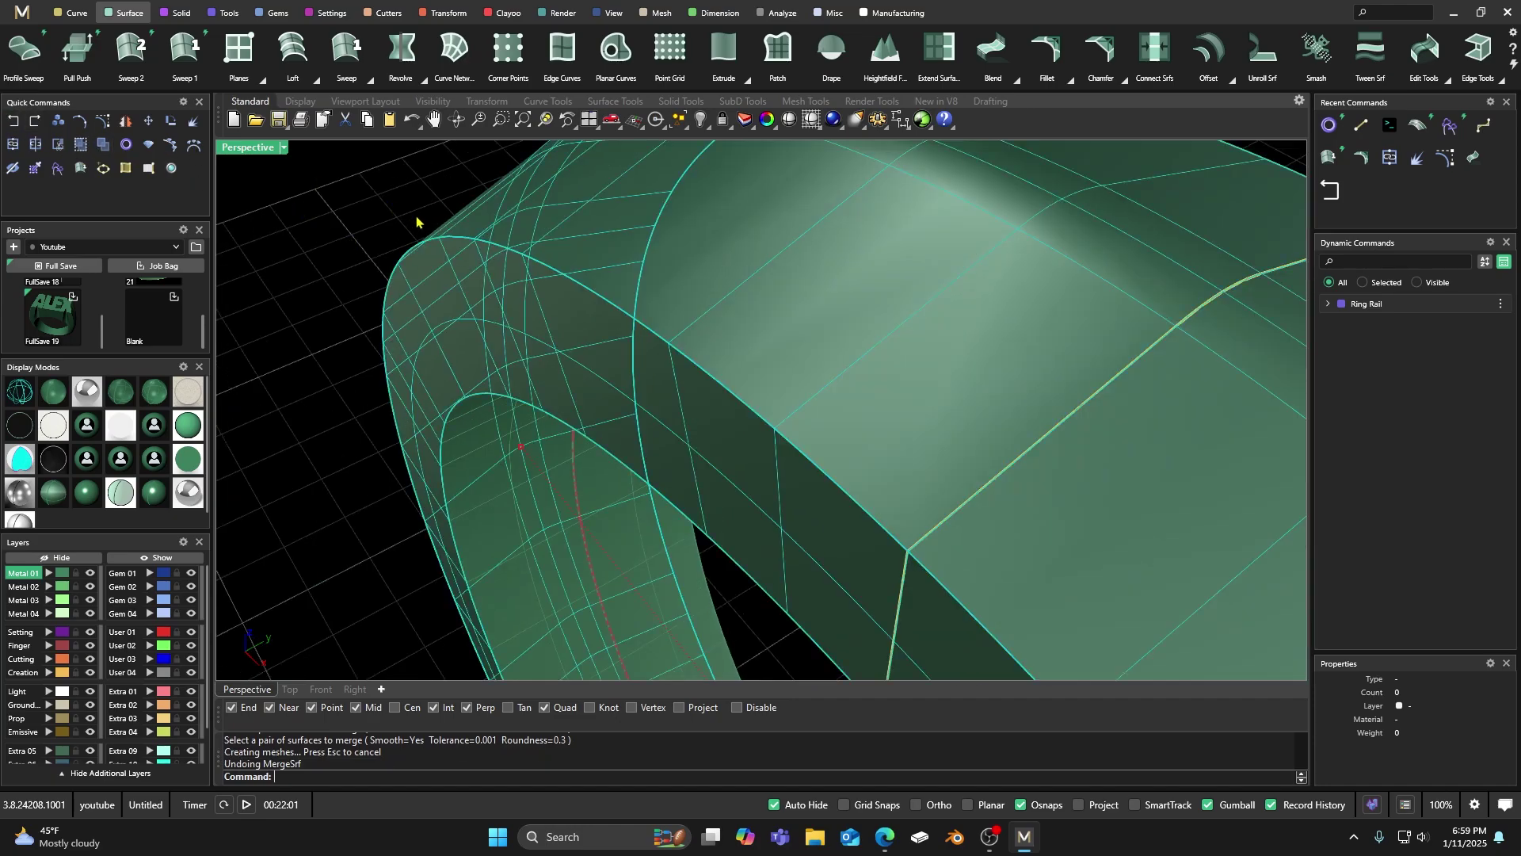
{"action": "key", "text": "Return"}
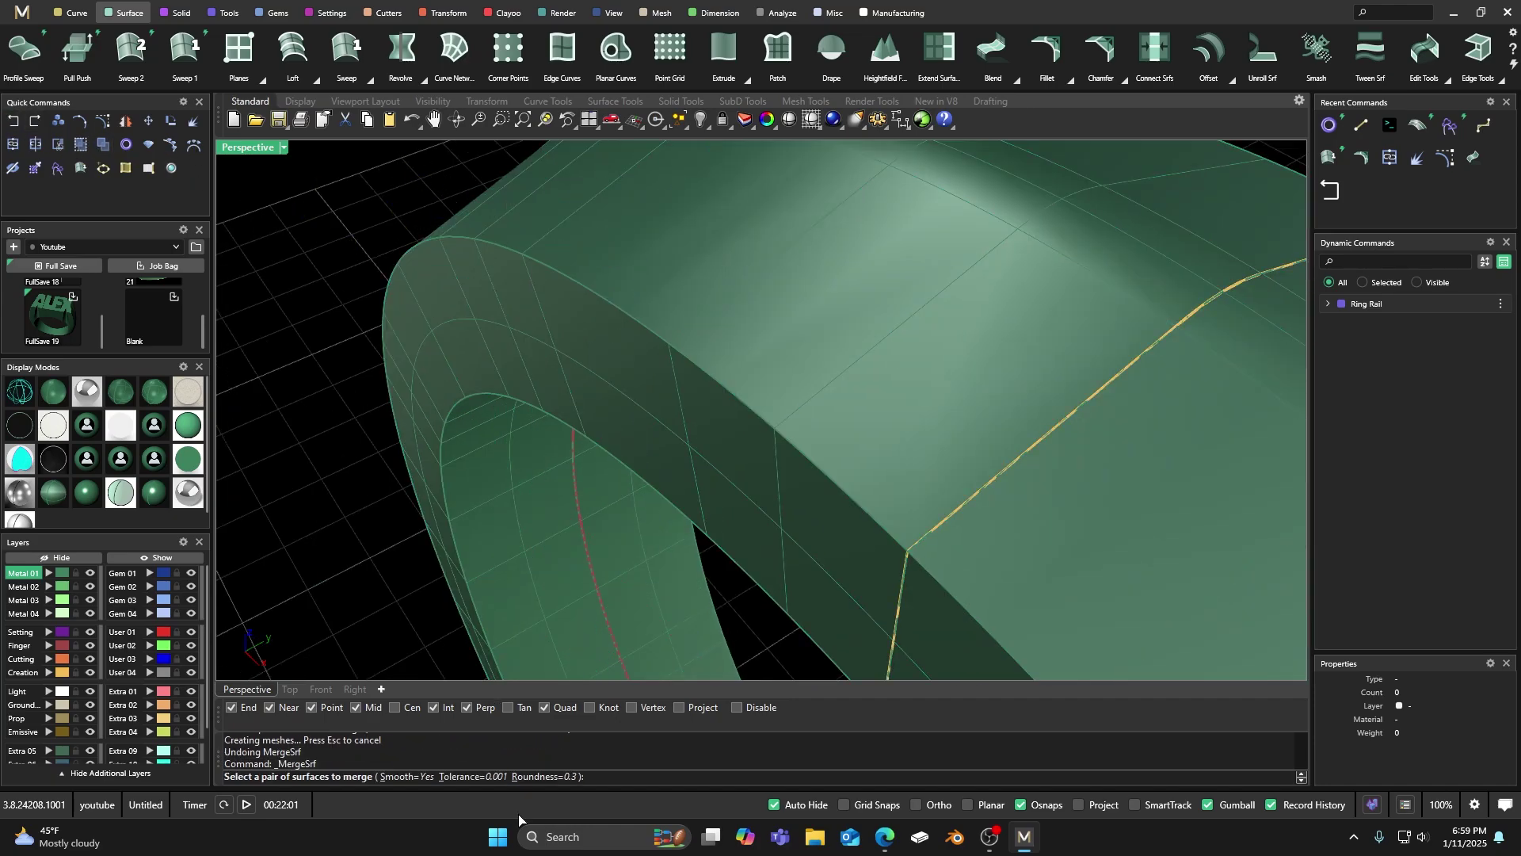
{"action": "left_click", "coordinate": [545, 777]}
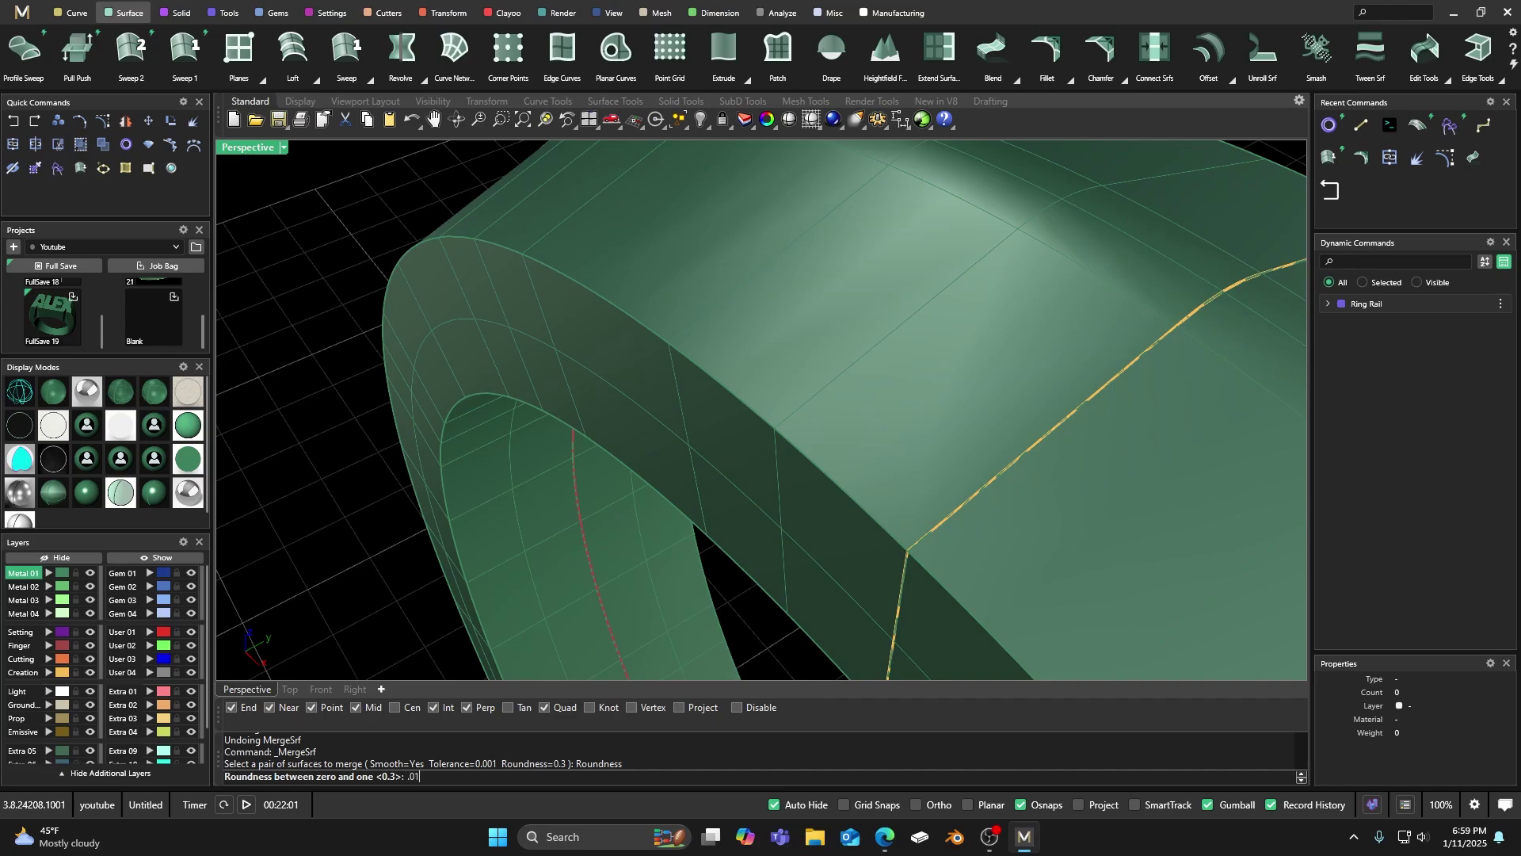
{"action": "key", "text": "Return"}
{"action": "left_click", "coordinate": [548, 287]}
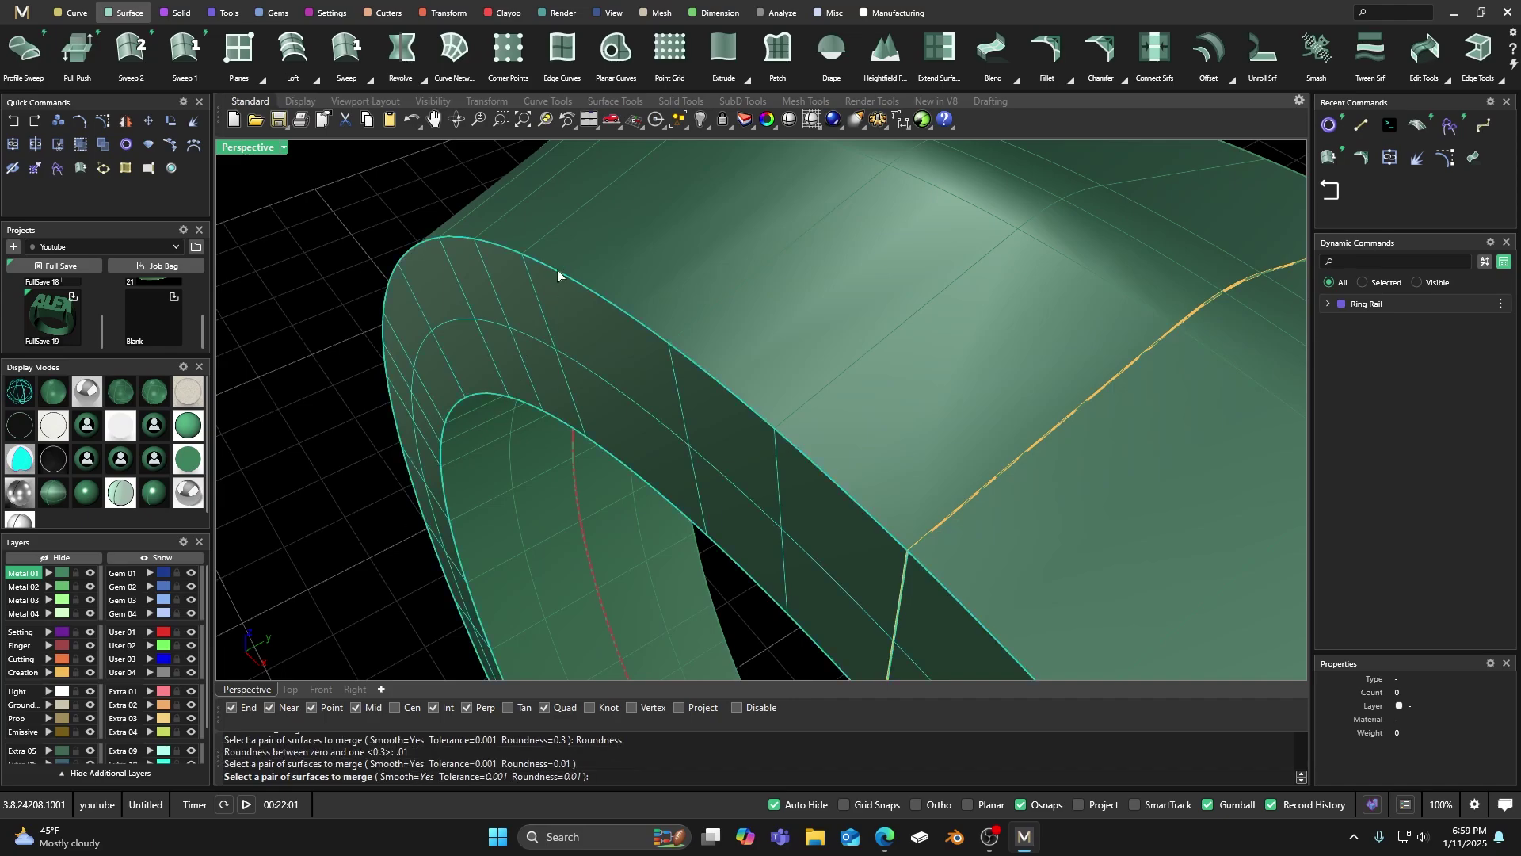
{"action": "left_click", "coordinate": [558, 270]}
{"action": "scroll", "coordinate": [546, 265], "scroll_direction": "up", "scroll_amount": 5}
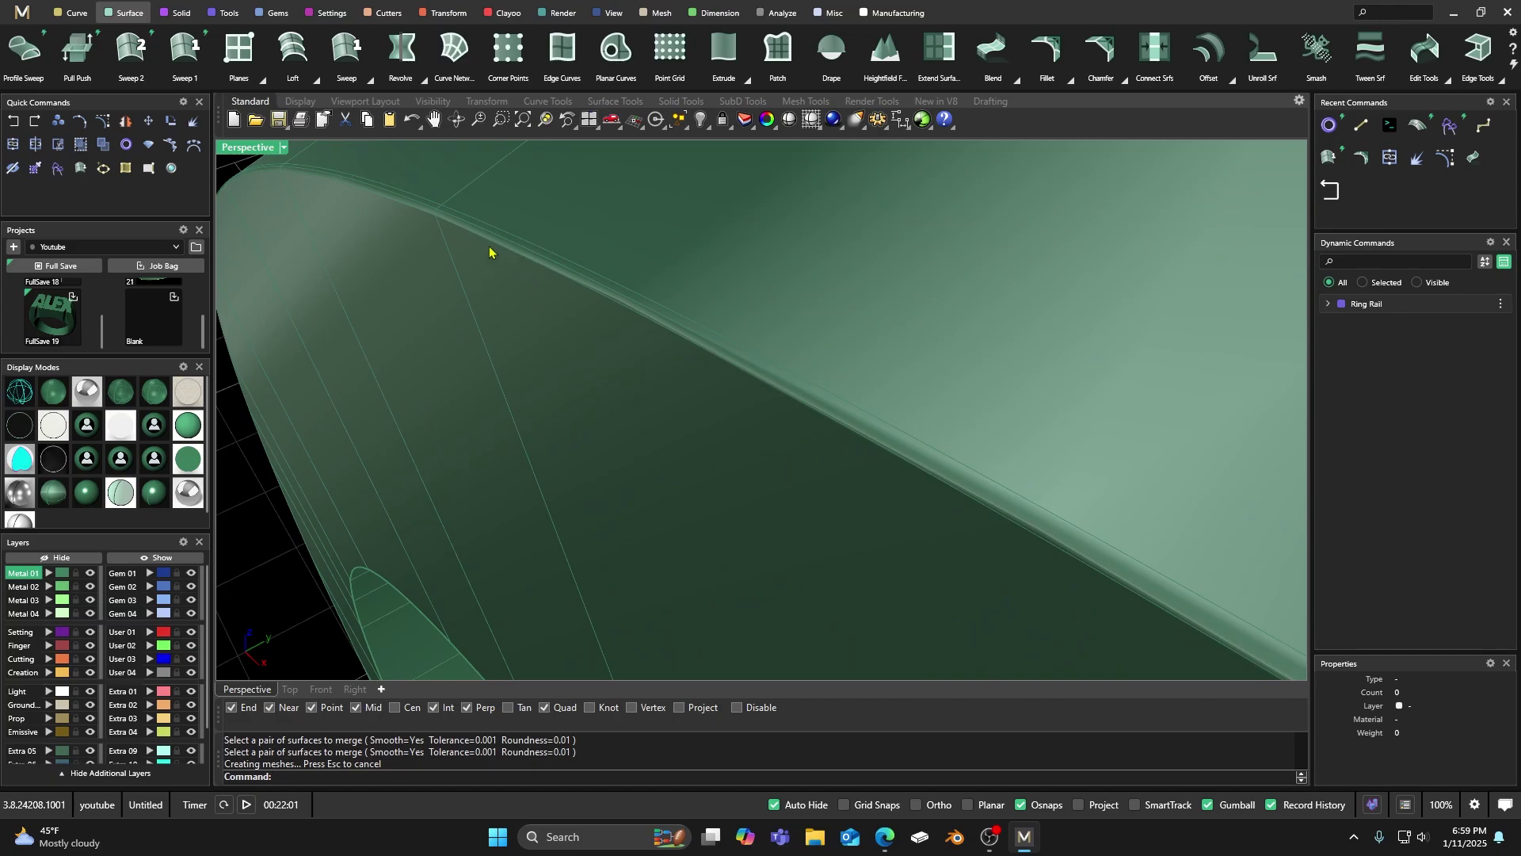
{"action": "scroll", "coordinate": [529, 273], "scroll_direction": "down", "scroll_amount": 3}
Show the merged surface's control points, trial-move a corner point, then undo the edit
{"action": "left_click", "coordinate": [526, 322]}
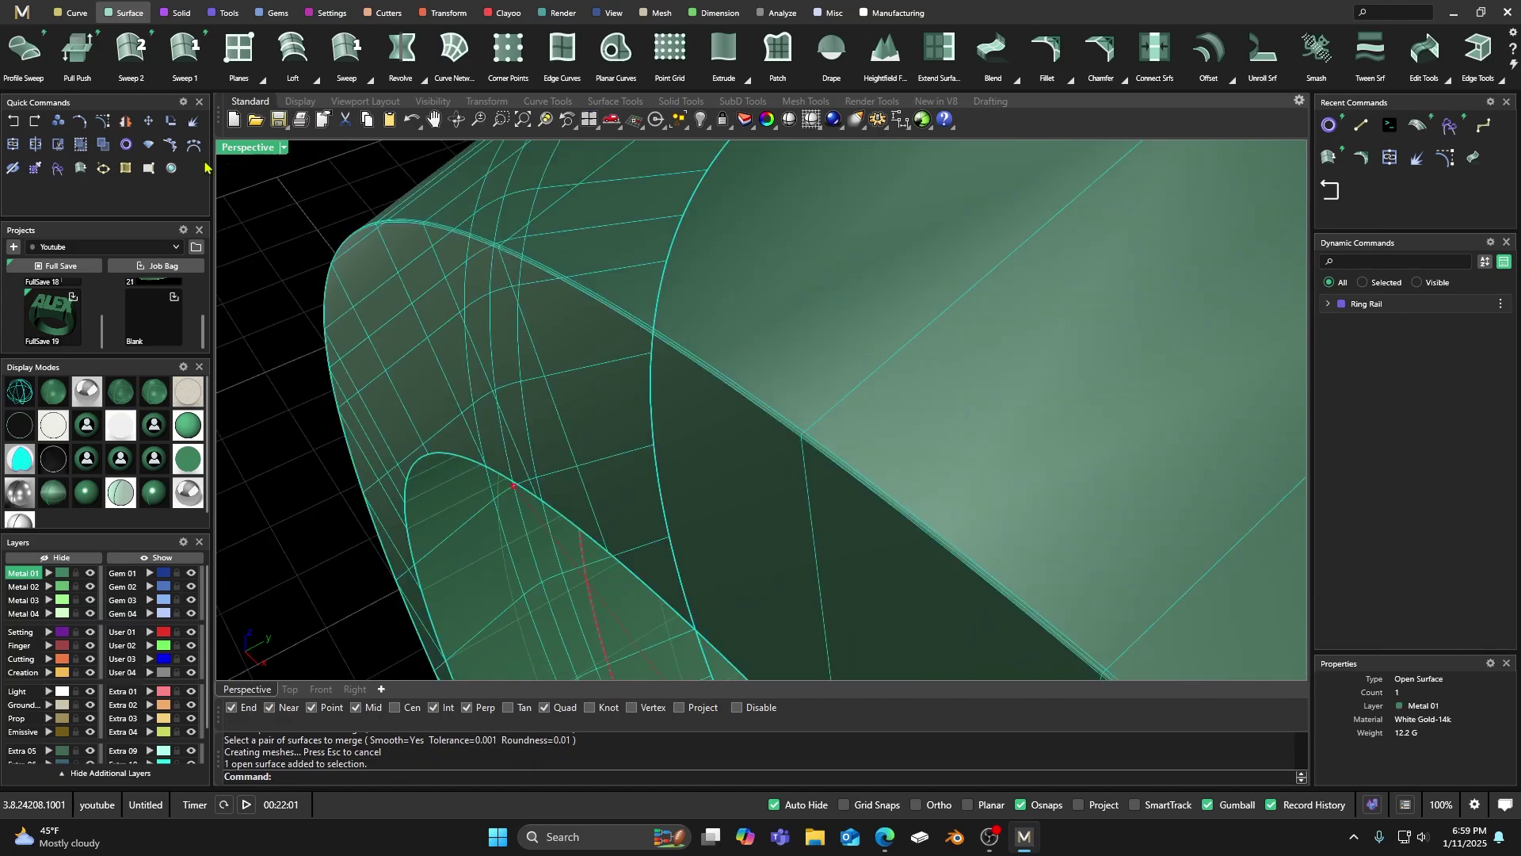
{"action": "left_click", "coordinate": [103, 121]}
{"action": "scroll", "coordinate": [362, 259], "scroll_direction": "down", "scroll_amount": 2}
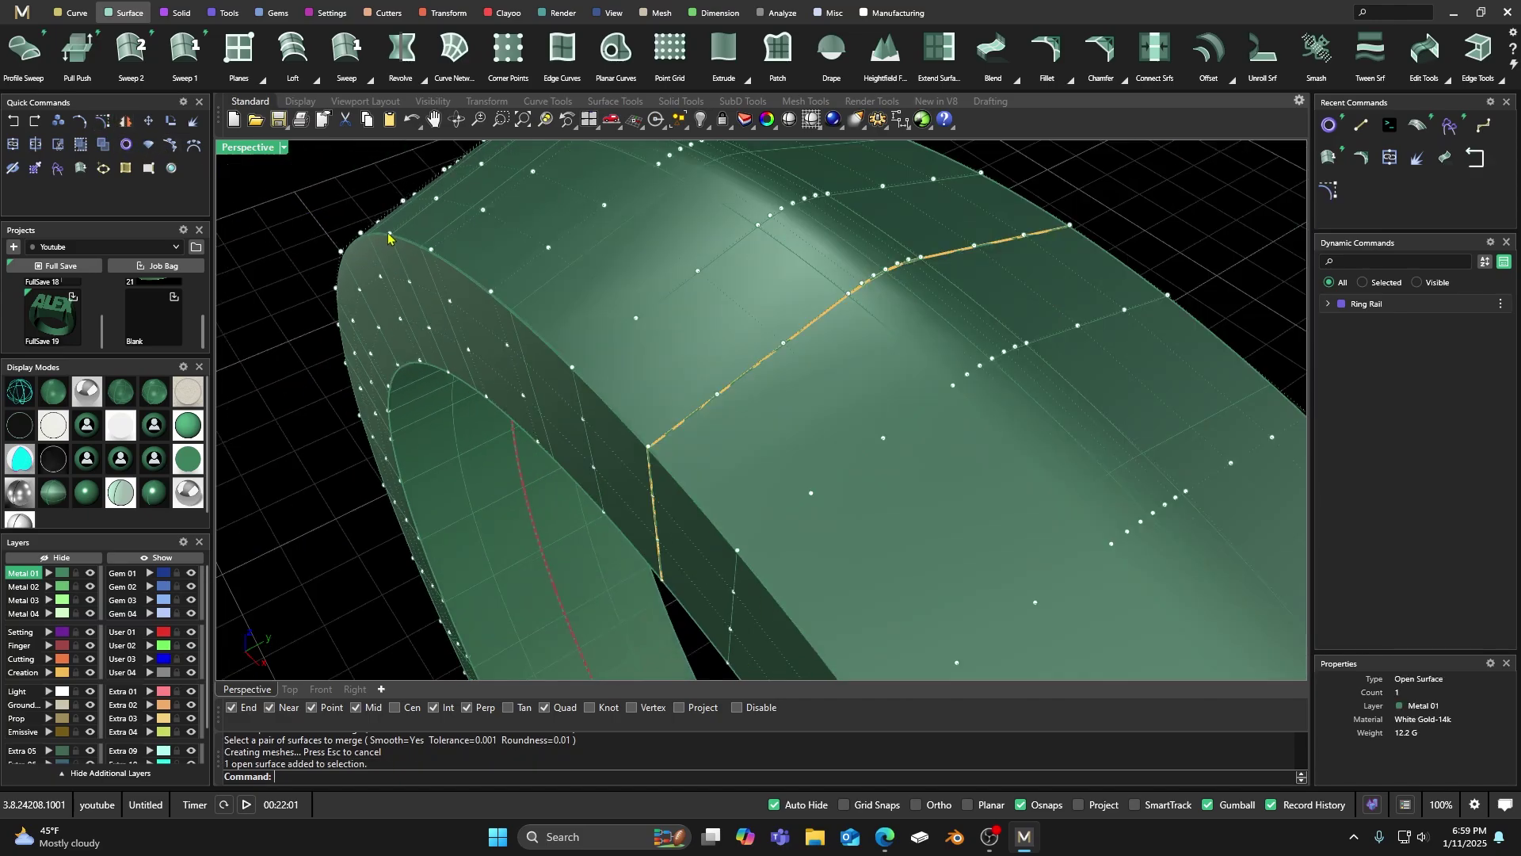
{"action": "left_click", "coordinate": [389, 236]}
{"action": "left_click_drag", "start_coordinate": [389, 235], "coordinate": [315, 261]}
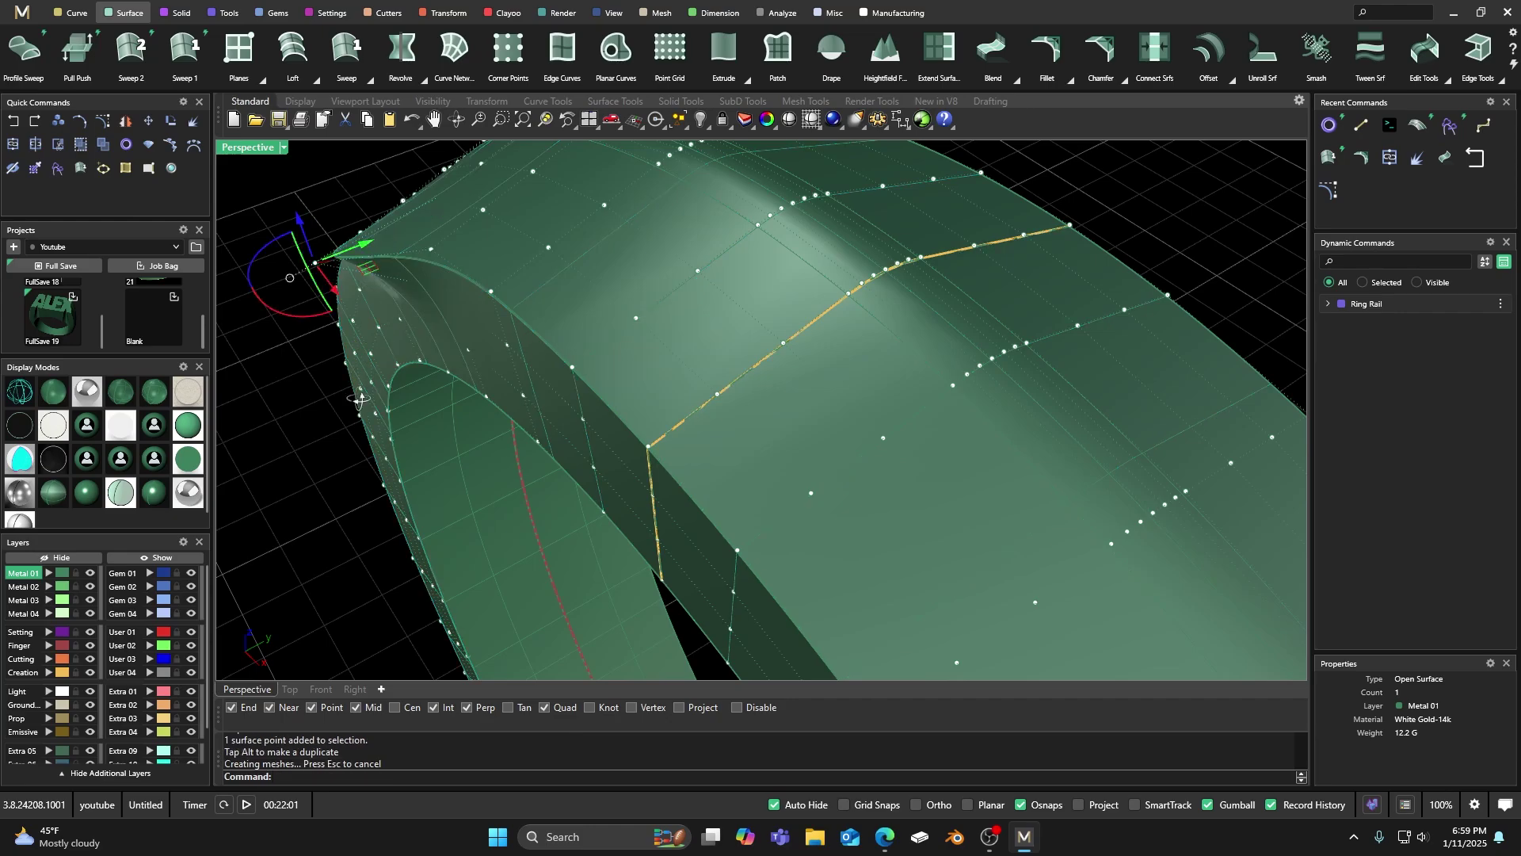
{"action": "right_click_drag", "start_coordinate": [359, 400], "coordinate": [679, 321]}
{"action": "scroll", "coordinate": [561, 339], "scroll_direction": "down", "scroll_amount": 3}
{"action": "left_click", "coordinate": [525, 314]}
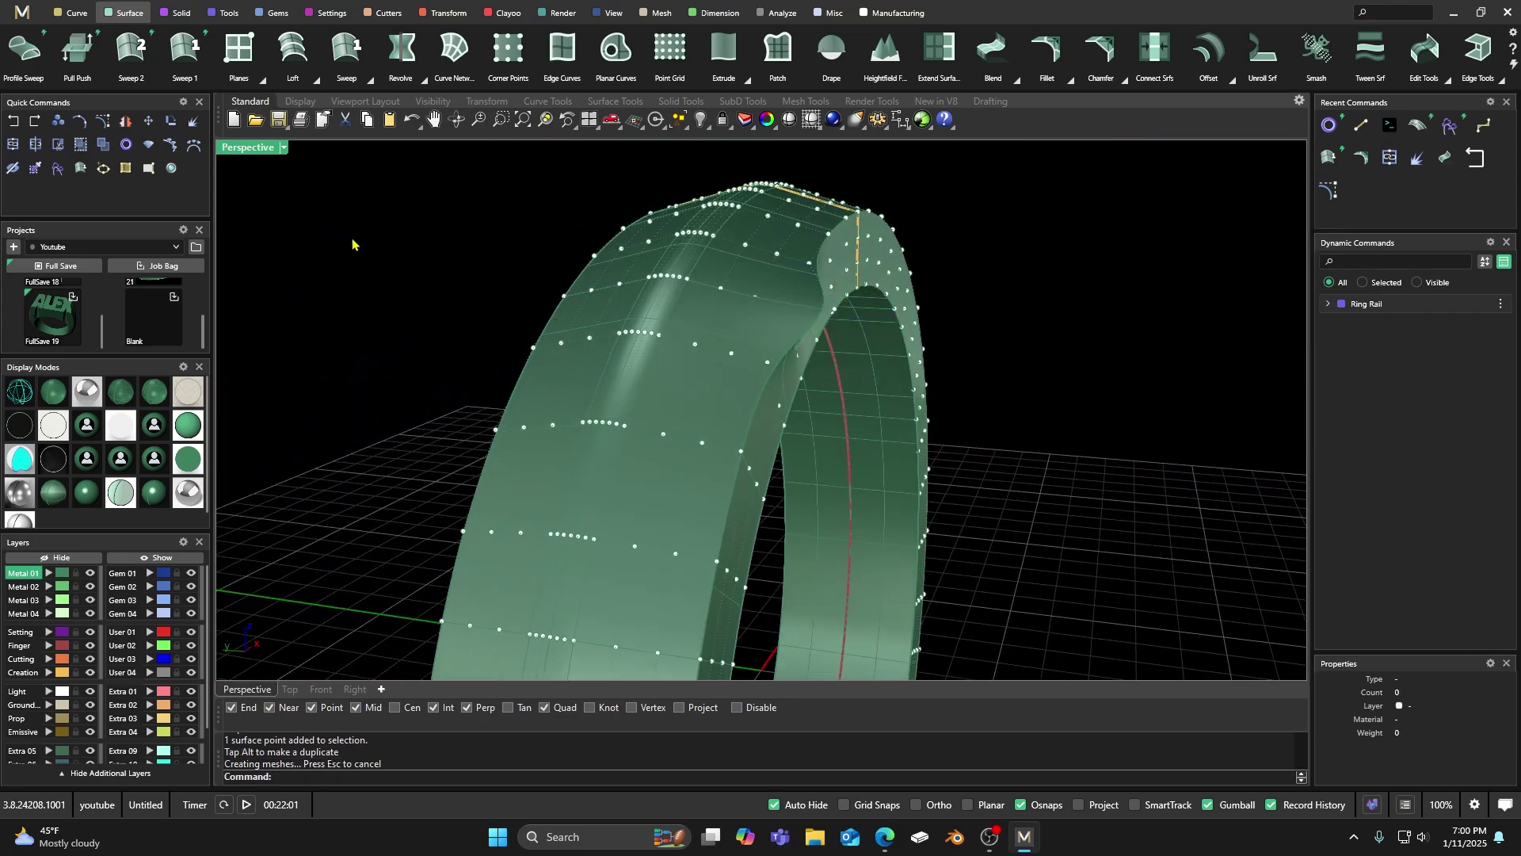
{"action": "left_click", "coordinate": [13, 120]}
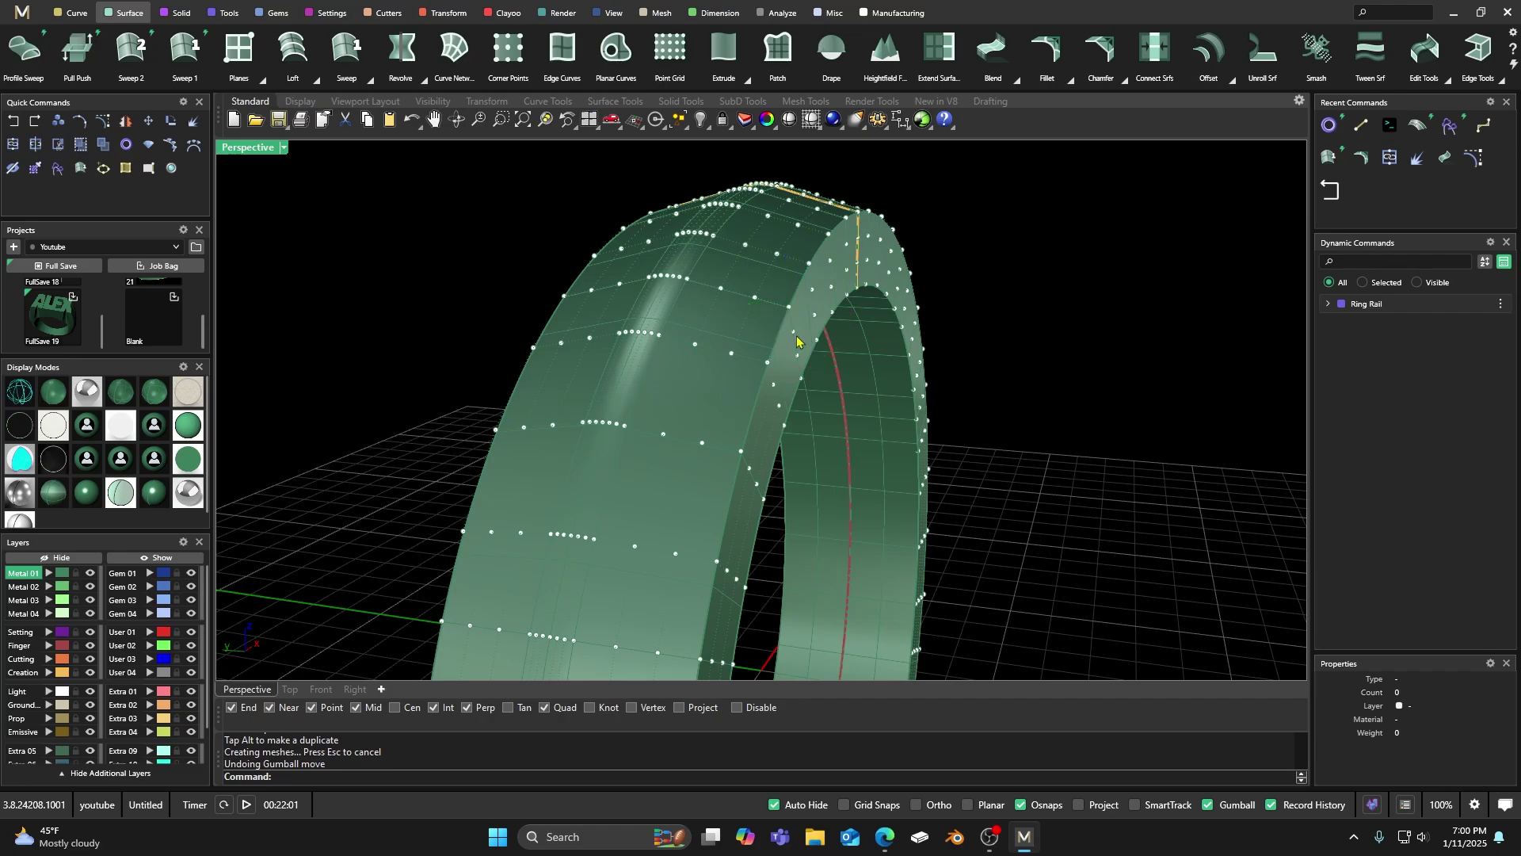
{"action": "right_click_drag", "start_coordinate": [798, 341], "coordinate": [489, 341]}
{"action": "scroll", "coordinate": [459, 317], "scroll_direction": "down", "scroll_amount": 3}
Select and deselect the ring surfaces to check the 0.01 merge result
{"action": "left_click", "coordinate": [458, 405]}
{"action": "left_click", "coordinate": [469, 367]}
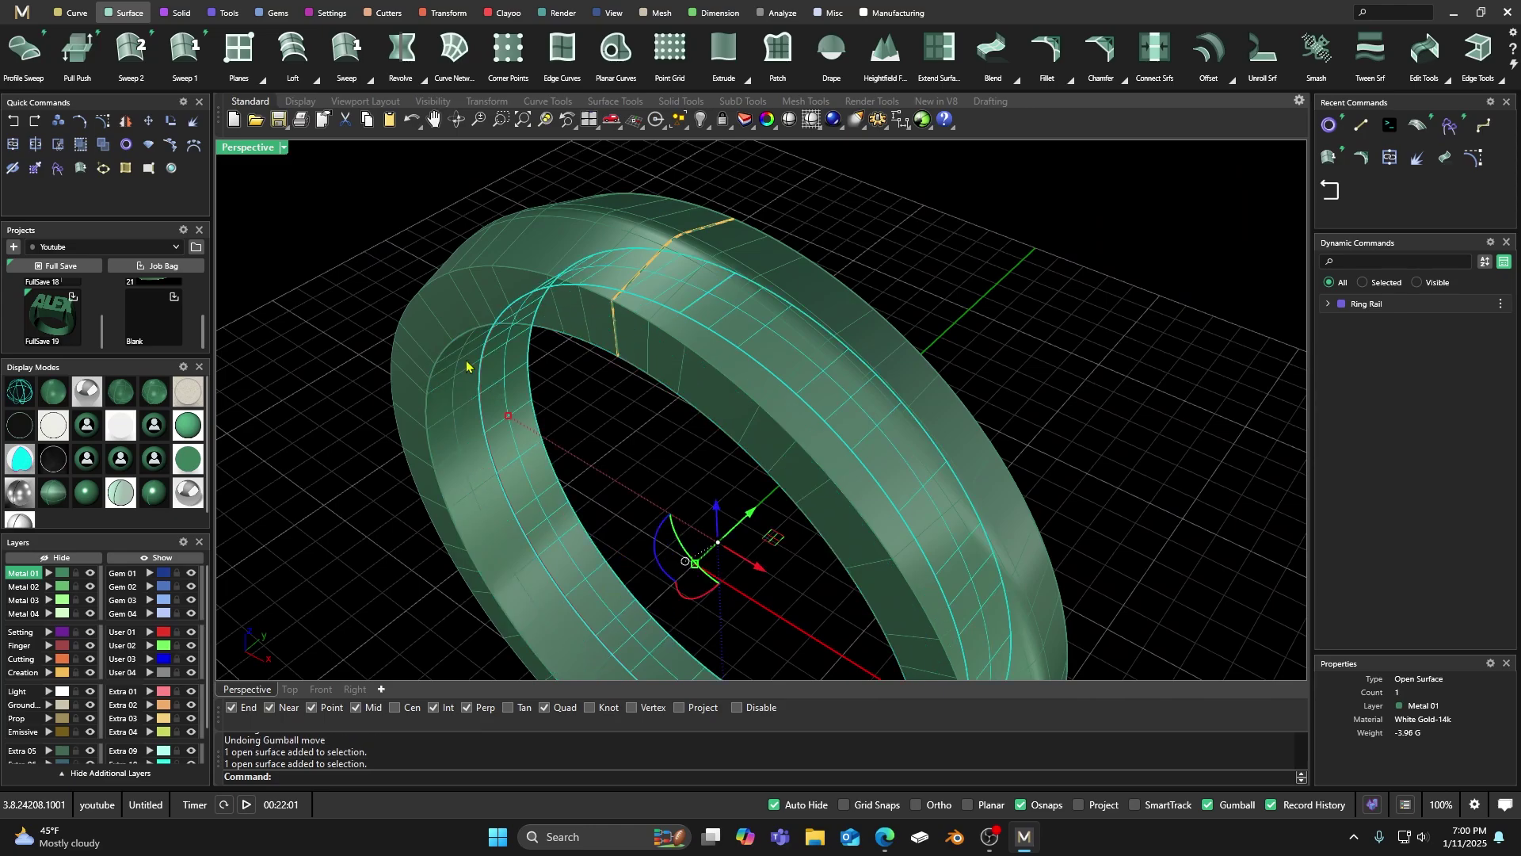
{"action": "key", "text": "Escape"}
{"action": "left_click", "coordinate": [516, 245]}
{"action": "left_click", "coordinate": [406, 224]}
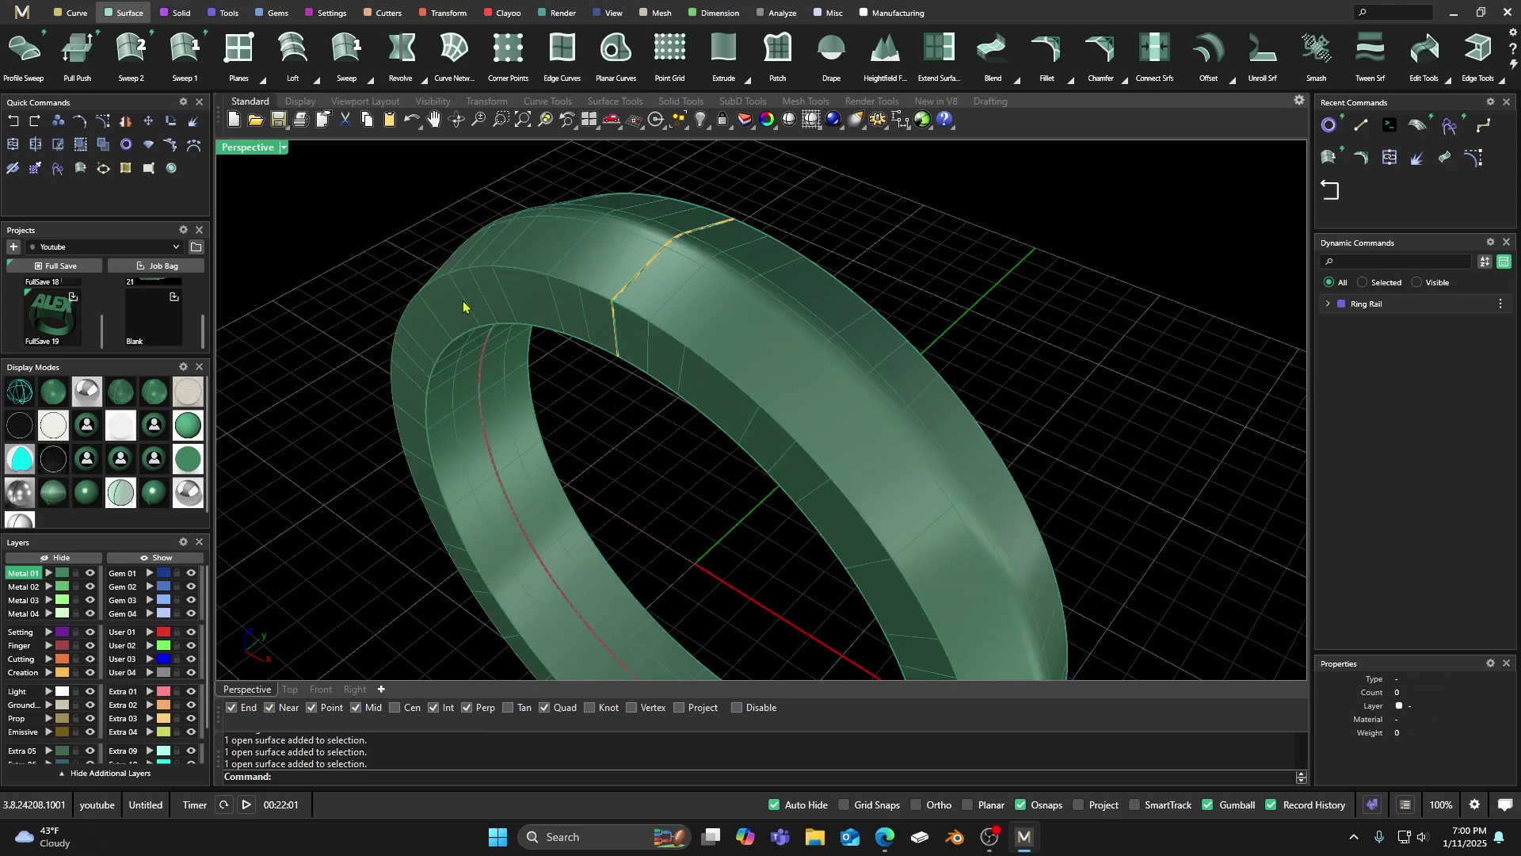
{"action": "left_click", "coordinate": [478, 307]}
{"action": "left_click", "coordinate": [404, 237]}
Merge two adjacent shank surfaces with MergeSrf, Smooth set to No
{"action": "right_click", "coordinate": [288, 779]}
{"action": "left_click", "coordinate": [340, 628]}
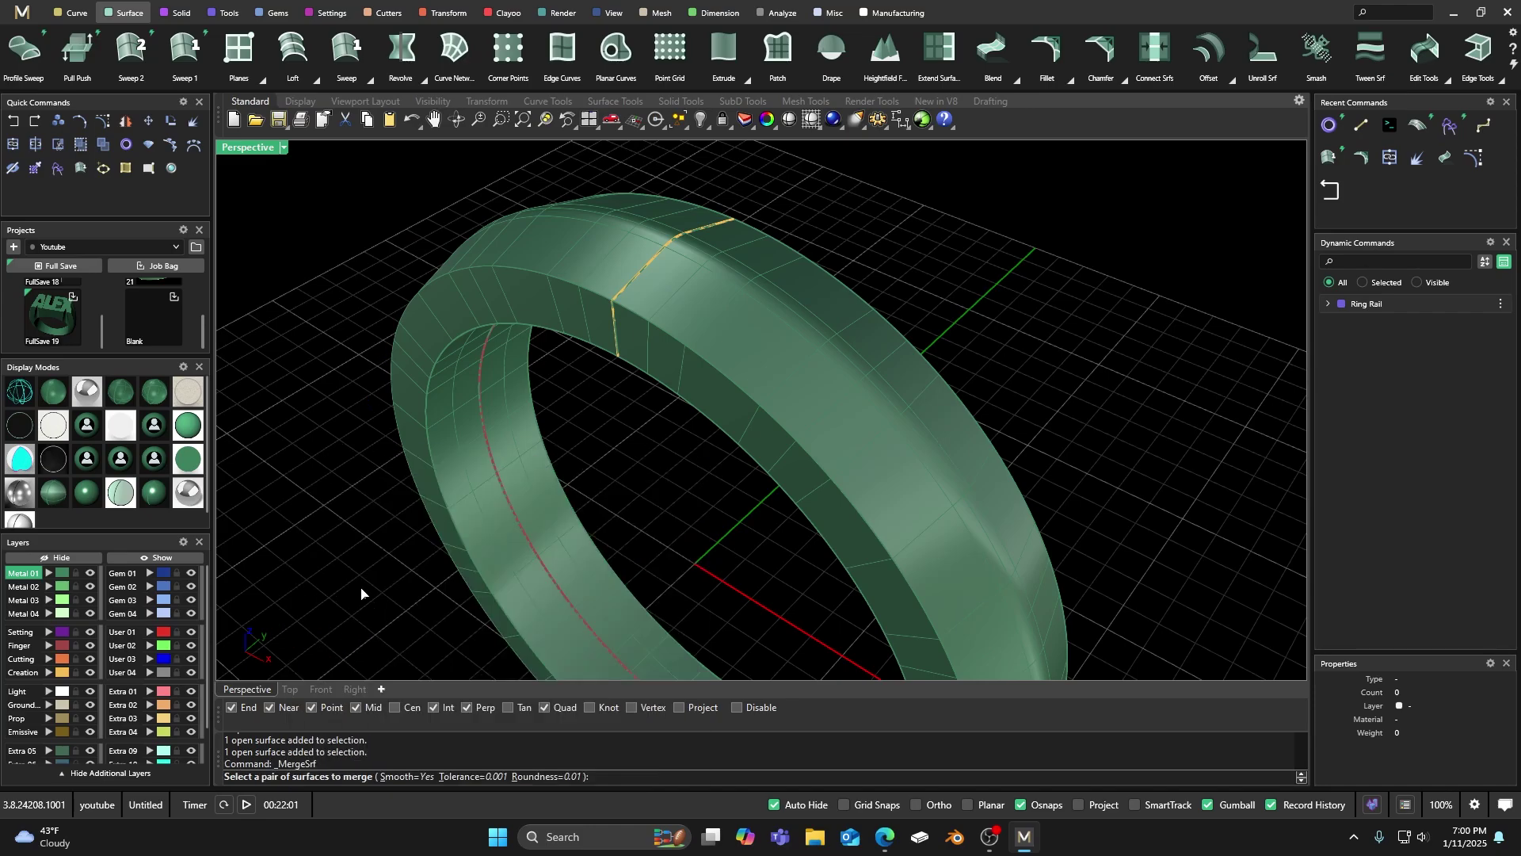
{"action": "left_click", "coordinate": [442, 333]}
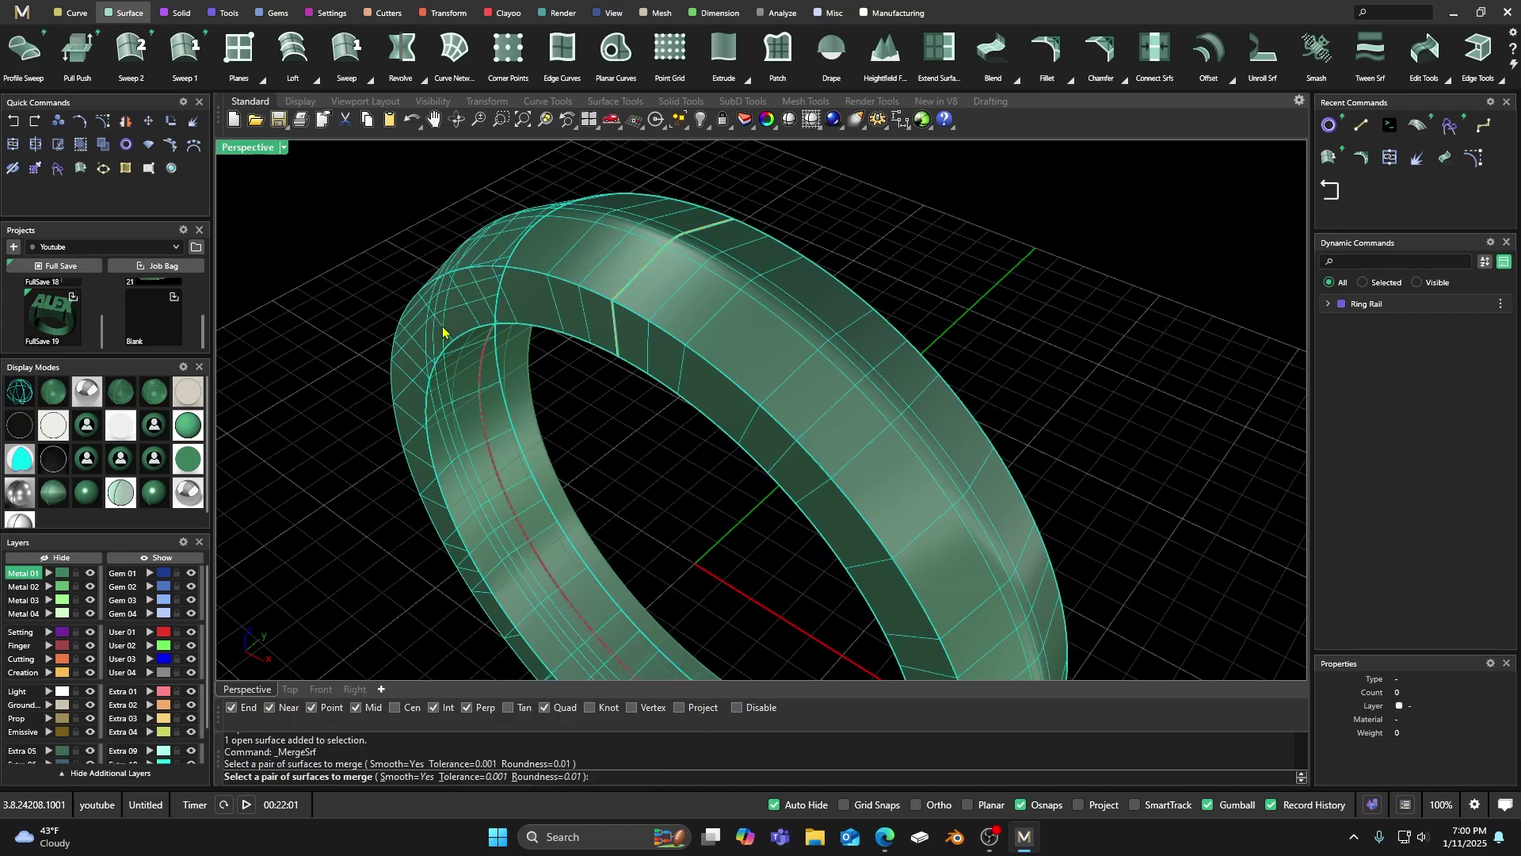
{"action": "left_click", "coordinate": [405, 776]}
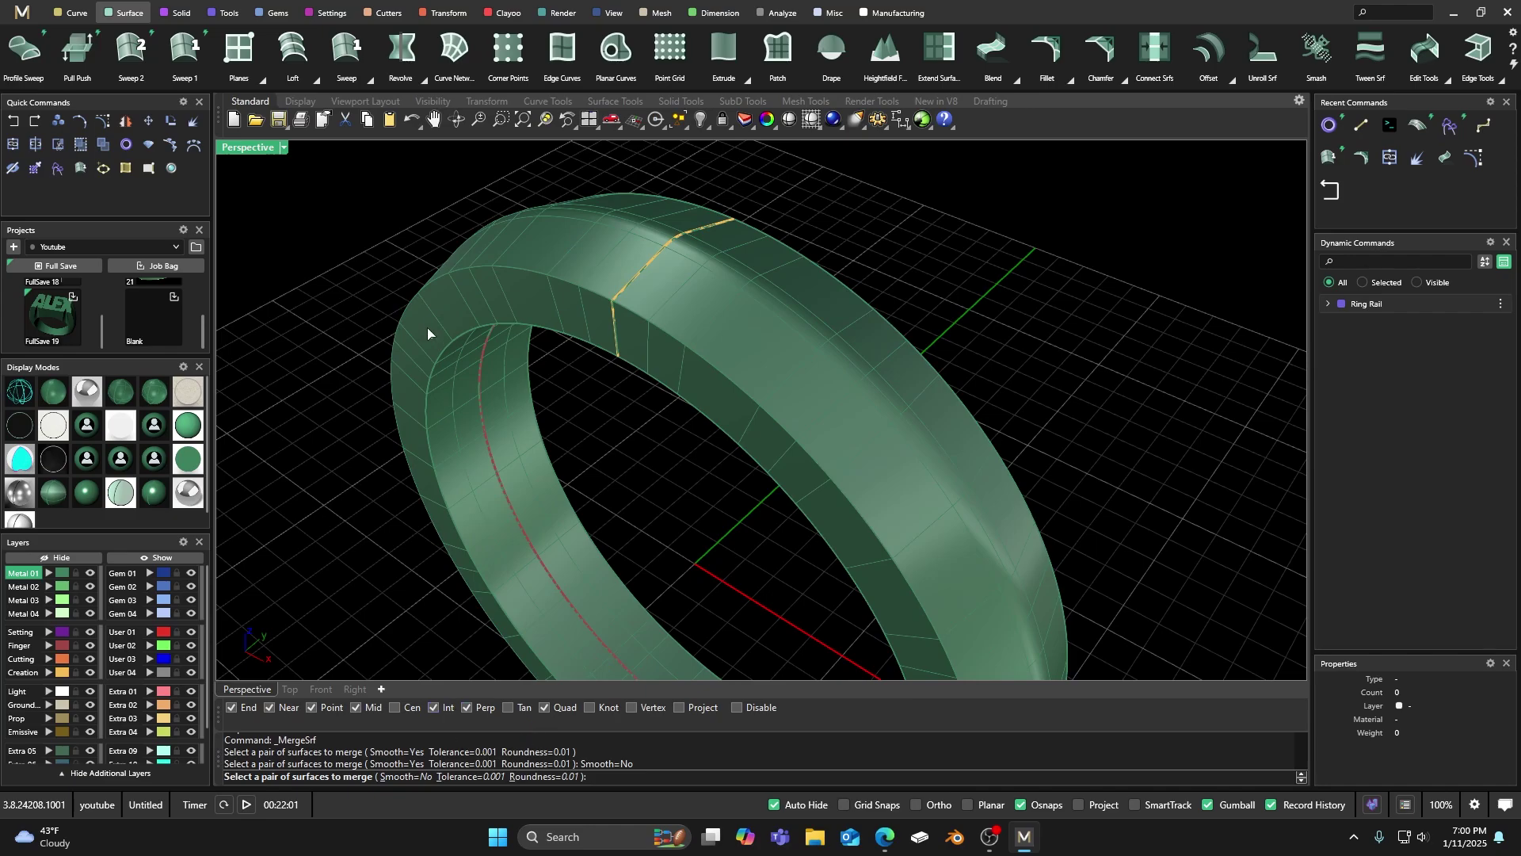
{"action": "scroll", "coordinate": [451, 391], "scroll_direction": "up", "scroll_amount": 2}
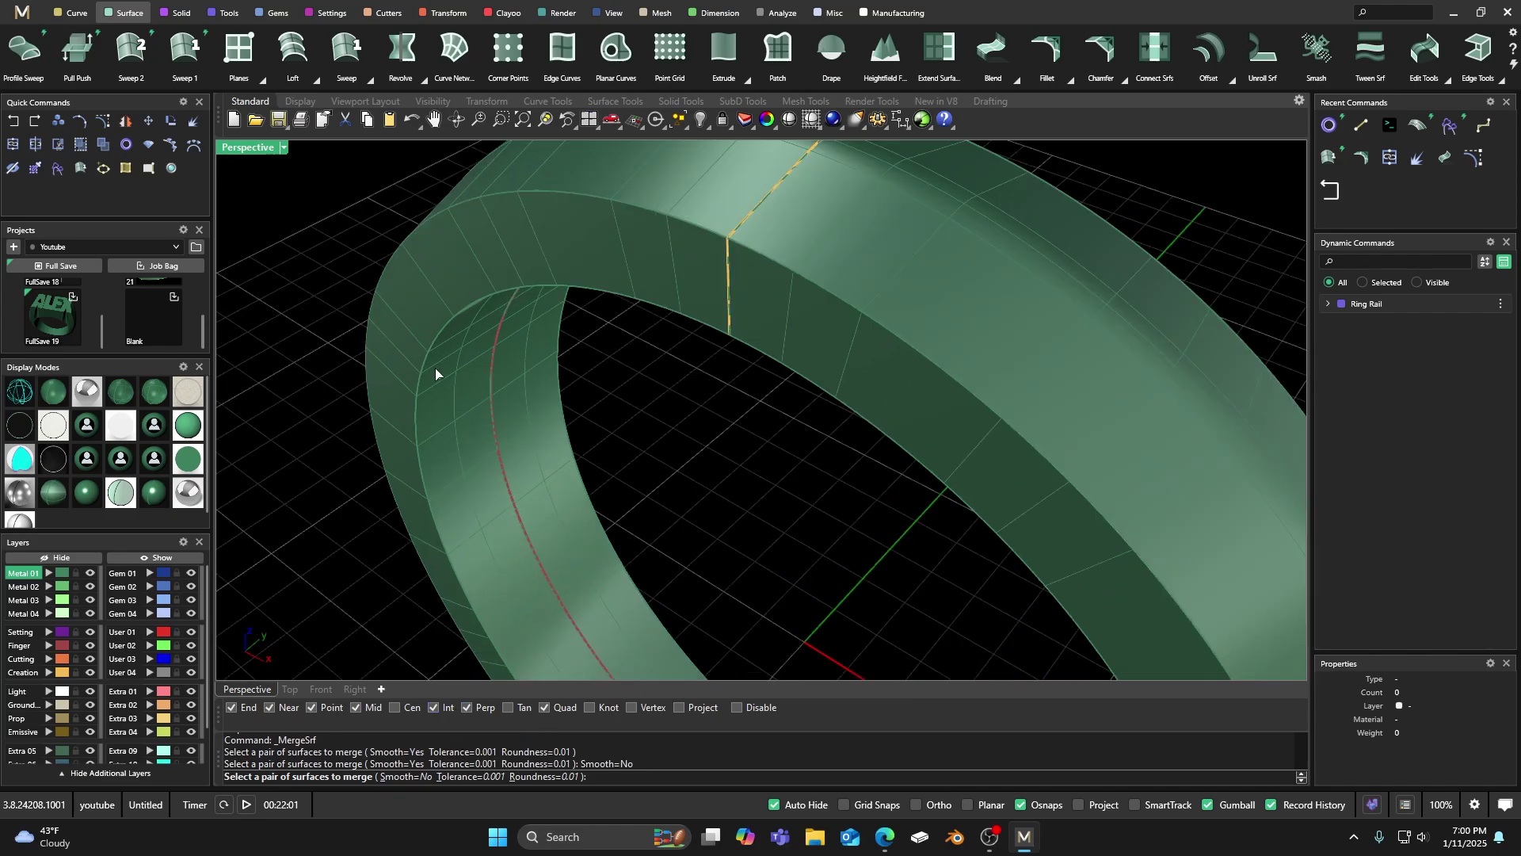
{"action": "left_click", "coordinate": [420, 340]}
{"action": "left_click", "coordinate": [453, 370]}
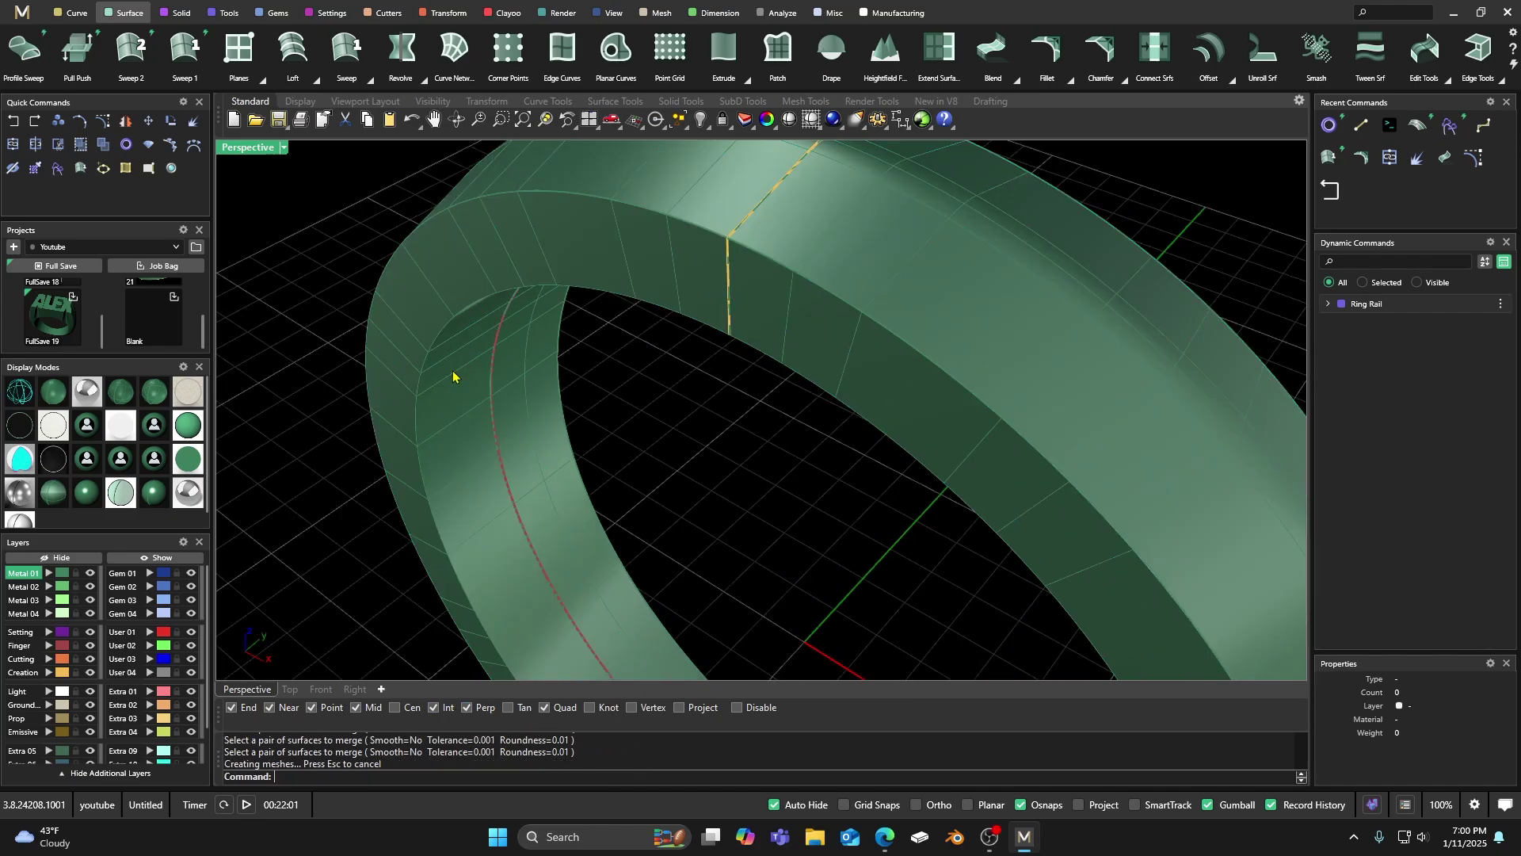
{"action": "scroll", "coordinate": [440, 358], "scroll_direction": "up", "scroll_amount": 3}
{"action": "mouse_move", "coordinate": [445, 368]}
{"action": "right_mouse_down"}
{"action": "mouse_move", "coordinate": [415, 336]}
{"action": "mouse_move", "coordinate": [445, 373]}
{"action": "right_mouse_up"}
Cancel a further merge attempt and orbit around the merged shank surface to inspect it
{"action": "right_click", "coordinate": [486, 388]}
{"action": "left_click", "coordinate": [507, 385]}
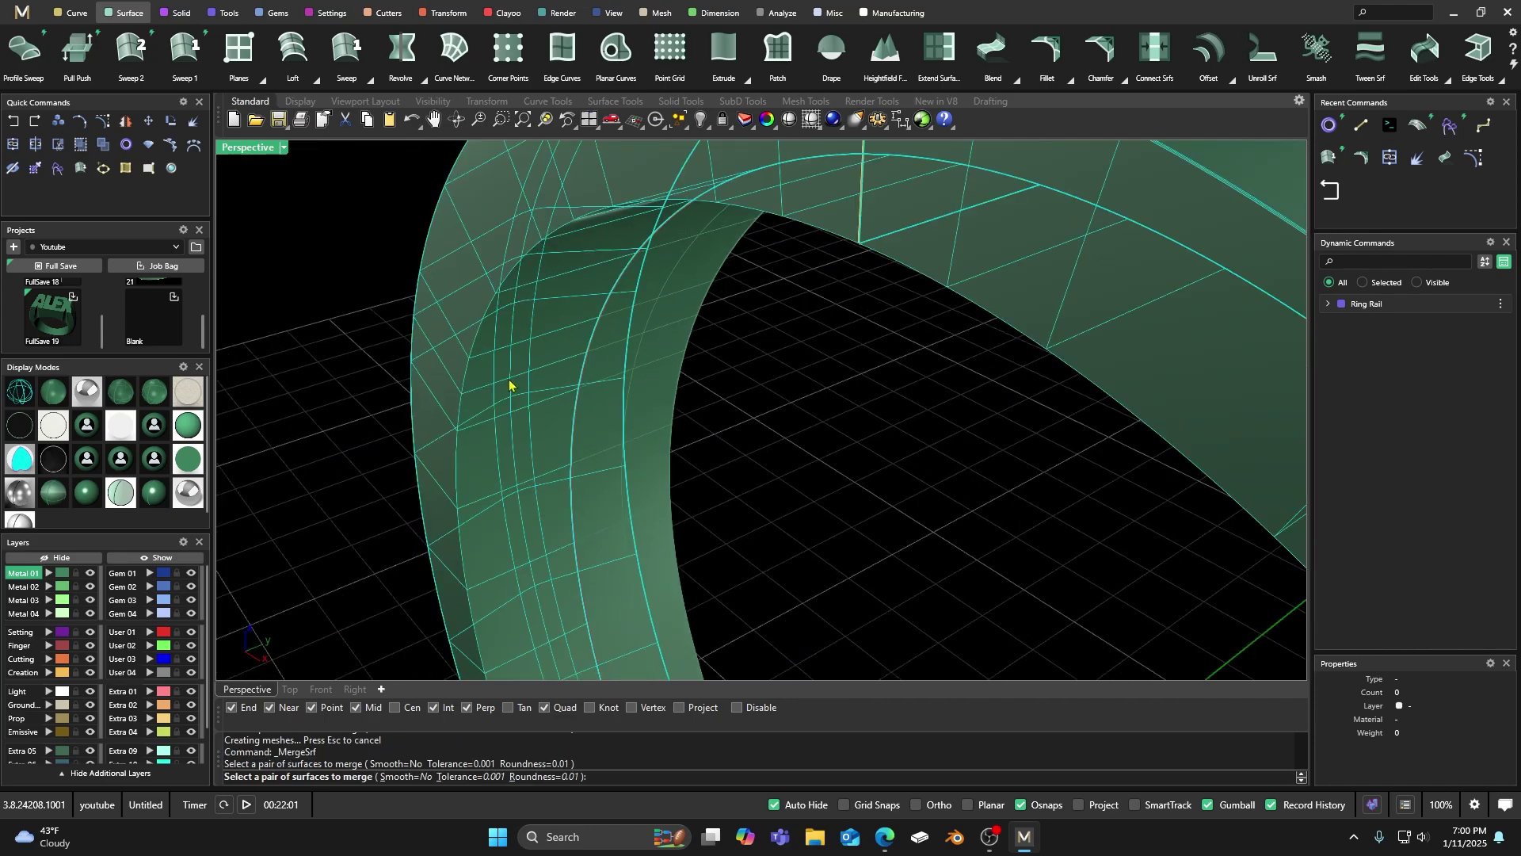
{"action": "key", "text": "Escape"}
{"action": "left_click", "coordinate": [611, 386]}
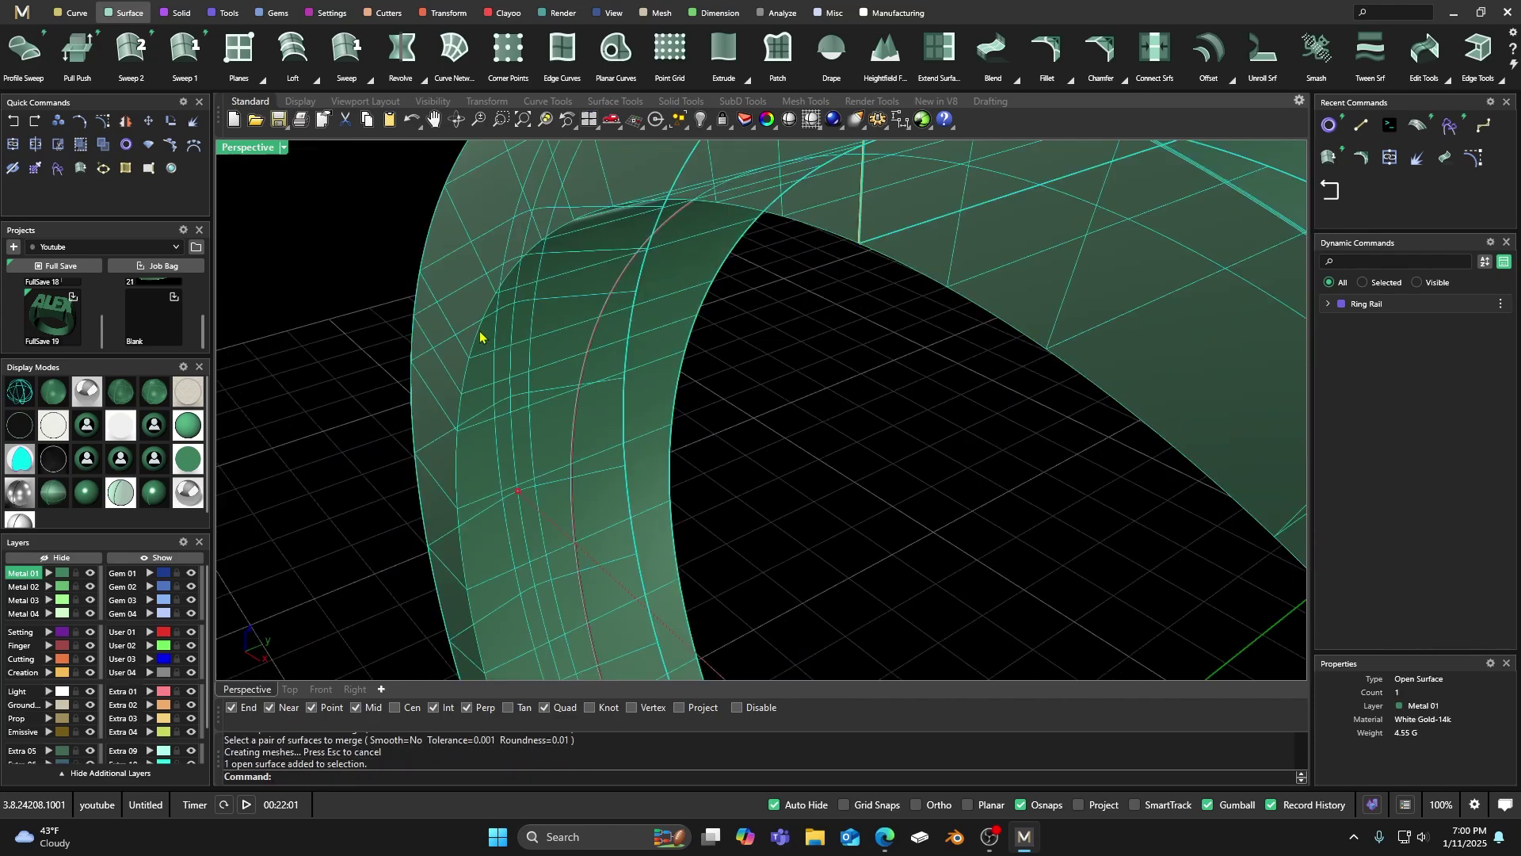
{"action": "right_click_drag", "start_coordinate": [501, 333], "coordinate": [592, 385]}
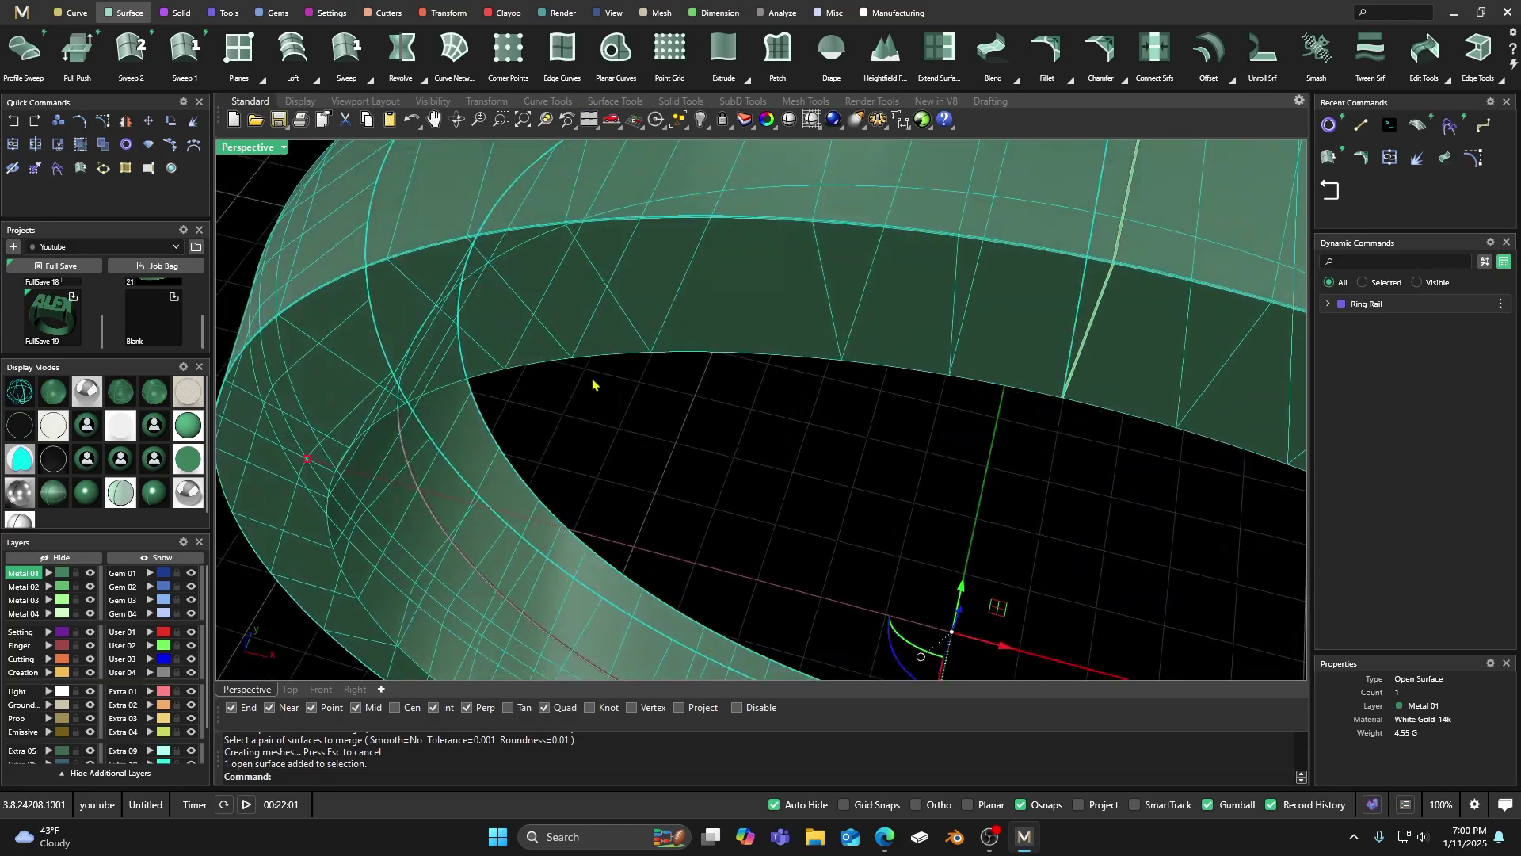
{"action": "right_click_drag", "start_coordinate": [553, 297], "coordinate": [618, 483]}
{"action": "key", "text": "Escape"}
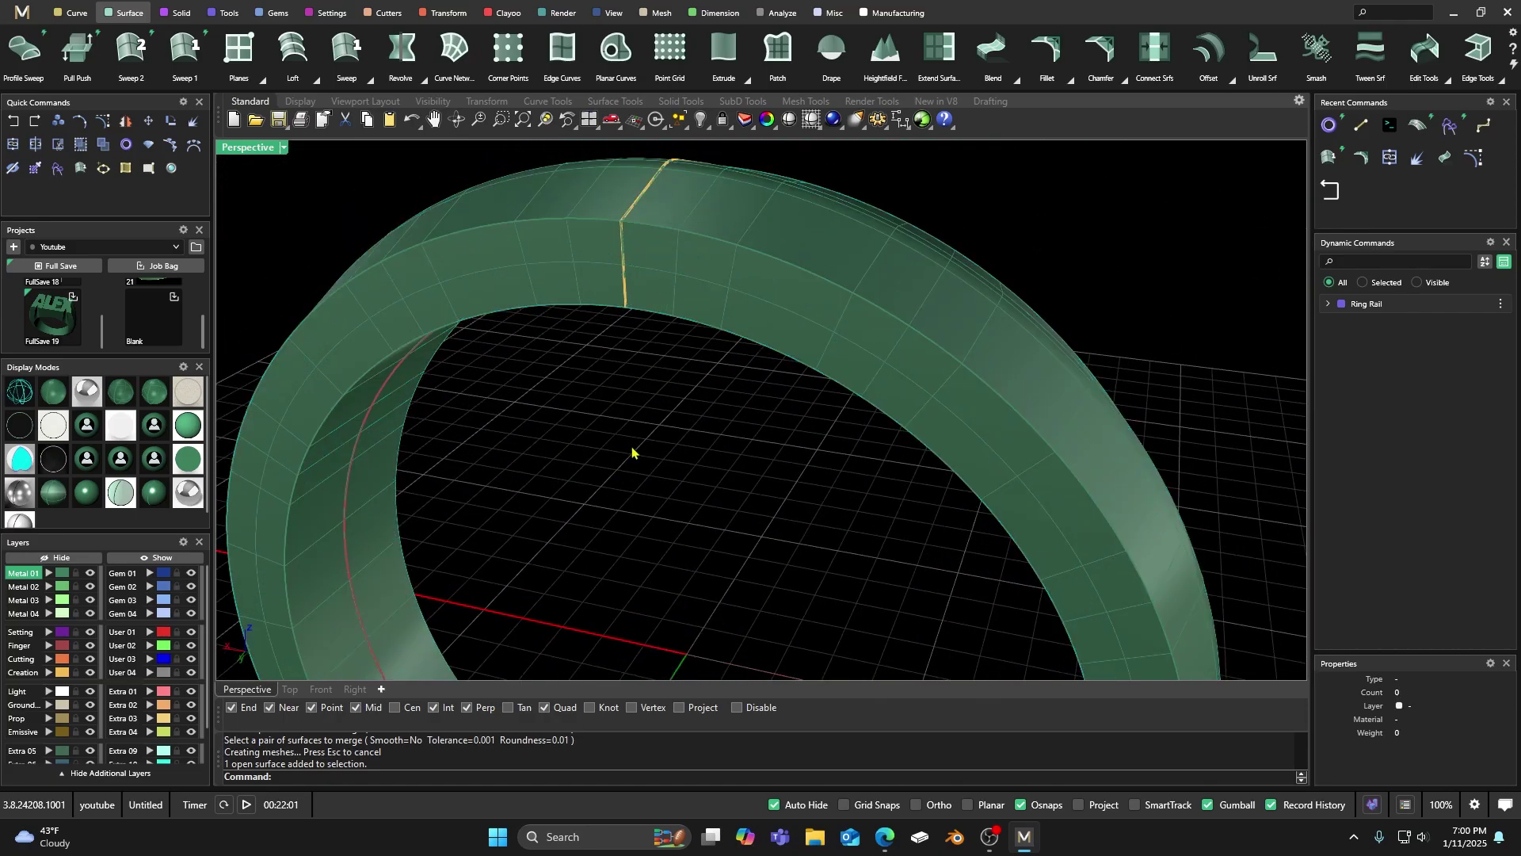
Merge the last pair of shank surfaces and select the resulting band
{"action": "right_click", "coordinate": [584, 415]}
{"action": "left_click", "coordinate": [730, 211]}
{"action": "key", "text": "Escape"}
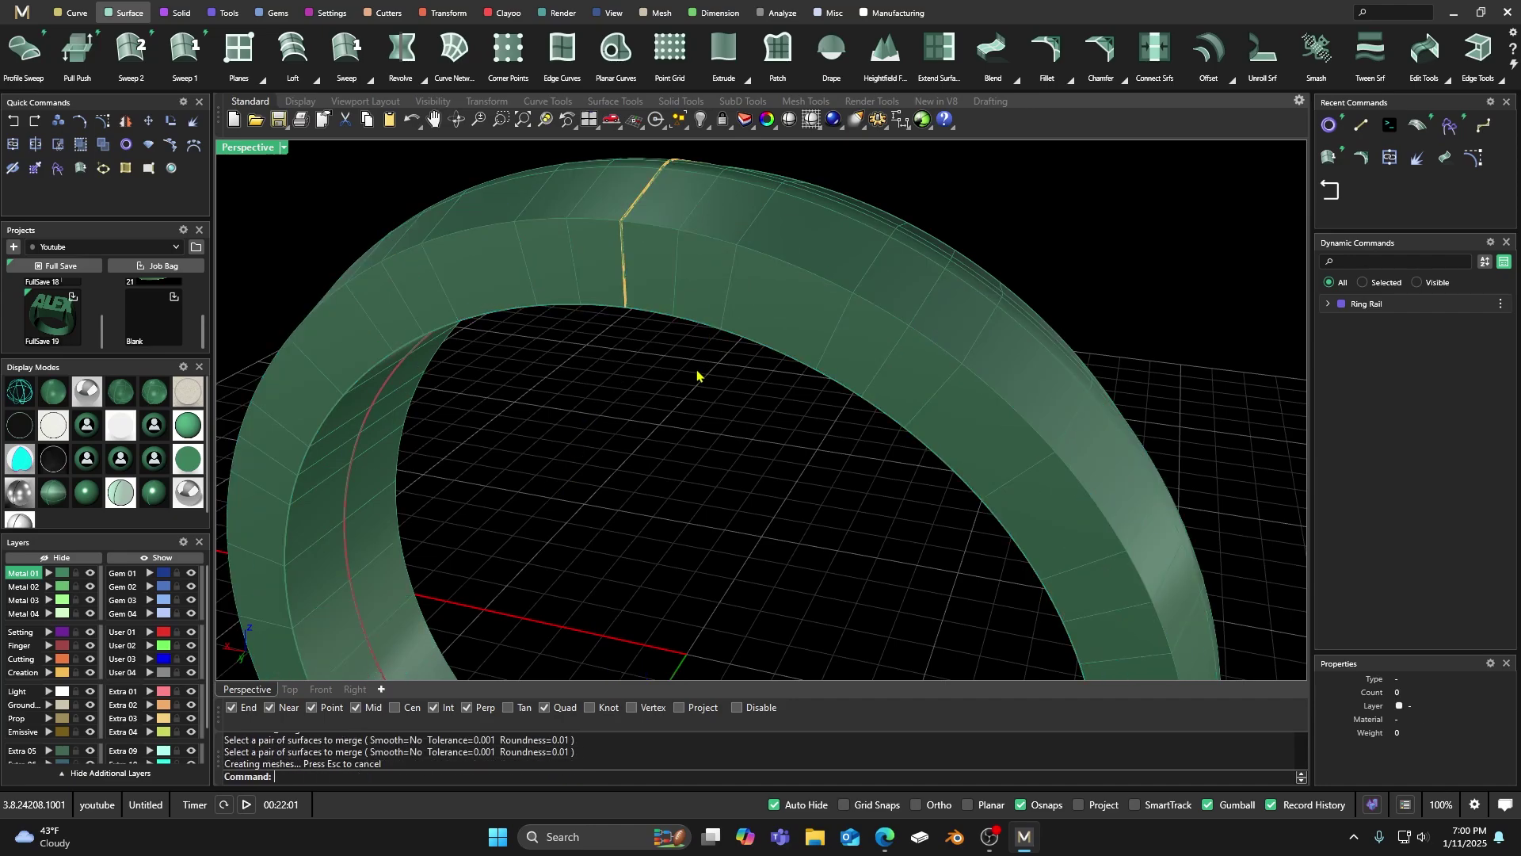
{"action": "left_click", "coordinate": [724, 272]}
{"action": "mouse_move", "coordinate": [723, 272]}
{"action": "right_mouse_down"}
{"action": "mouse_move", "coordinate": [704, 370]}
{"action": "mouse_move", "coordinate": [710, 346]}
{"action": "mouse_move", "coordinate": [581, 306]}
{"action": "mouse_move", "coordinate": [546, 346]}
{"action": "mouse_move", "coordinate": [407, 351]}
{"action": "right_mouse_up"}
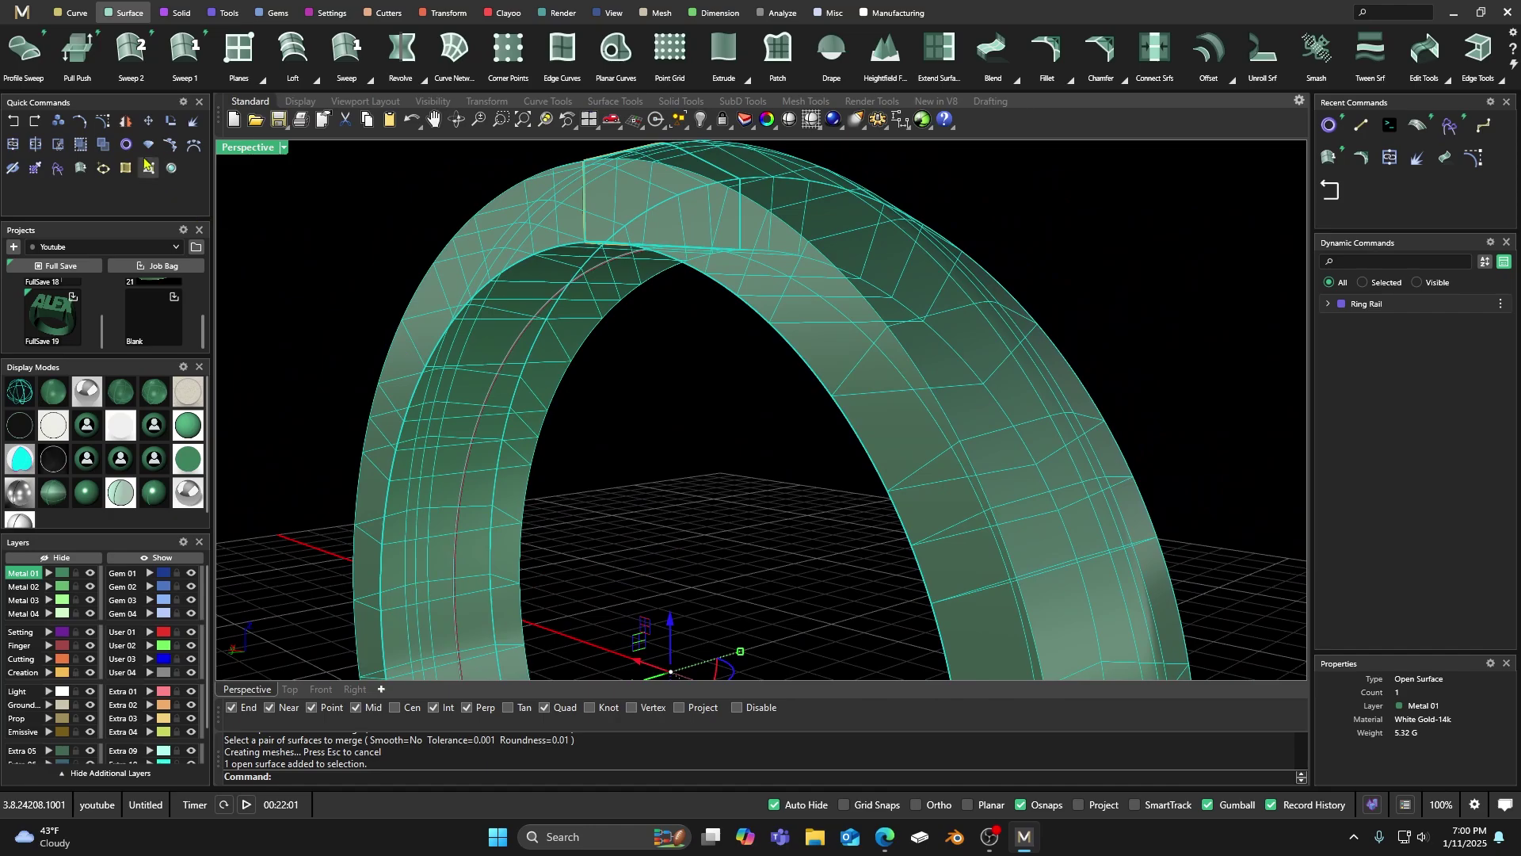
Show and then hide the band's control points while orbiting around the ring
{"action": "left_click", "coordinate": [104, 123]}
{"action": "right_click_drag", "start_coordinate": [726, 369], "coordinate": [713, 476]}
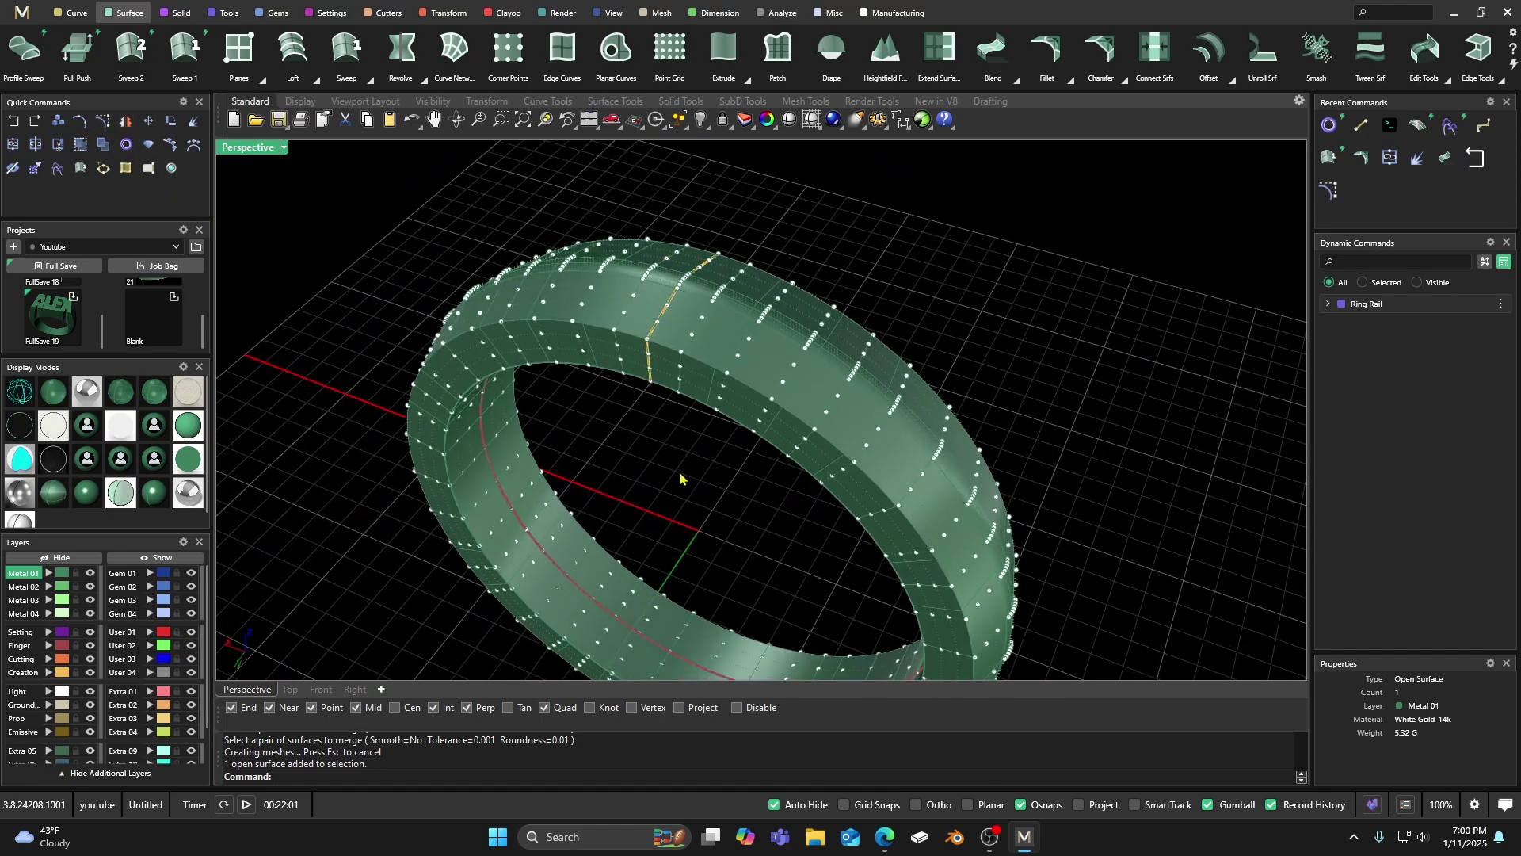
{"action": "scroll", "coordinate": [679, 479], "scroll_direction": "up", "scroll_amount": 4}
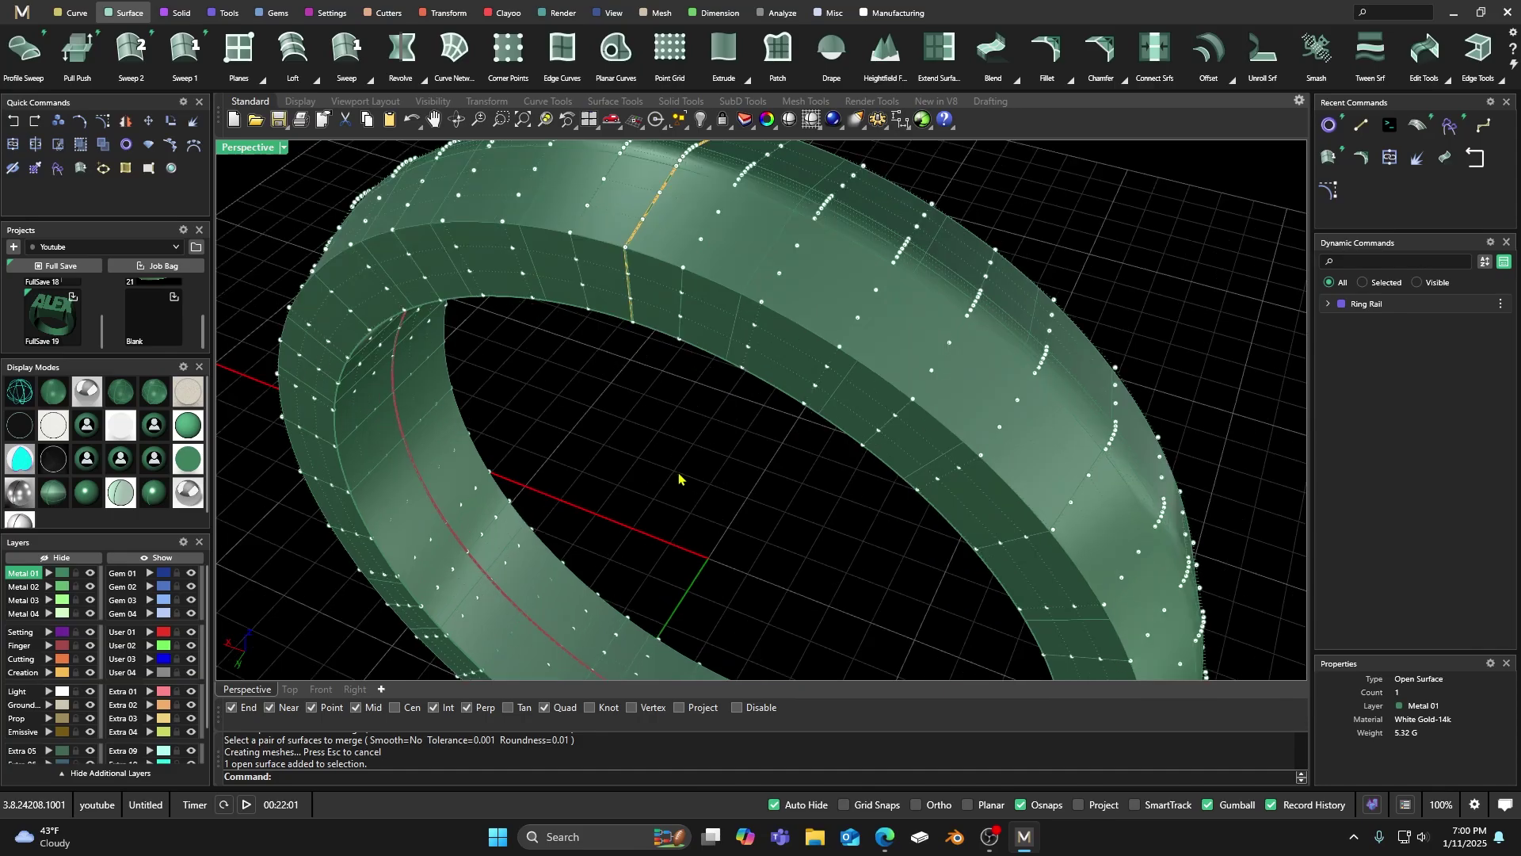
{"action": "scroll", "coordinate": [679, 479], "scroll_direction": "down", "scroll_amount": 4}
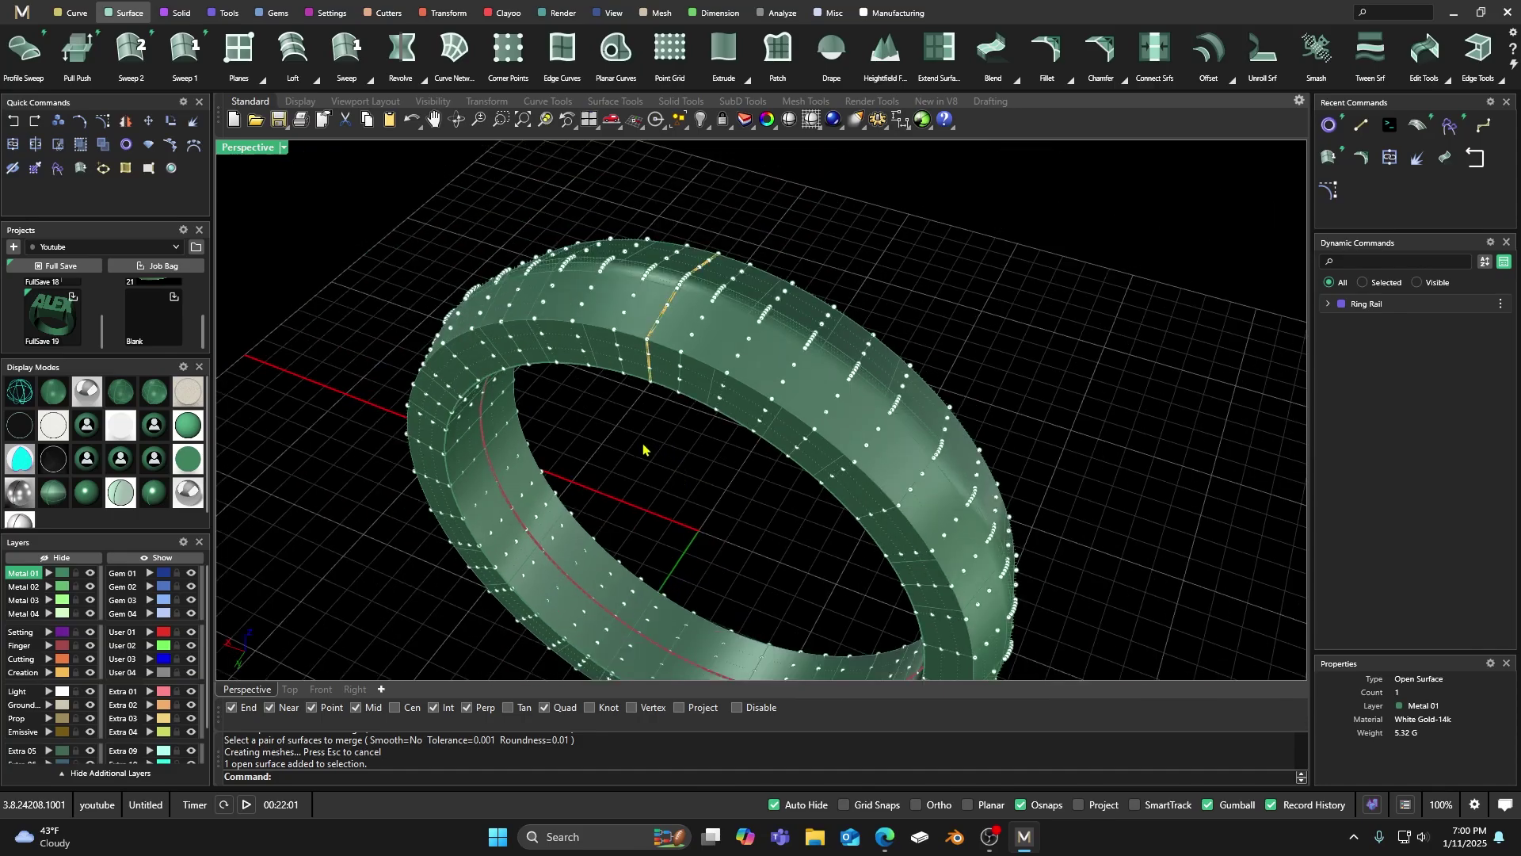
{"action": "key", "text": "F11"}
{"action": "right_click_drag", "start_coordinate": [668, 438], "coordinate": [646, 415]}
{"action": "scroll", "coordinate": [658, 409], "scroll_direction": "up", "scroll_amount": 5}
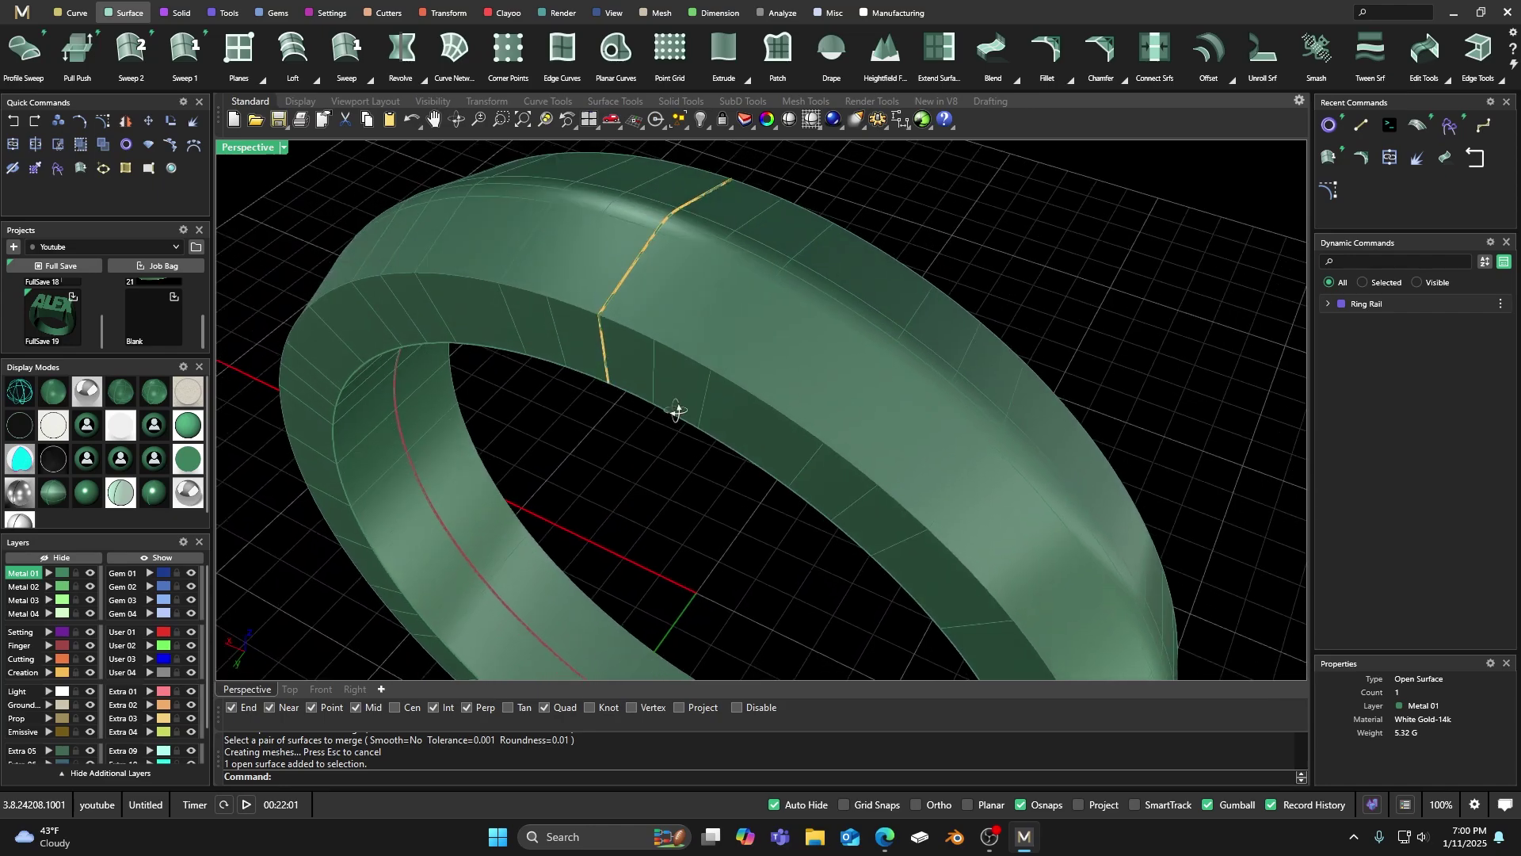
Select the ring band to confirm Properties lists one Open Surface of 5.32 g
{"action": "left_click", "coordinate": [569, 334]}
{"action": "left_click", "coordinate": [865, 205]}
{"action": "left_click", "coordinate": [716, 295]}
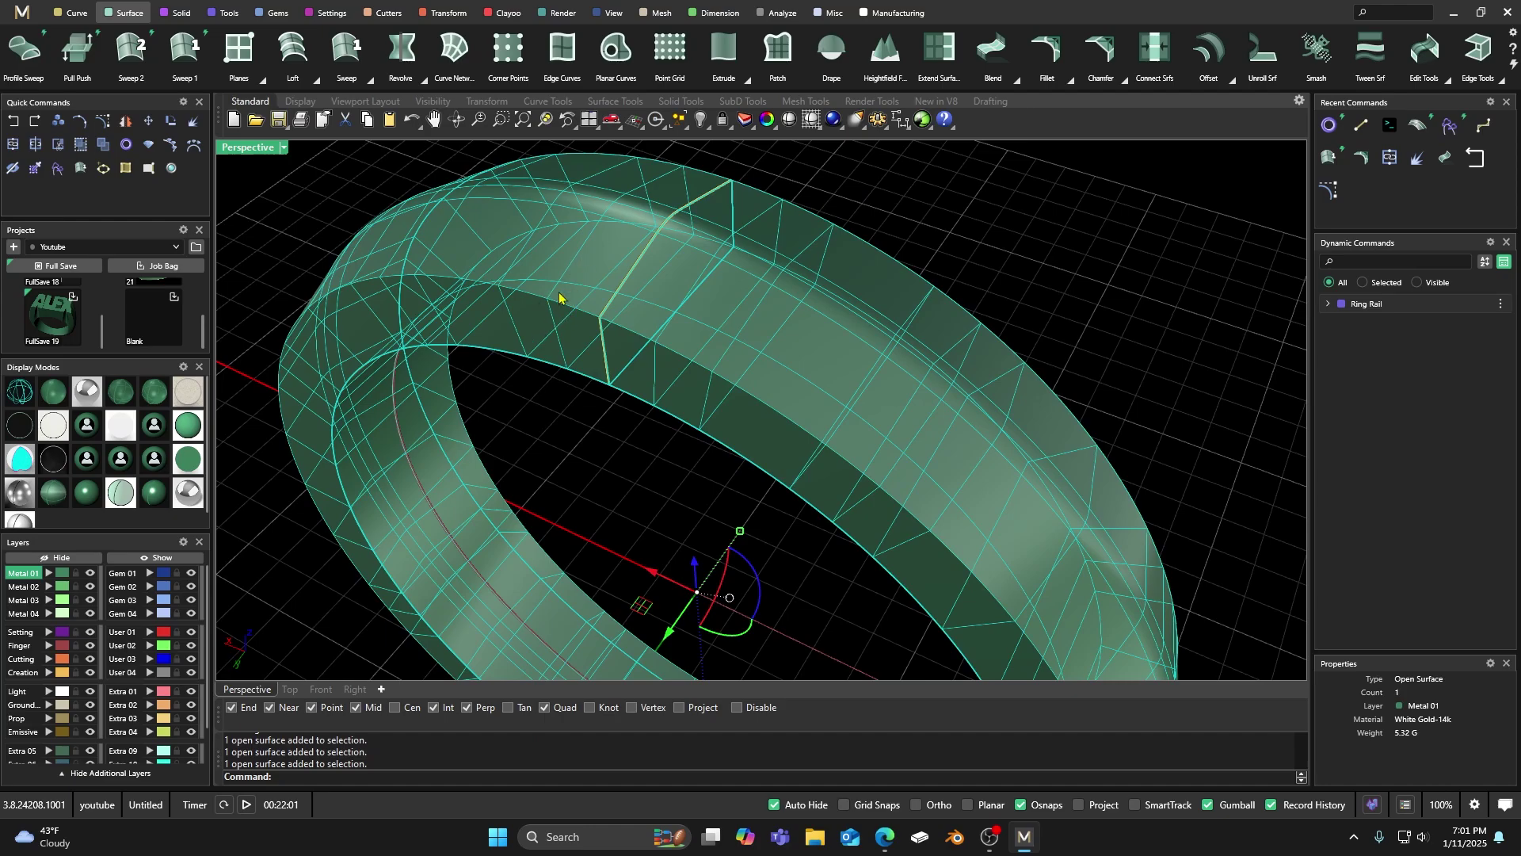
{"action": "left_click", "coordinate": [855, 201]}
{"action": "left_click", "coordinate": [730, 264]}
{"action": "left_click", "coordinate": [532, 447]}
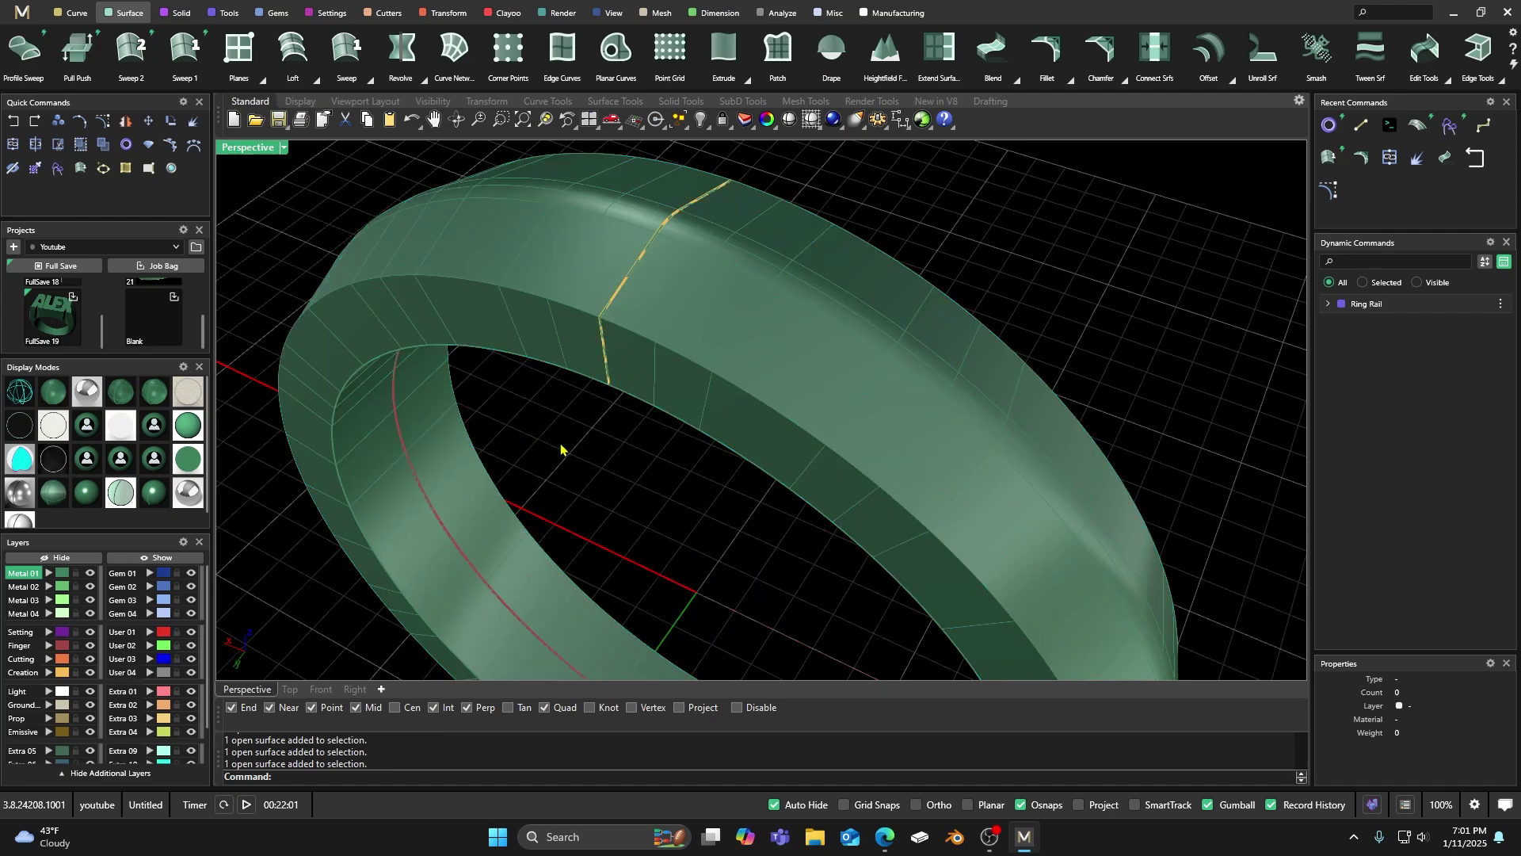
{"action": "right_click_drag", "start_coordinate": [560, 445], "coordinate": [600, 410]}
{"action": "left_click", "coordinate": [581, 304]}
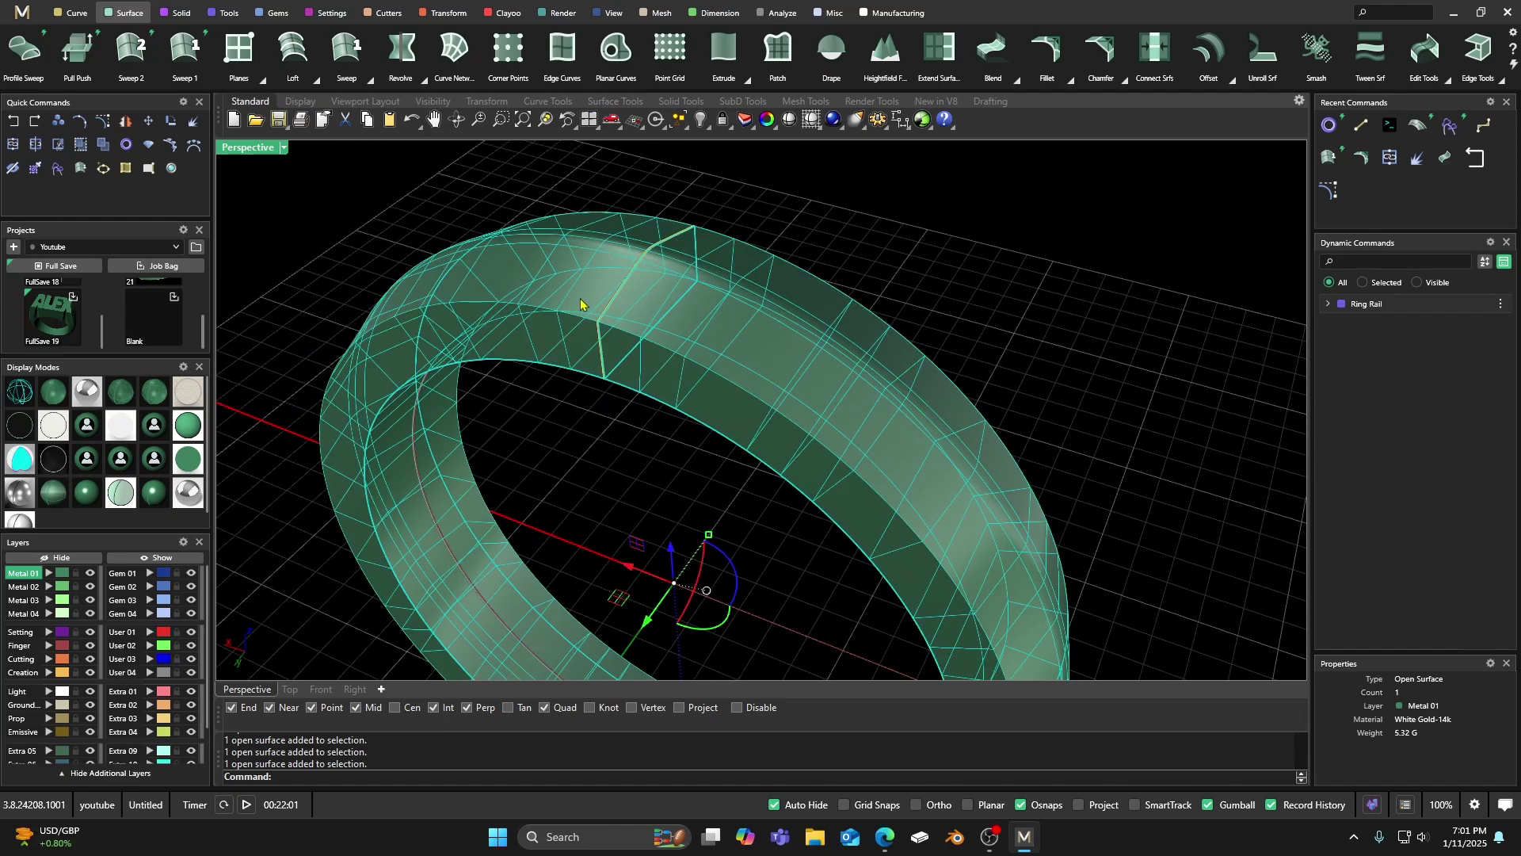
{"action": "left_click", "coordinate": [1123, 409]}
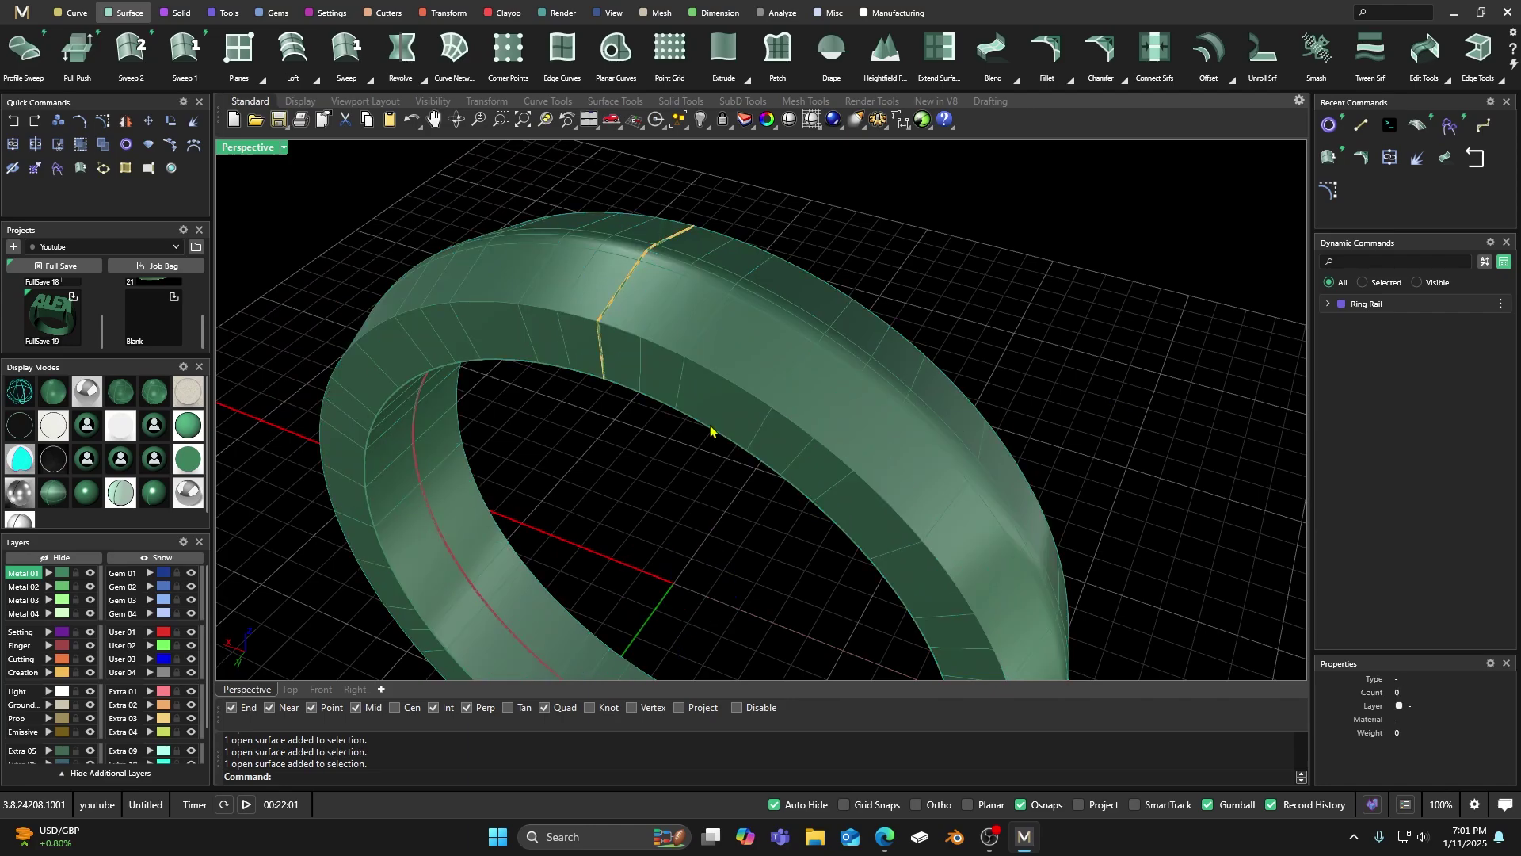
{"action": "left_click", "coordinate": [464, 454]}
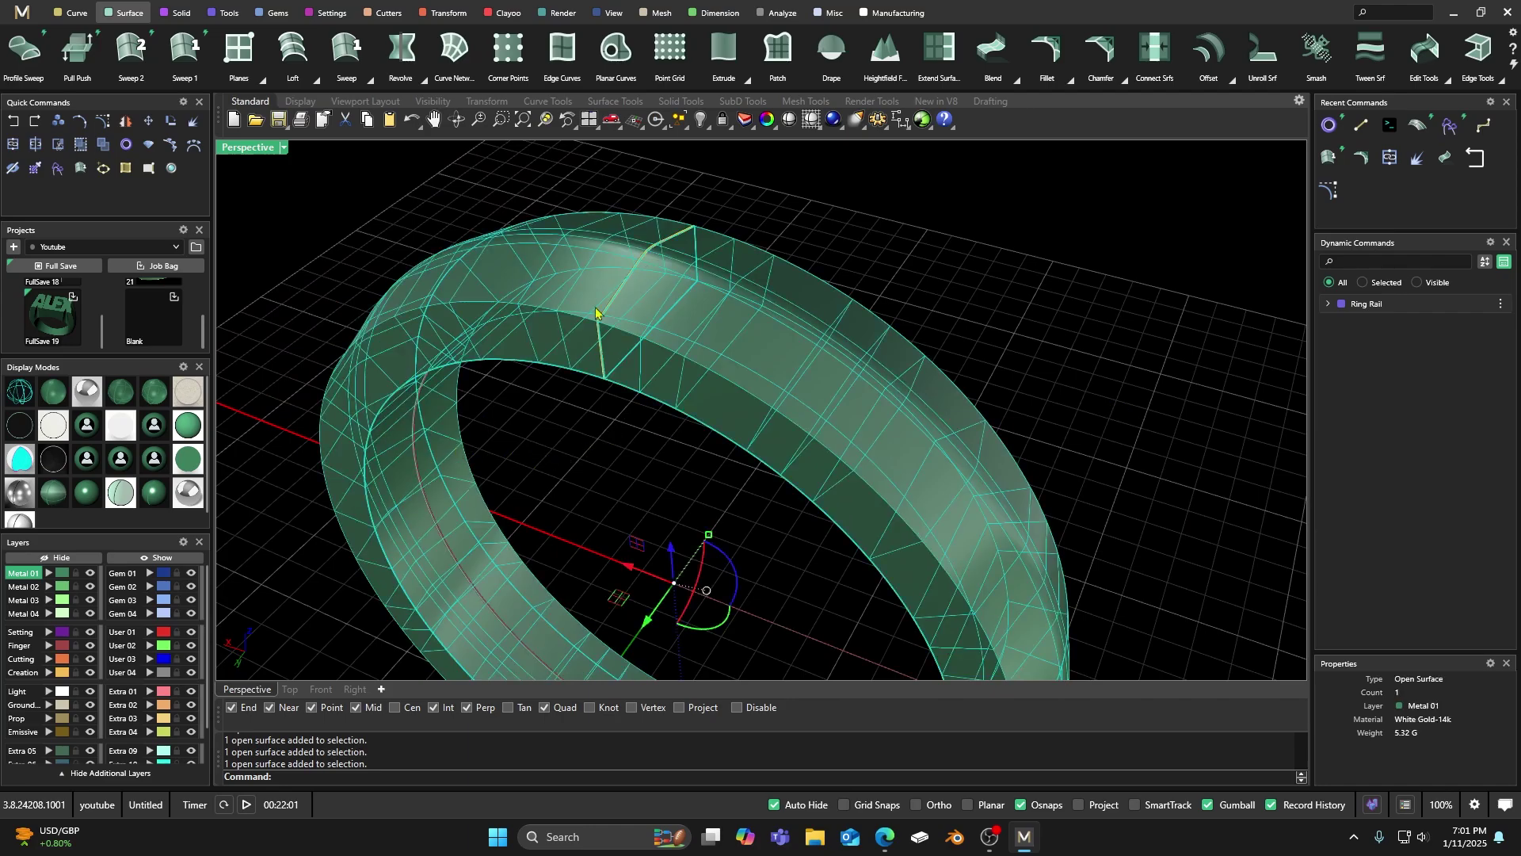
Highlight the ring's naked edges with Analyze > Edge Tools > Show Edges
{"action": "left_click", "coordinate": [776, 14]}
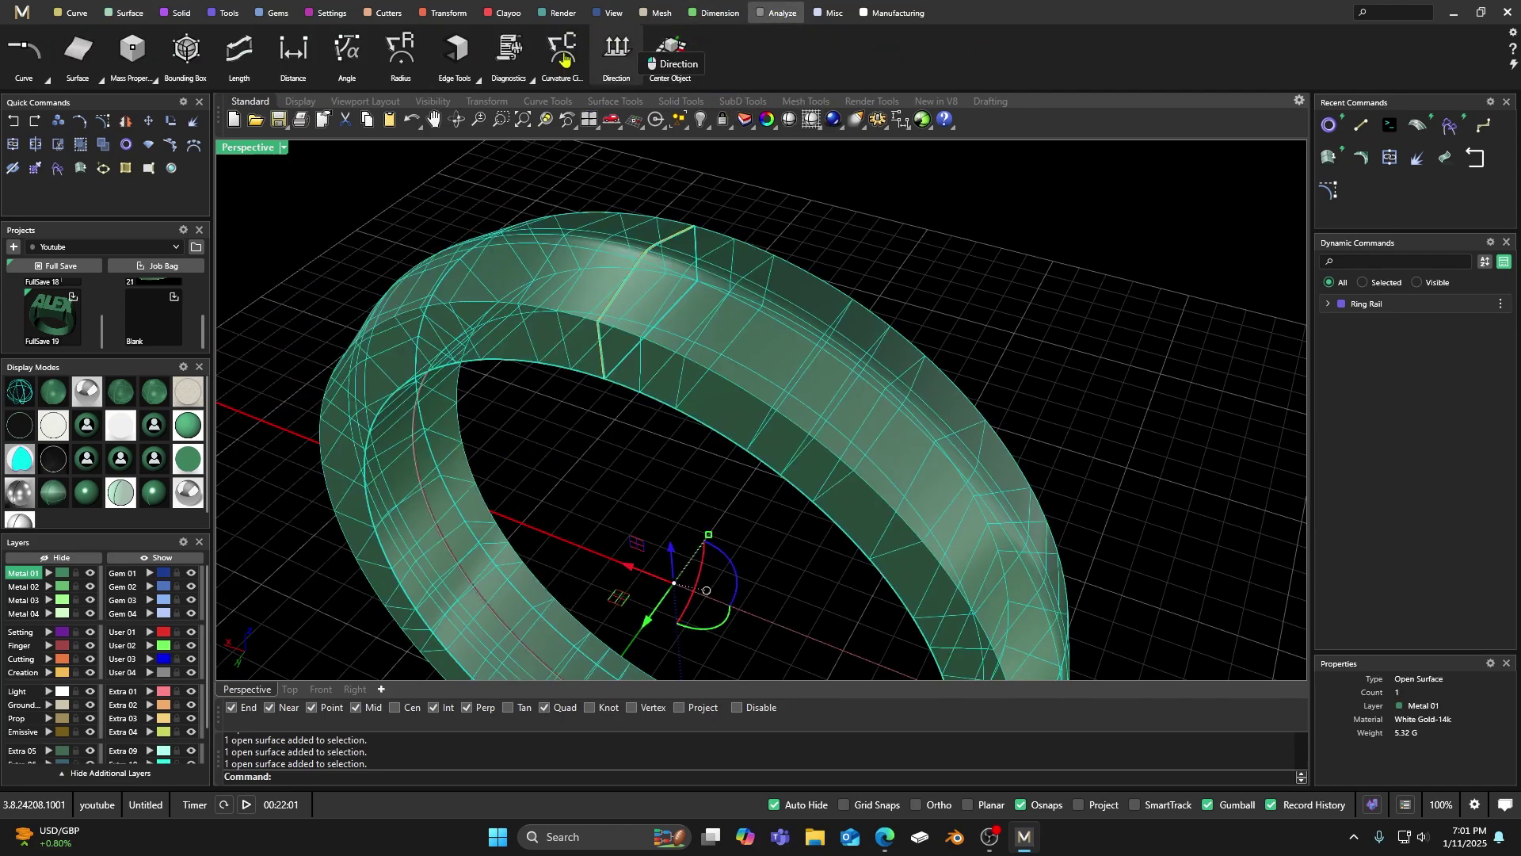
{"action": "left_click", "coordinate": [478, 79]}
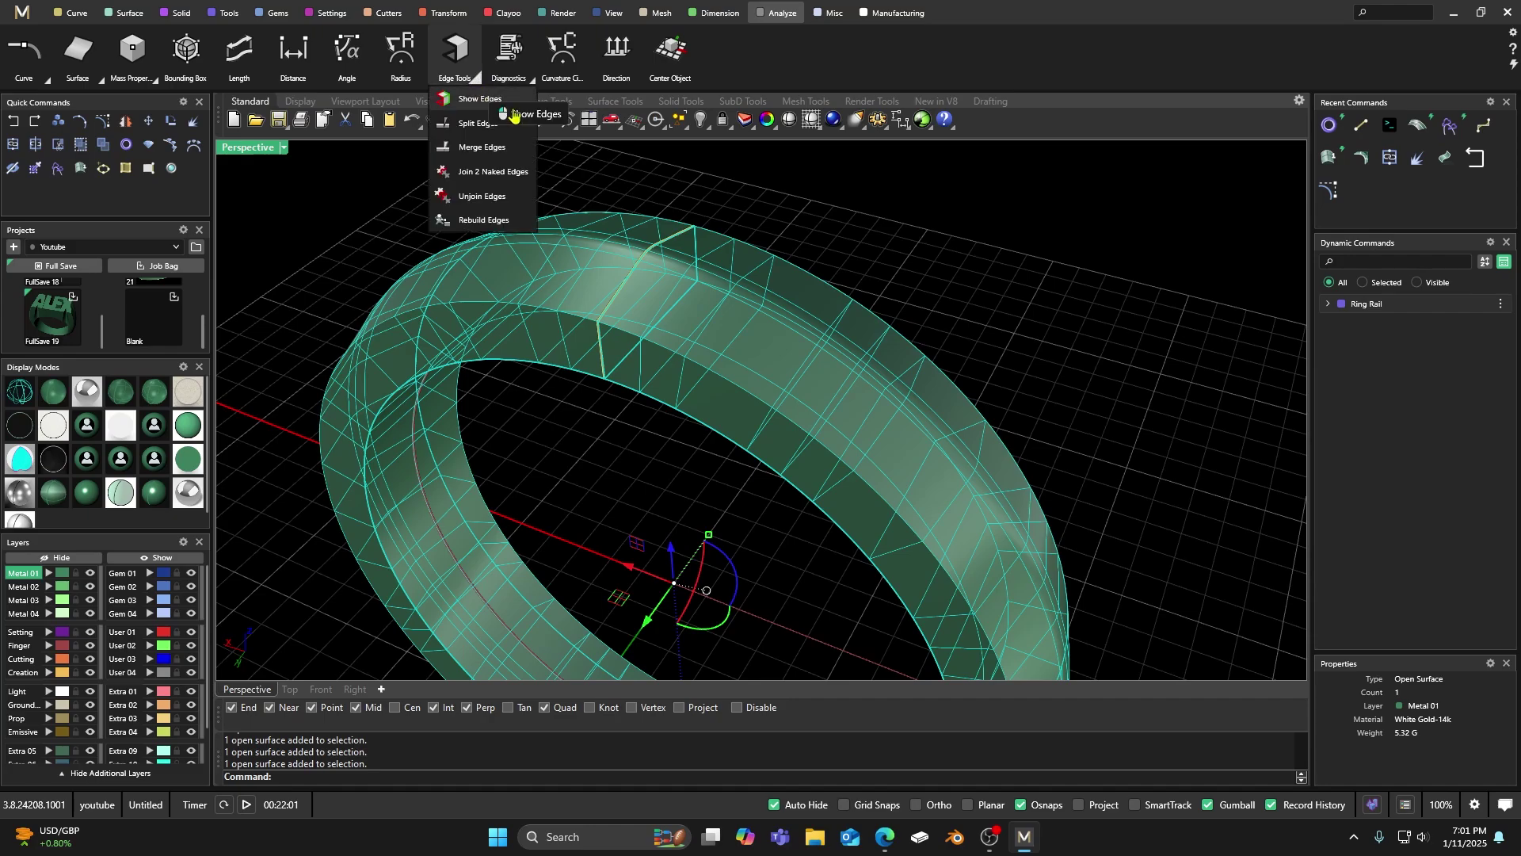
{"action": "left_click", "coordinate": [487, 111]}
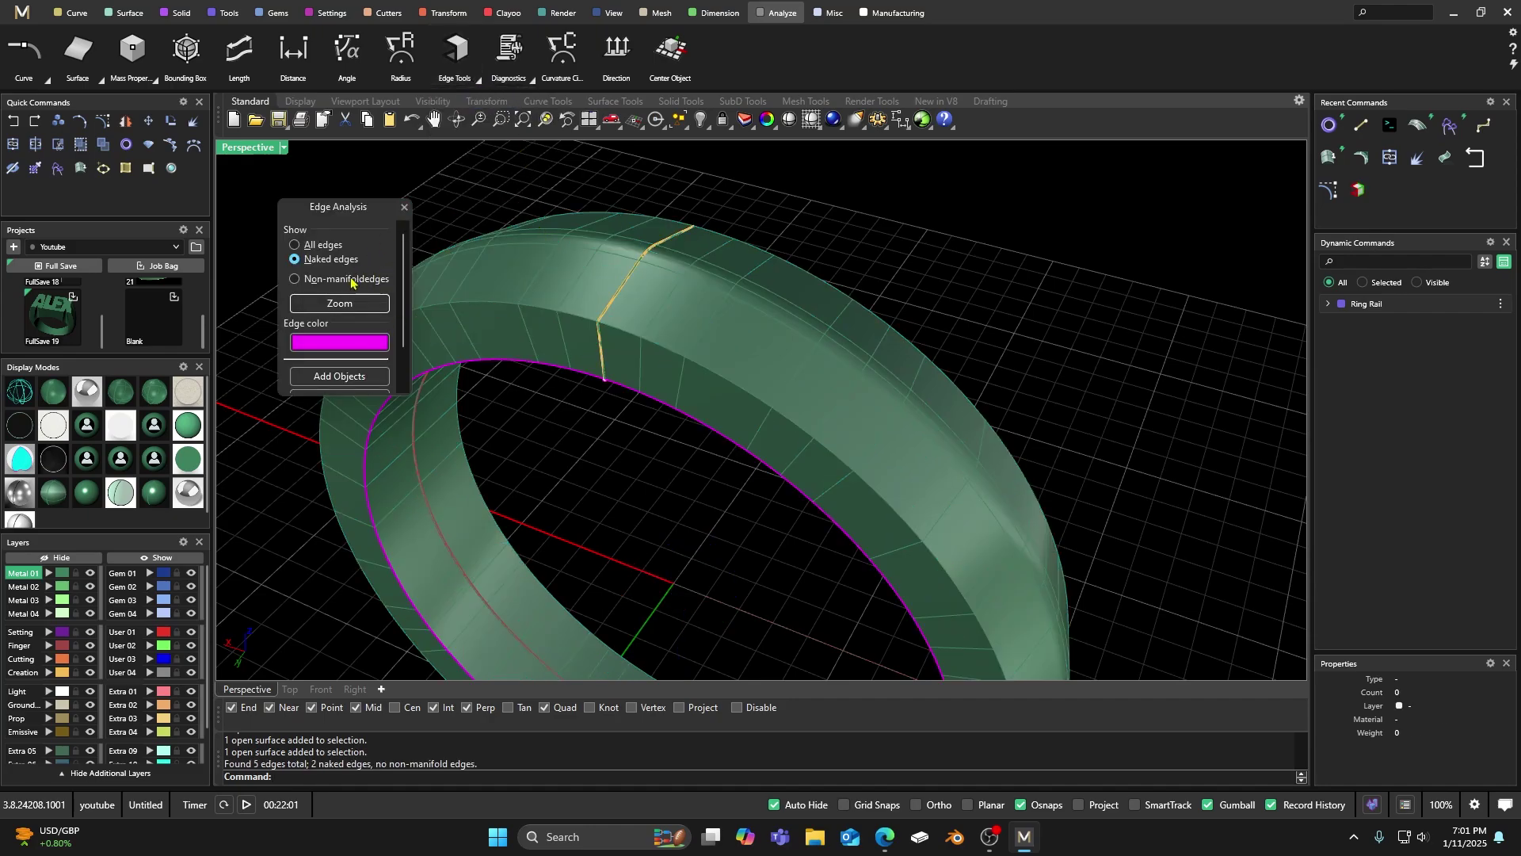
Join the two naked seam edges with Join 2 Naked Edges and confirm the band is closed
{"action": "left_click", "coordinate": [478, 79]}
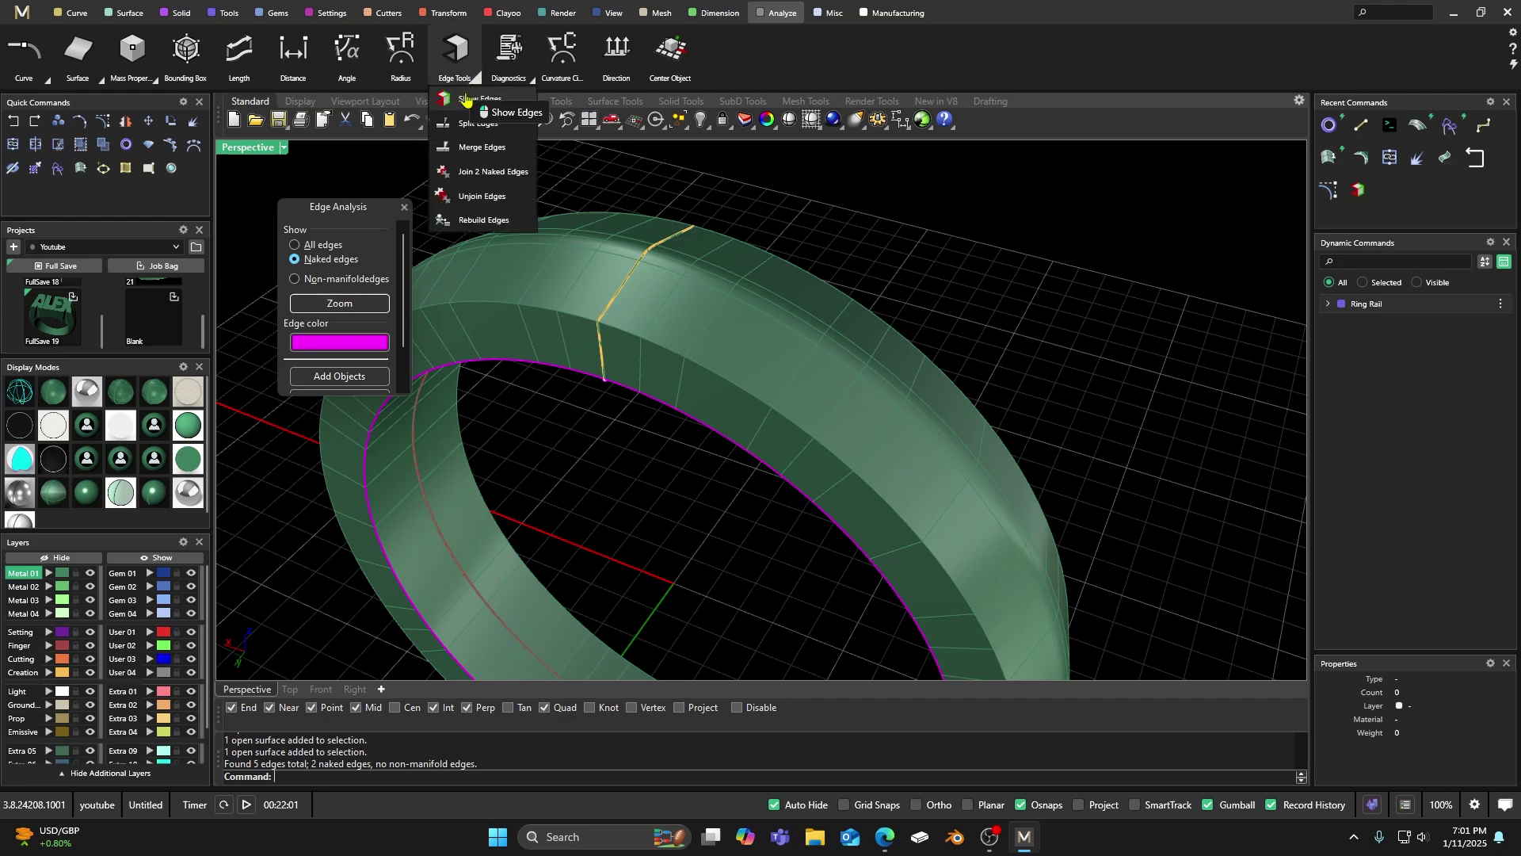
{"action": "left_click", "coordinate": [468, 173]}
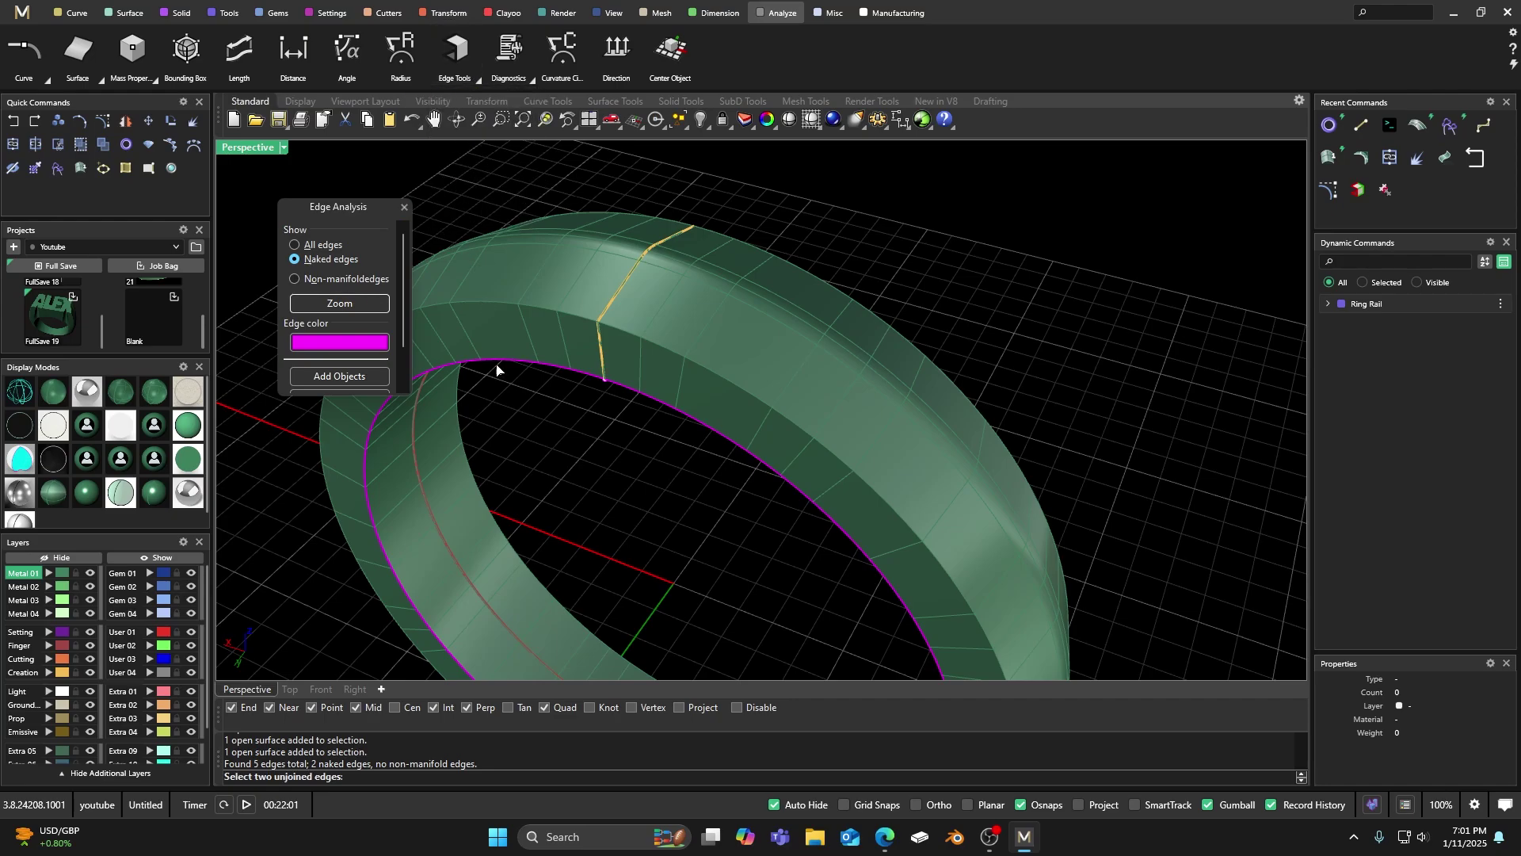
{"action": "right_click_drag", "start_coordinate": [489, 431], "coordinate": [533, 343]}
{"action": "left_click", "coordinate": [580, 272]}
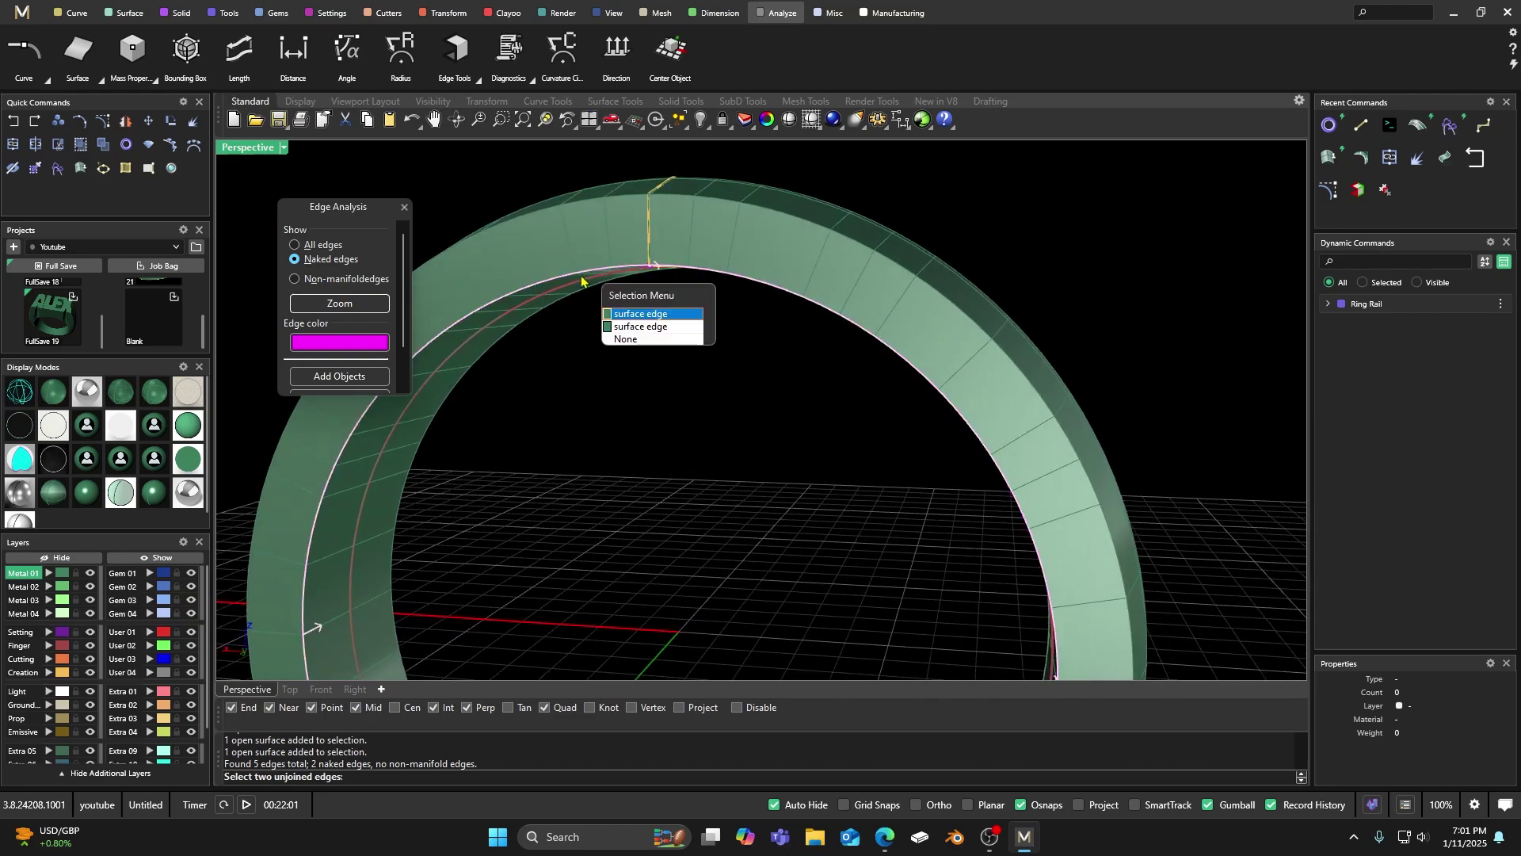
{"action": "left_click", "coordinate": [616, 309]}
{"action": "left_click", "coordinate": [599, 269]}
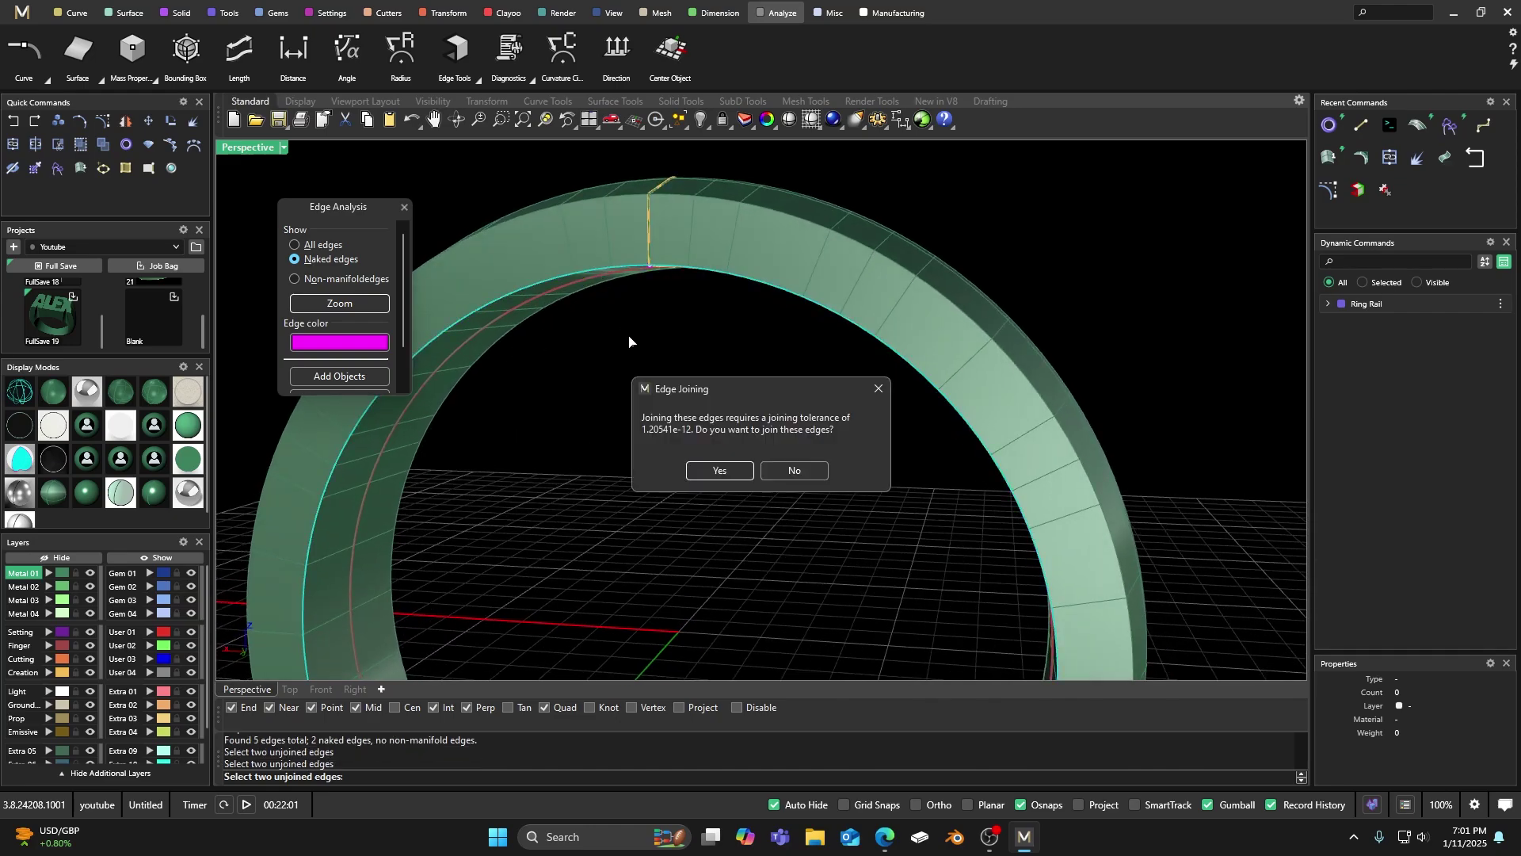
{"action": "left_click", "coordinate": [720, 469]}
{"action": "left_click", "coordinate": [752, 254]}
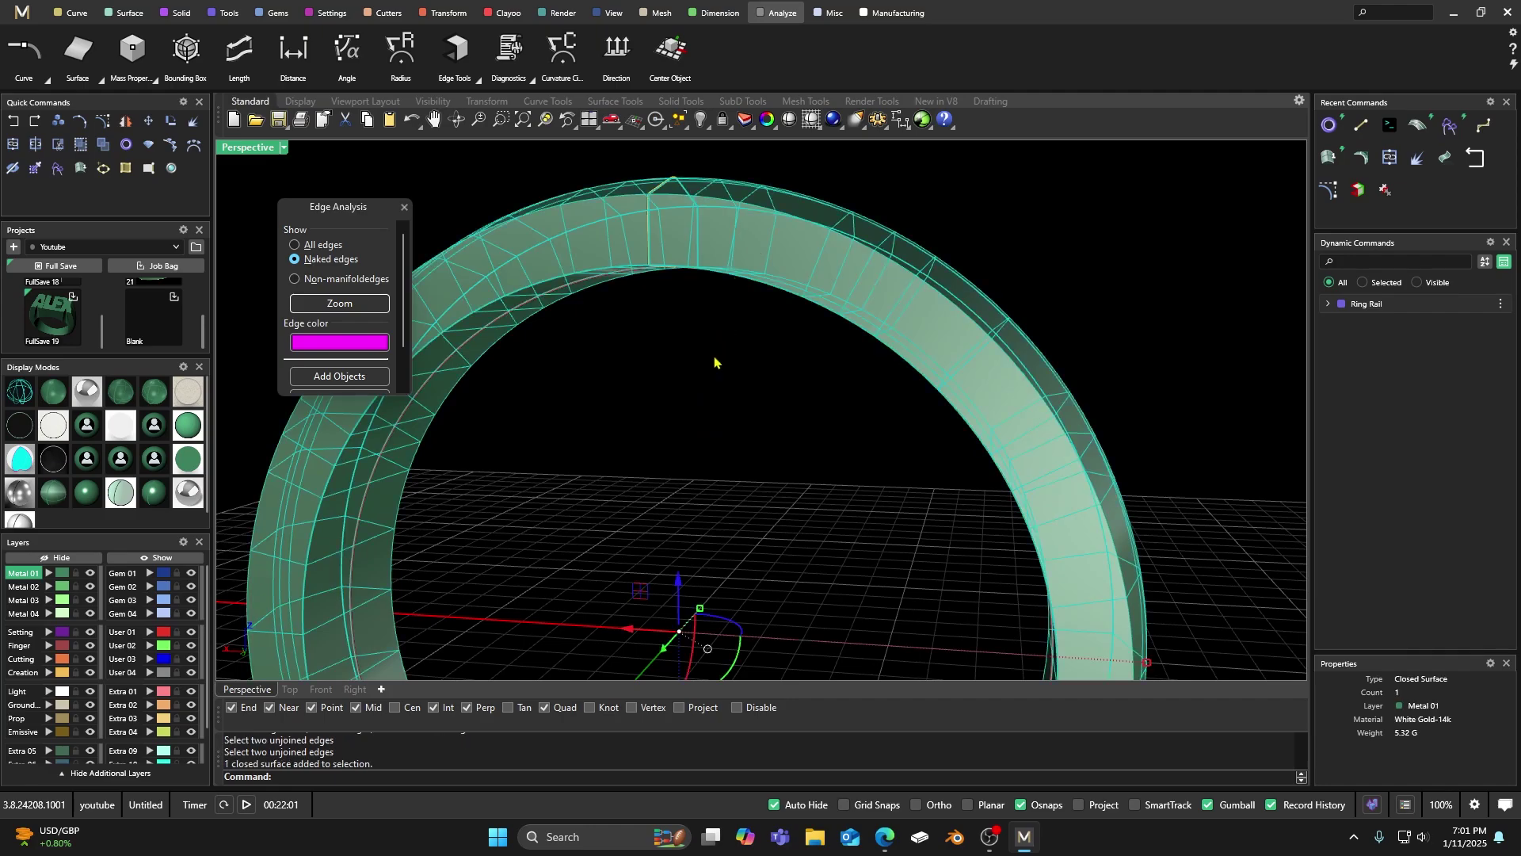
{"action": "right_click_drag", "start_coordinate": [714, 360], "coordinate": [683, 424]}
{"action": "key", "text": "Escape"}
{"action": "left_click", "coordinate": [745, 309]}
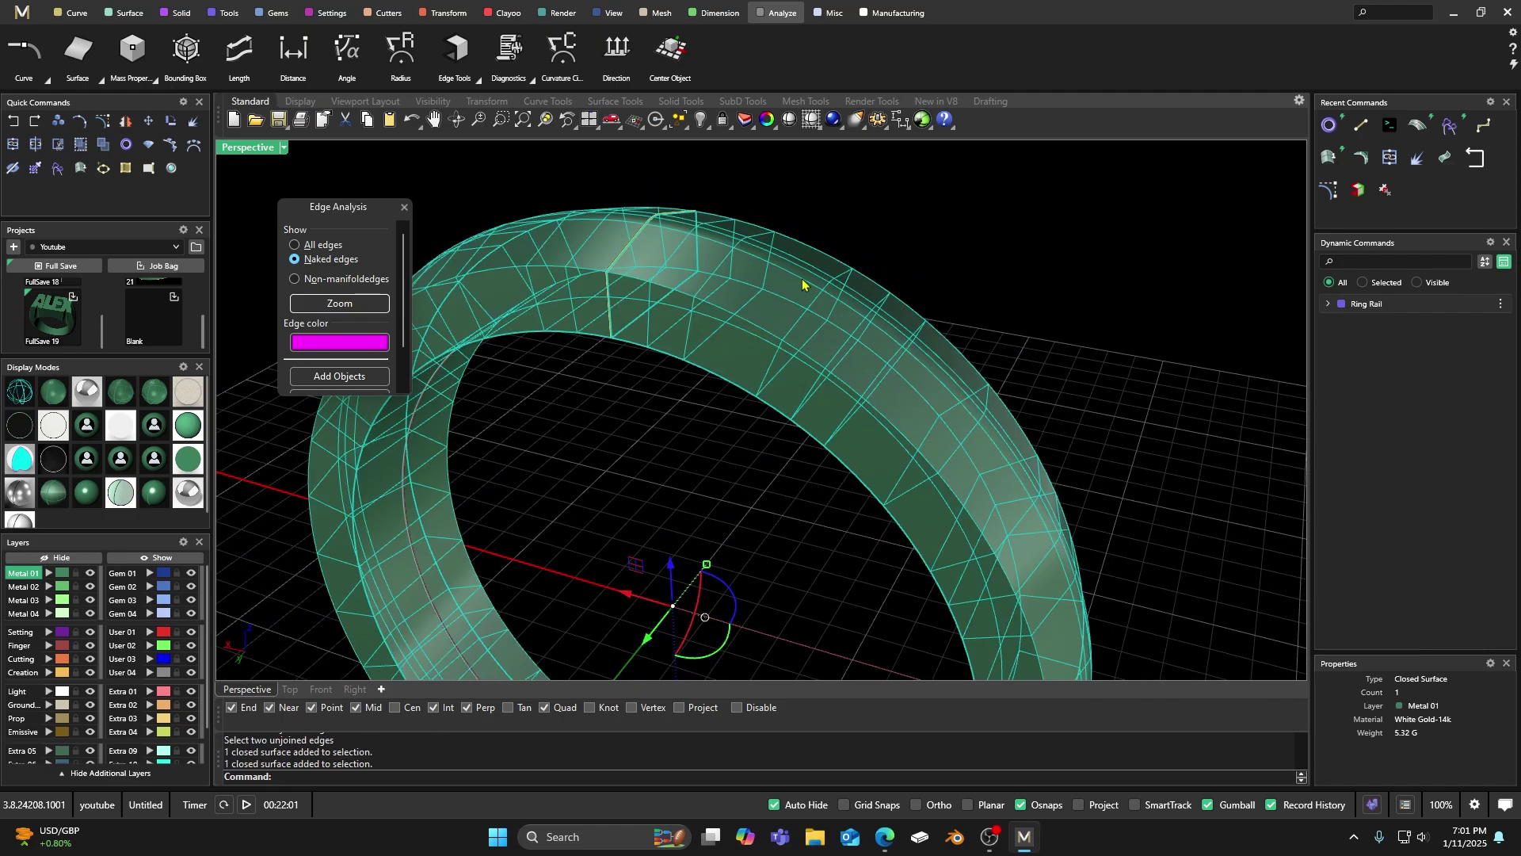
Show the closed ring's control points and close the Edge Analysis panel
{"action": "key", "text": "Escape"}
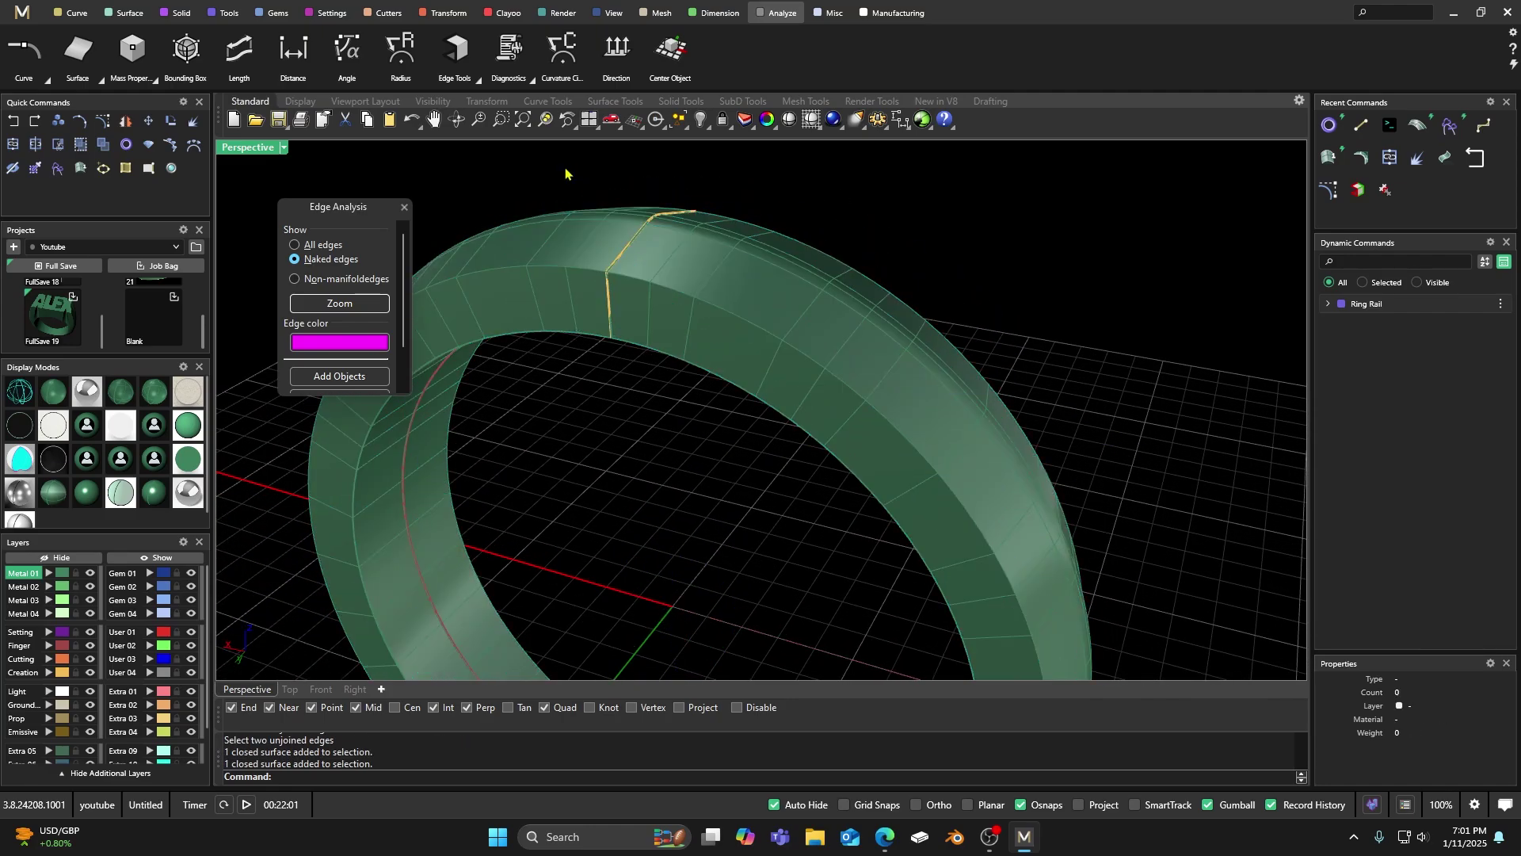
{"action": "left_click", "coordinate": [489, 244]}
{"action": "left_click", "coordinate": [174, 143]}
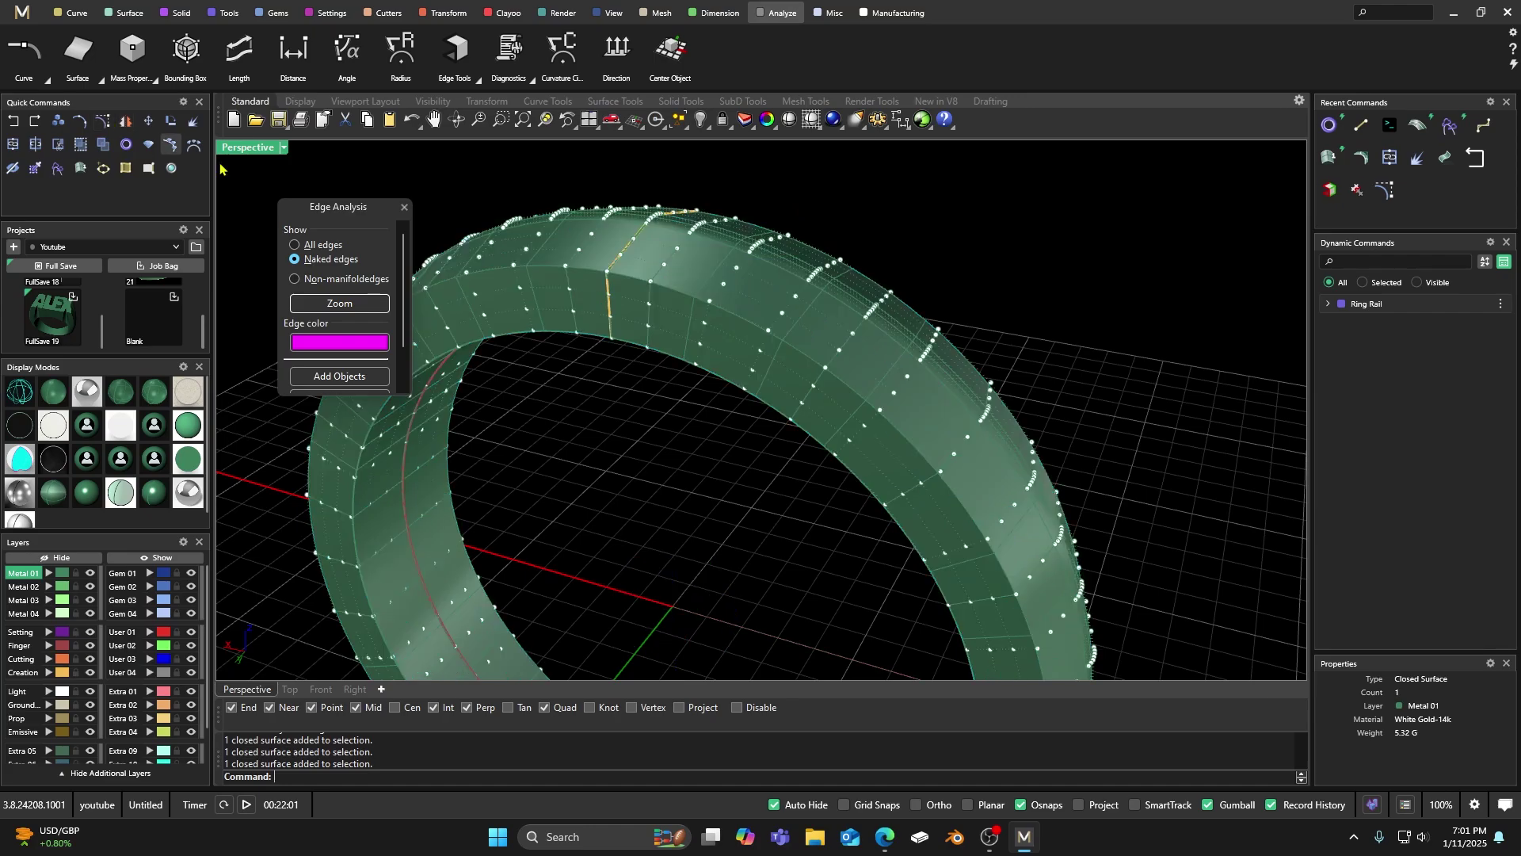
{"action": "left_click", "coordinate": [404, 207]}
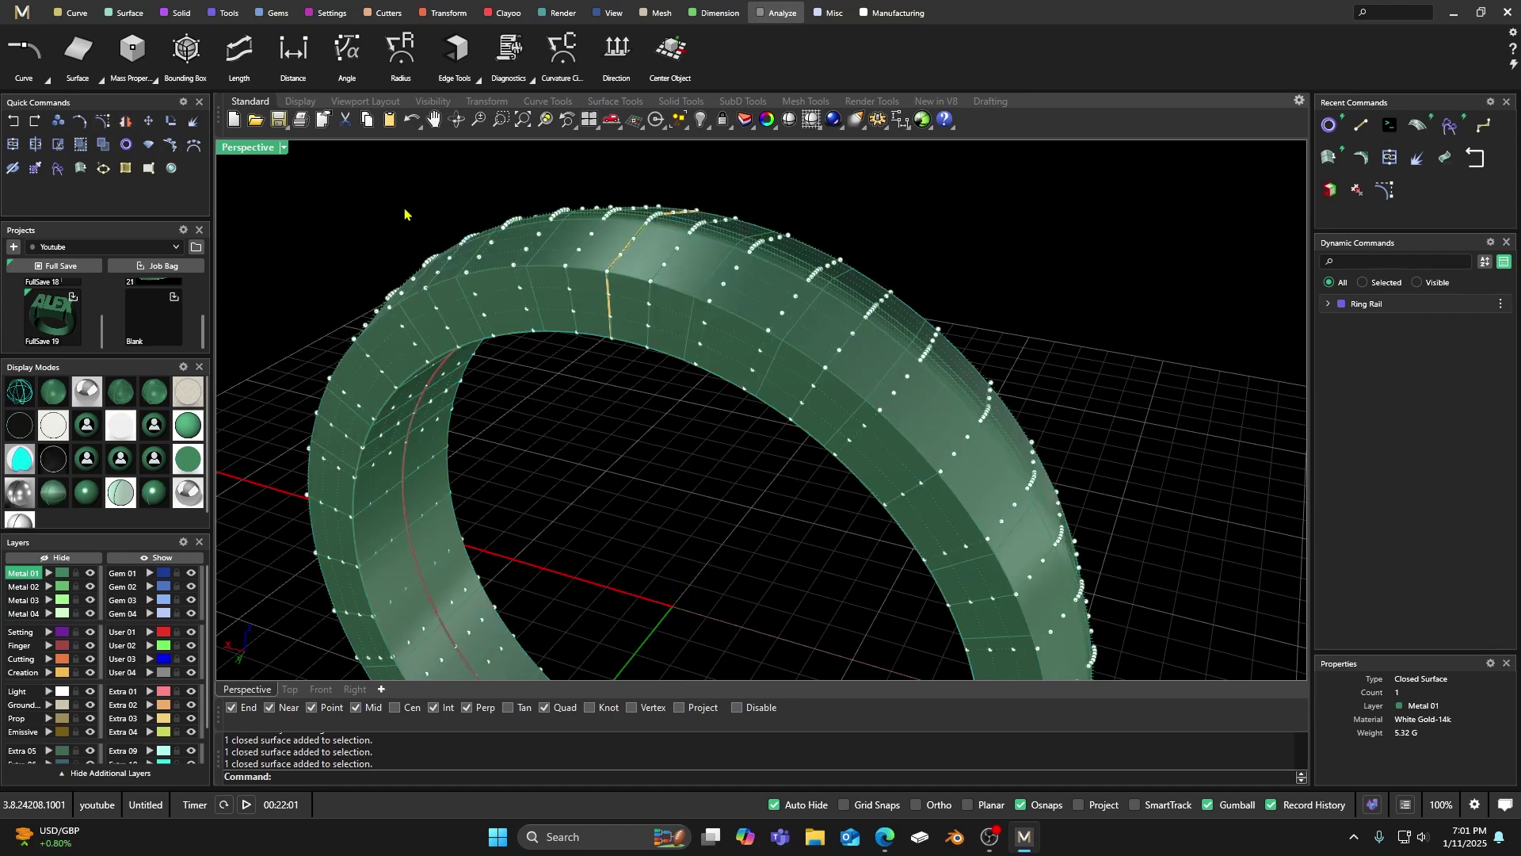
Hide the control points and turn the finished closed band toward the viewer
{"action": "right_click_drag", "start_coordinate": [485, 191], "coordinate": [464, 208]}
{"action": "right_click_drag", "start_coordinate": [613, 363], "coordinate": [653, 425]}
{"action": "key", "text": "Escape"}
{"action": "left_click", "coordinate": [701, 350]}
{"action": "right_click_drag", "start_coordinate": [701, 349], "coordinate": [640, 531]}
{"action": "key", "text": "Escape"}
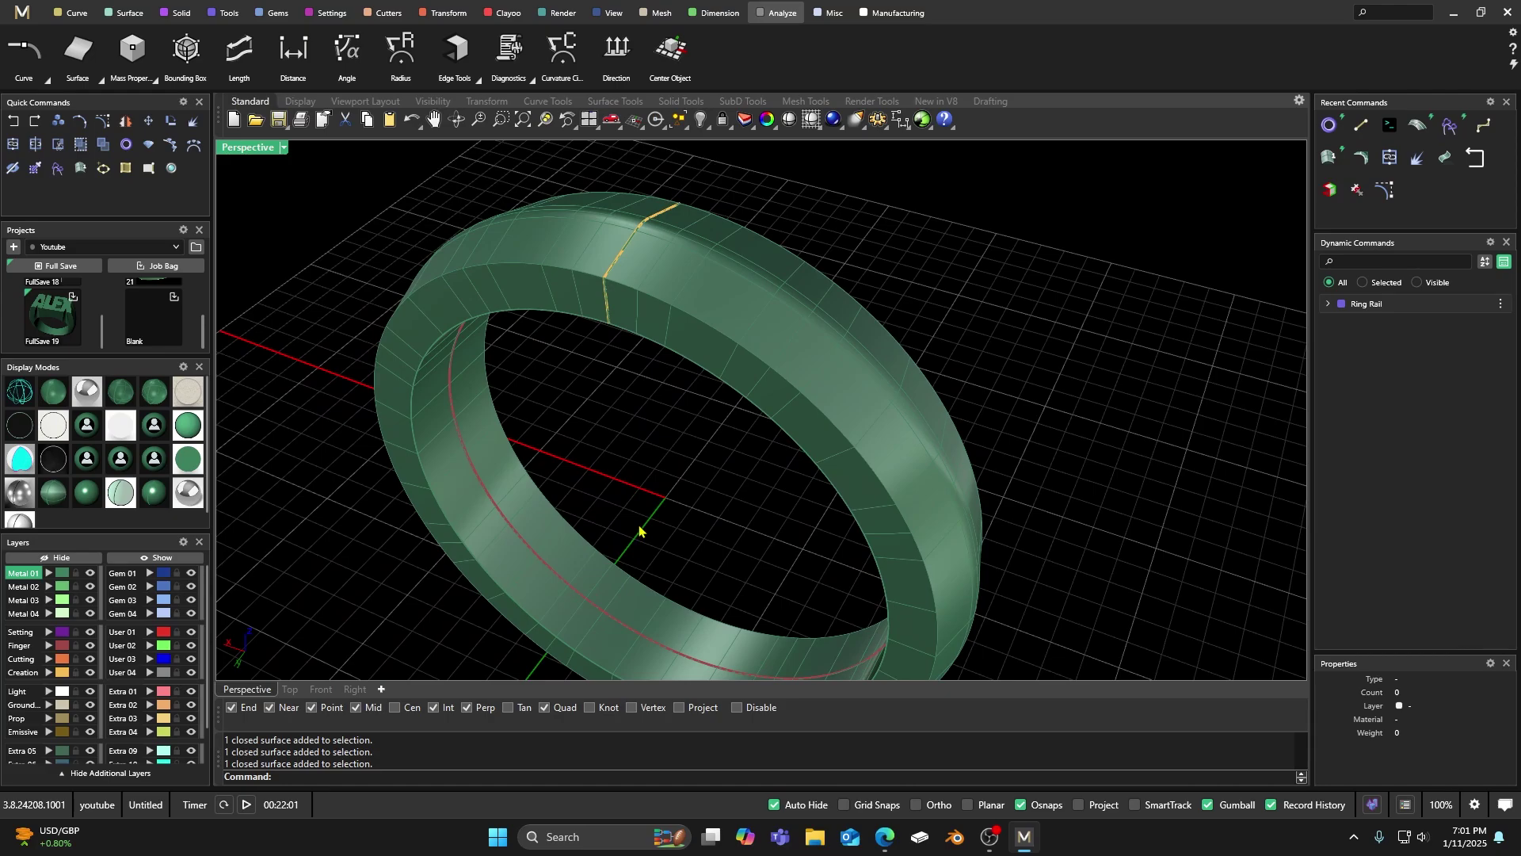
{"action": "scroll", "coordinate": [640, 531], "scroll_direction": "down", "scroll_amount": 2}
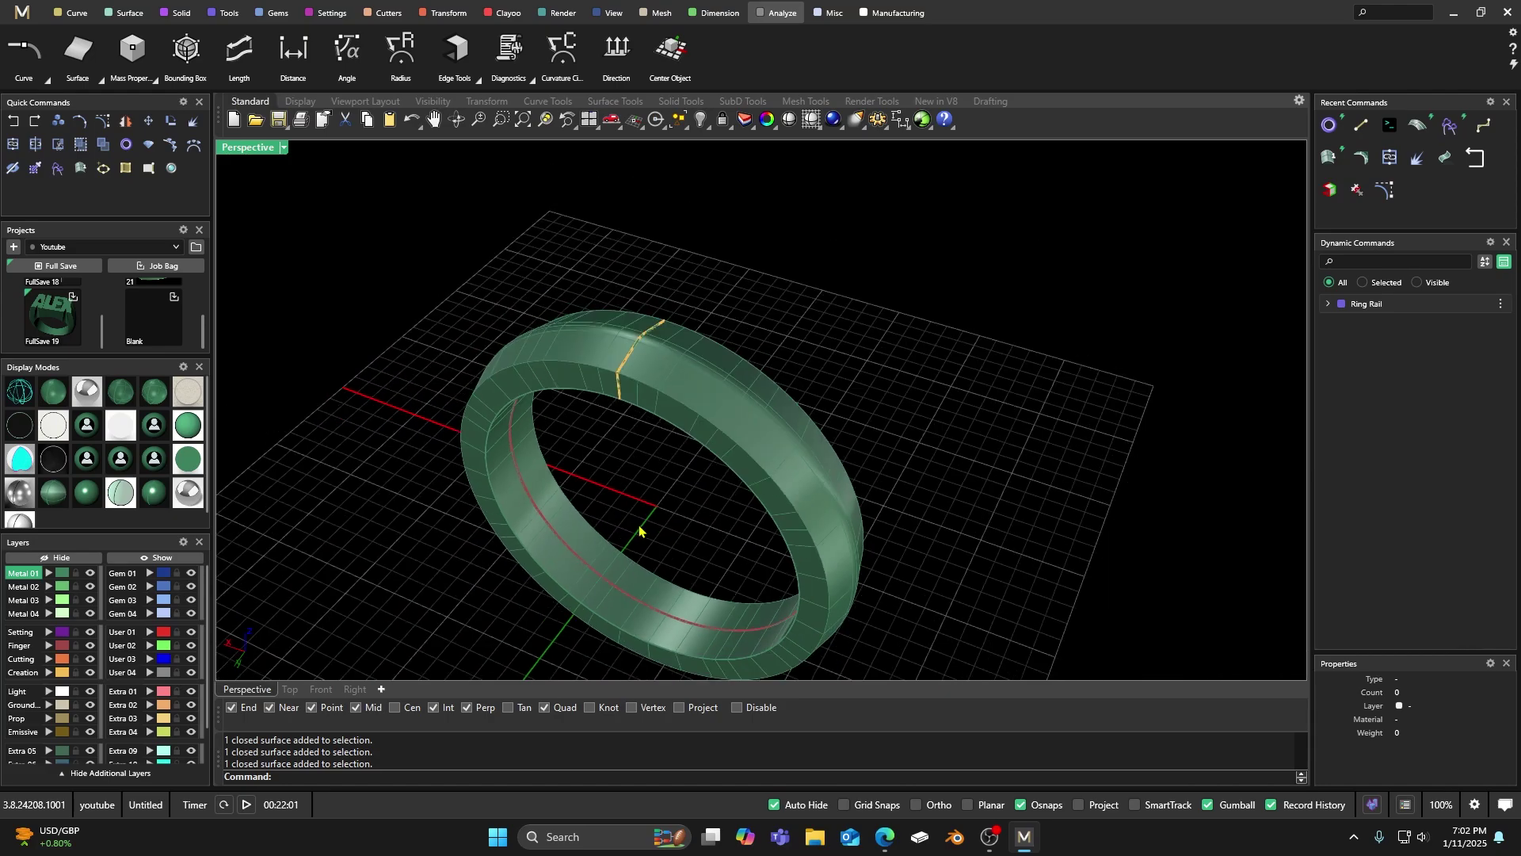